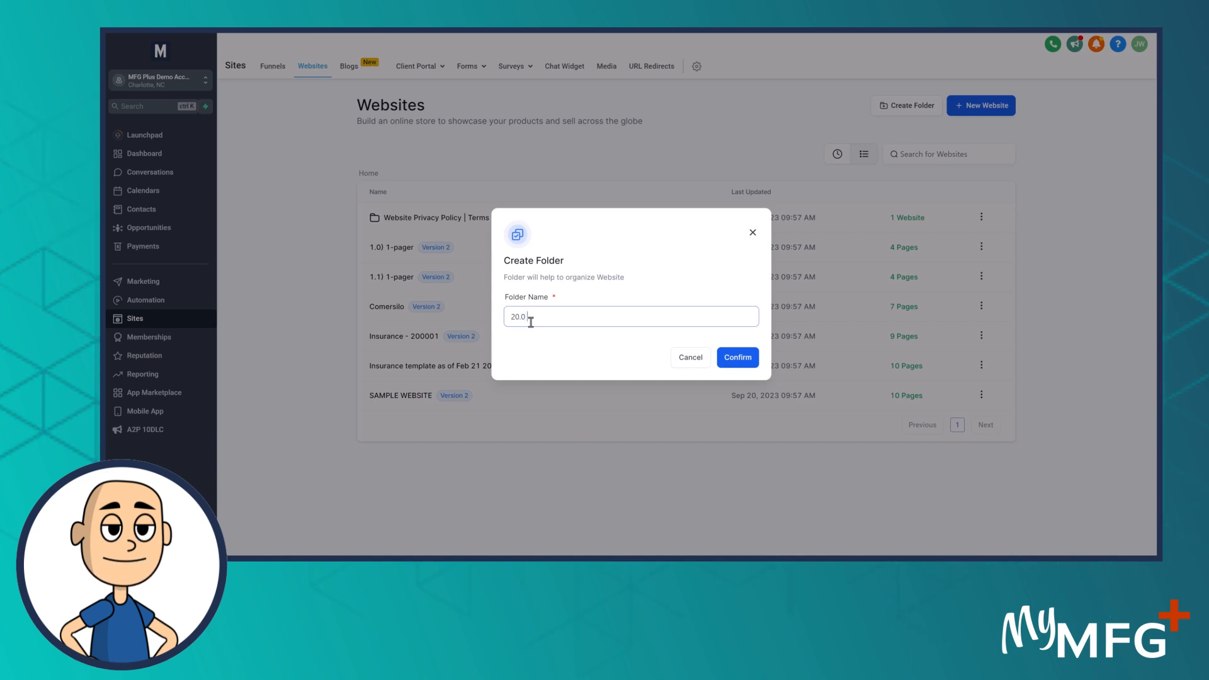
# Finish naming the folder '20.0 Shield Protection Insurance', fix the Shield typo, and confirm it
pyautogui.write('eild Pro')
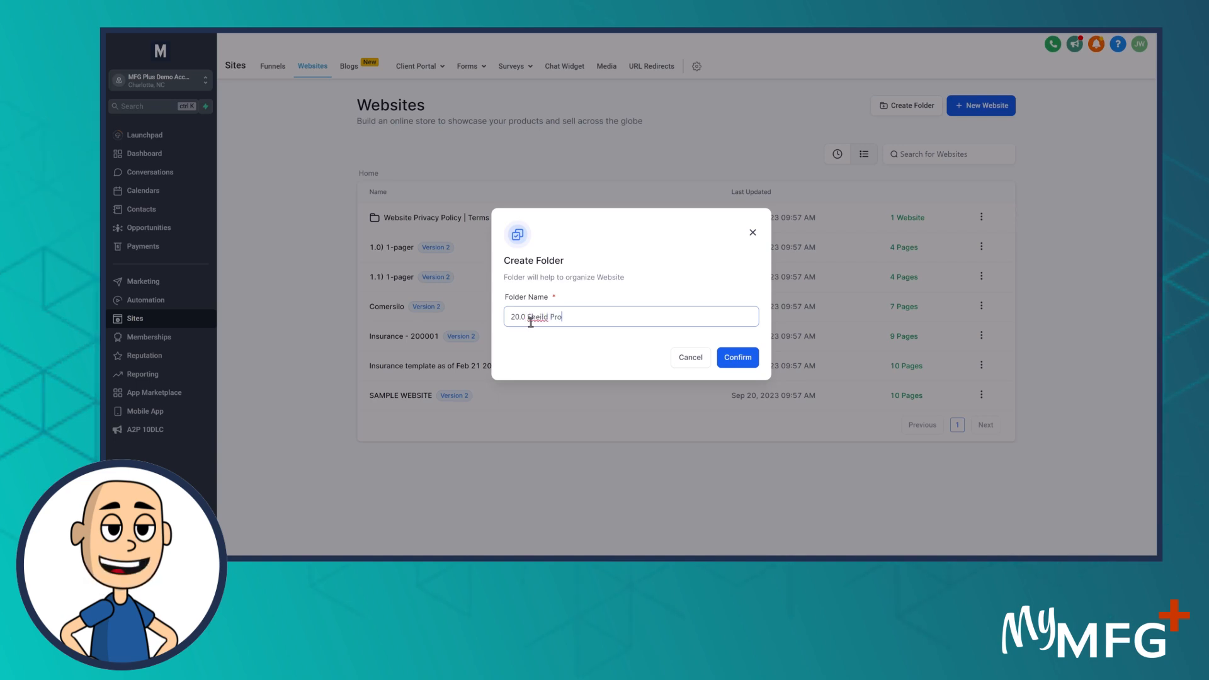
pyautogui.write('tection')
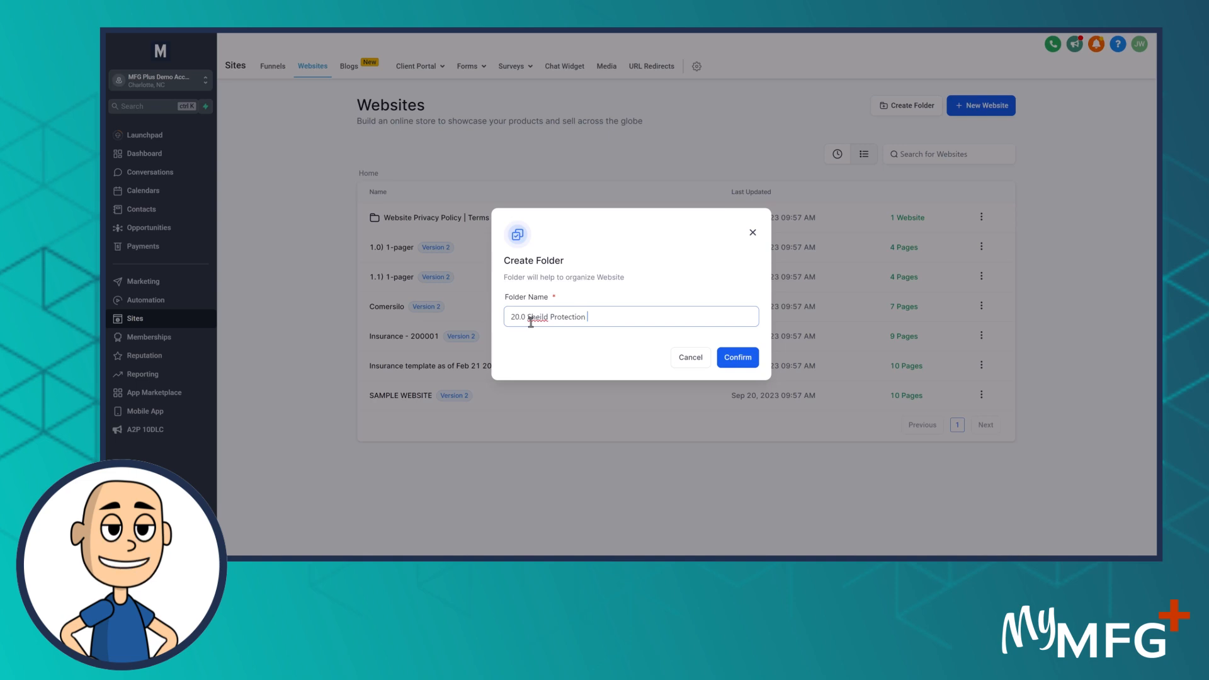
pyautogui.write(' Insurance')
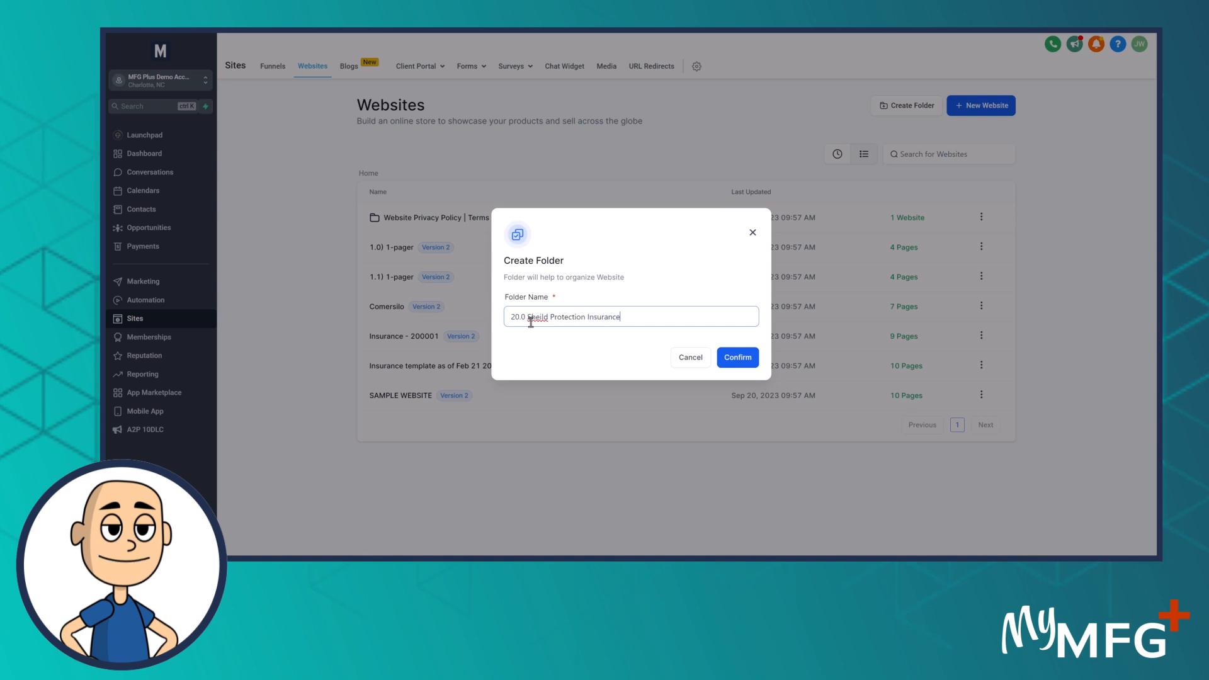
pyautogui.click(535, 317)
pyautogui.write('i')
pyautogui.press('Delete')
pyautogui.click(738, 357)
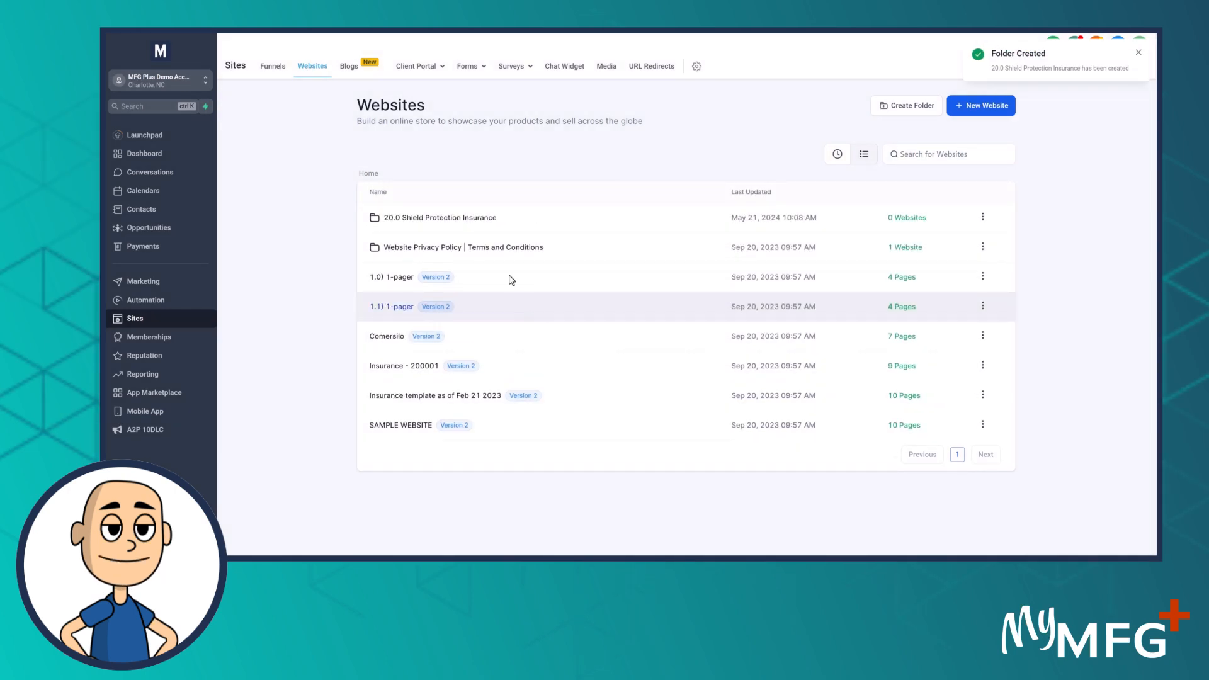
# Inside the 20.0 Shield Protection Insurance folder, create a blank website named Shield
pyautogui.click(425, 218)
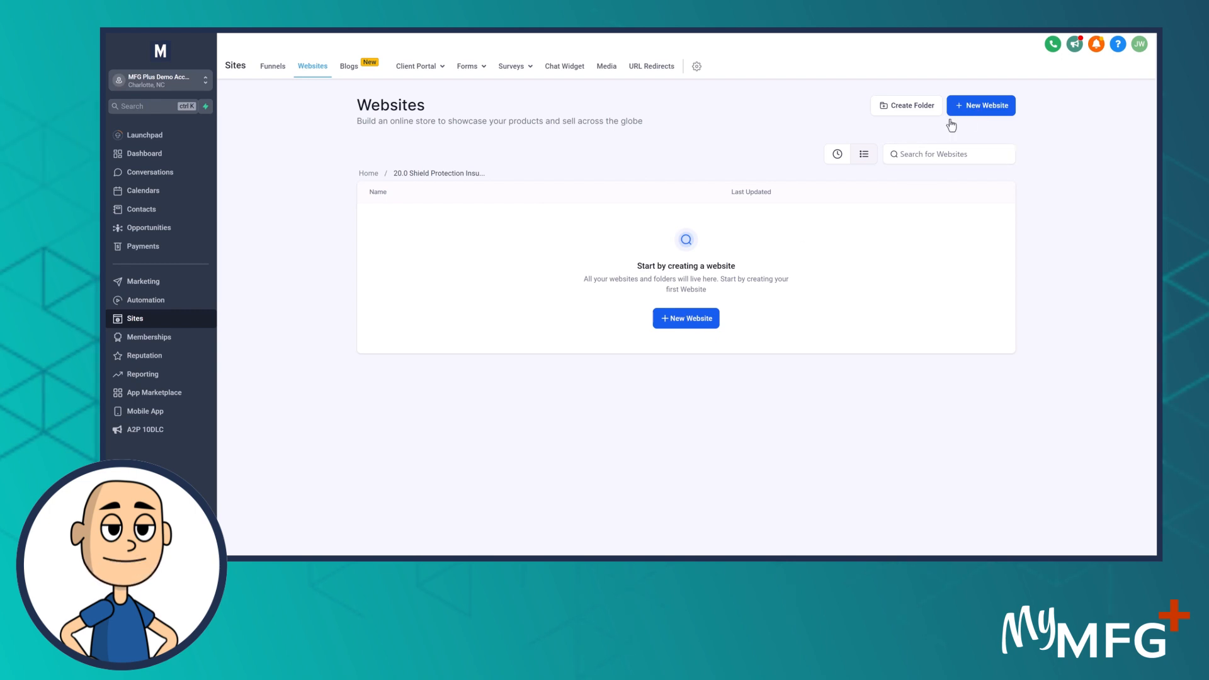
pyautogui.click(677, 321)
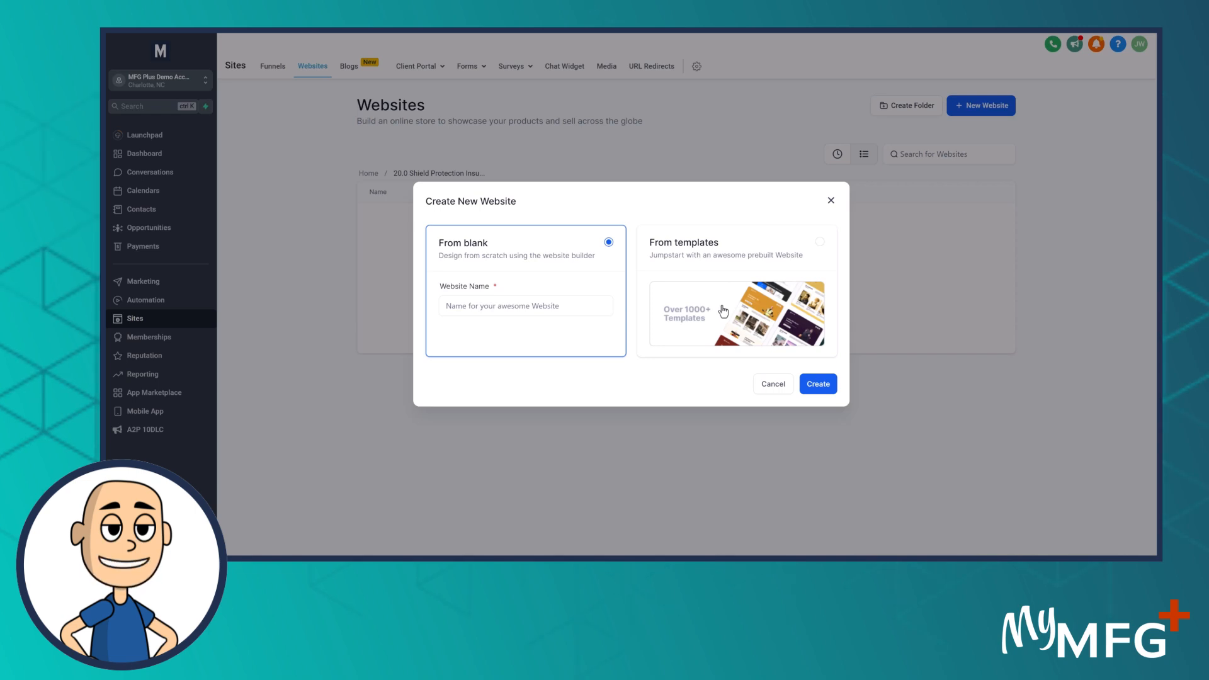
pyautogui.click(504, 306)
pyautogui.write('Shield')
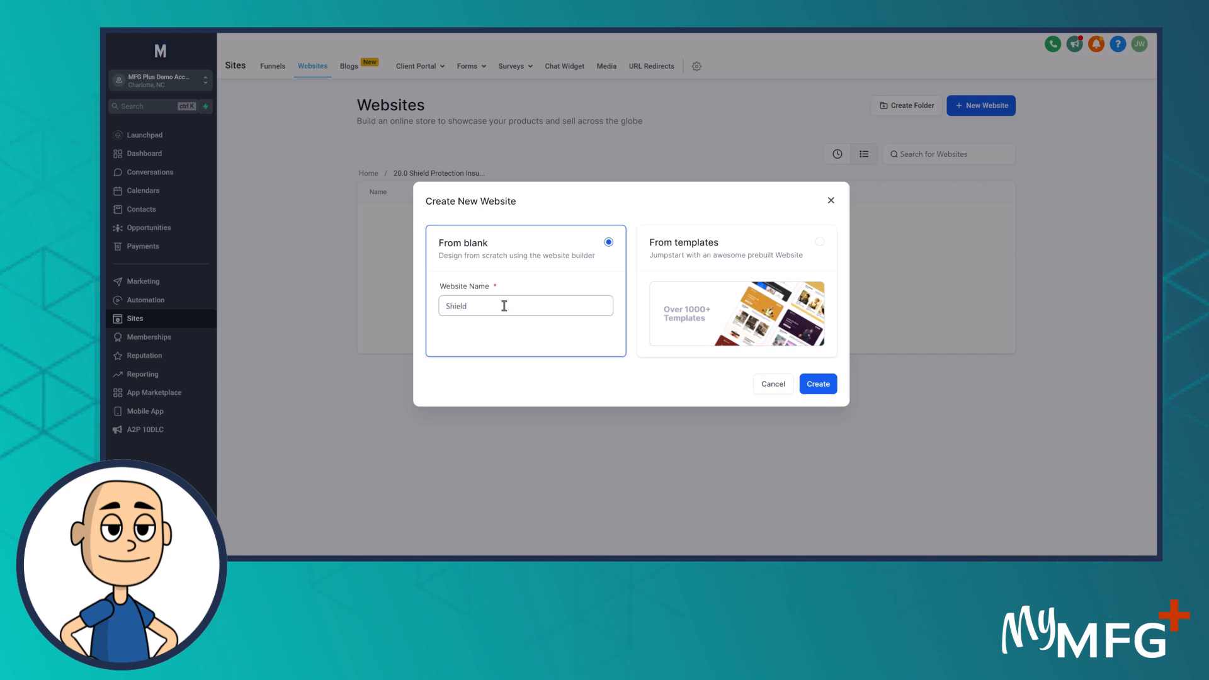
pyautogui.click(822, 384)
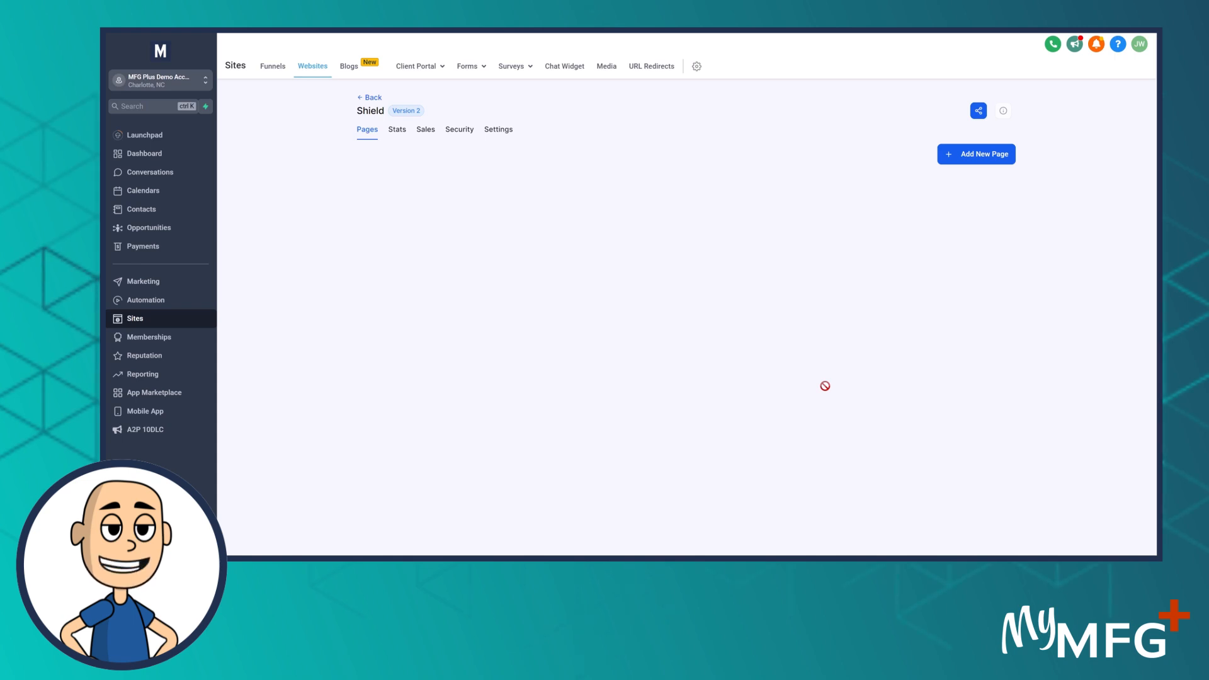
# Add a new page named 'Main P(age' to the Shield website
pyautogui.click(980, 158)
pyautogui.click(575, 248)
pyautogui.write('Ma')
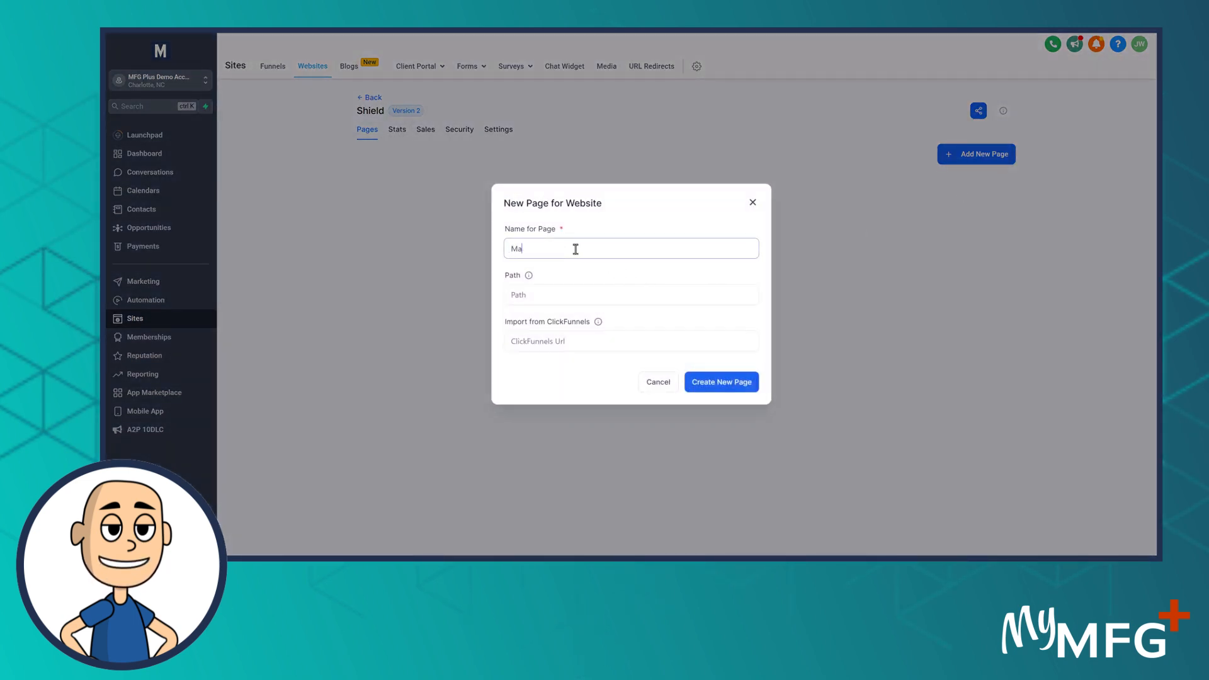
pyautogui.write('in P(age')
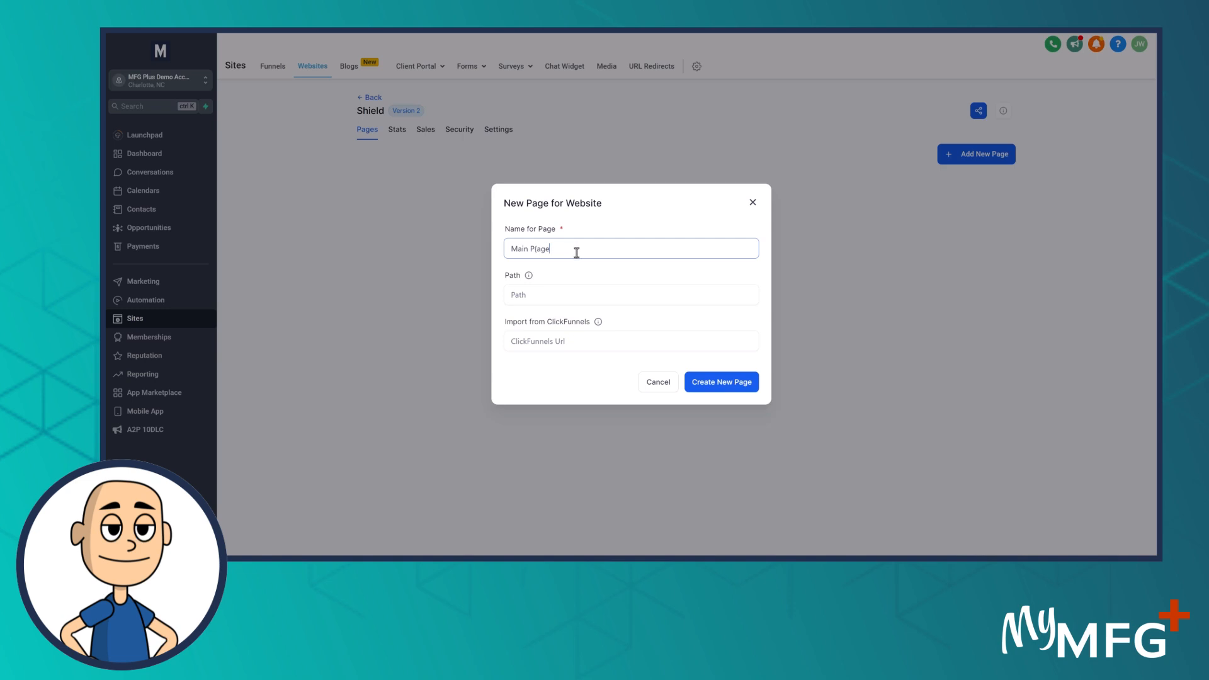
pyautogui.click(709, 384)
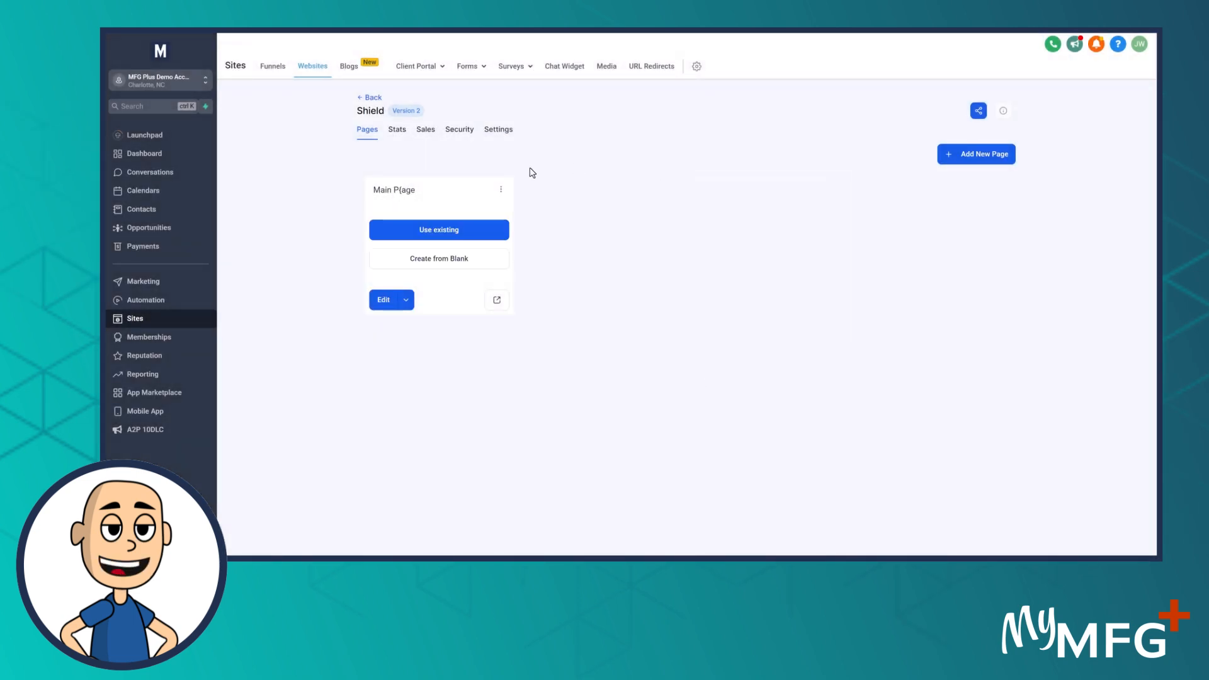
# Start 'Main P(age' from a blank canvas and drop a Full Width section at the top
pyautogui.click(447, 264)
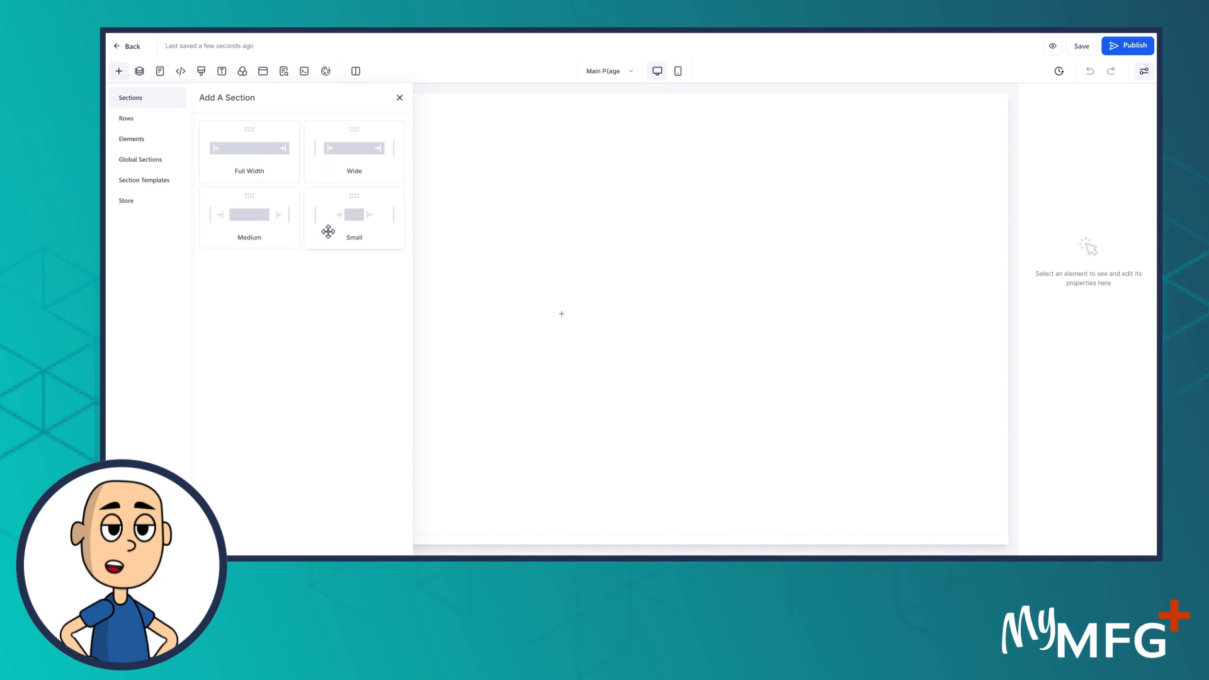
pyautogui.moveTo(256, 162); pyautogui.dragTo(481, 160)
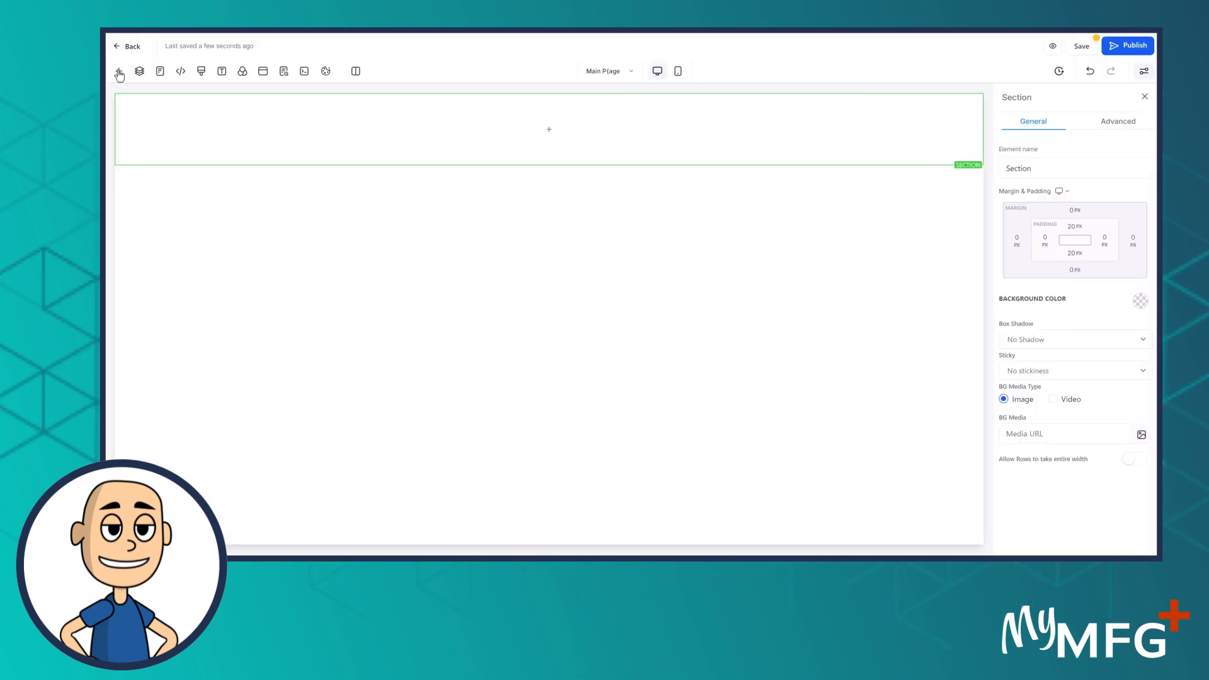
pyautogui.click(119, 72)
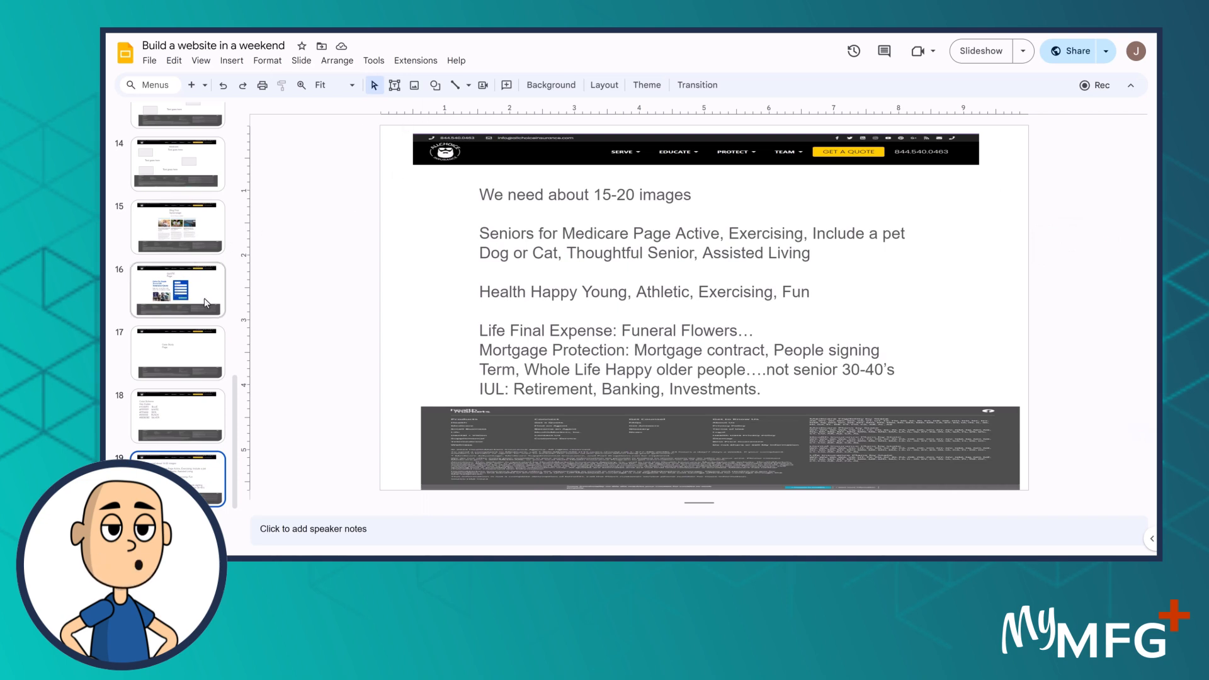
# Move back up the slide filmstrip to slide 8's insurance homepage mockup
pyautogui.scroll(6, 206, 306)
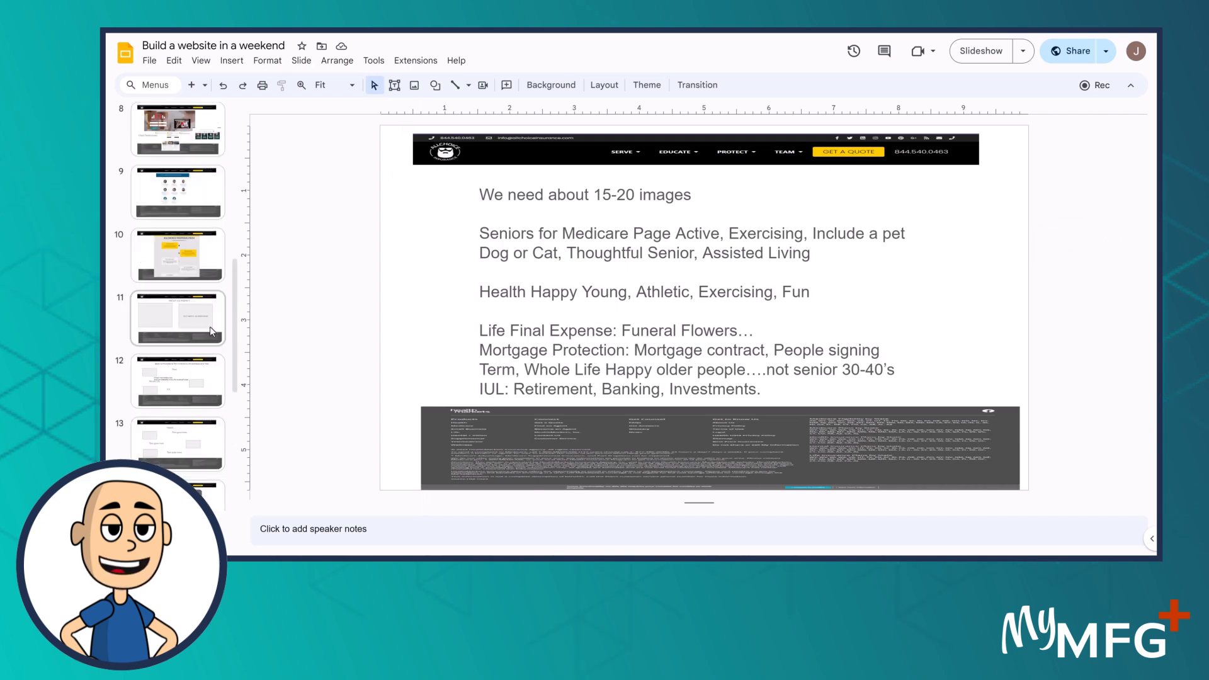
pyautogui.scroll(1, 199, 194)
pyautogui.click(199, 194)
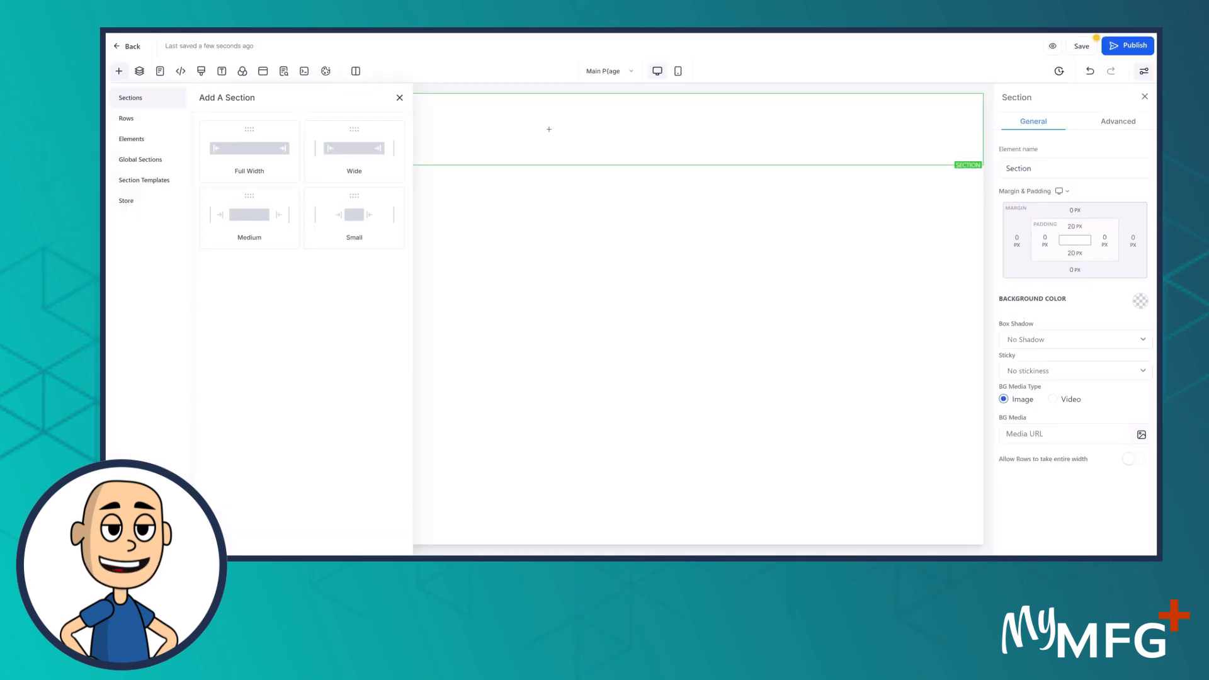
# Close the Add A Section panel, then return to slide 8's homepage mockup in Google Slides
pyautogui.click(400, 99)
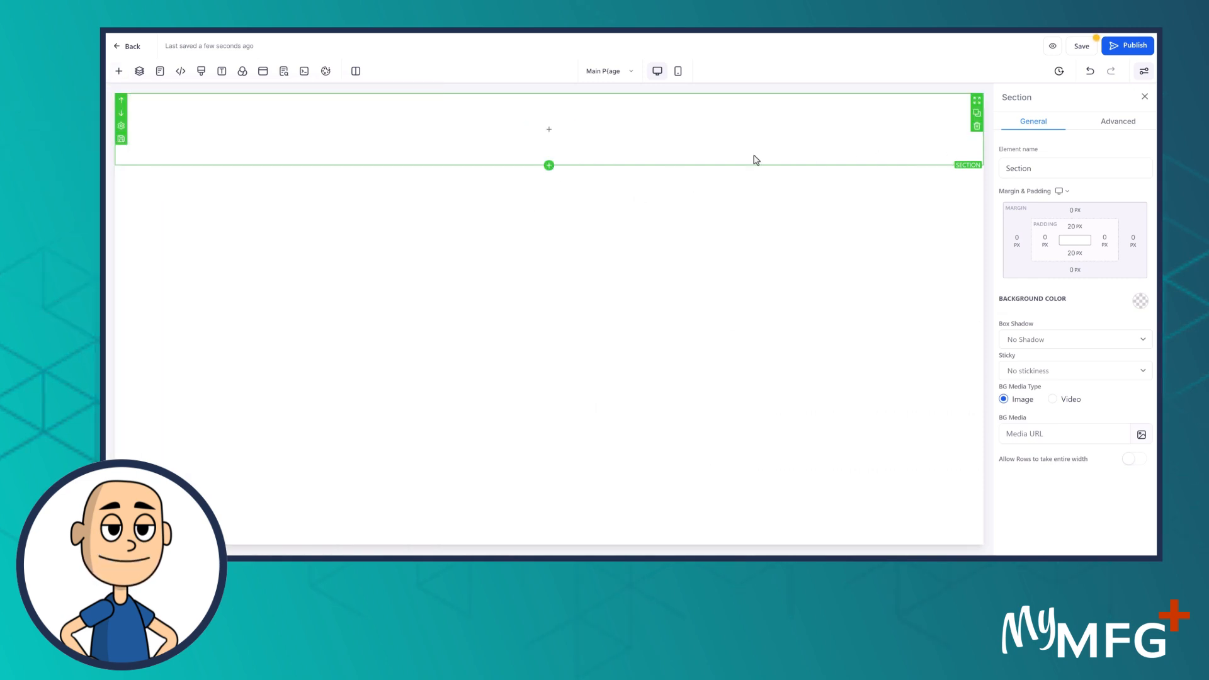
pyautogui.click(976, 115)
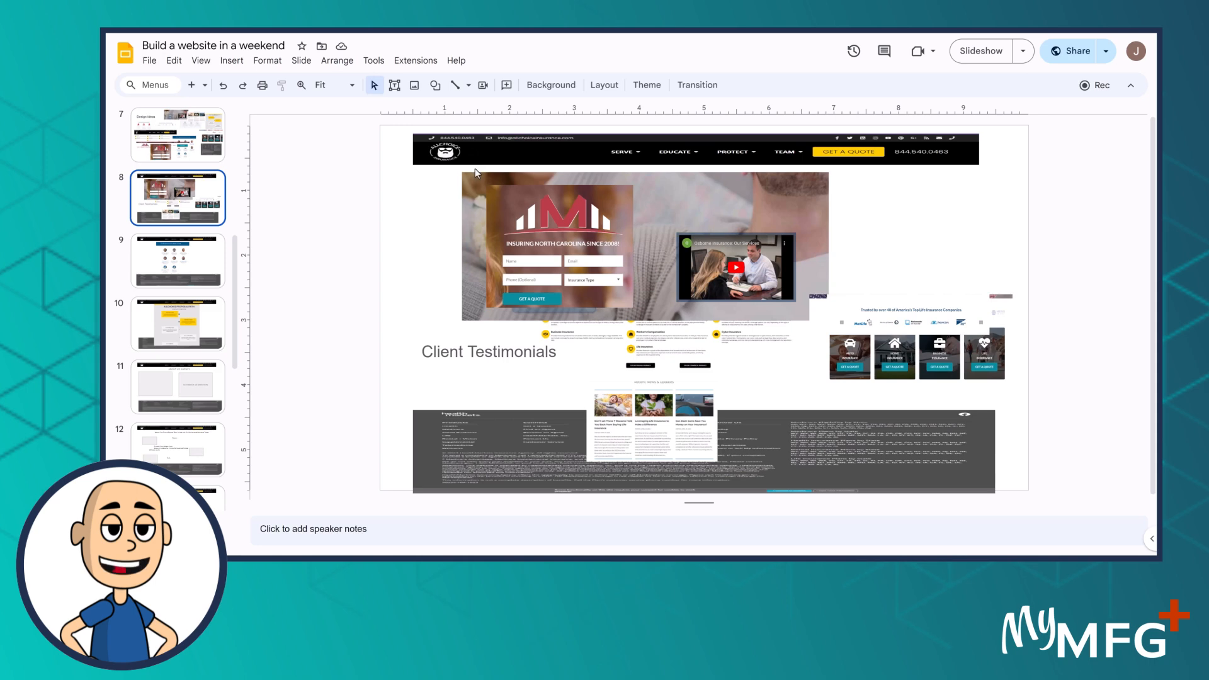
pyautogui.scroll(3, 475, 168)
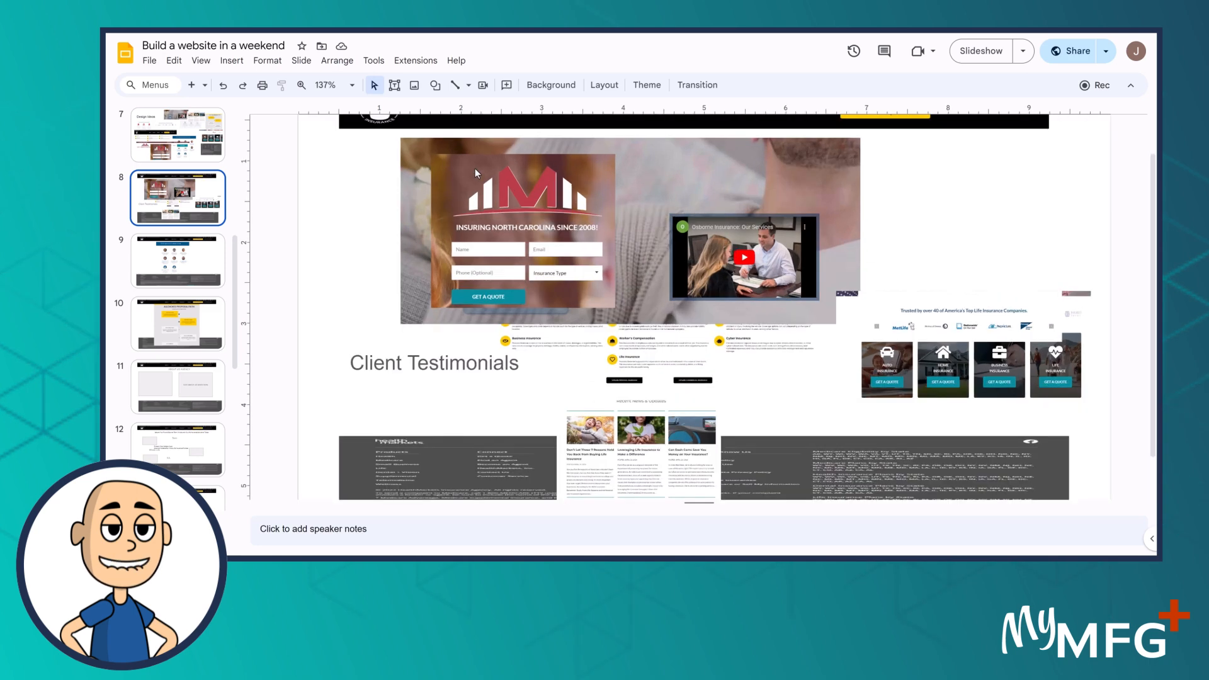
pyautogui.scroll(1, 623, 258)
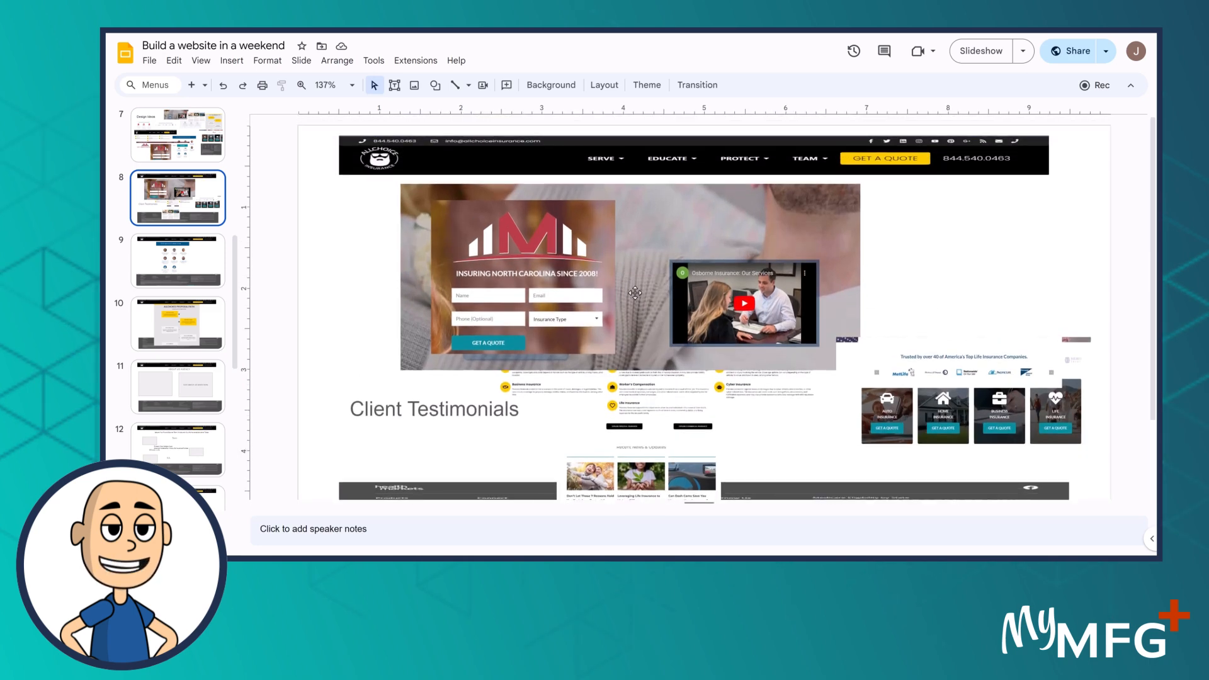
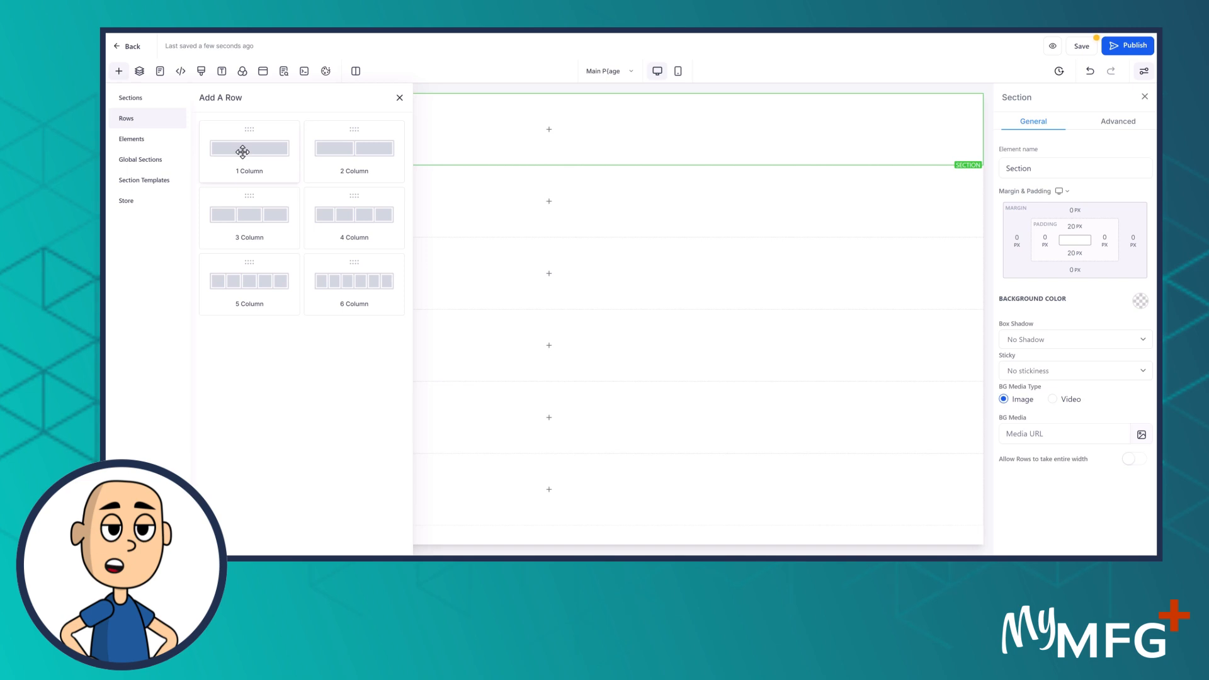
# Drag a 1 Column row layout into the Main Page's top section
pyautogui.moveTo(242, 152); pyautogui.dragTo(552, 175)
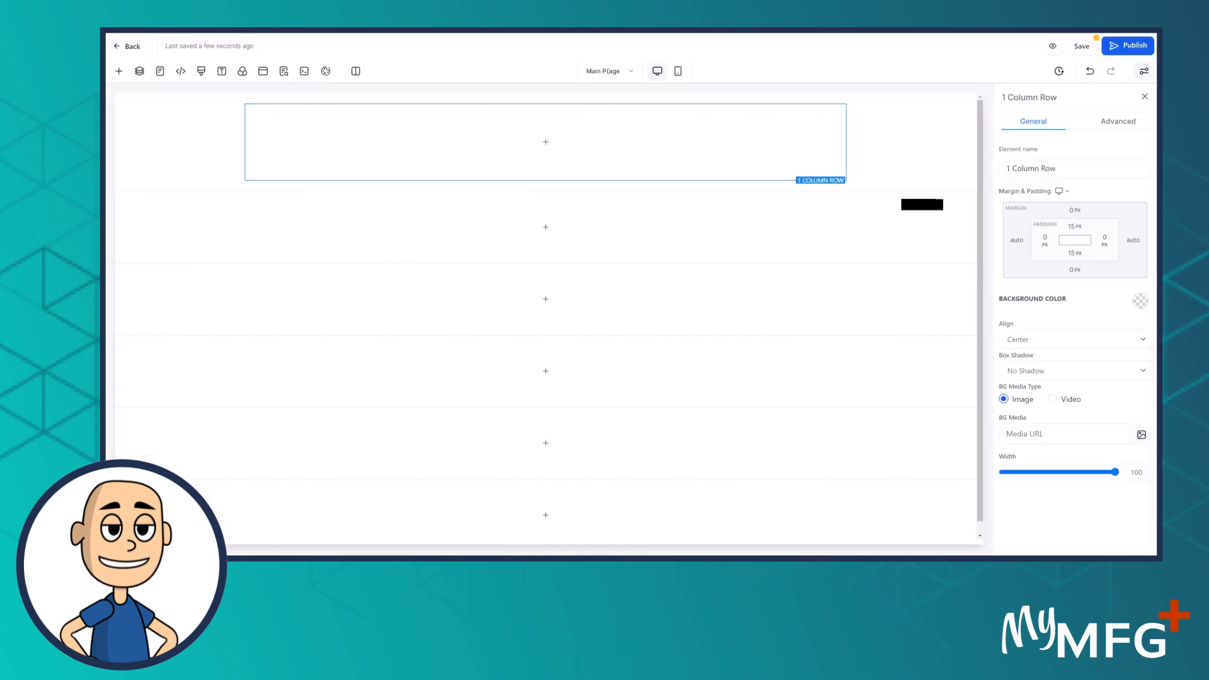
# Duplicate the top row's column three times to get four equal columns
pyautogui.moveTo(449, 119)
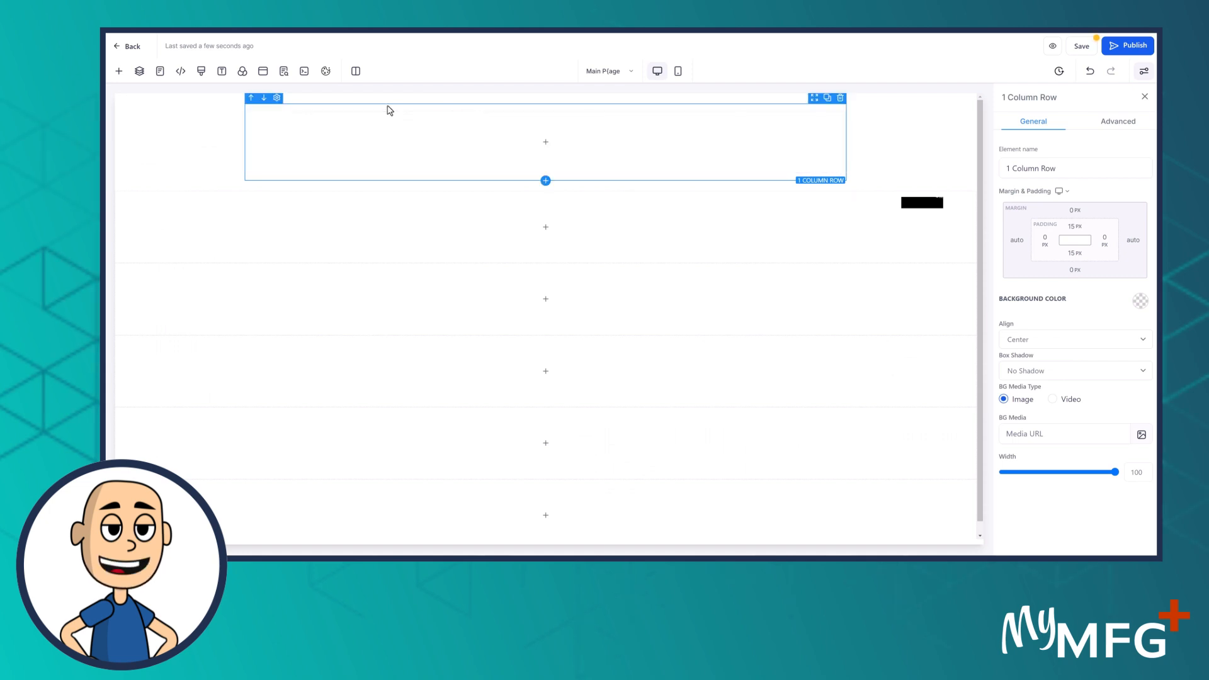
pyautogui.moveTo(388, 127)
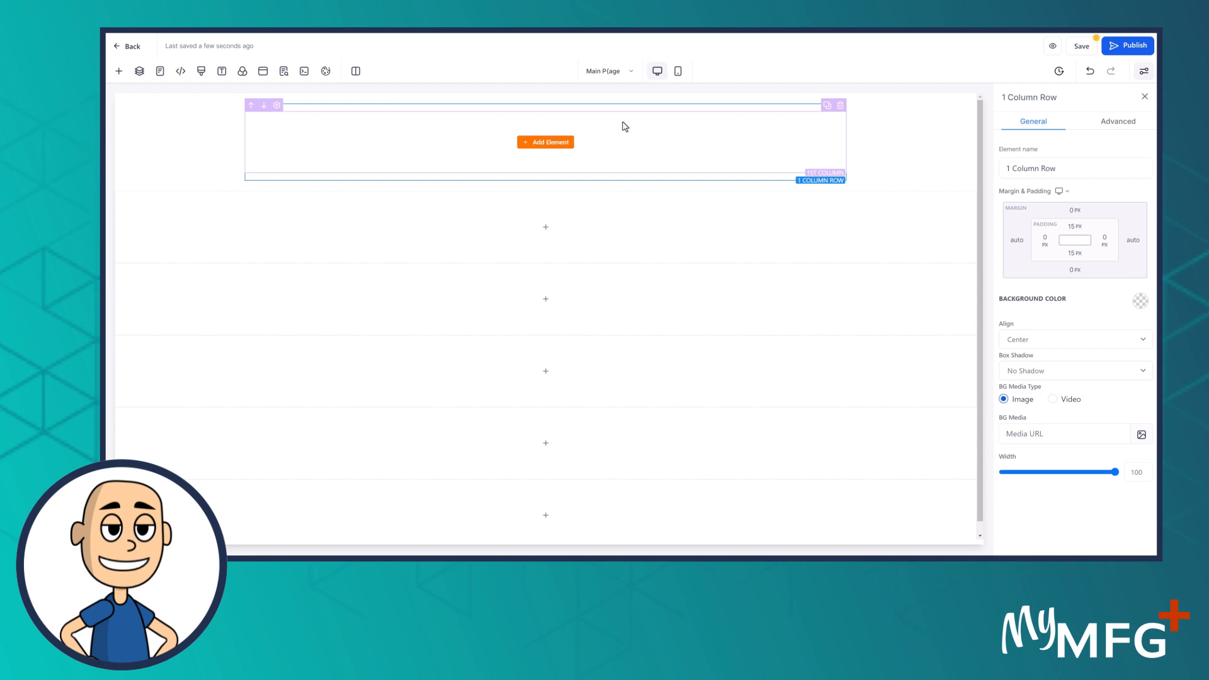
pyautogui.click(827, 107)
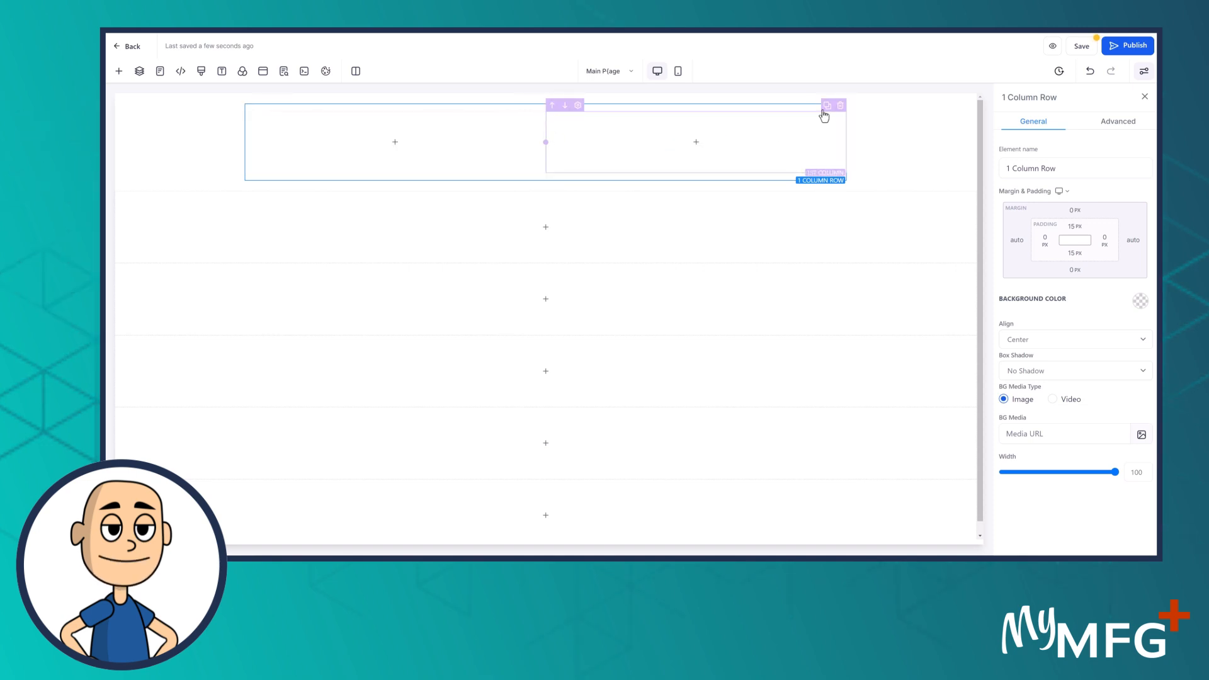
pyautogui.click(828, 107)
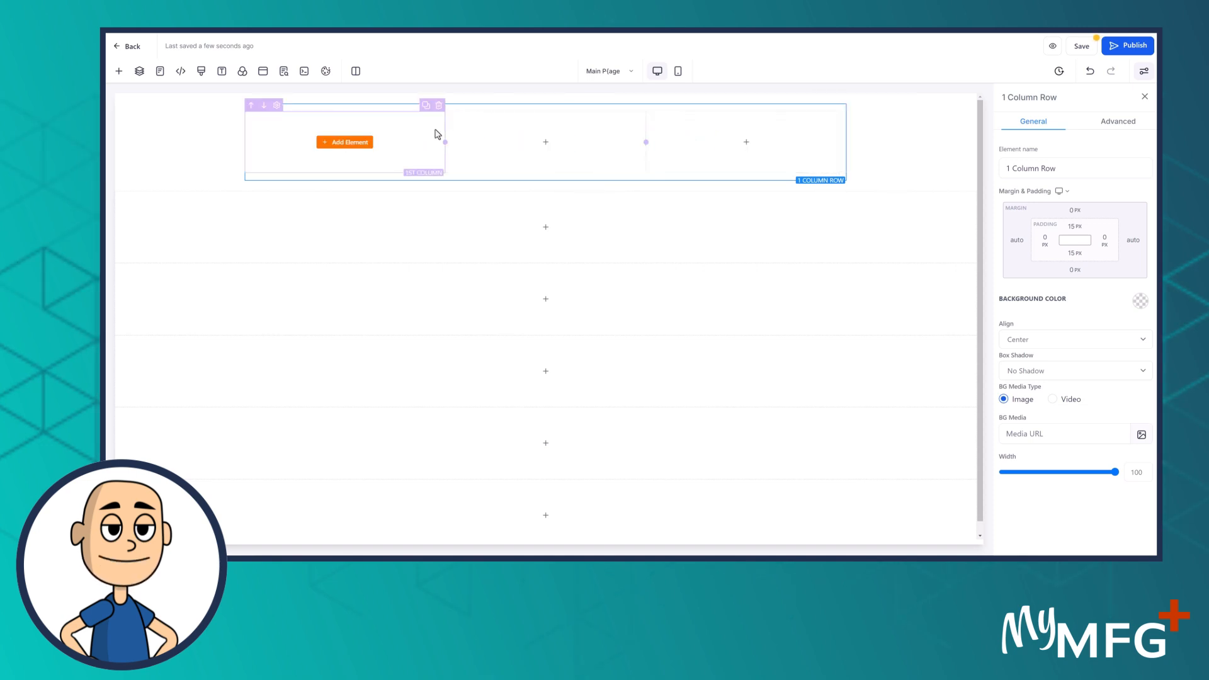
pyautogui.click(828, 107)
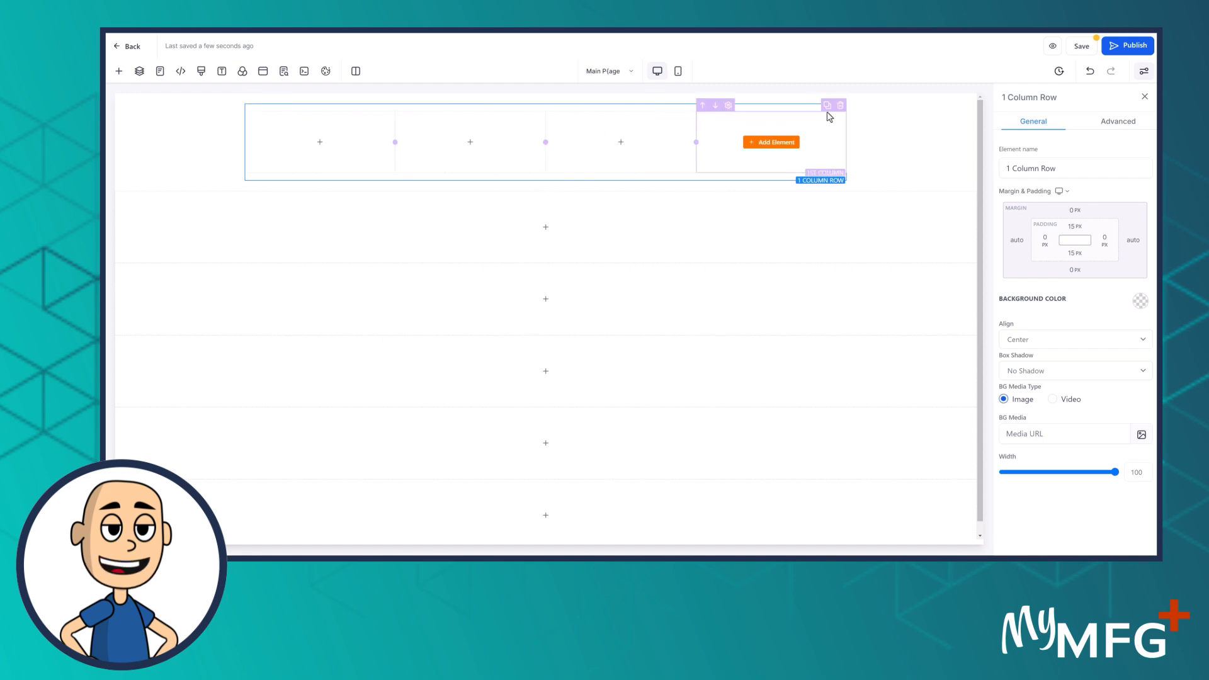
# Open the Add A Row panel and close it again
pyautogui.click(119, 72)
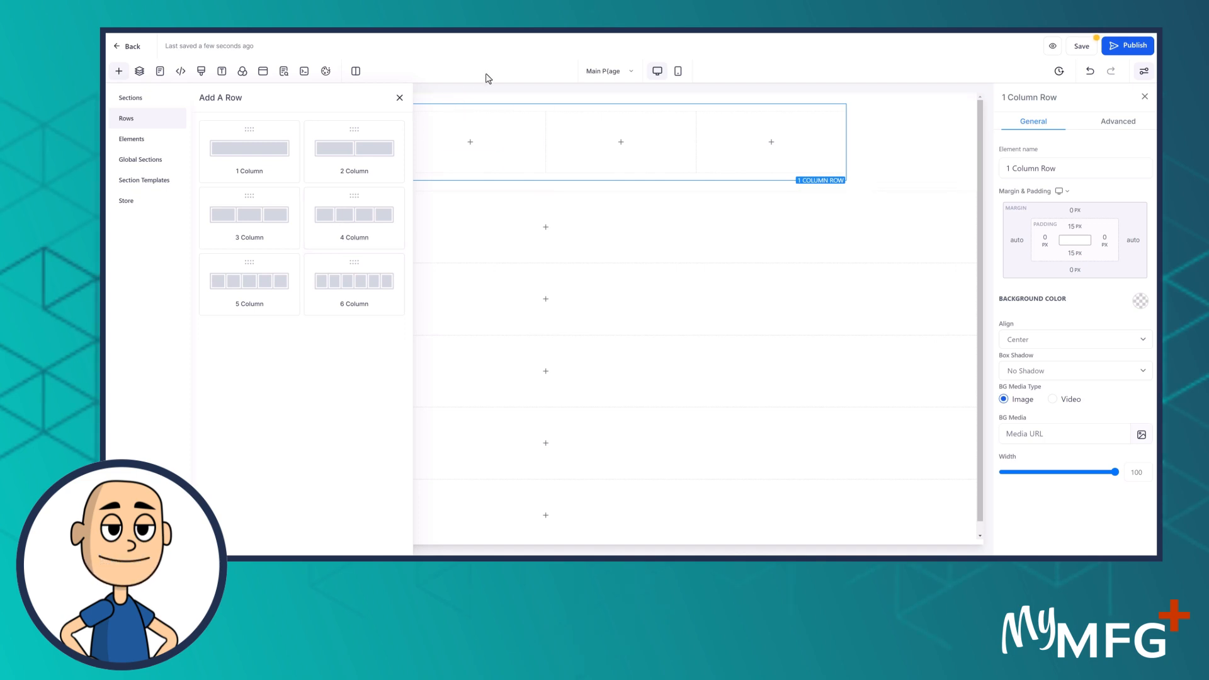
pyautogui.click(399, 99)
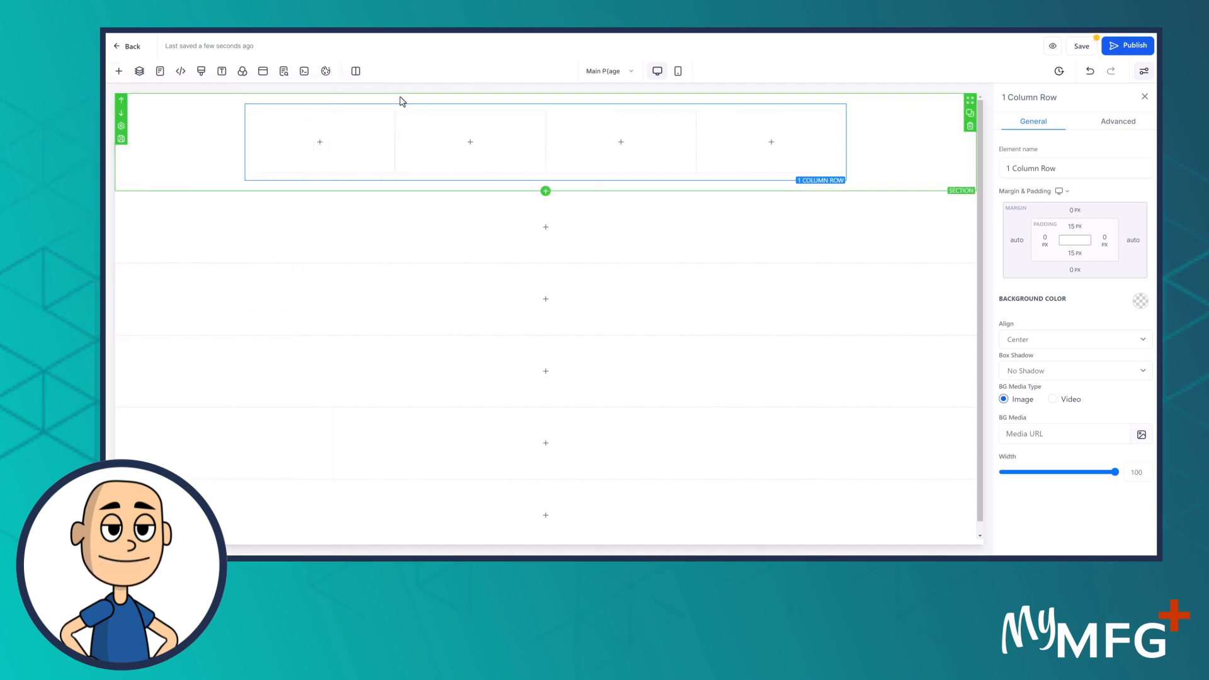
pyautogui.moveTo(325, 129)
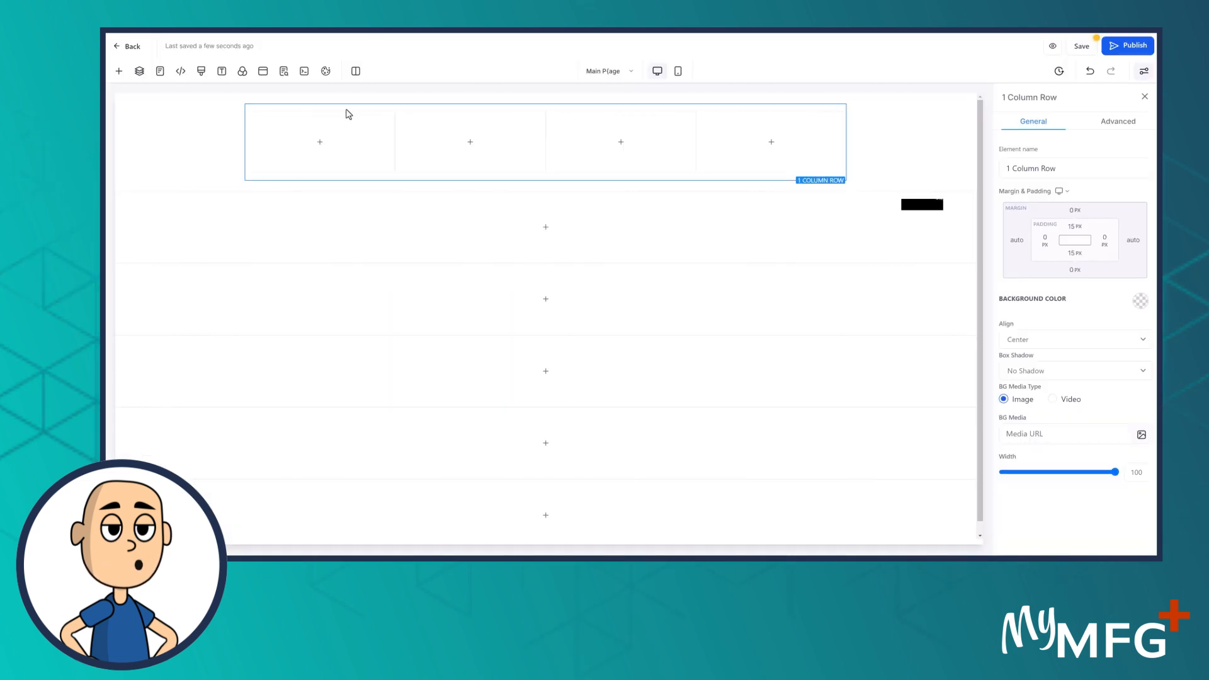
pyautogui.moveTo(327, 150)
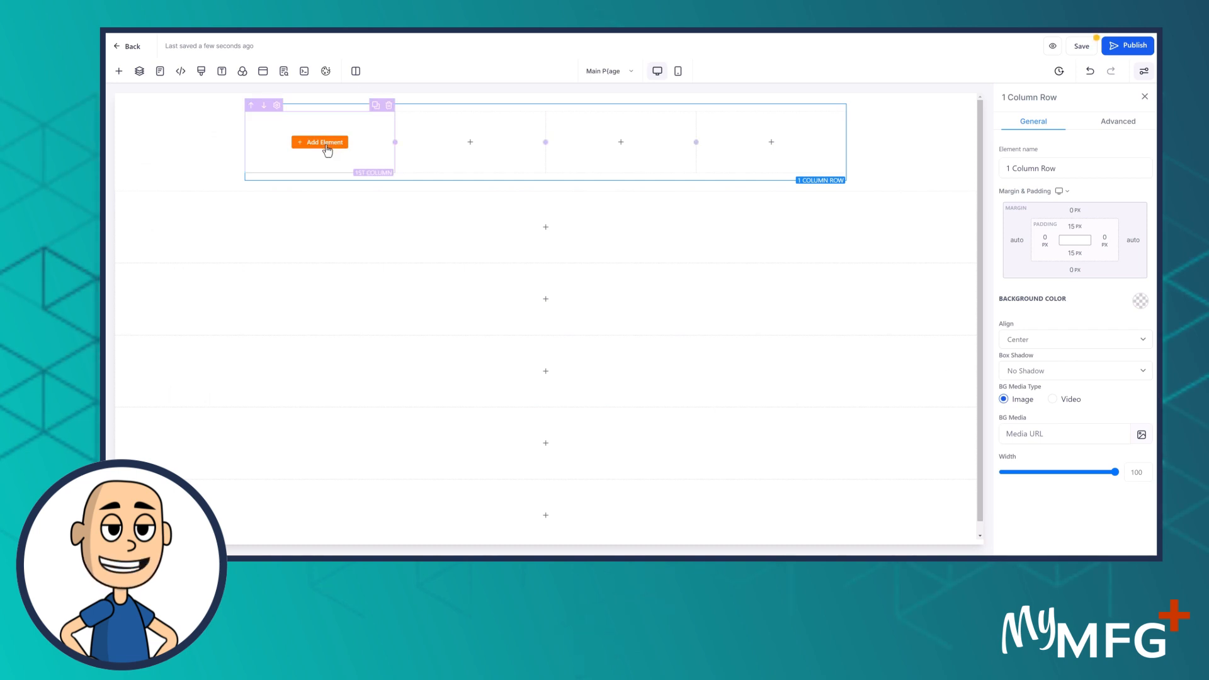
pyautogui.click(327, 143)
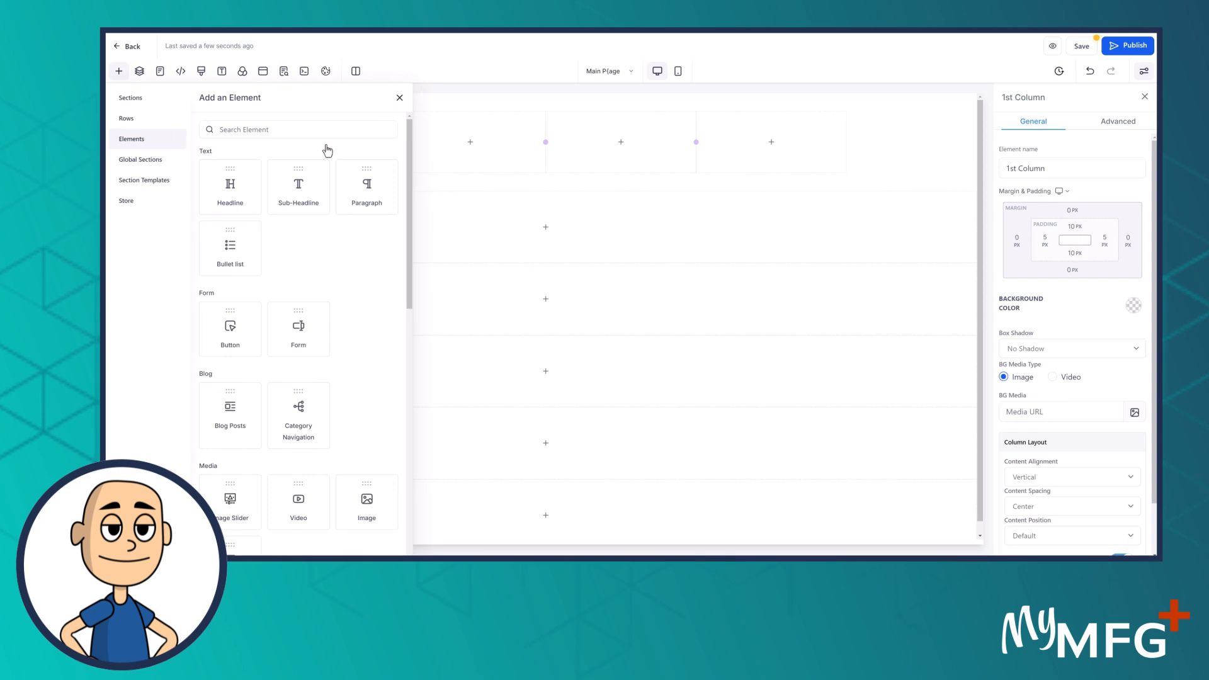
pyautogui.click(298, 183)
pyautogui.moveTo(350, 151); pyautogui.dragTo(247, 135)
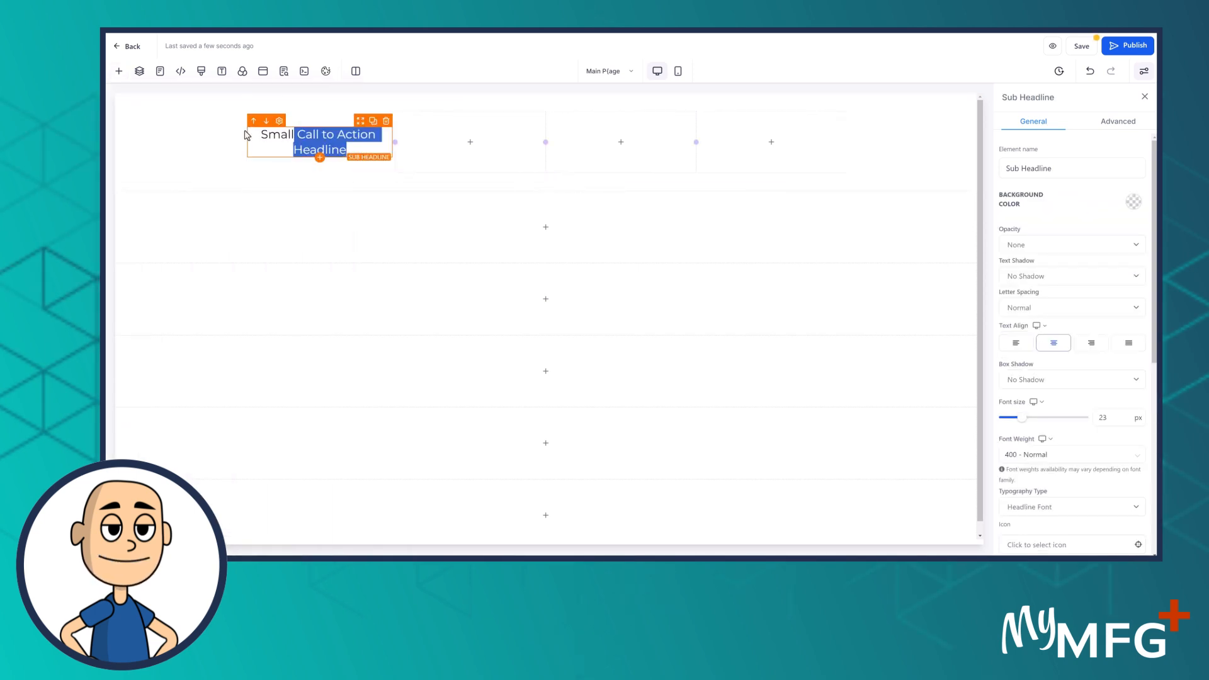
pyautogui.write('888-')
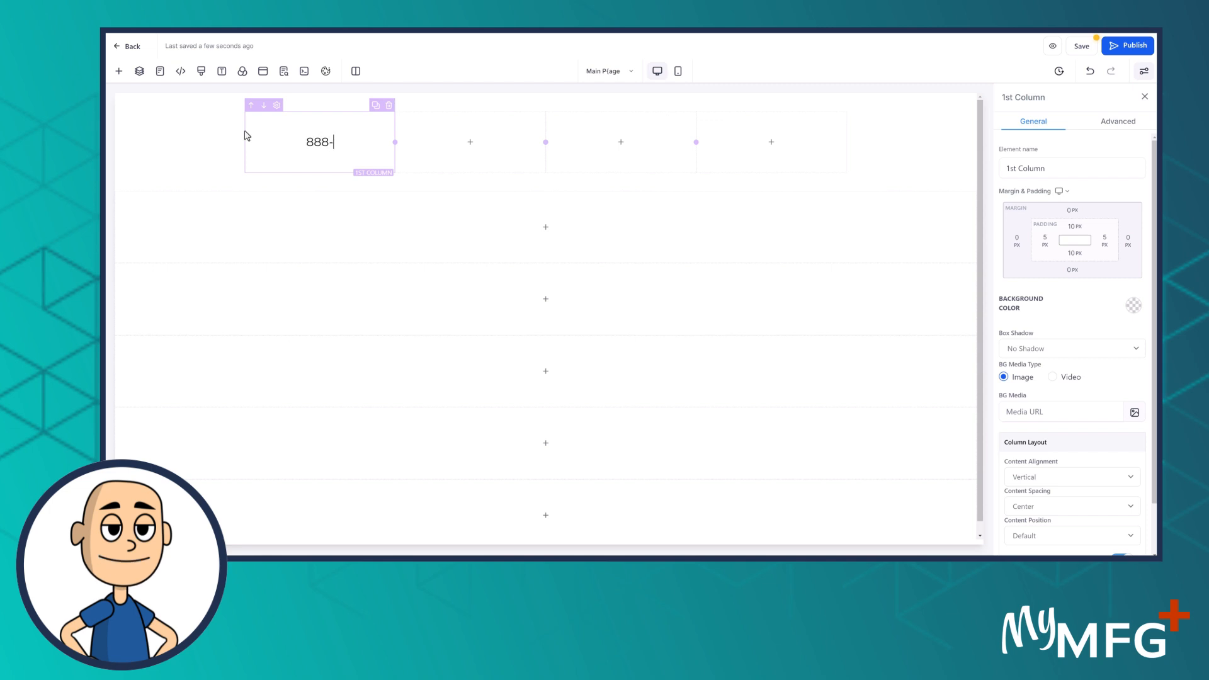
pyautogui.write('555-1212')
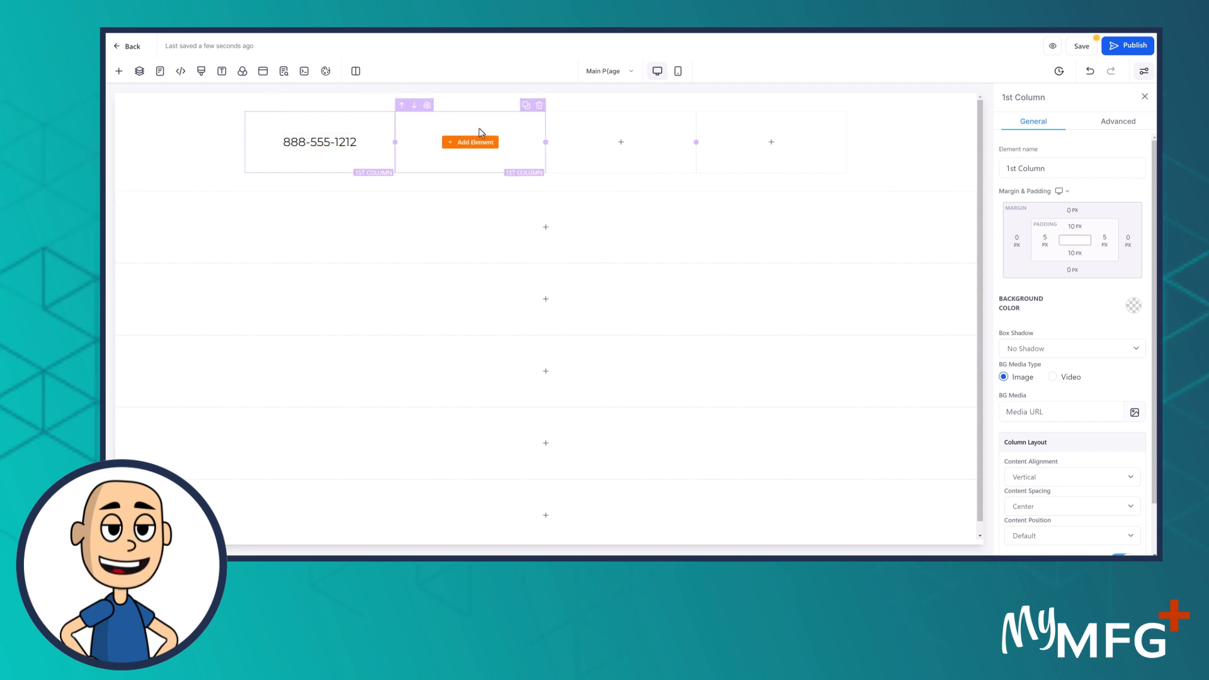
pyautogui.tripleClick(270, 141)
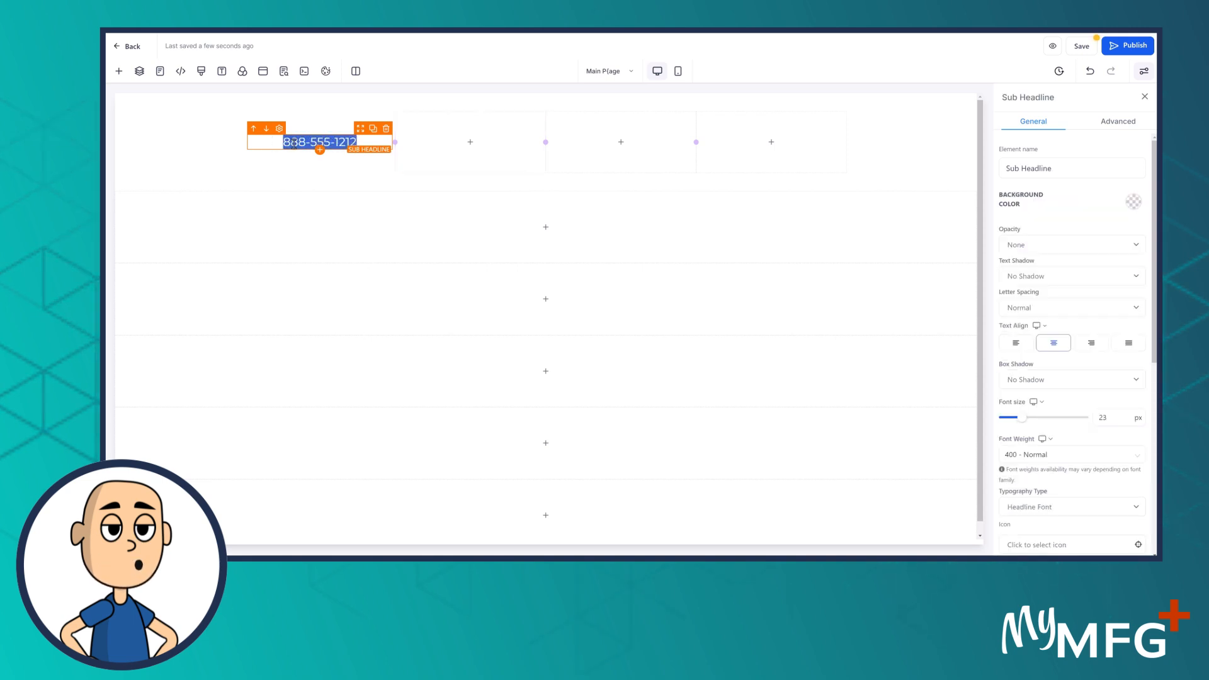
pyautogui.rightClick(294, 144)
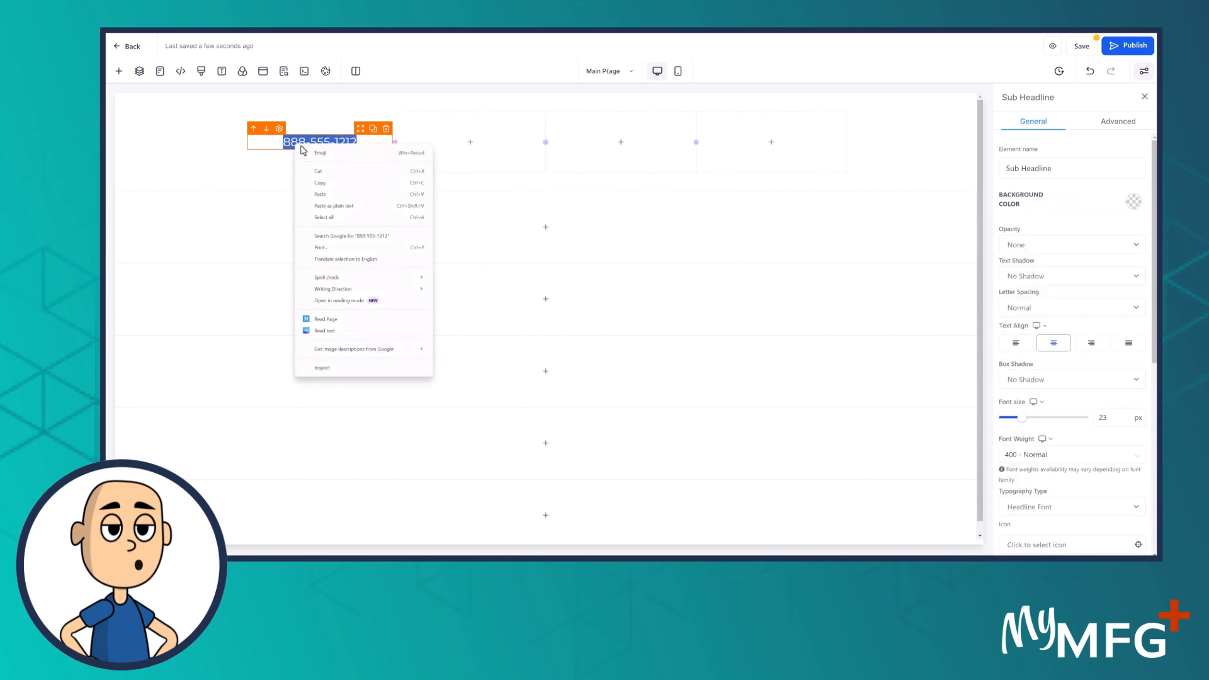
pyautogui.press('Escape')
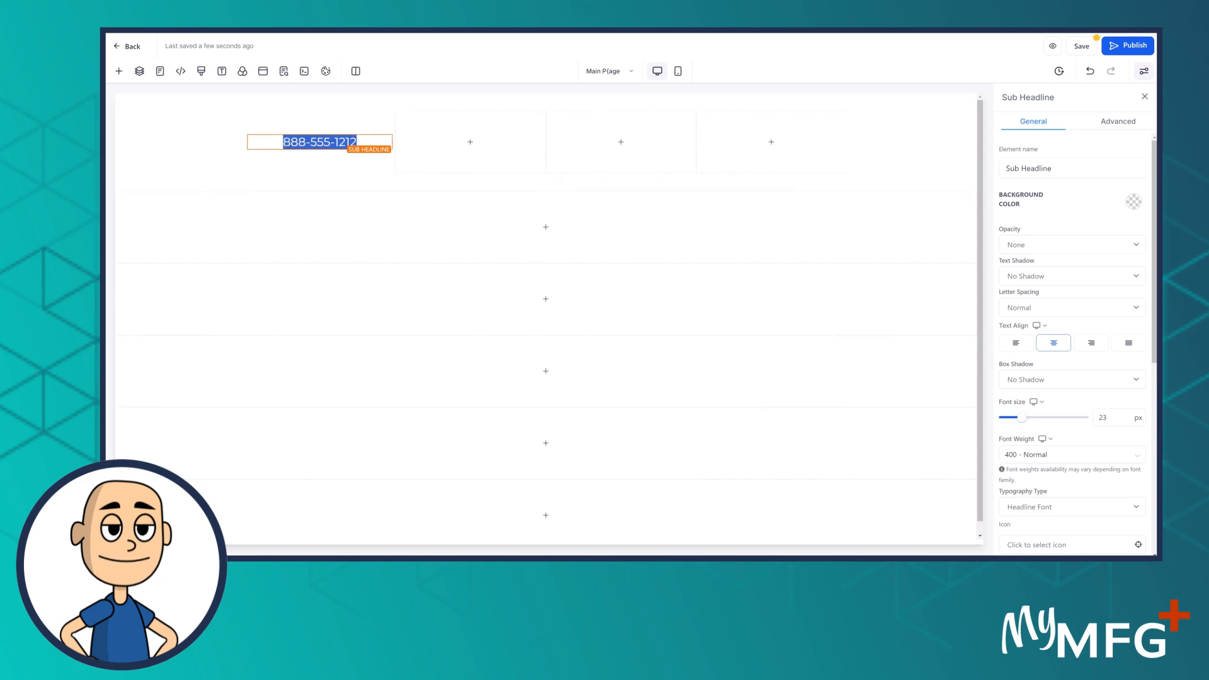
pyautogui.scroll(-5, 1070, 422)
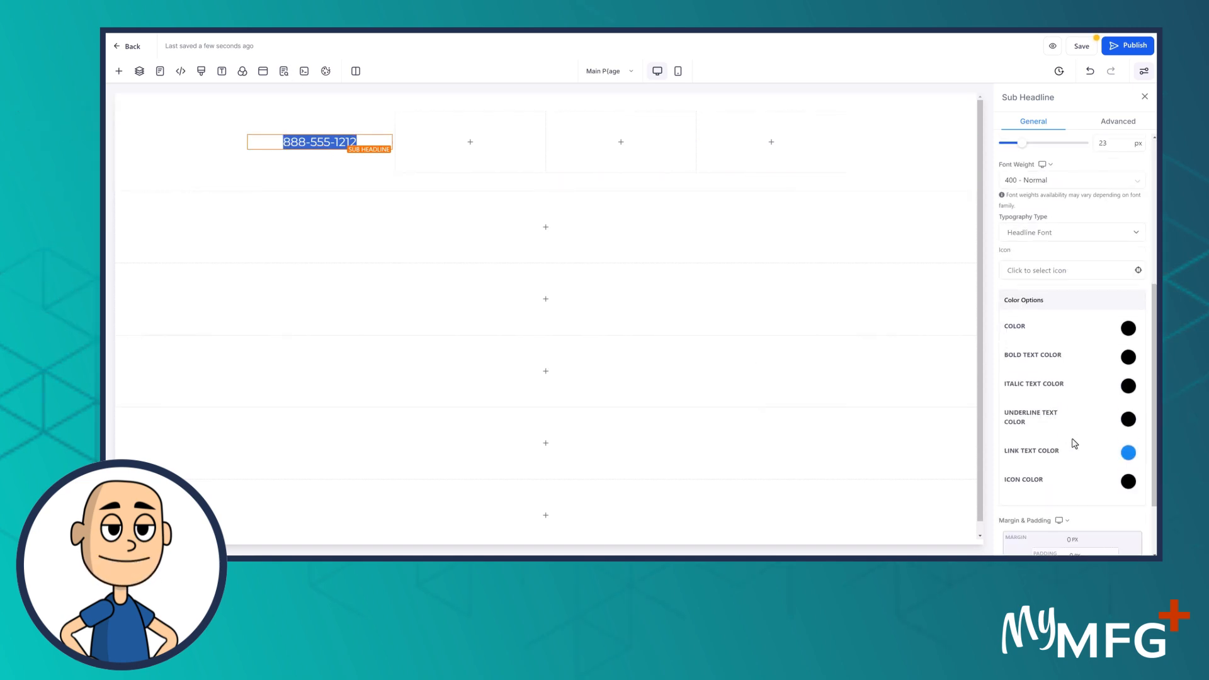
pyautogui.scroll(-2, 1074, 437)
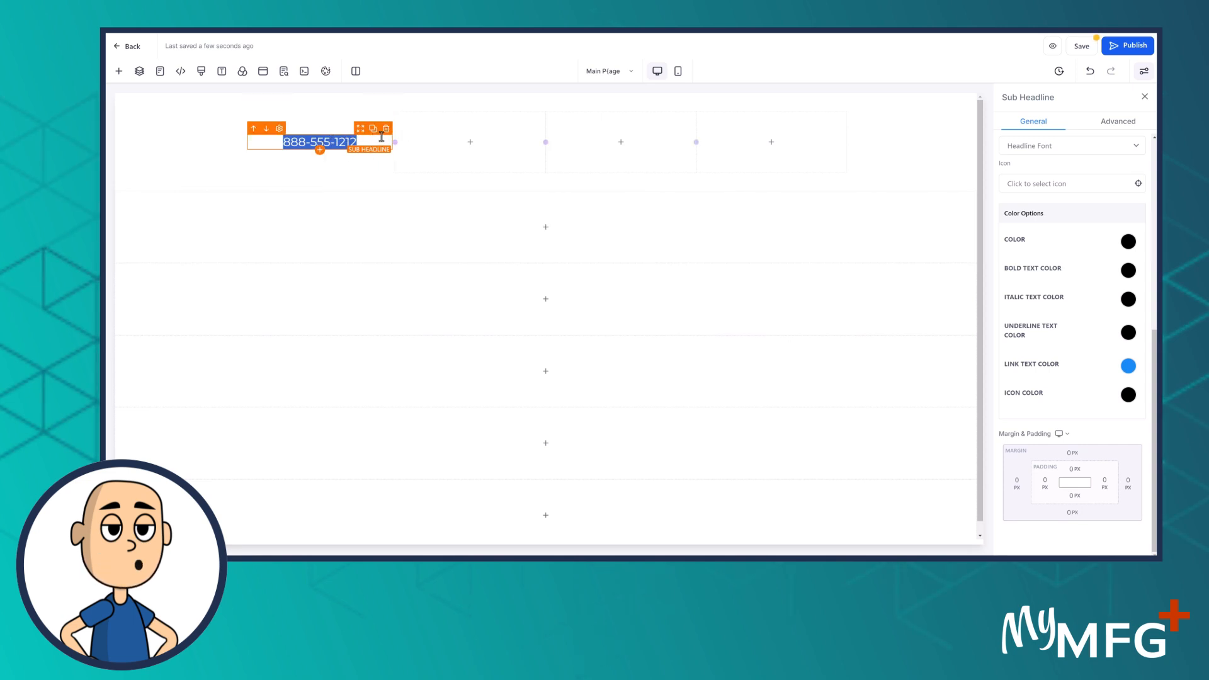
pyautogui.click(385, 130)
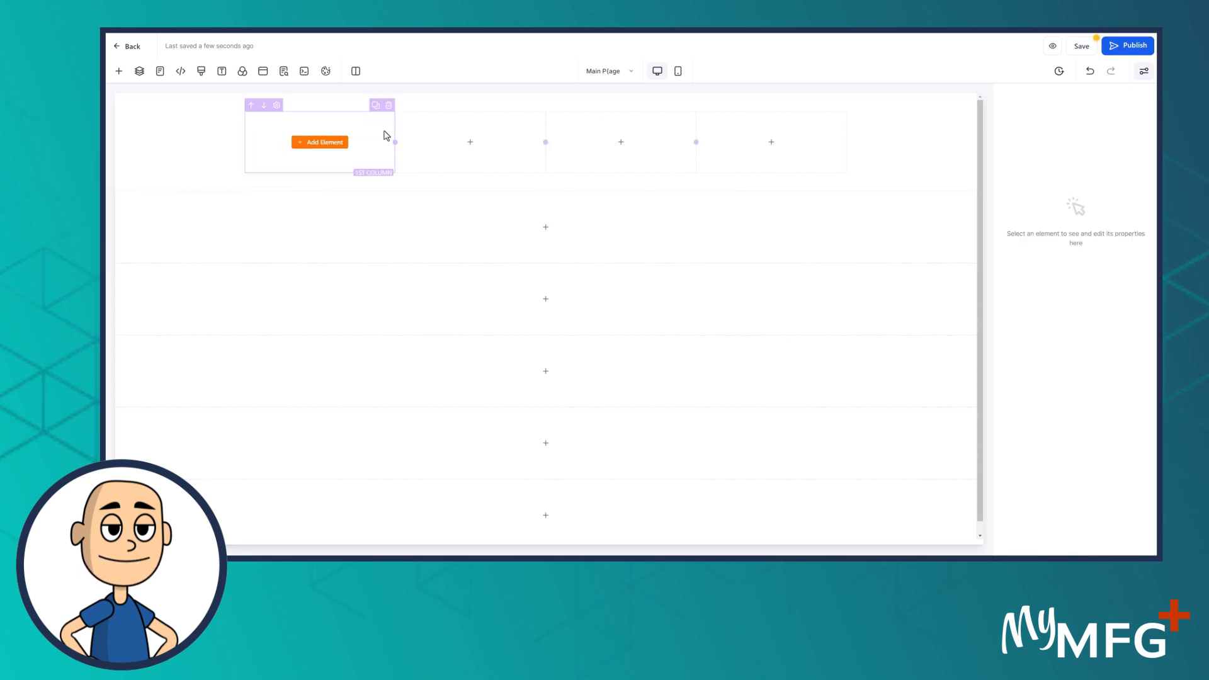
# Insert a Button into the first column and give it a white background
pyautogui.click(325, 144)
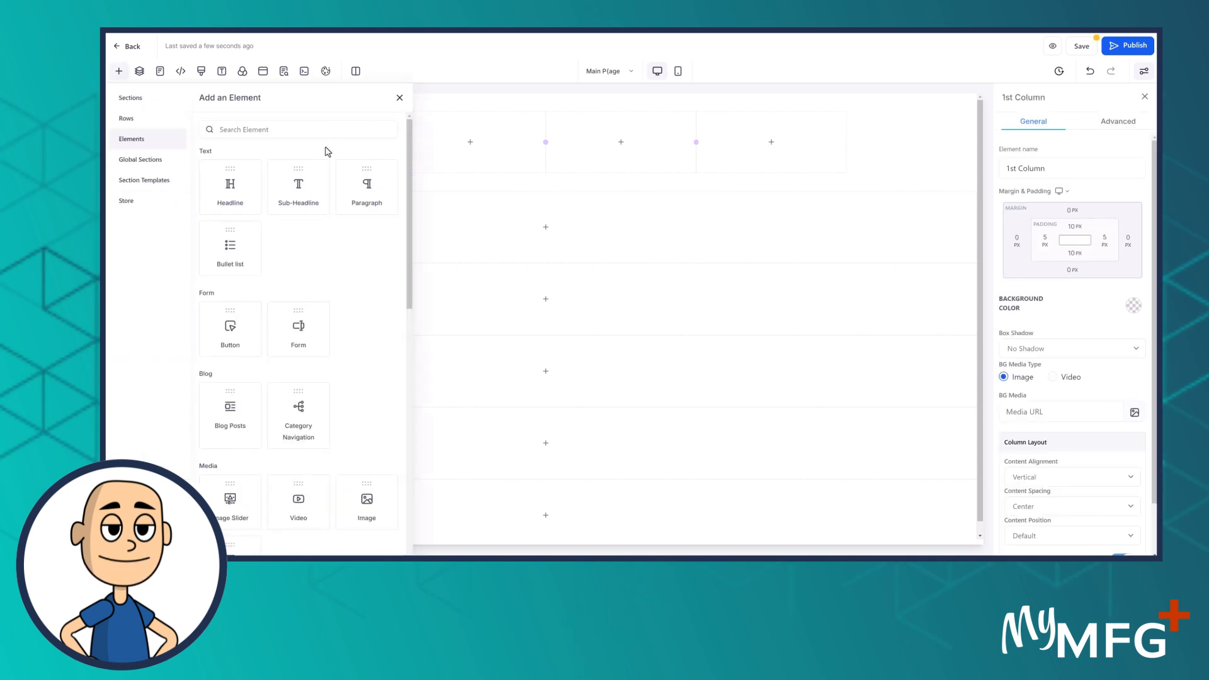
pyautogui.click(228, 327)
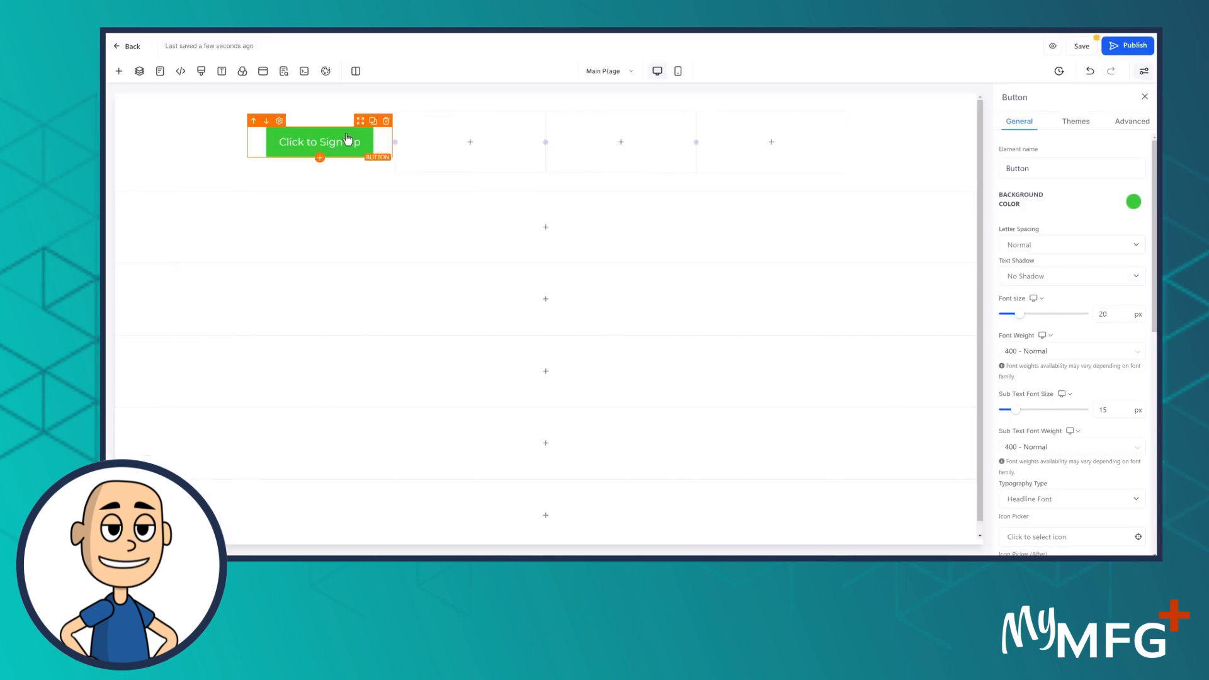
pyautogui.click(1136, 205)
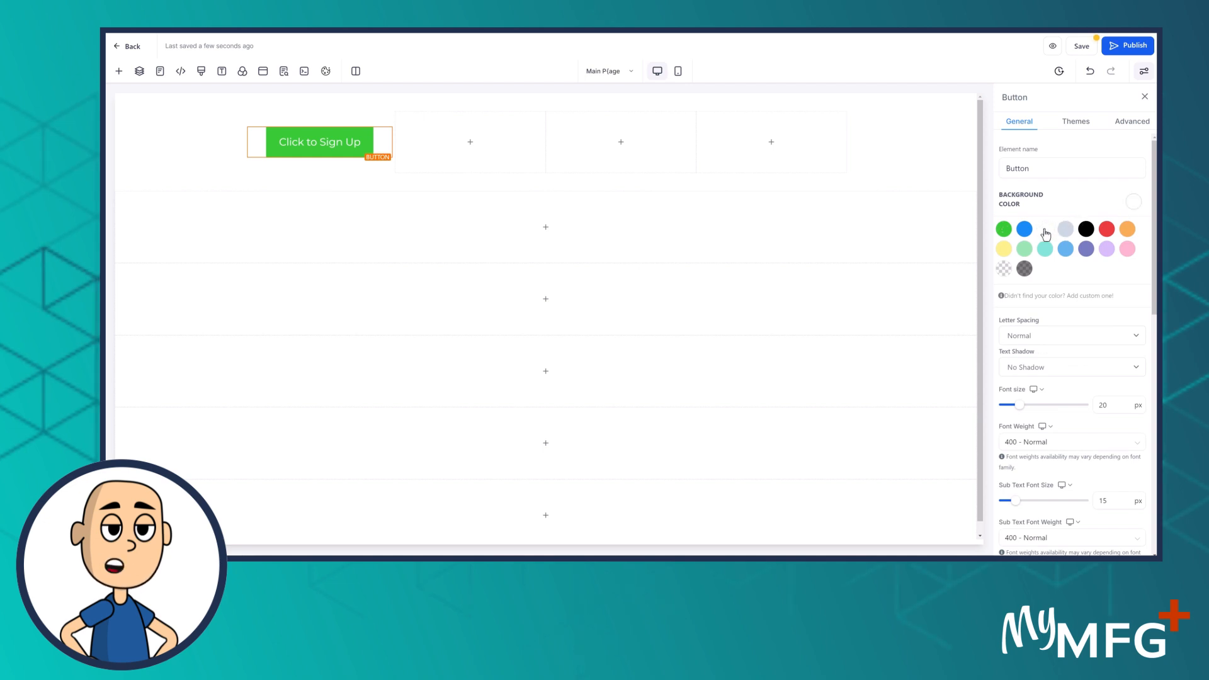
pyautogui.click(1045, 234)
pyautogui.scroll(-5, 1047, 403)
pyautogui.scroll(-4, 1049, 403)
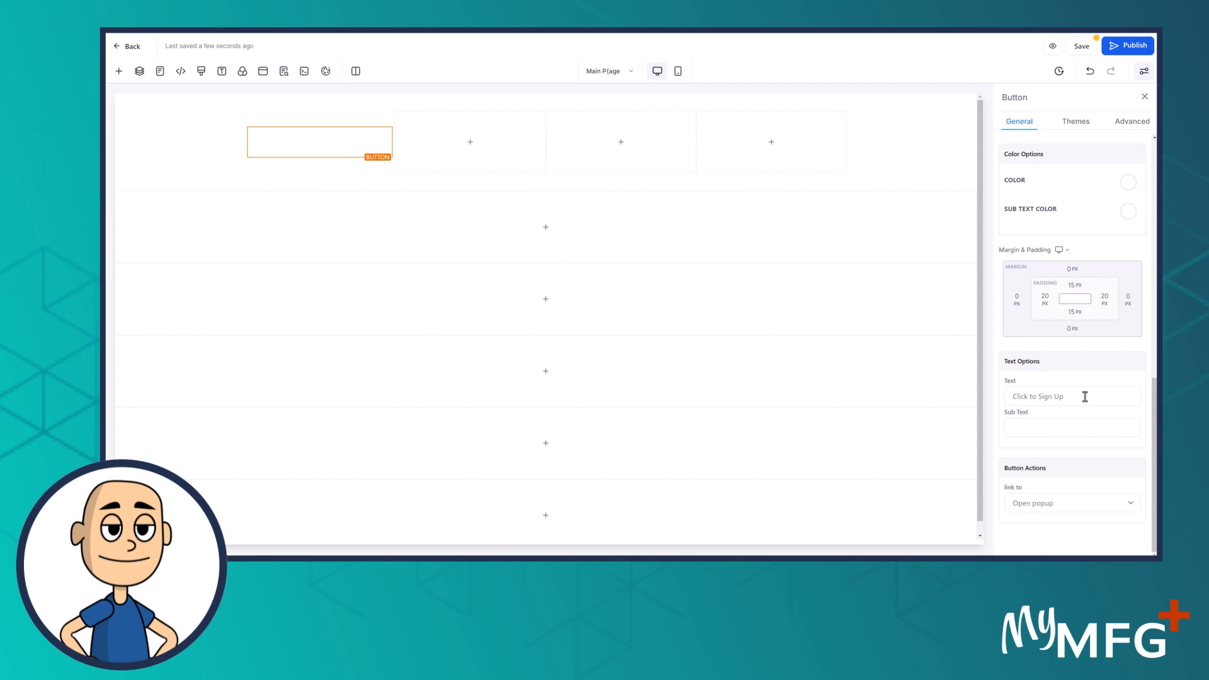
pyautogui.scroll(3, 1076, 399)
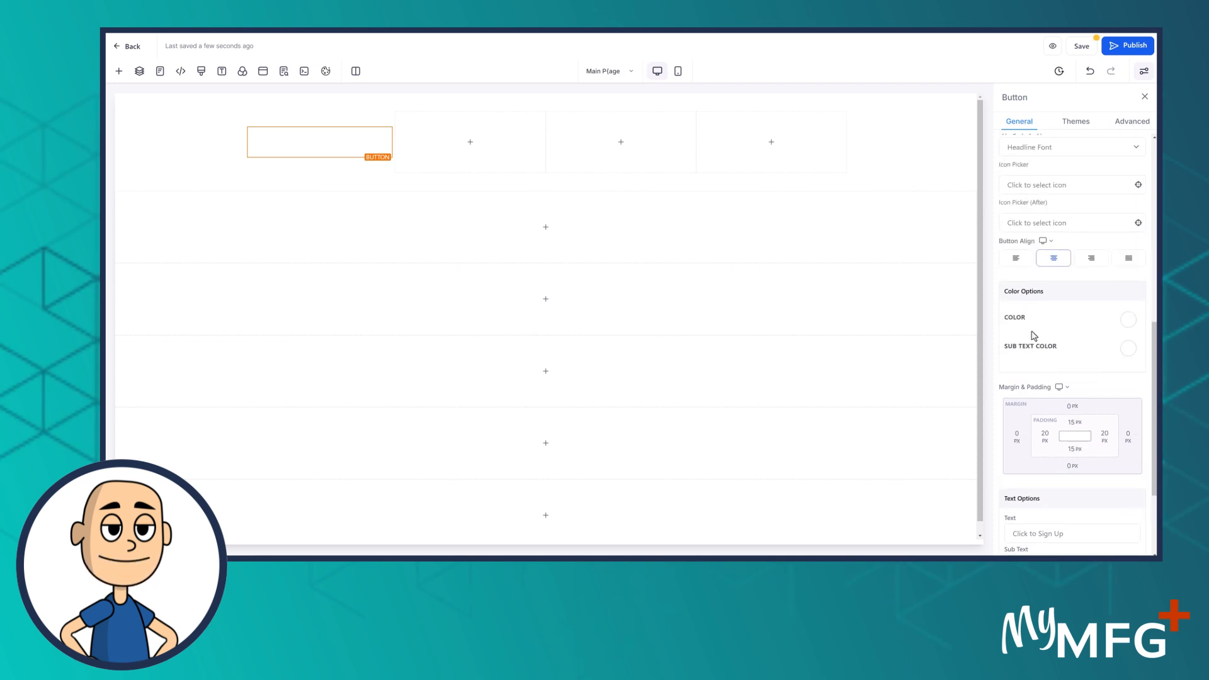
# Make the button's text and sub text colours black
pyautogui.click(1129, 321)
pyautogui.click(1092, 343)
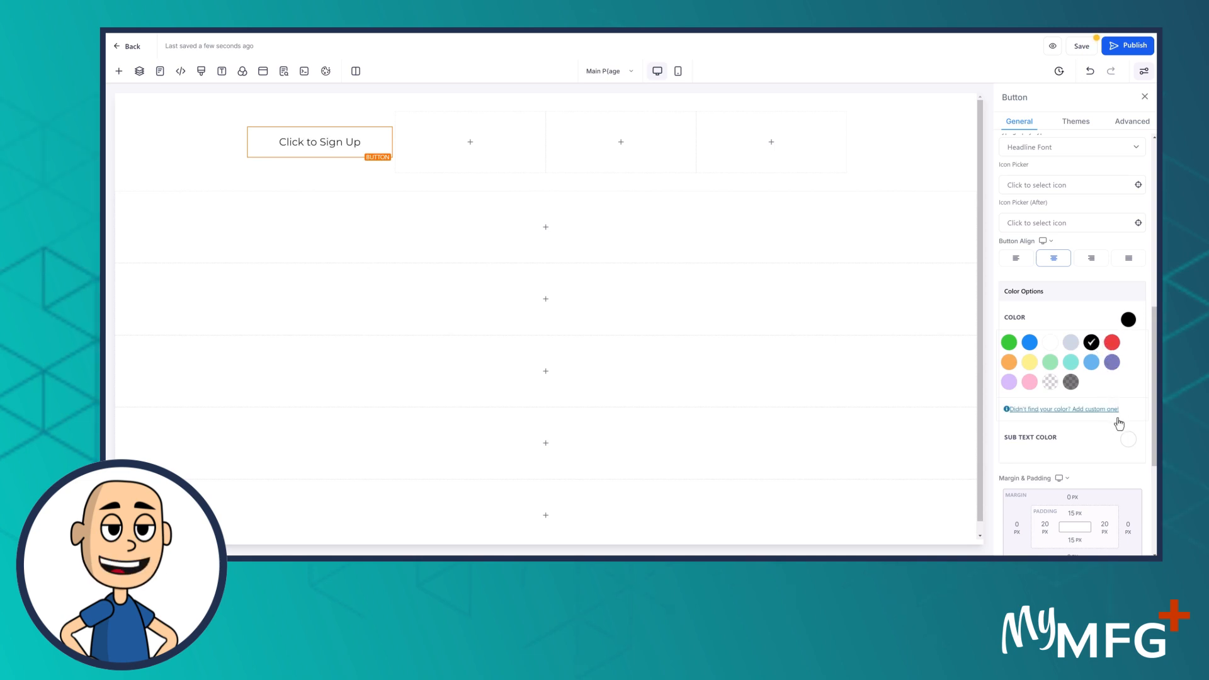
pyautogui.click(1127, 445)
pyautogui.click(1092, 463)
pyautogui.click(1040, 322)
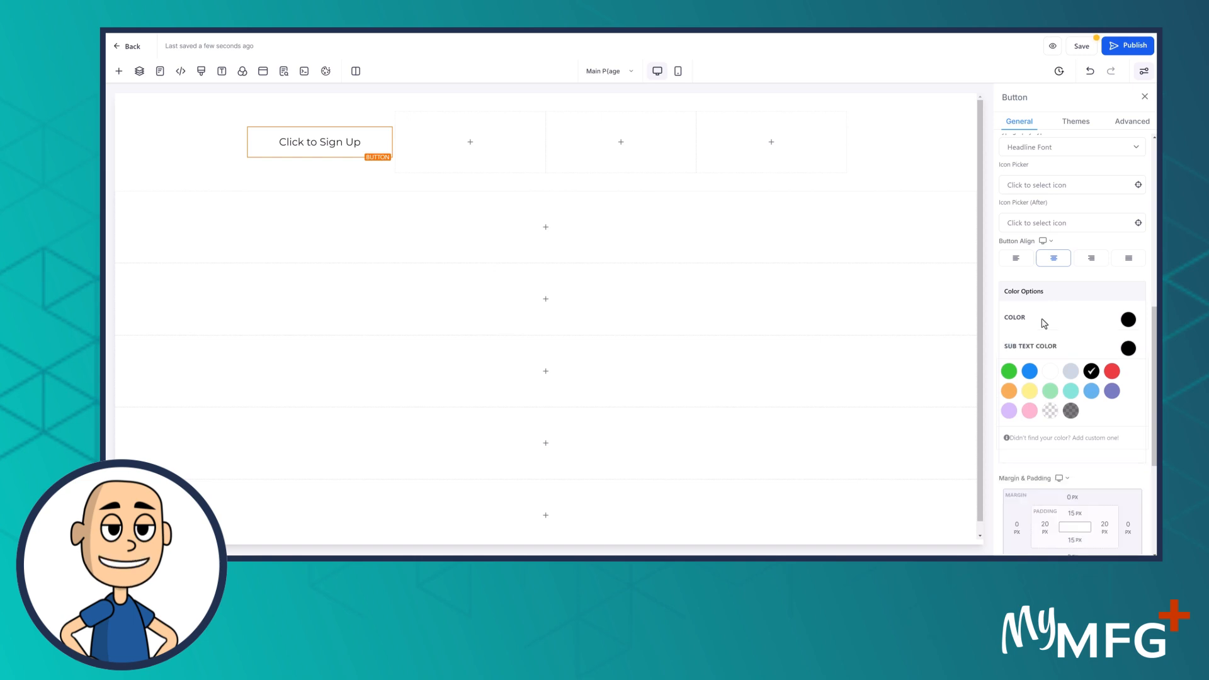
# Replace the button label with the business phone number, dropping the extra trailing digit
pyautogui.scroll(-3, 1045, 394)
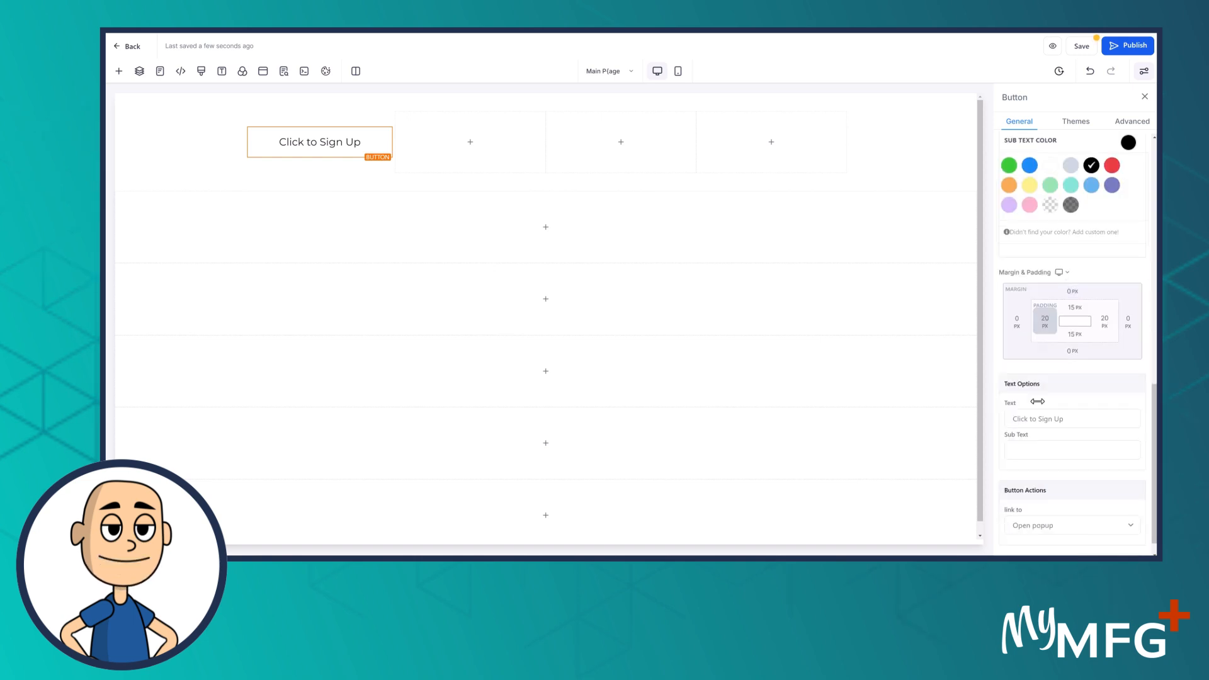
pyautogui.tripleClick(1077, 418)
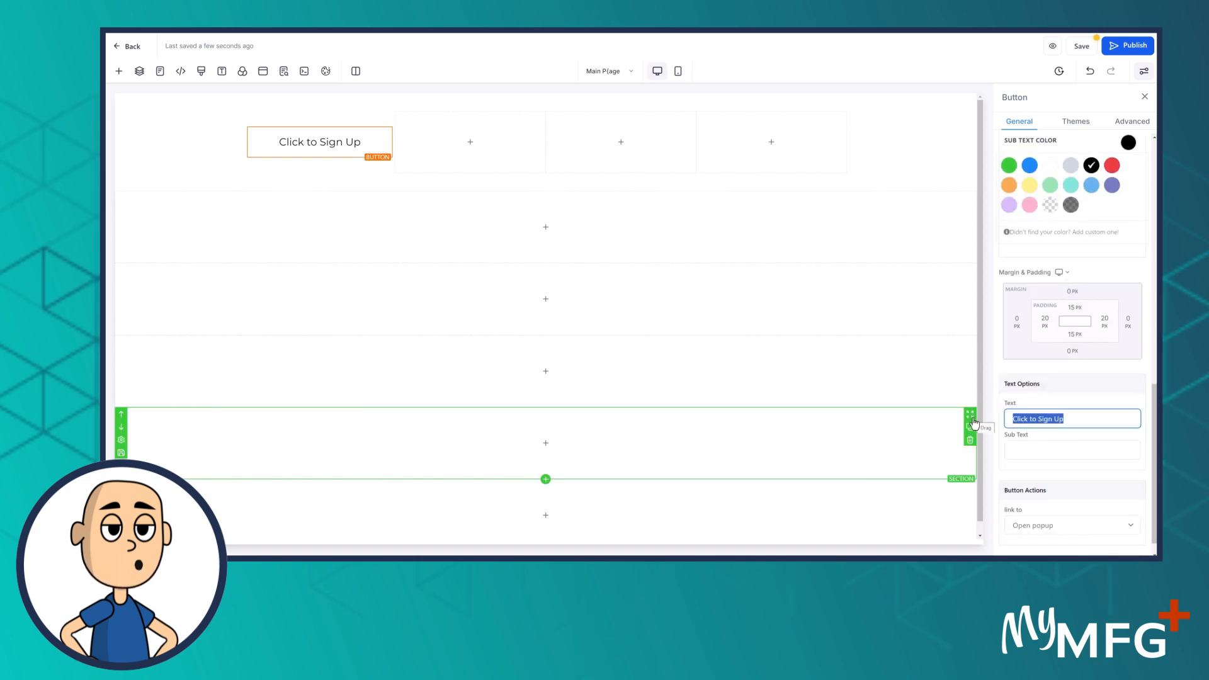
pyautogui.write('888-')
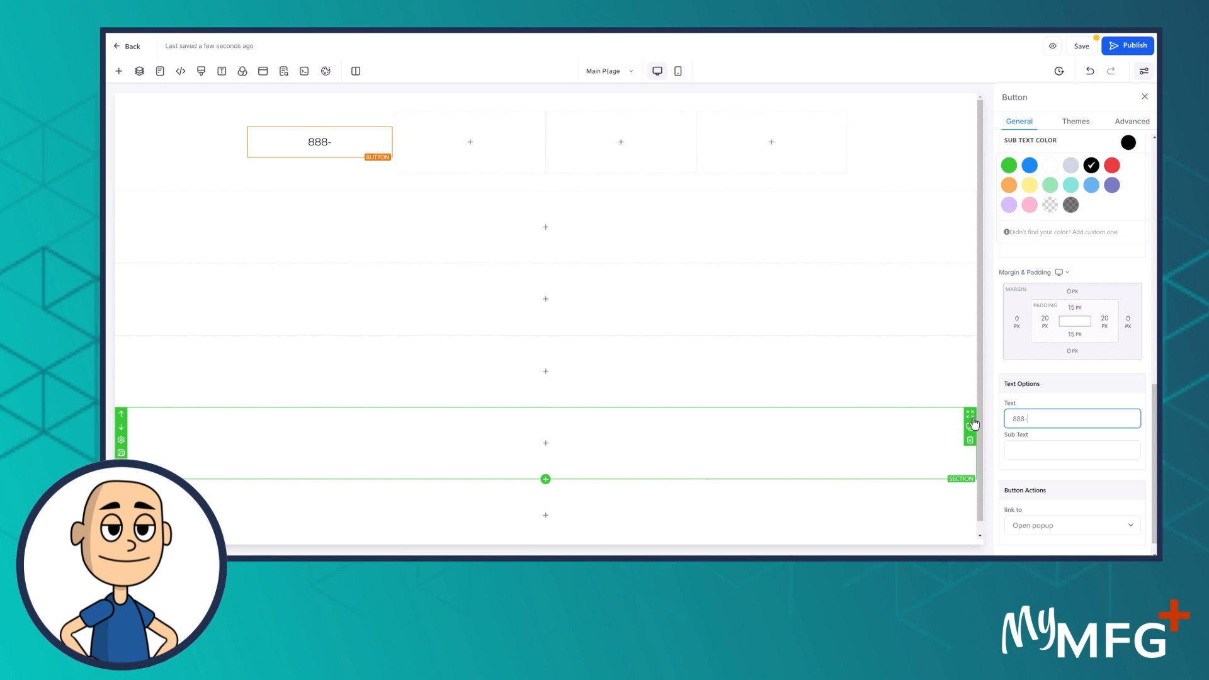
pyautogui.write('555-142')
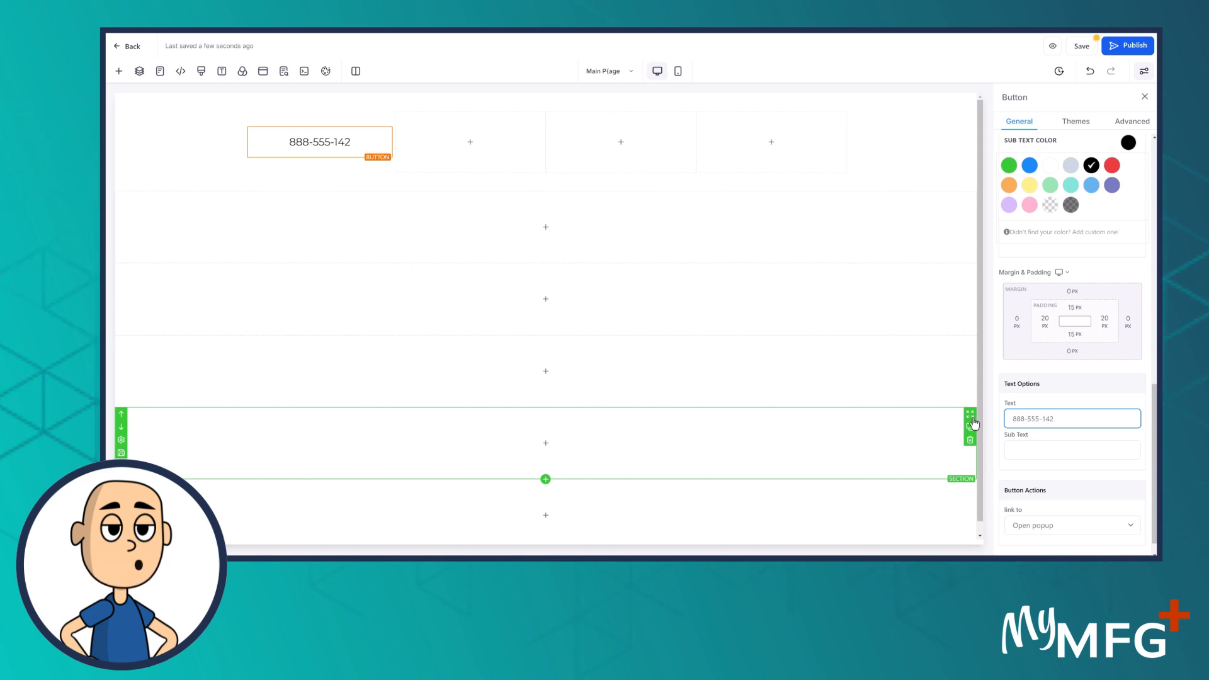
pyautogui.write('12')
pyautogui.press('BackSpace')
pyautogui.scroll(-1, 1020, 420)
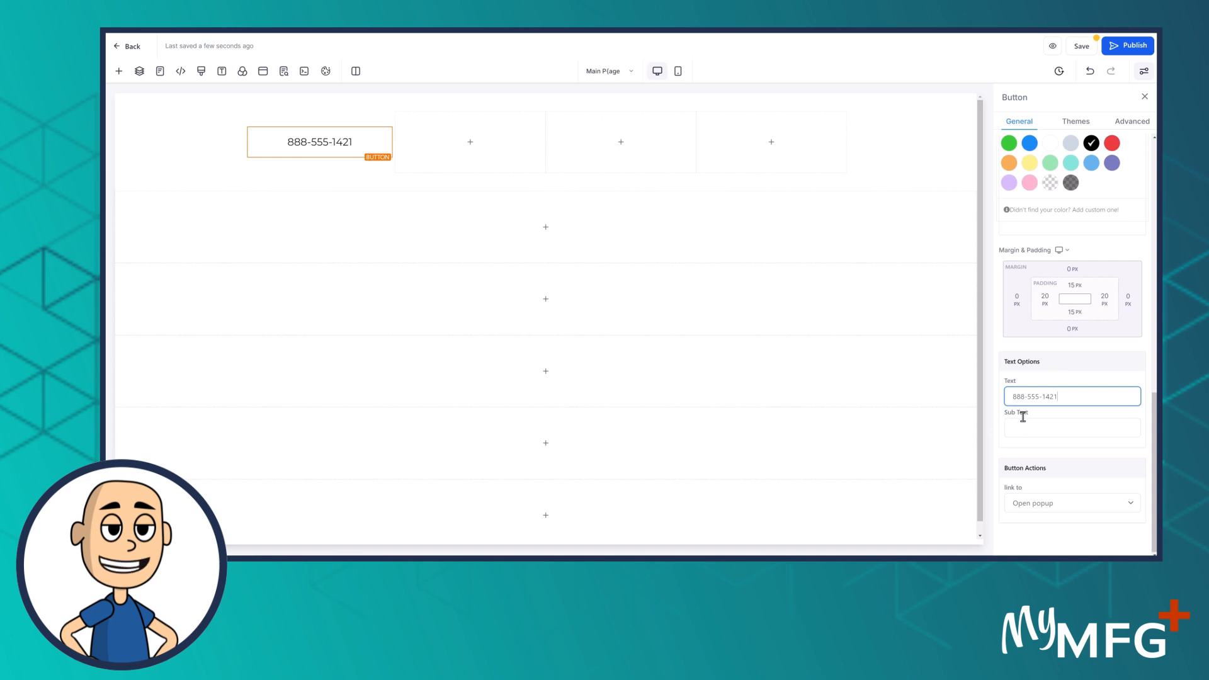
# Set the button's action to Call and enter the phone number to dial
pyautogui.click(1038, 504)
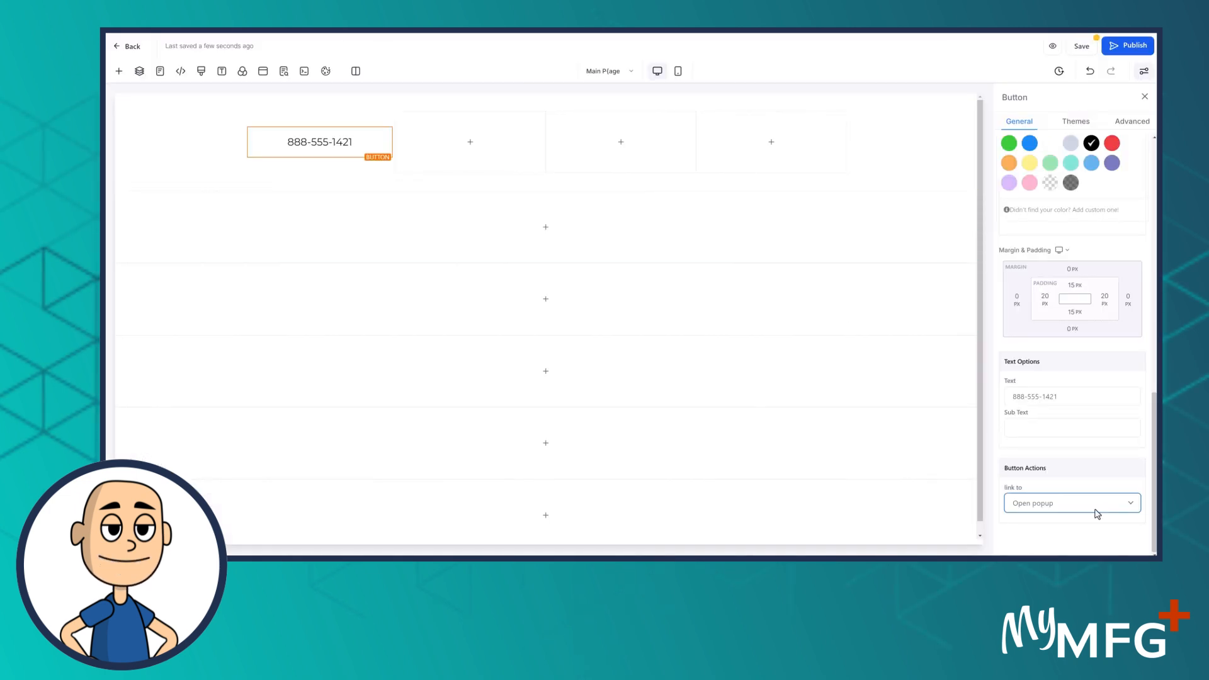
pyautogui.click(1071, 504)
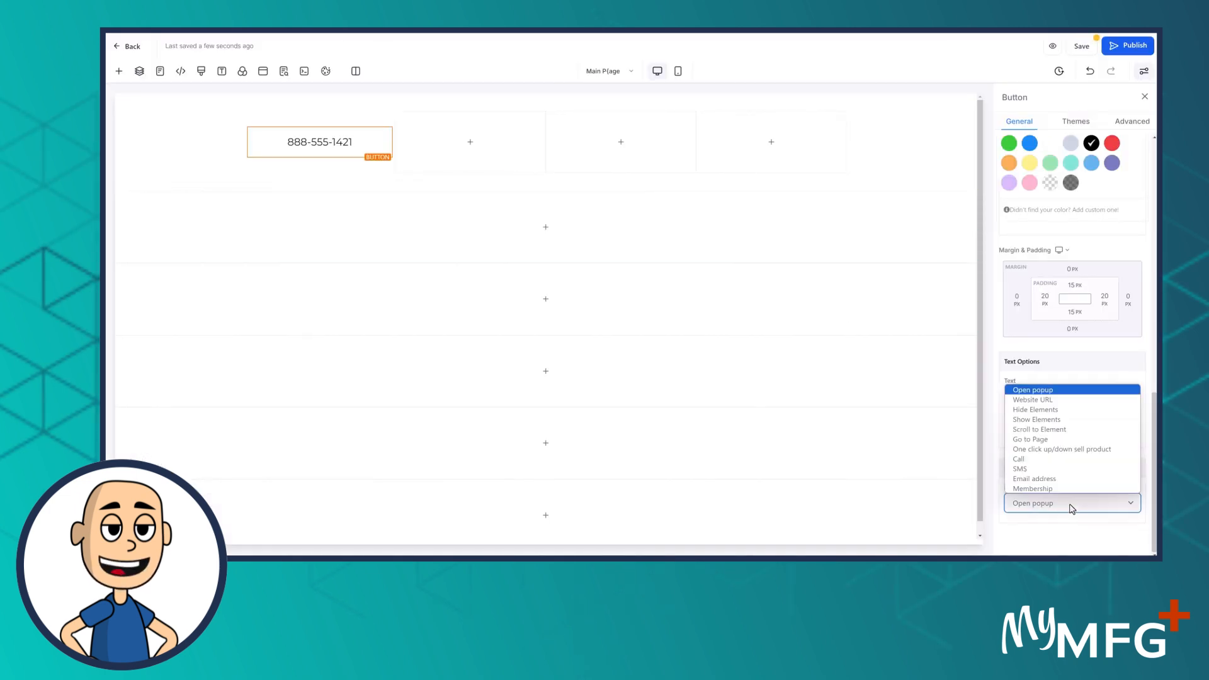
pyautogui.click(1026, 459)
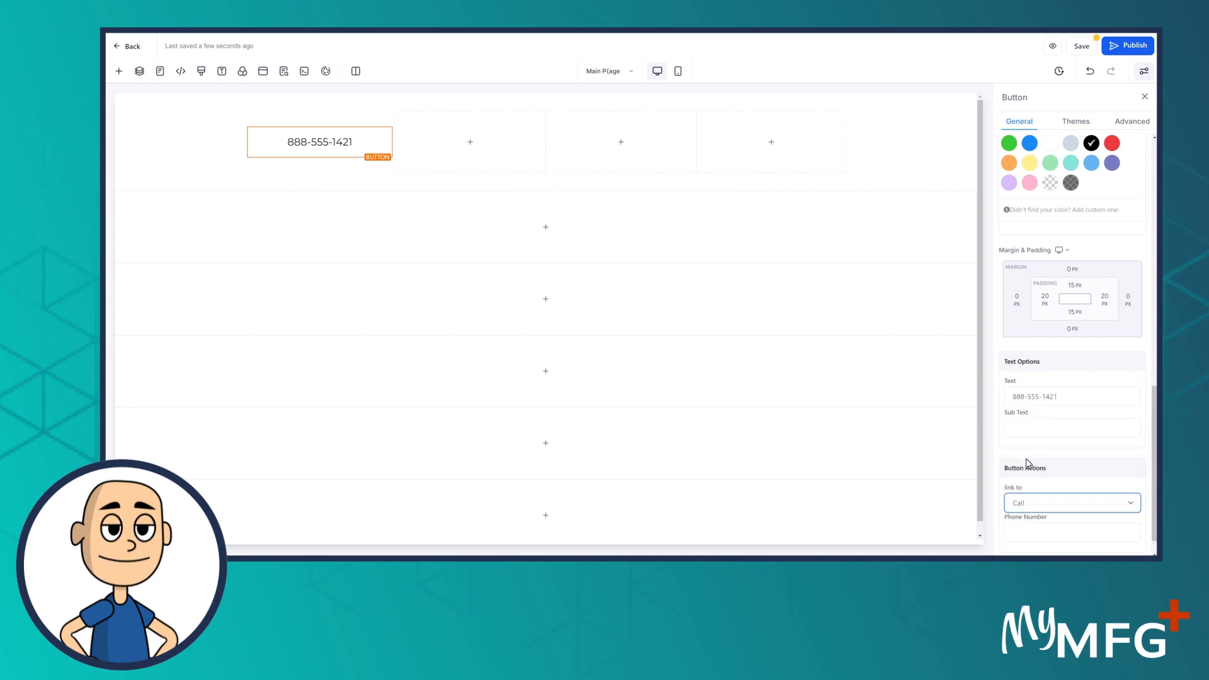
pyautogui.scroll(-1, 1050, 515)
pyautogui.click(1024, 502)
pyautogui.write('+18885551421')
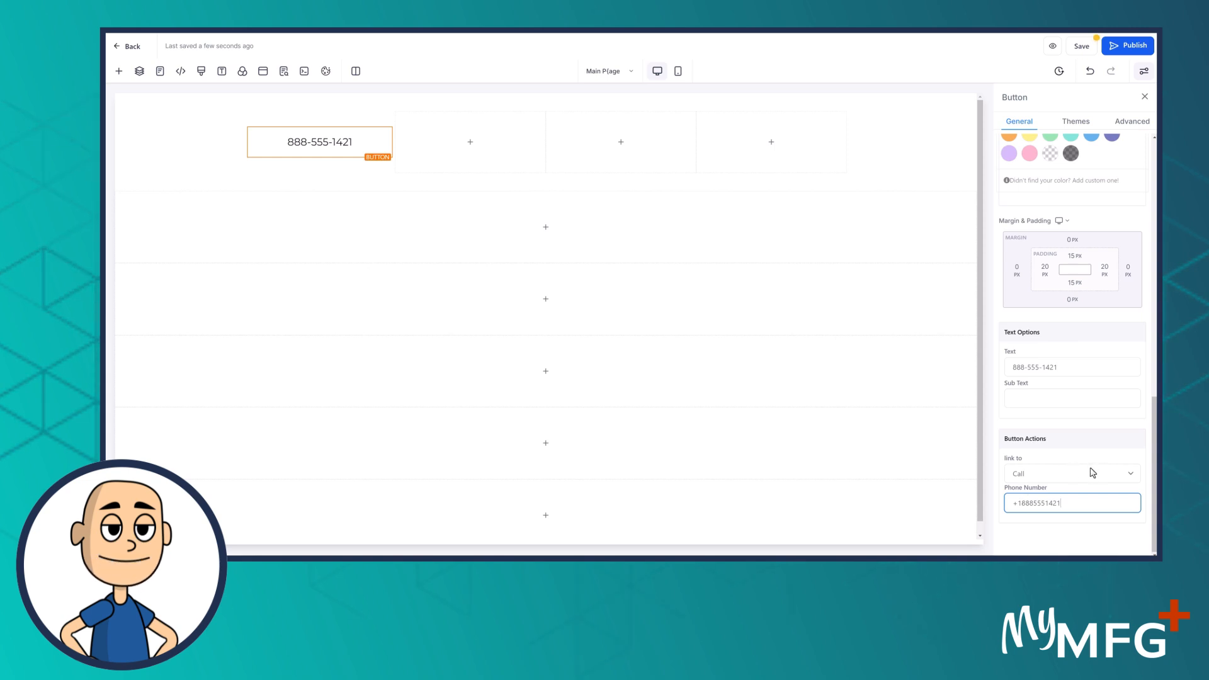
pyautogui.click(931, 164)
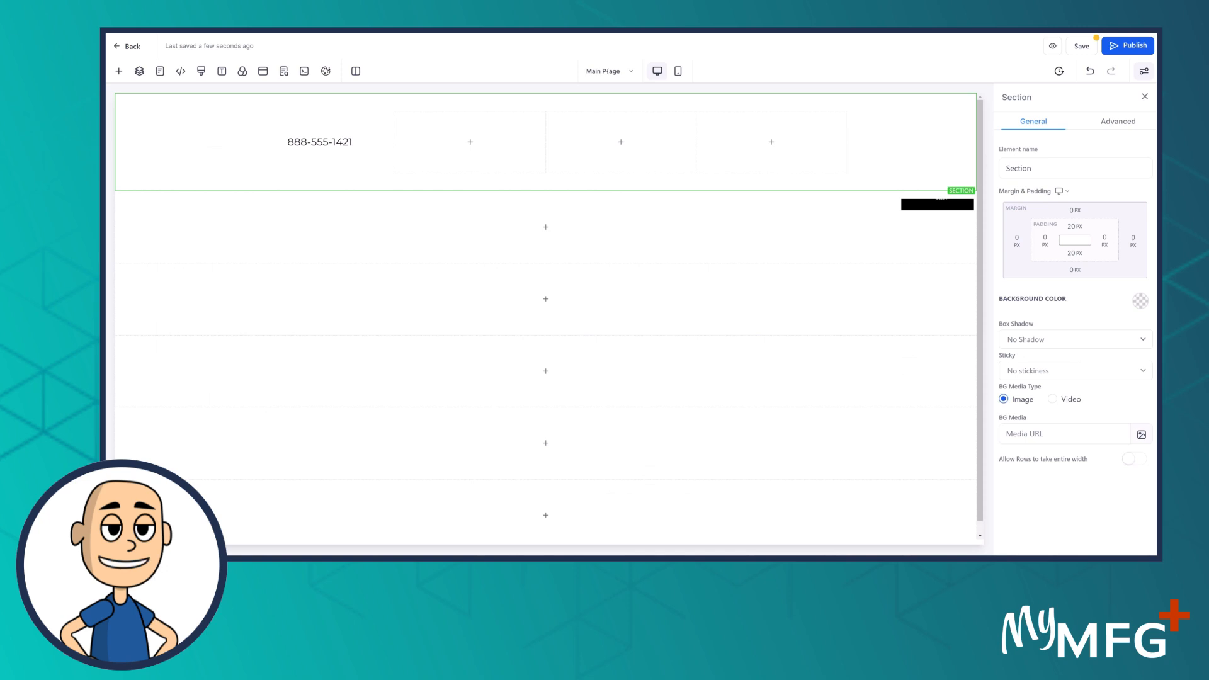
# Duplicate the phone-number button and move the copy into the second column
pyautogui.click(340, 148)
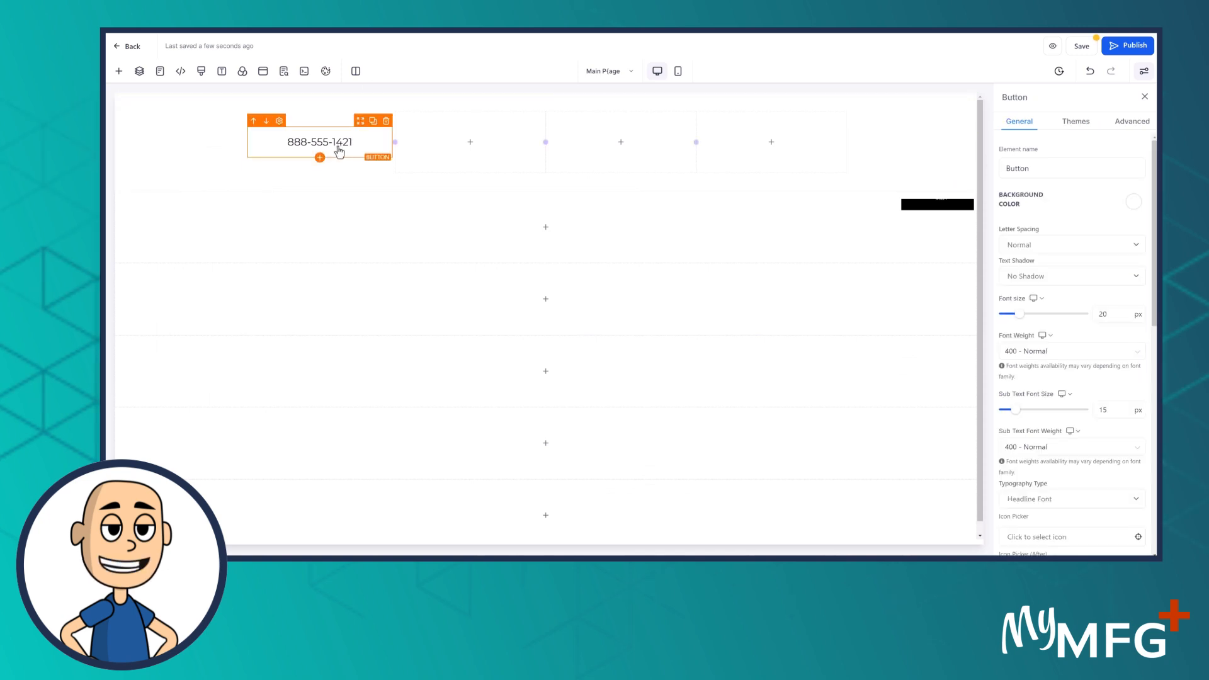
pyautogui.click(373, 121)
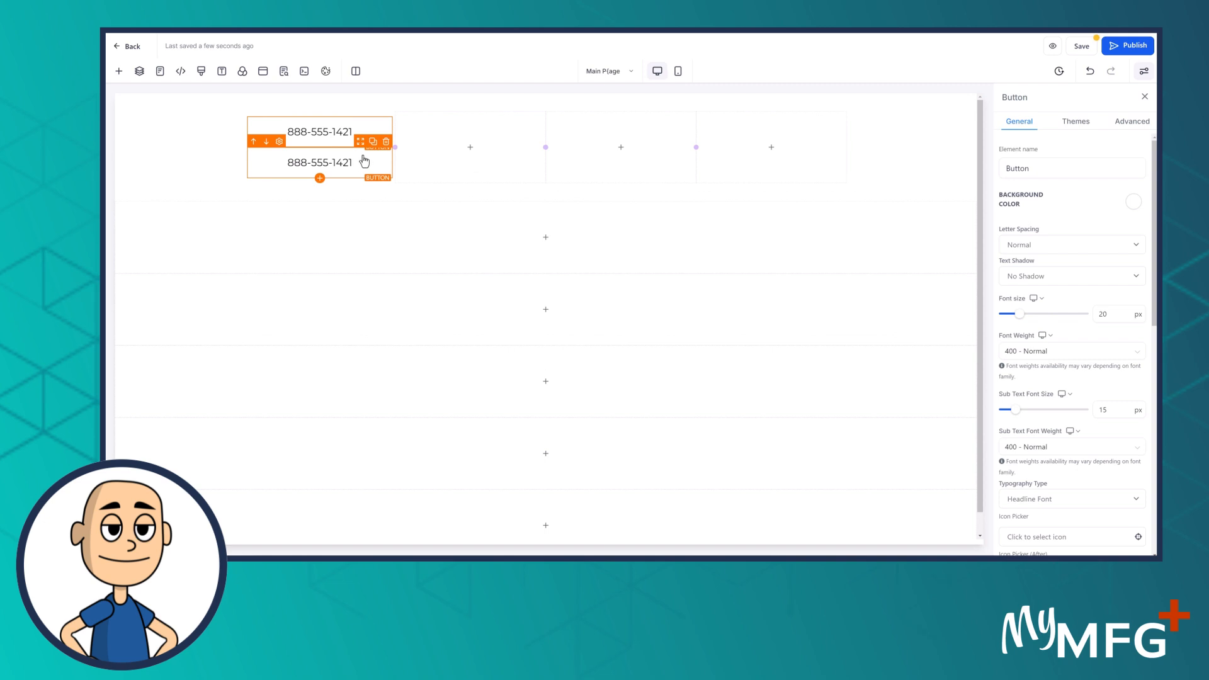
pyautogui.moveTo(362, 158); pyautogui.dragTo(452, 141)
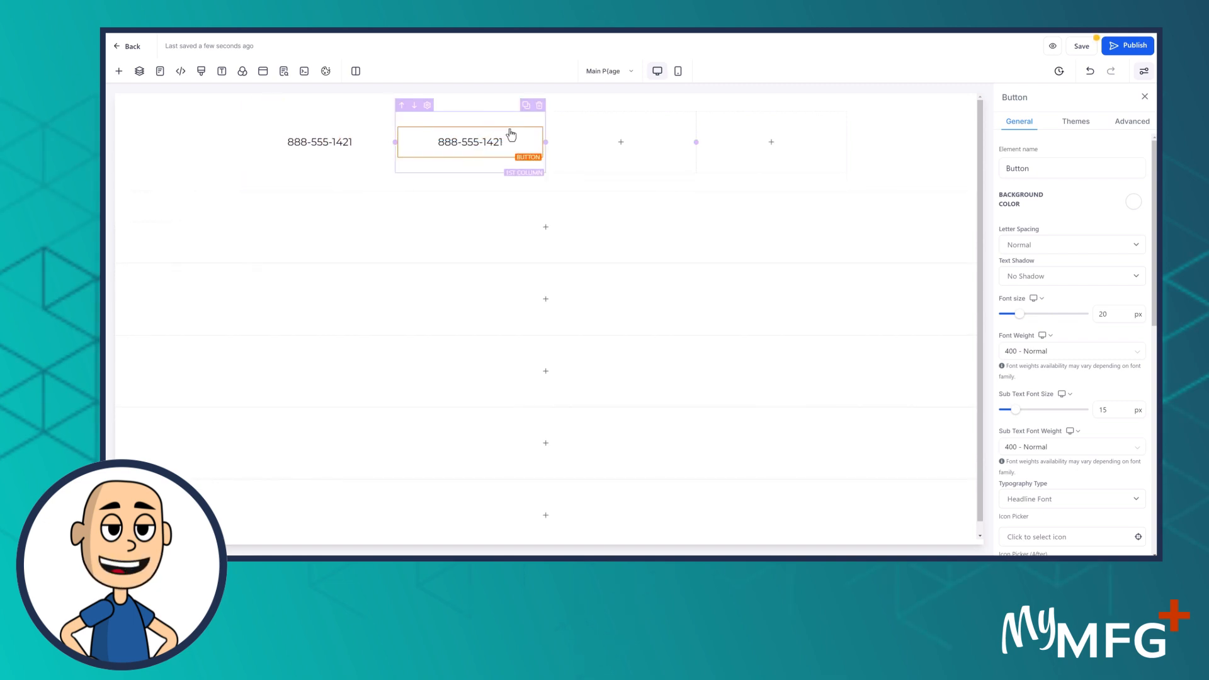
pyautogui.moveTo(510, 132)
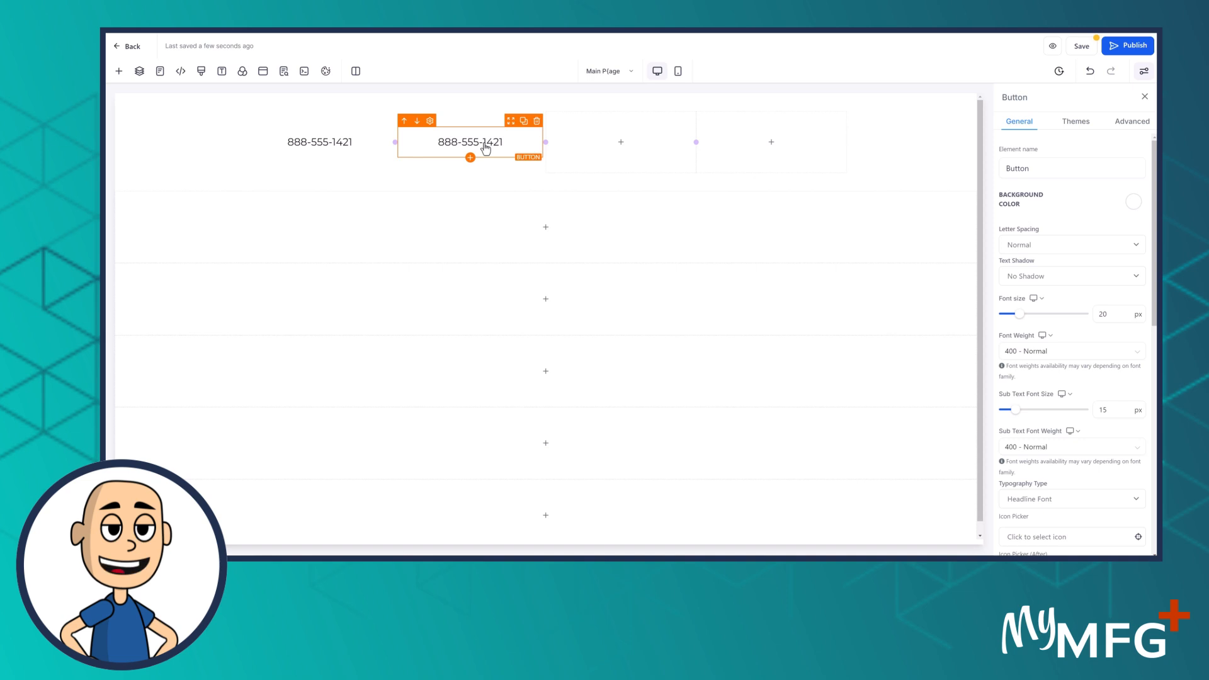
# Relabel the copied button with the business e-mail address, fixing the typos
pyautogui.scroll(-6, 1038, 482)
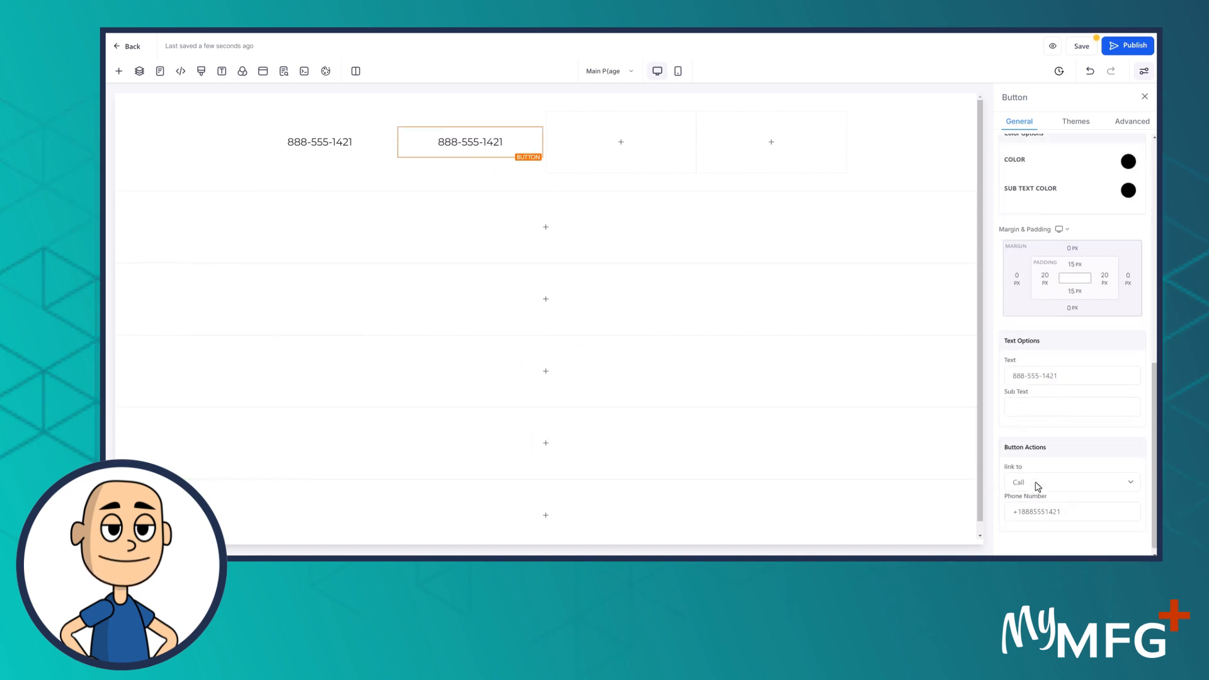
pyautogui.tripleClick(1069, 368)
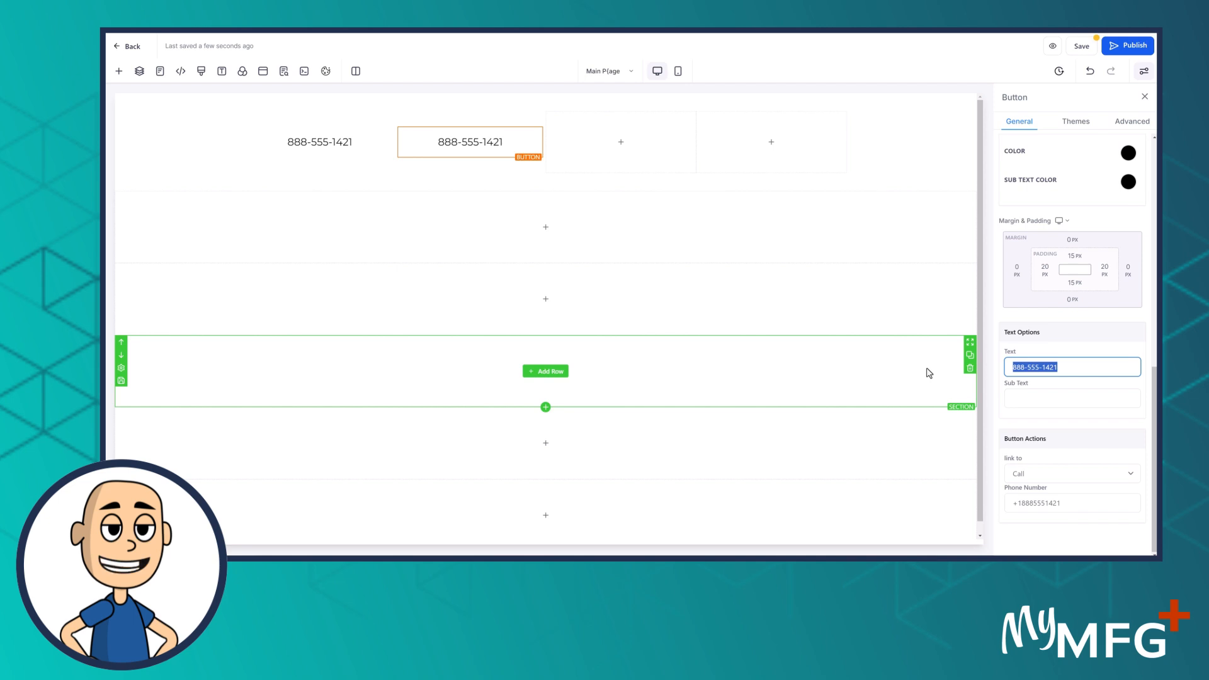
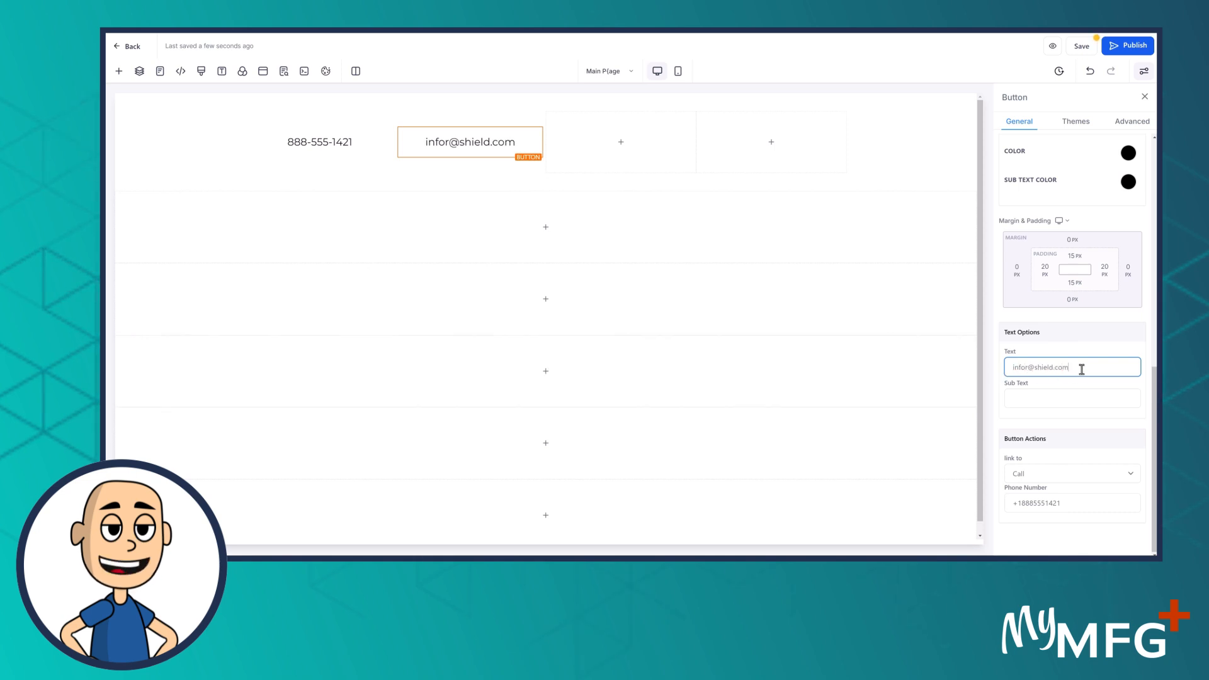
pyautogui.click(1027, 368)
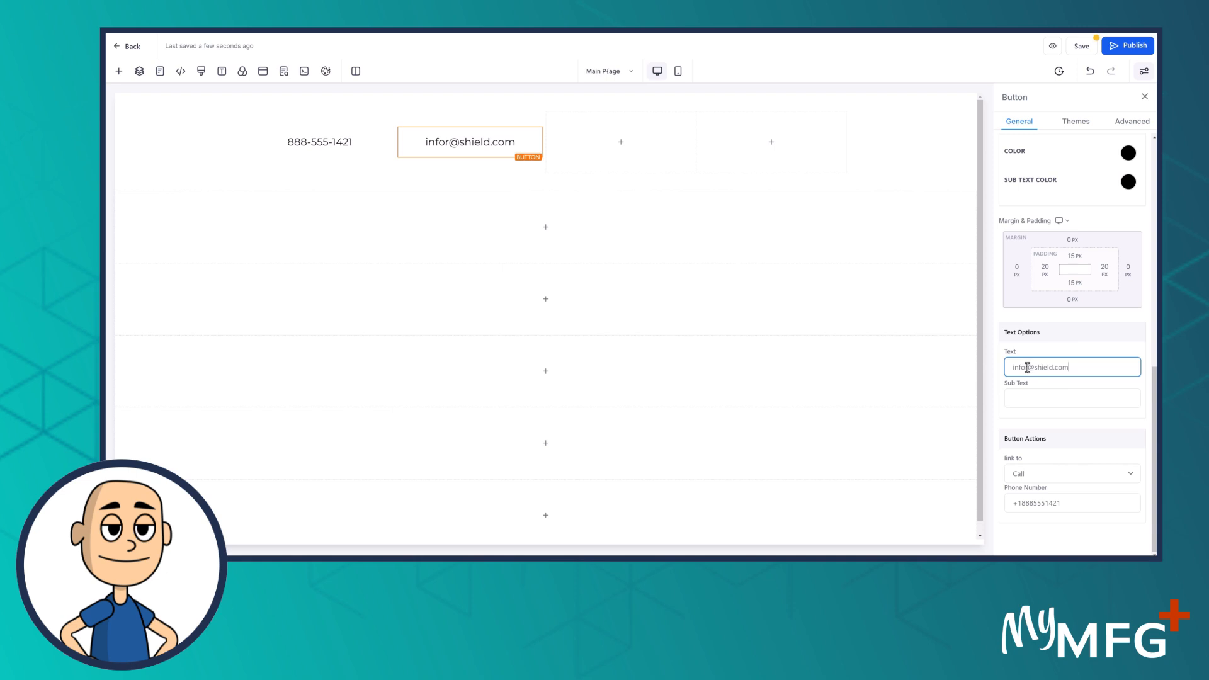
pyautogui.press('BackSpace')
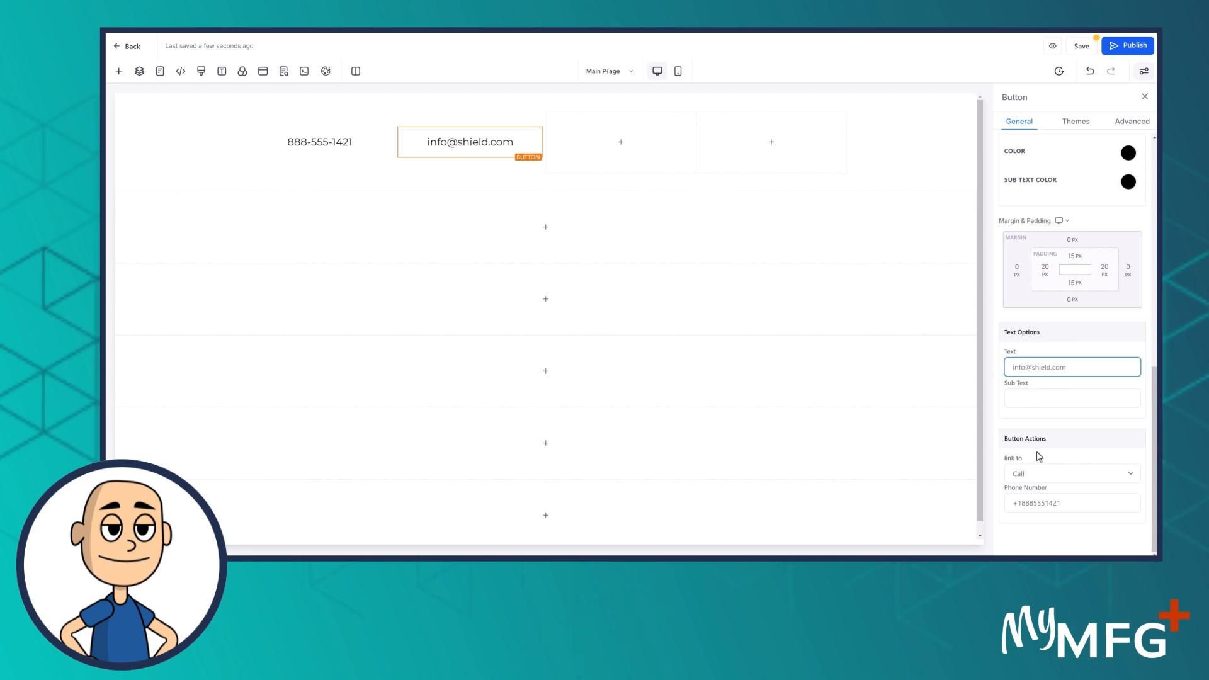
# Set the button to link to the business e-mail address
pyautogui.click(1040, 476)
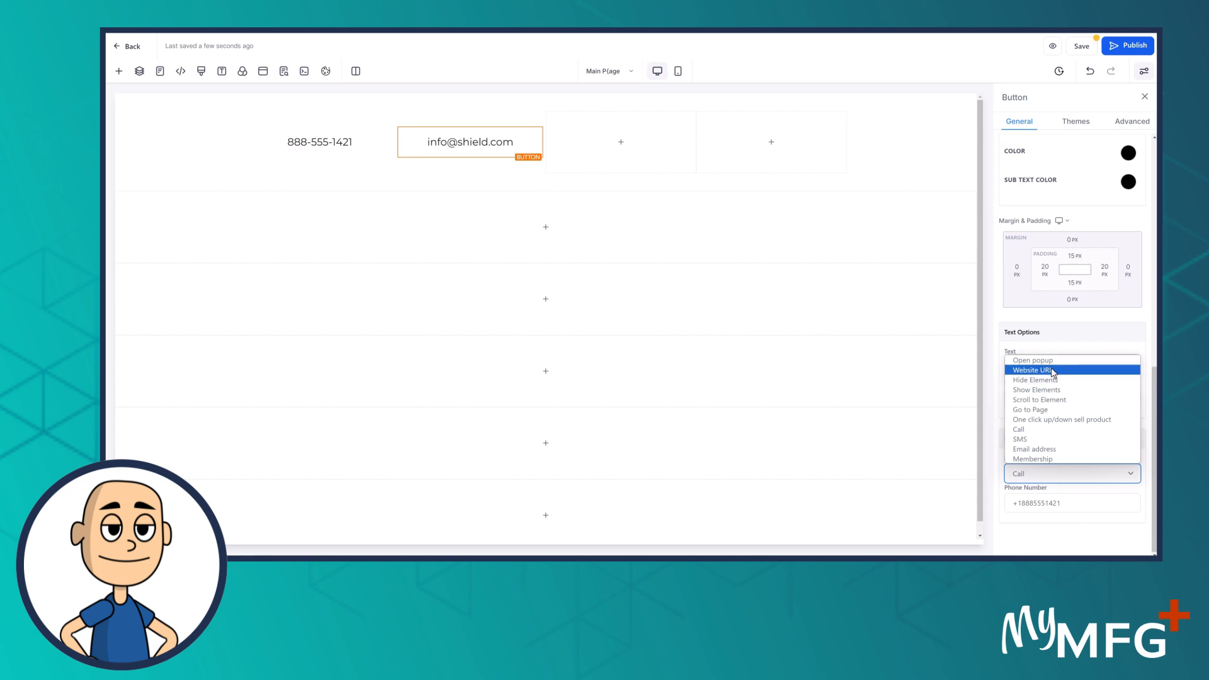
pyautogui.click(1050, 449)
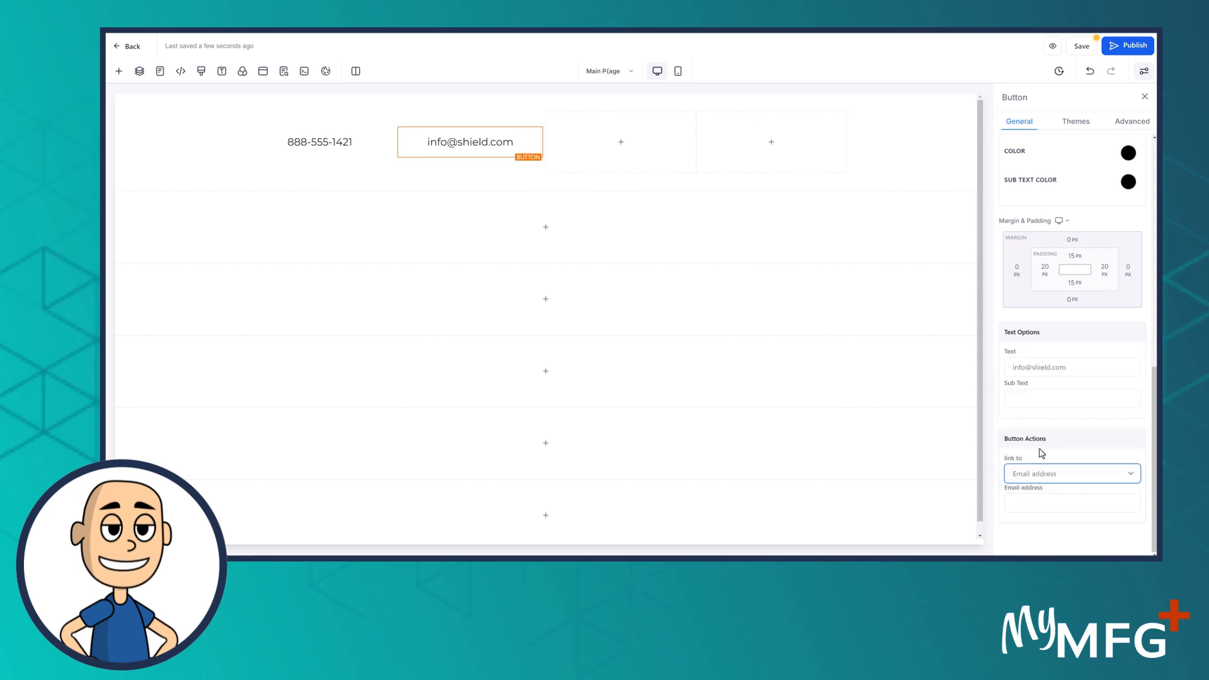
pyautogui.click(1044, 503)
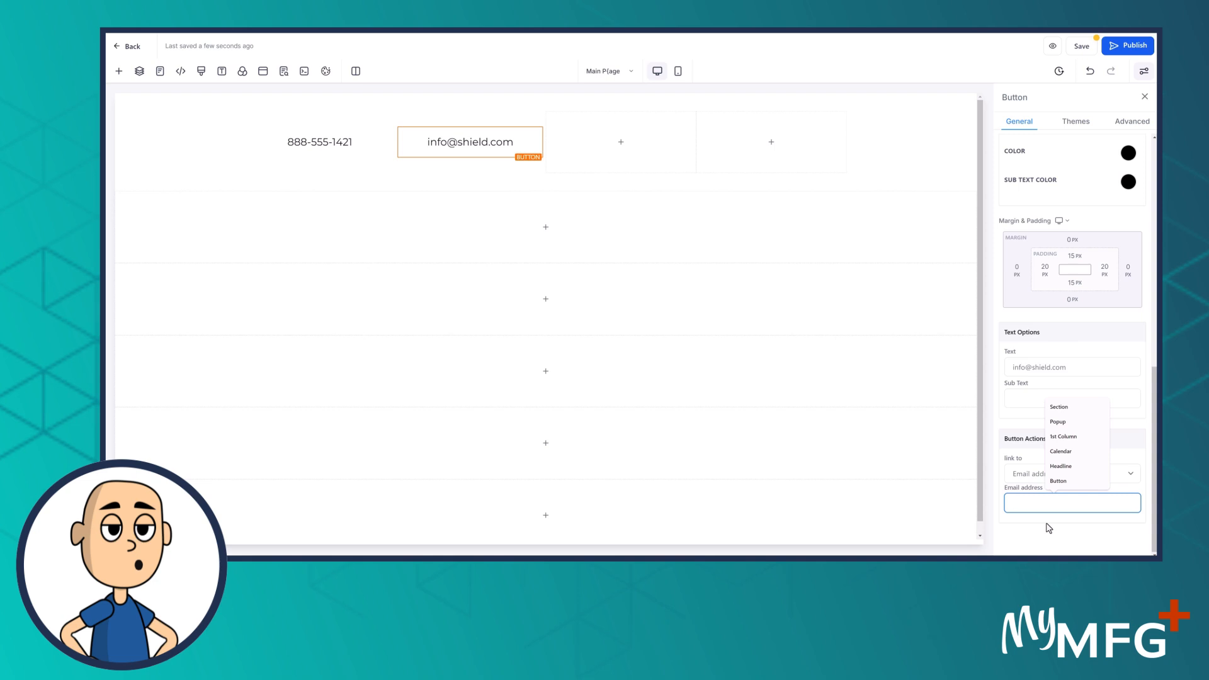
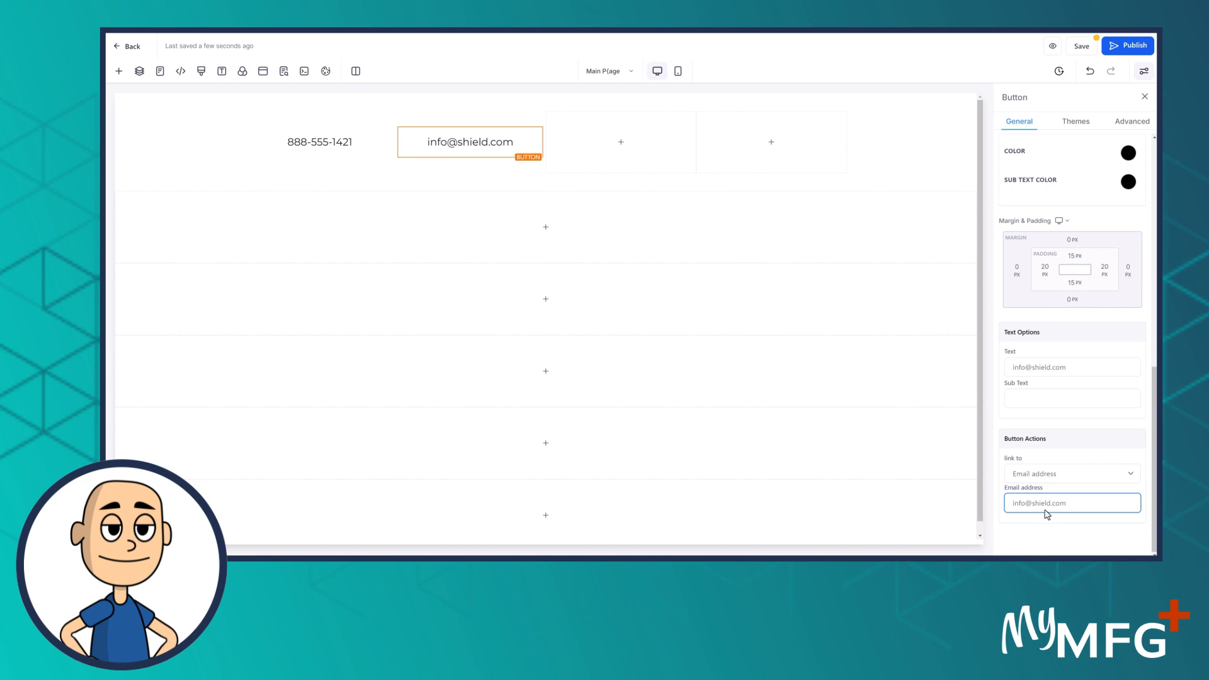
pyautogui.click(1045, 398)
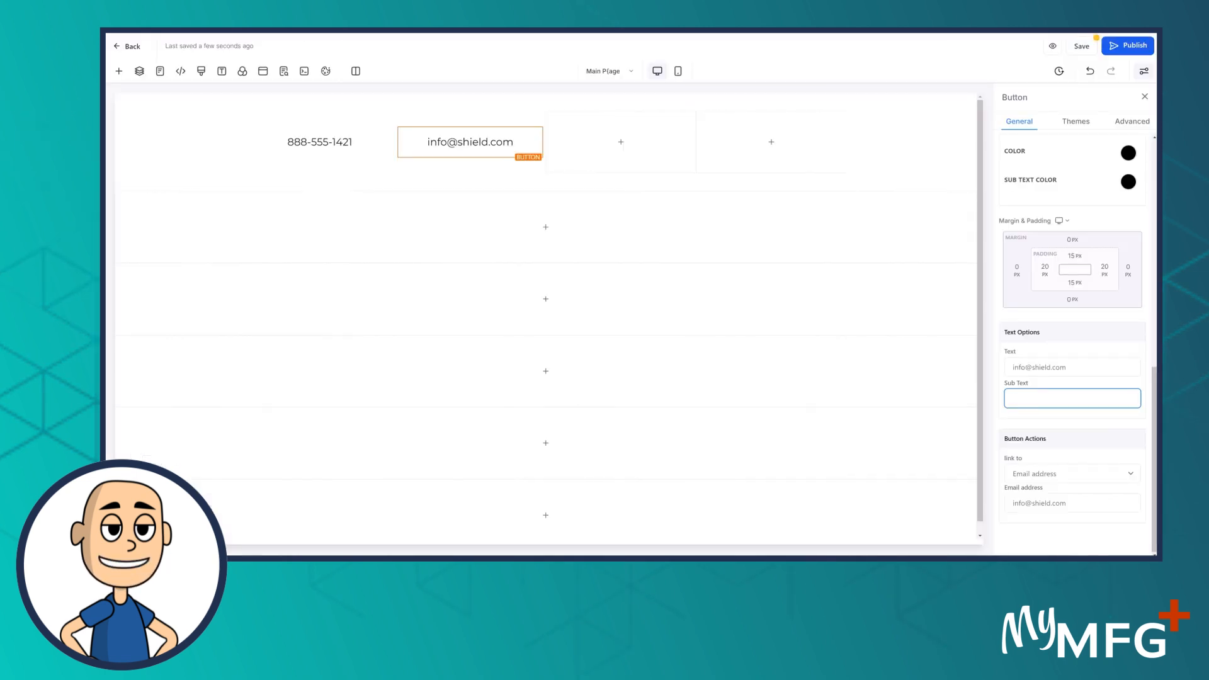
pyautogui.click(308, 141)
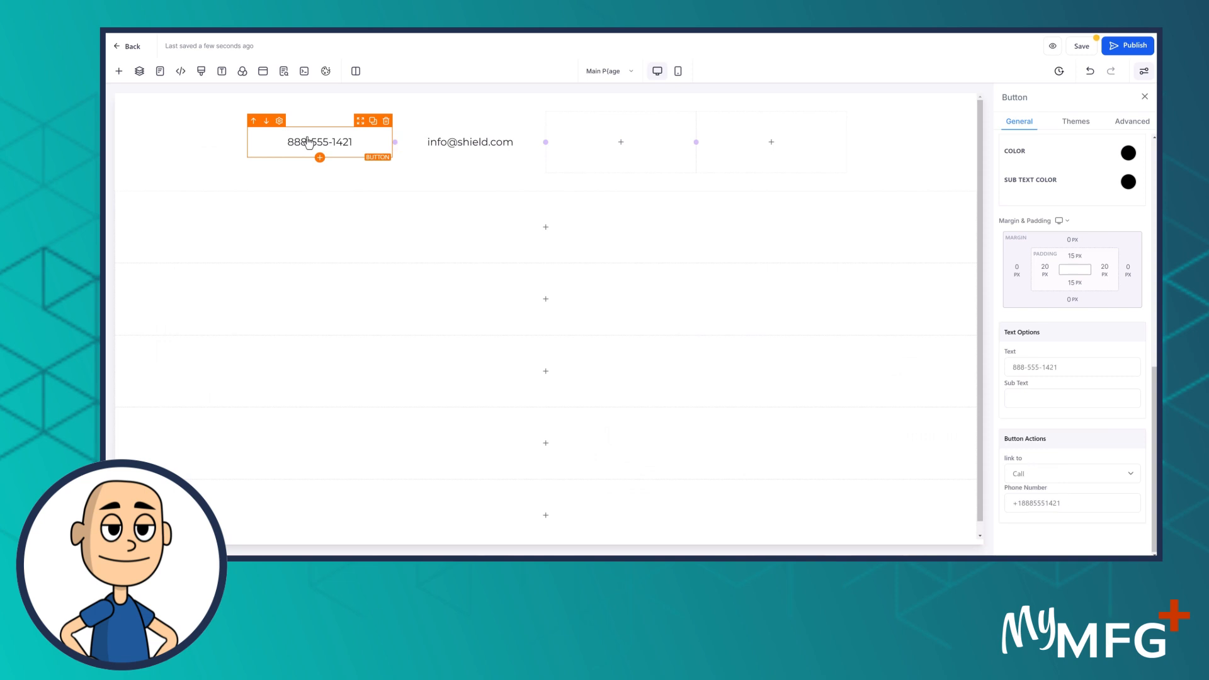
# Add a phone icon to the phone-number button via an icon search for 'phone'
pyautogui.scroll(3, 1073, 336)
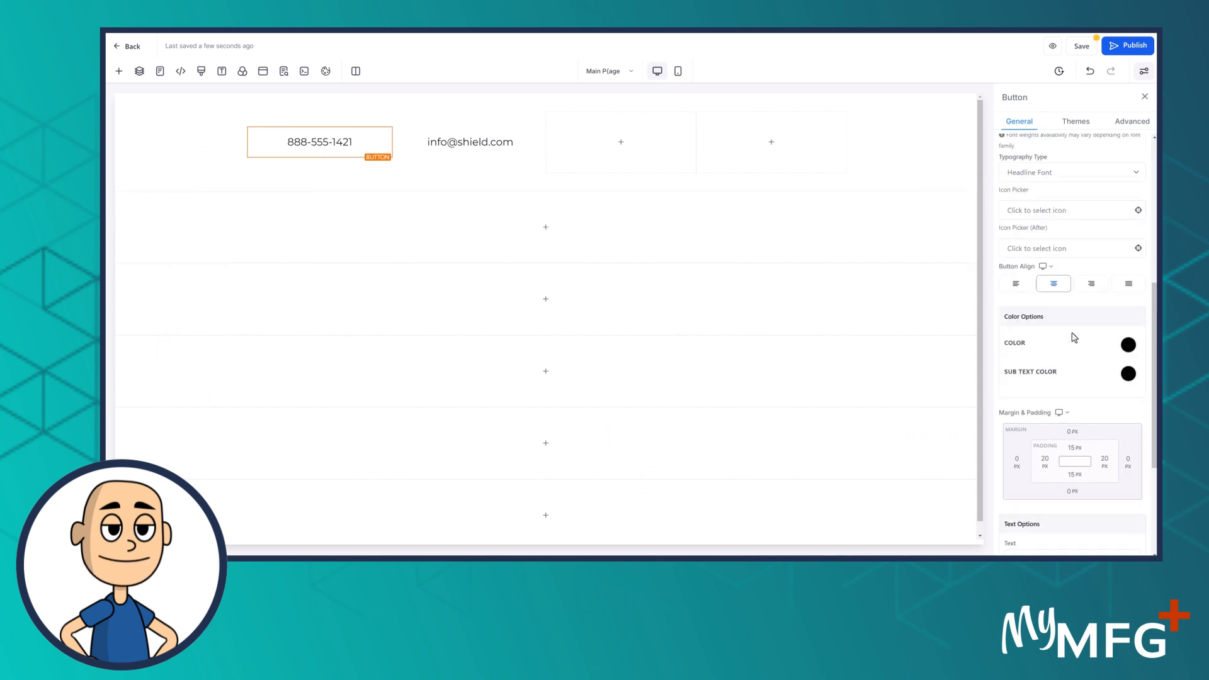
pyautogui.scroll(3, 1060, 374)
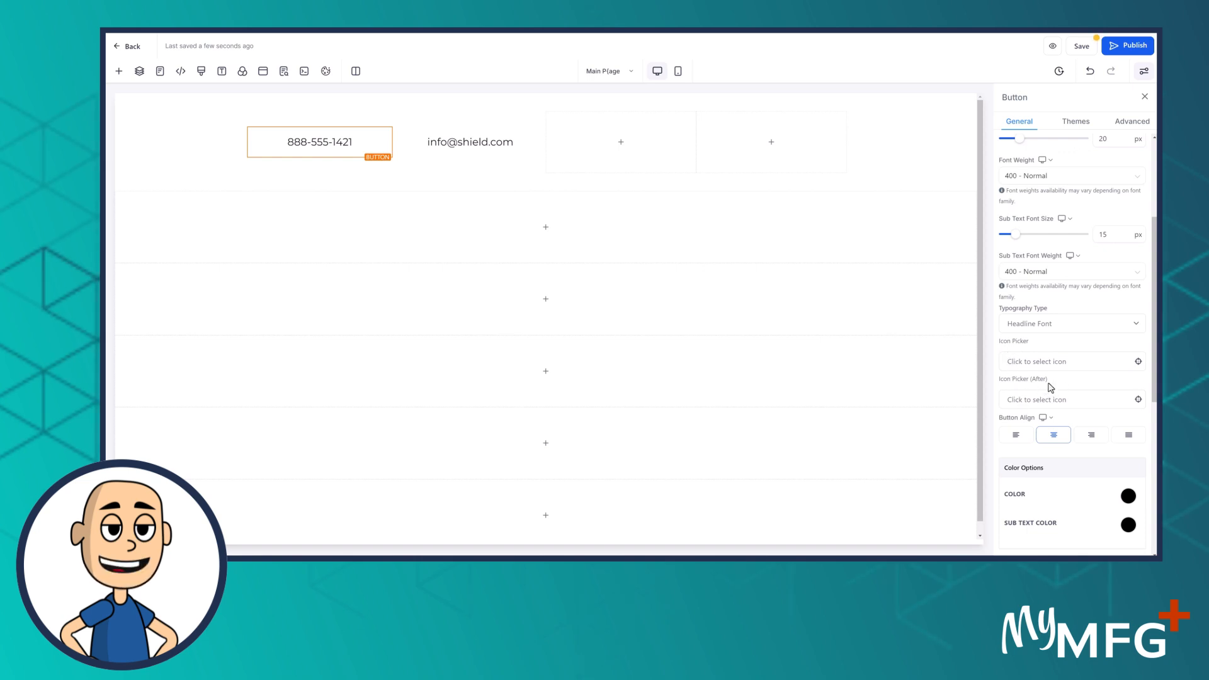
pyautogui.click(1024, 360)
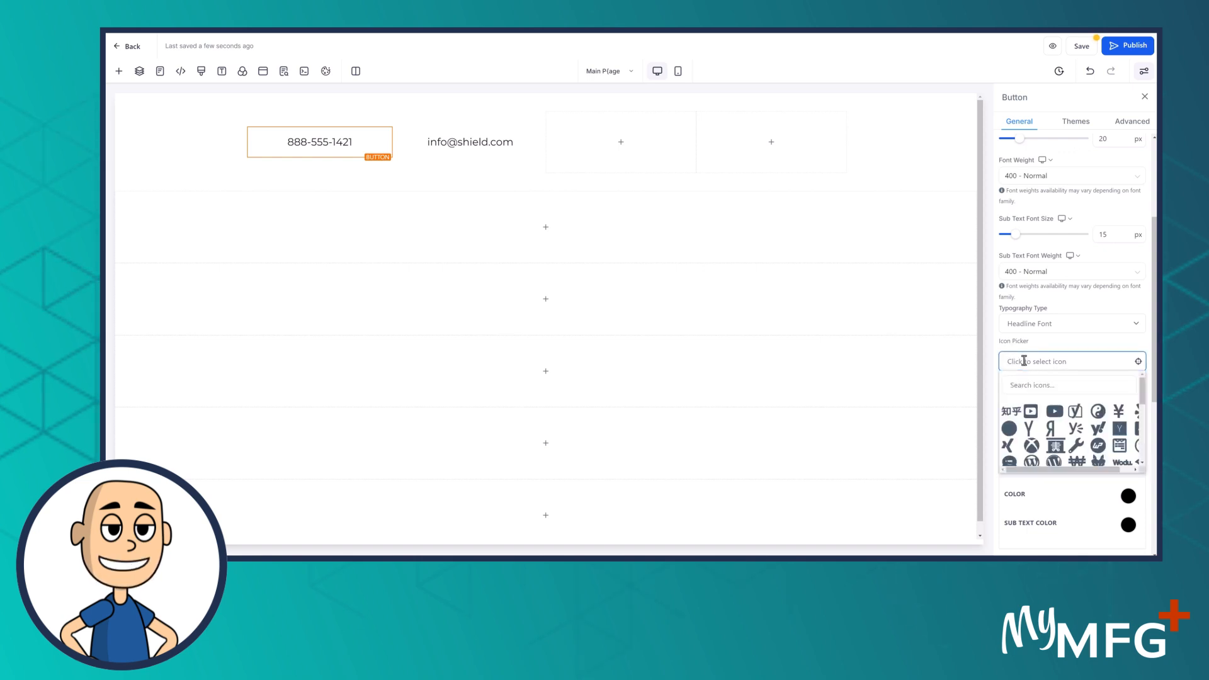
pyautogui.click(1020, 390)
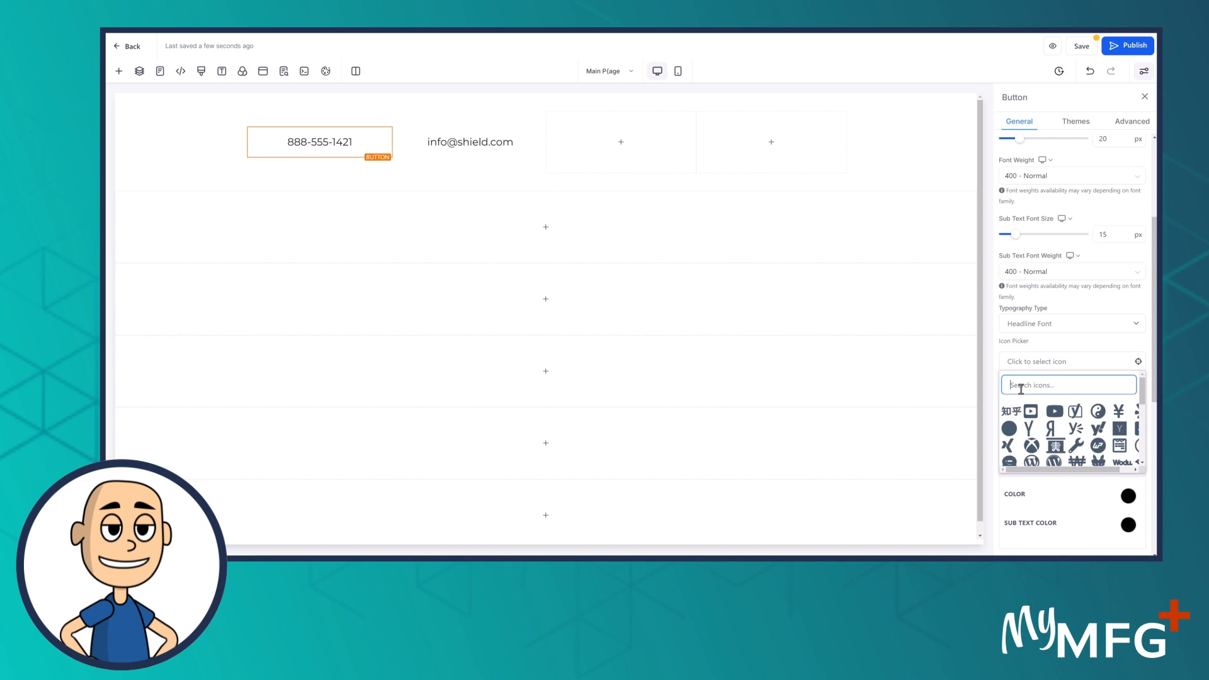
pyautogui.write('phone')
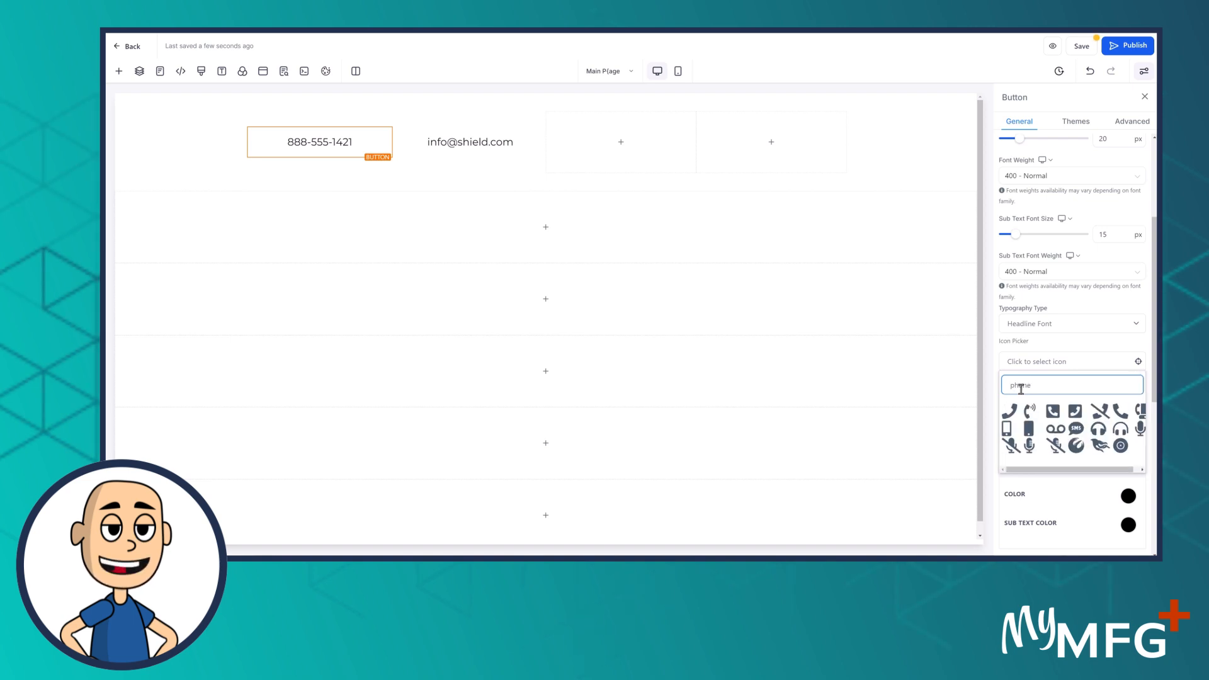
pyautogui.click(1011, 412)
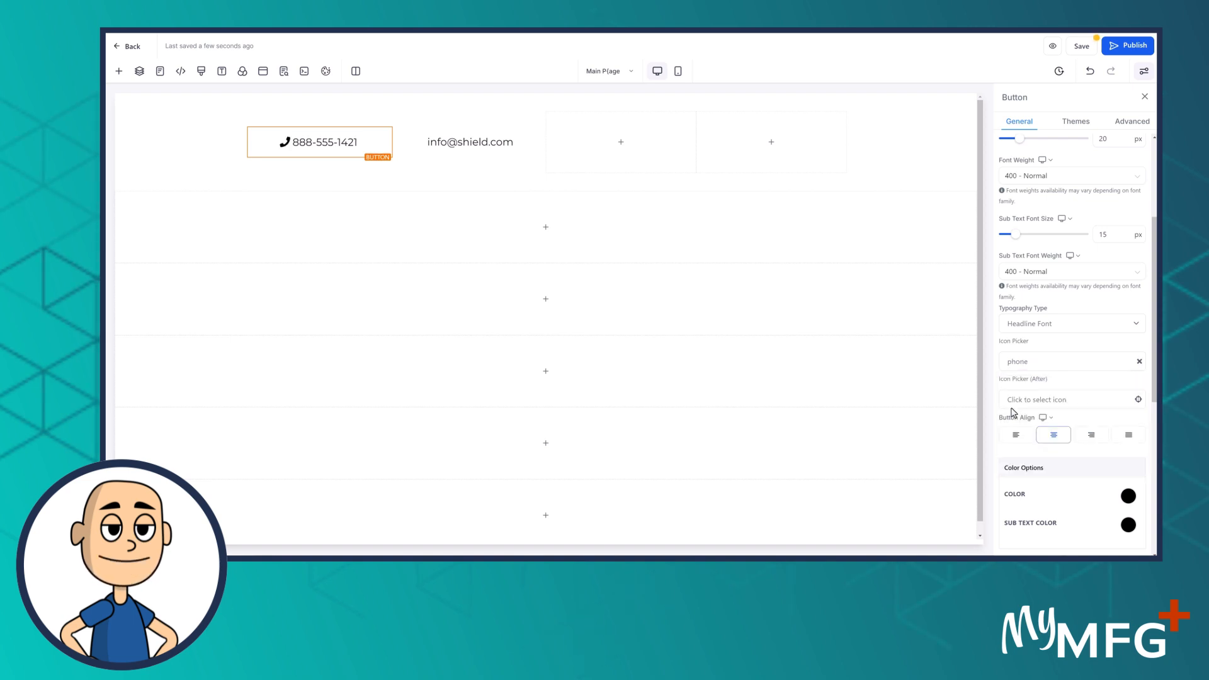
# Give the e-mail button an envelope icon found by searching 'email'
pyautogui.click(480, 148)
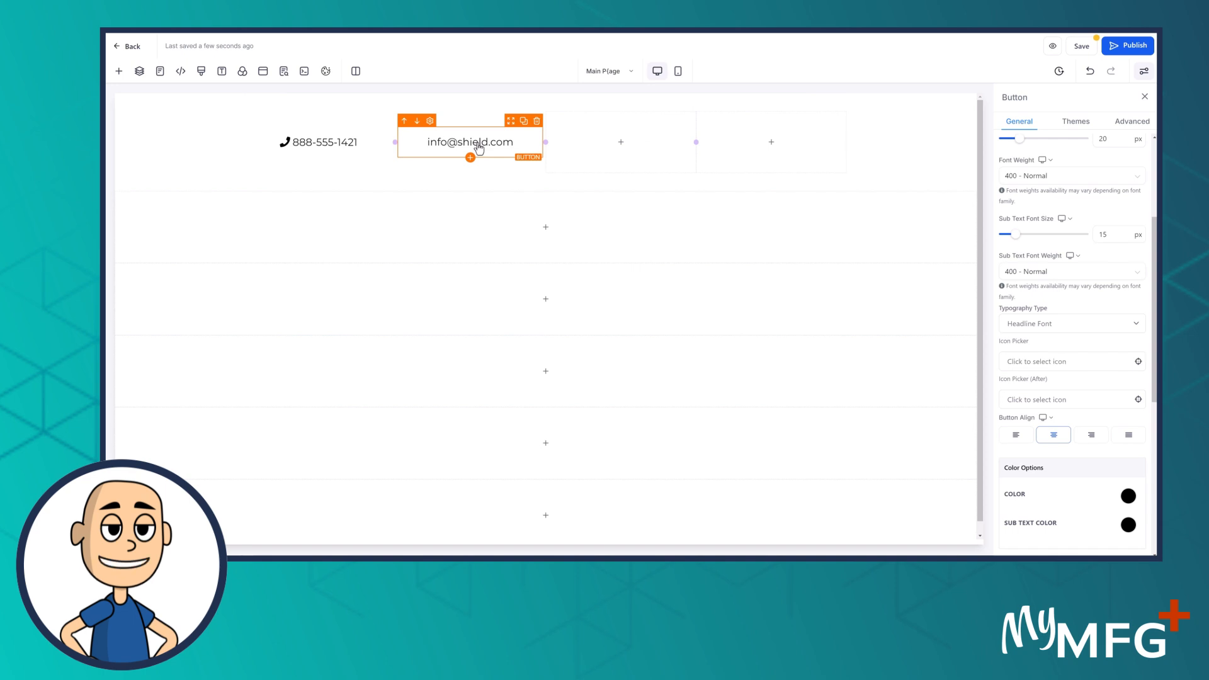
pyautogui.click(1027, 368)
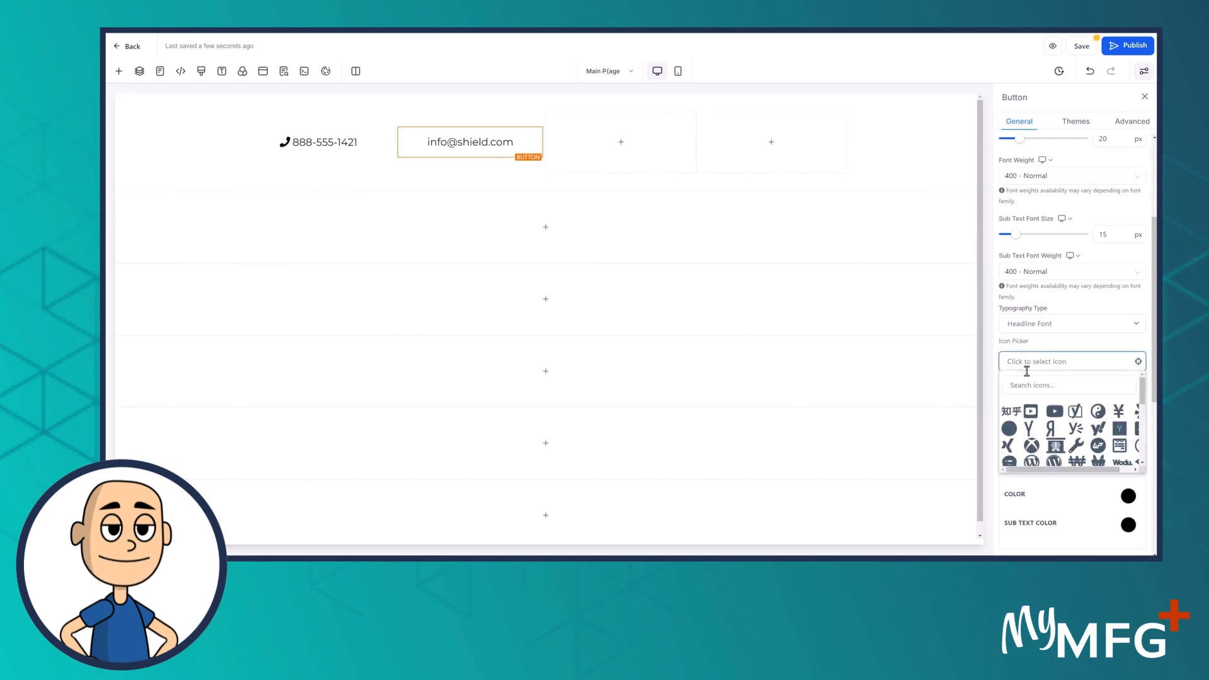
pyautogui.click(1025, 385)
pyautogui.write('ema')
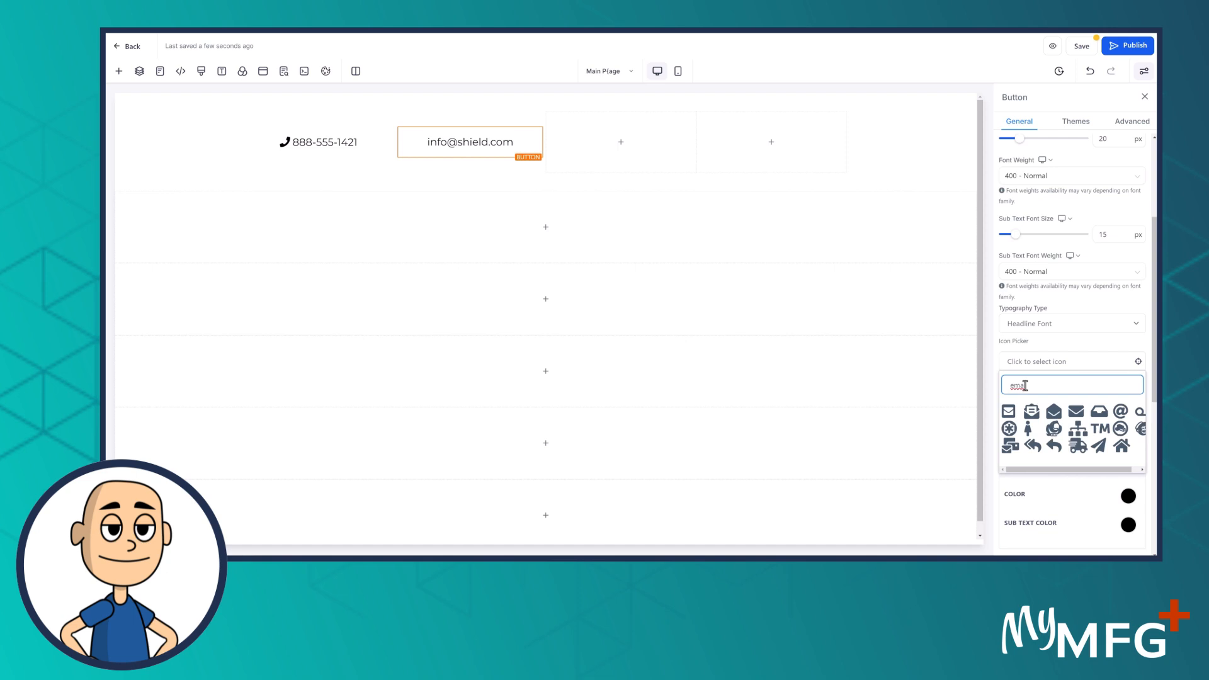
pyautogui.write('il')
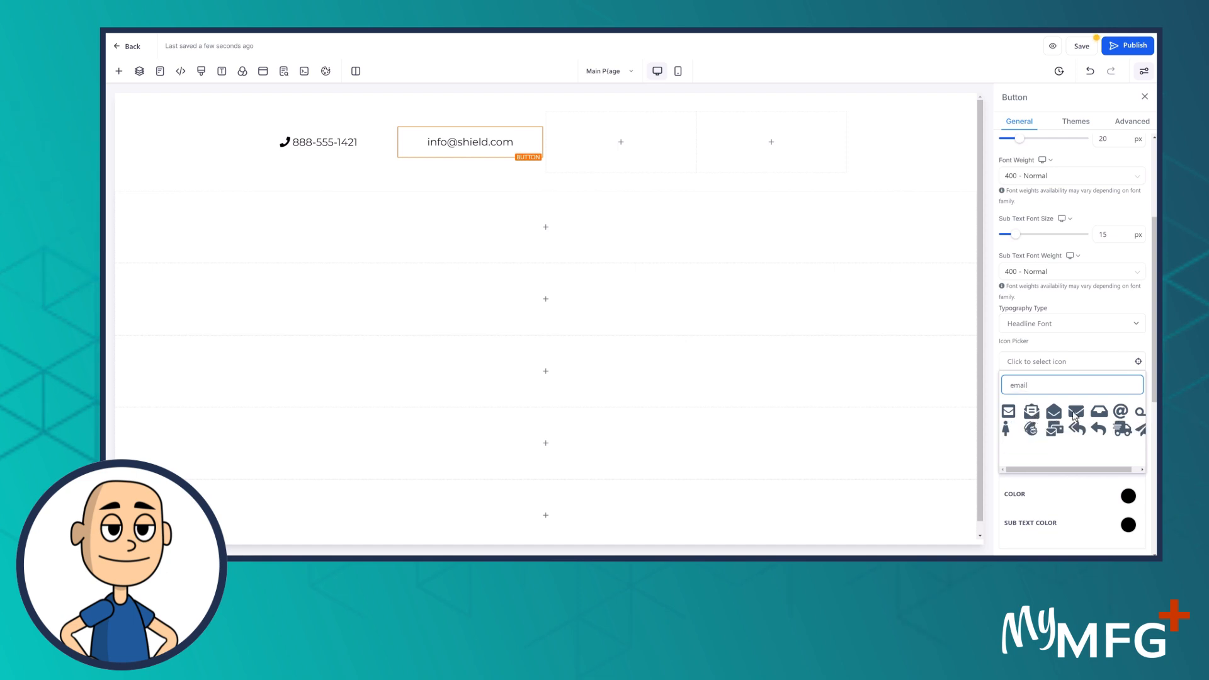
pyautogui.click(1077, 413)
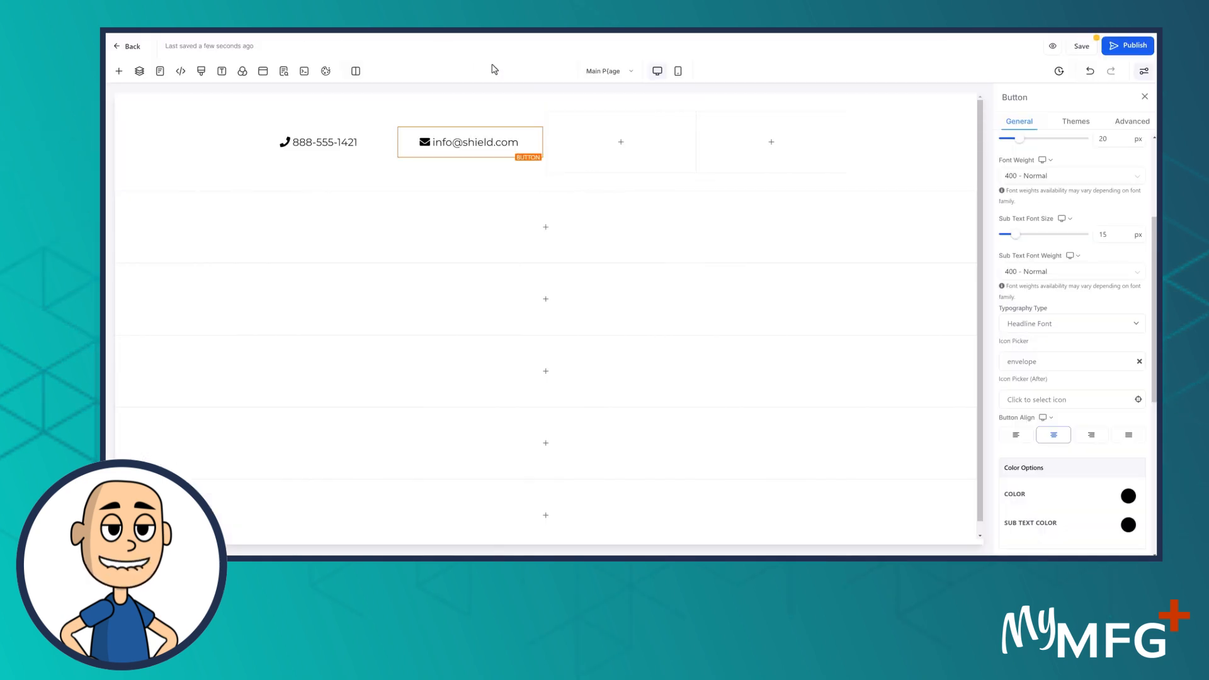
pyautogui.moveTo(594, 154)
pyautogui.moveTo(770, 149)
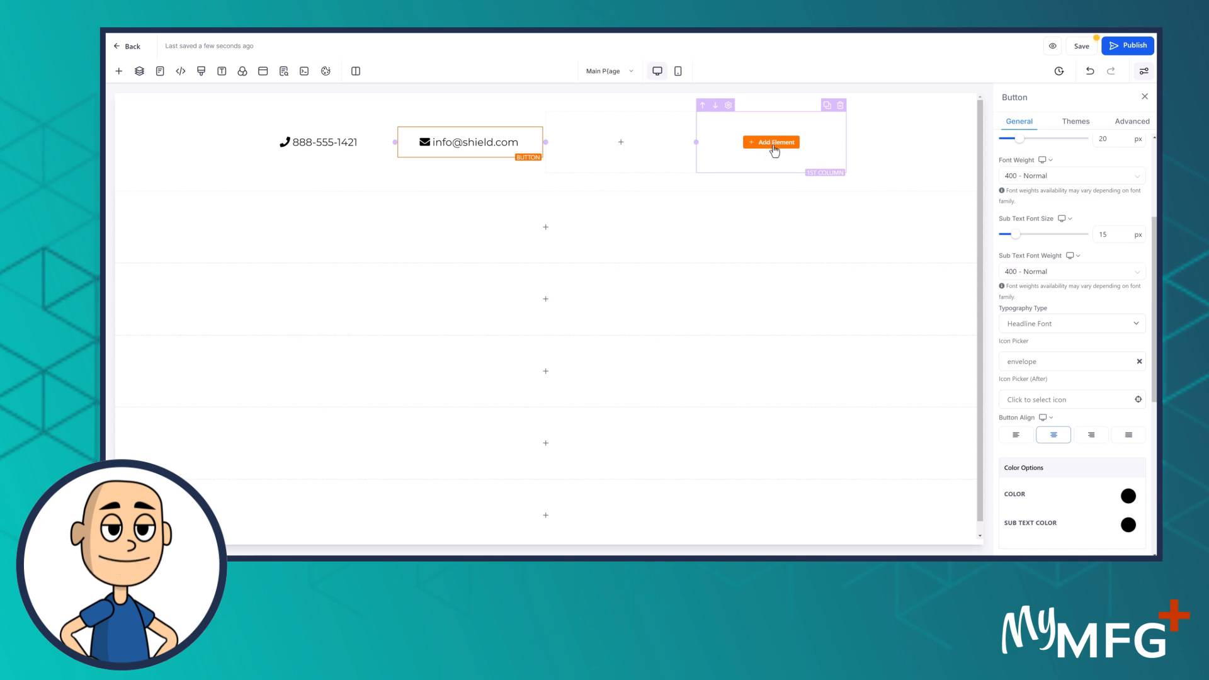
# Drag a Social Icons element into the top row's empty last column
pyautogui.click(772, 147)
pyautogui.scroll(-4, 334, 353)
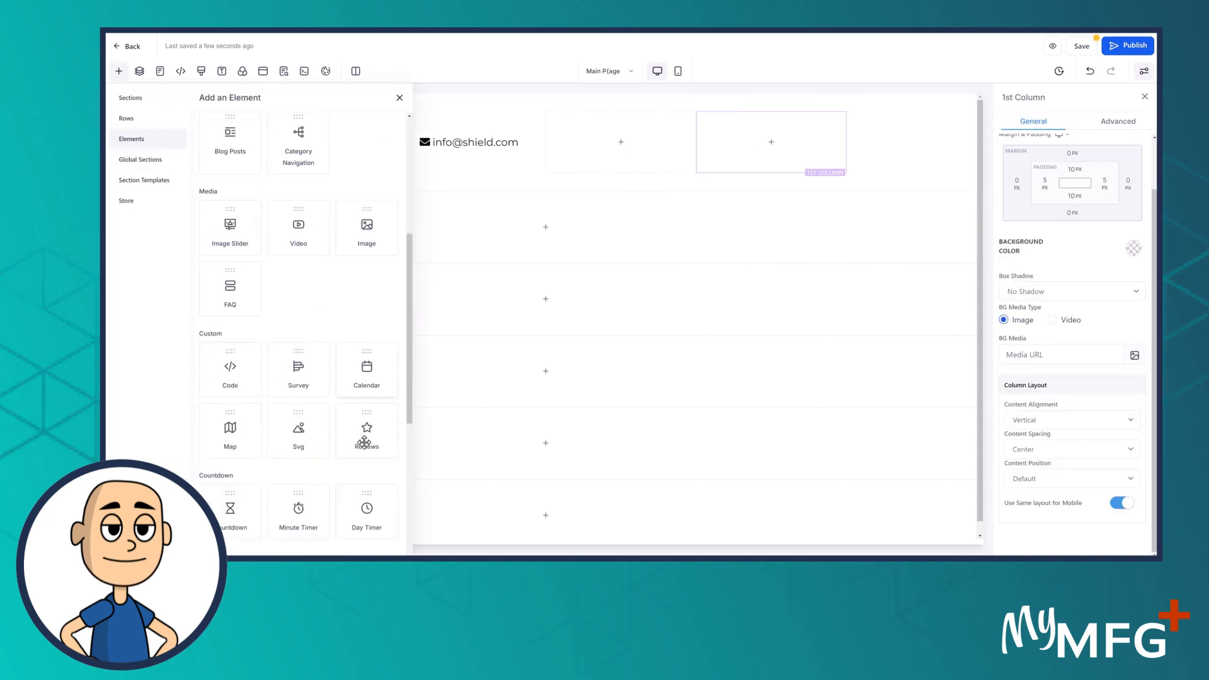
pyautogui.scroll(-1, 358, 486)
pyautogui.scroll(-3, 355, 486)
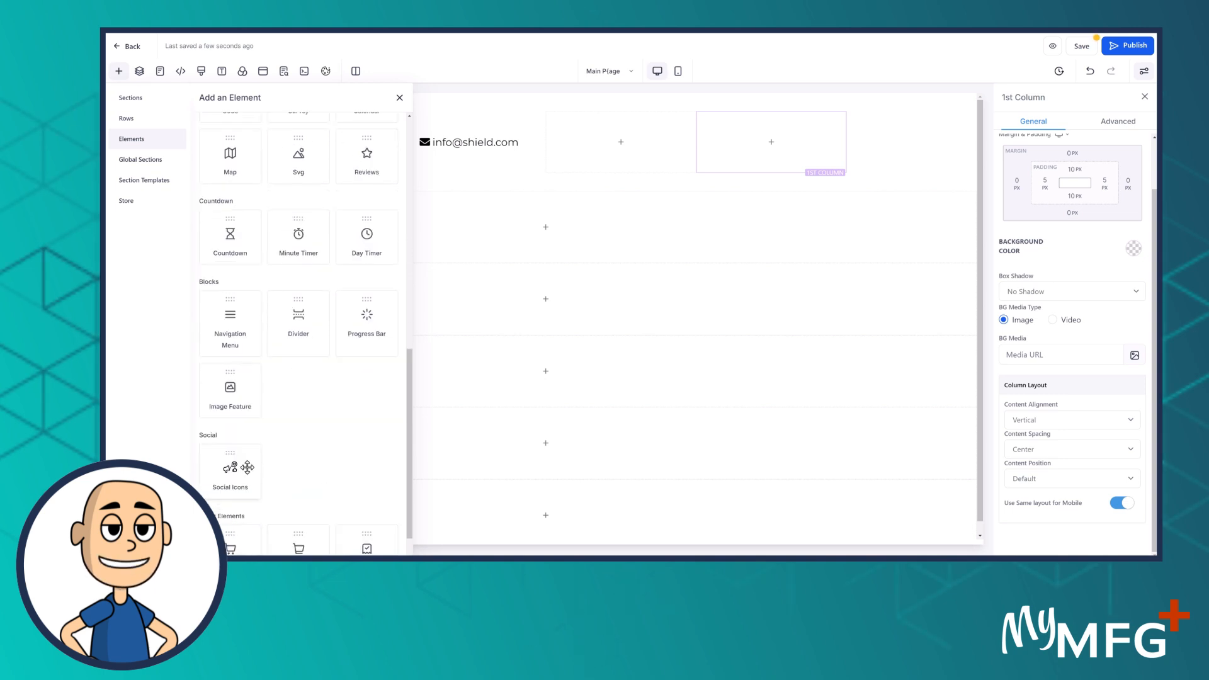
pyautogui.moveTo(230, 467); pyautogui.dragTo(779, 145)
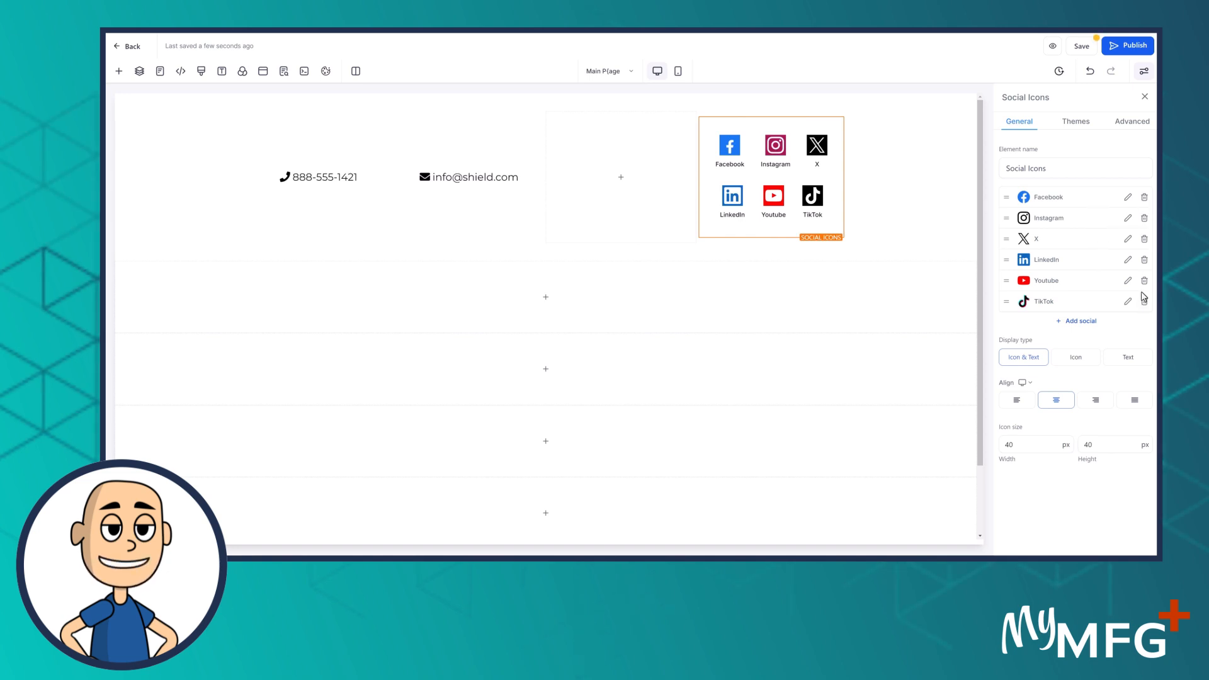
# Delete the X, Instagram and LinkedIn icons, confirming each removal
pyautogui.click(1144, 240)
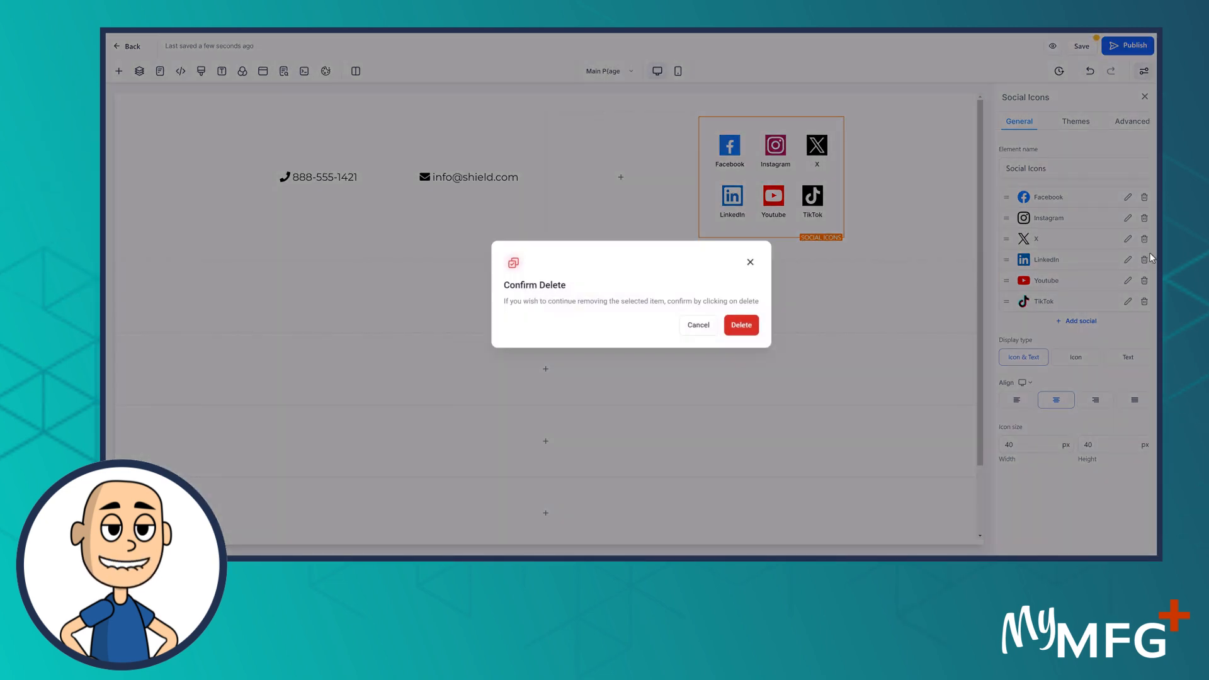
pyautogui.click(742, 325)
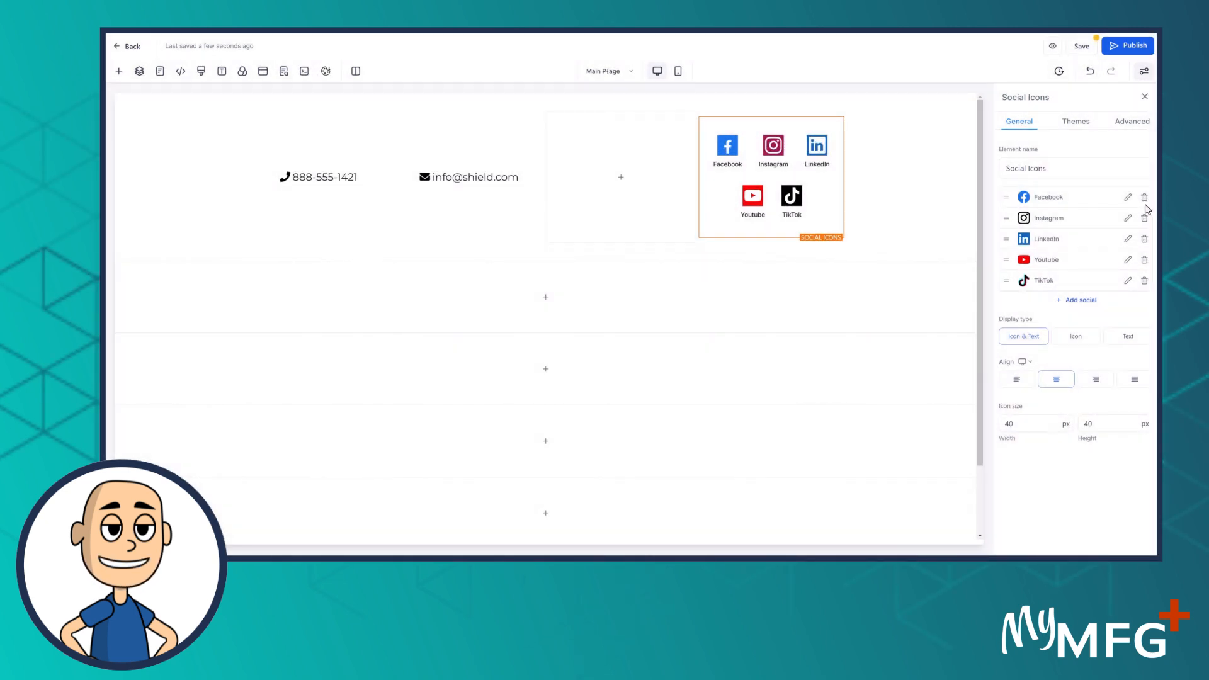
pyautogui.click(1145, 218)
pyautogui.click(741, 325)
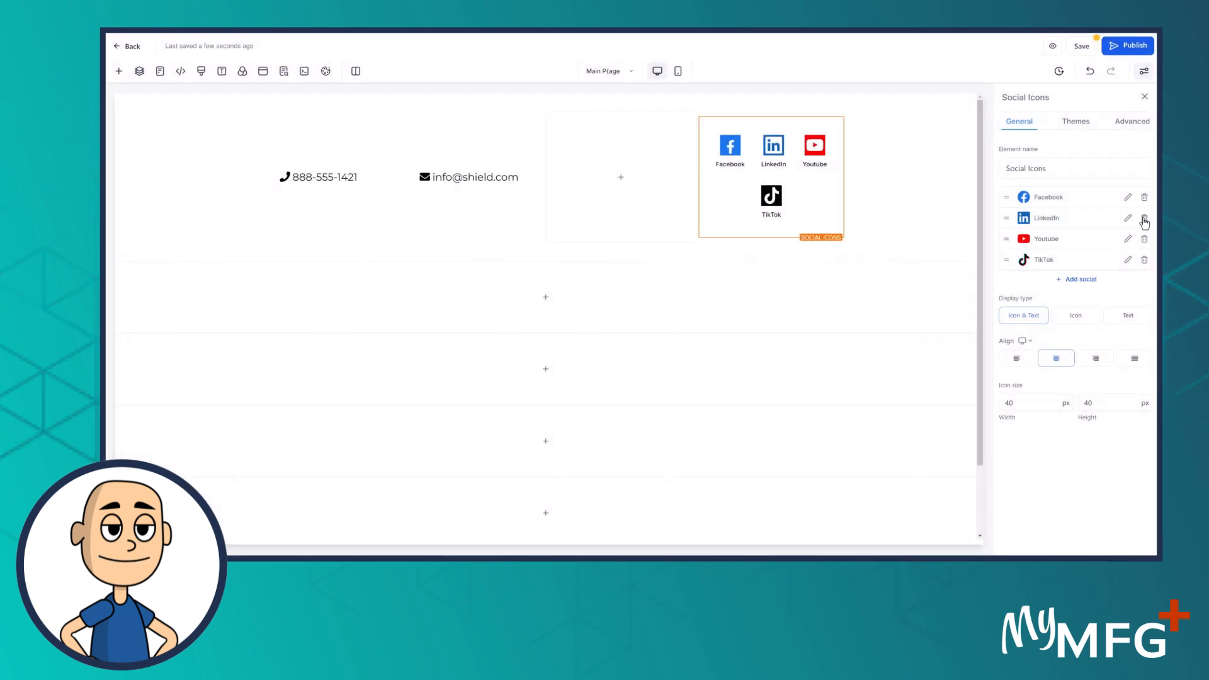
pyautogui.click(1145, 218)
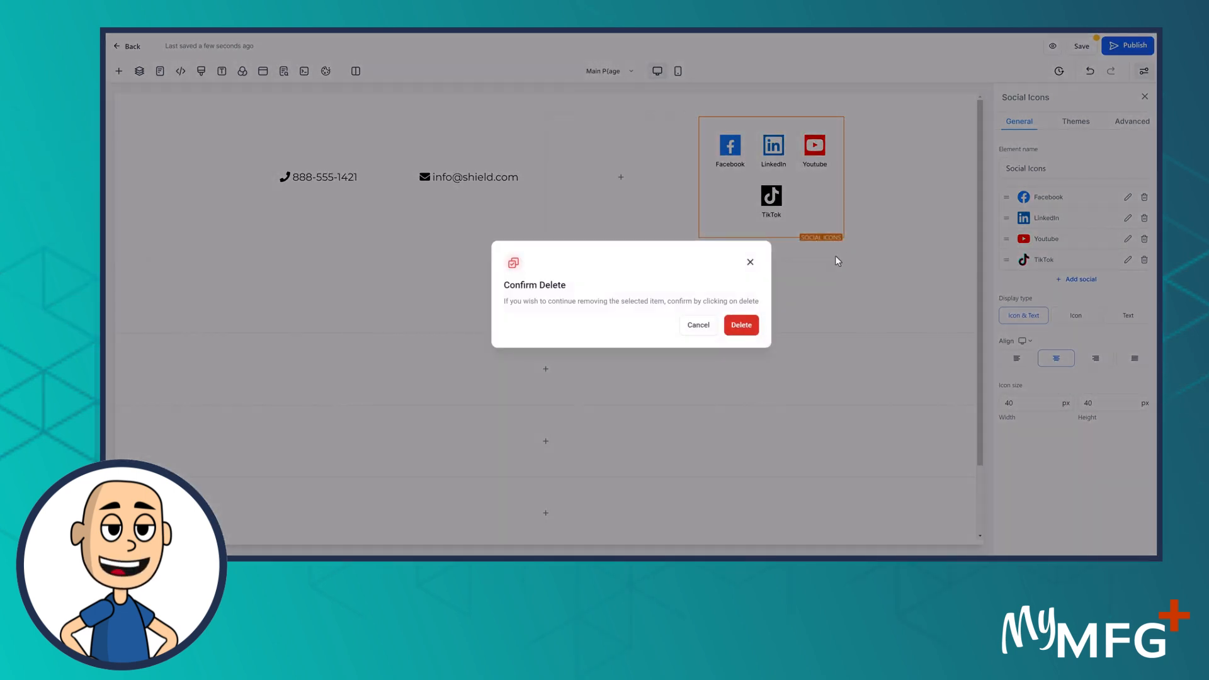
pyautogui.click(741, 325)
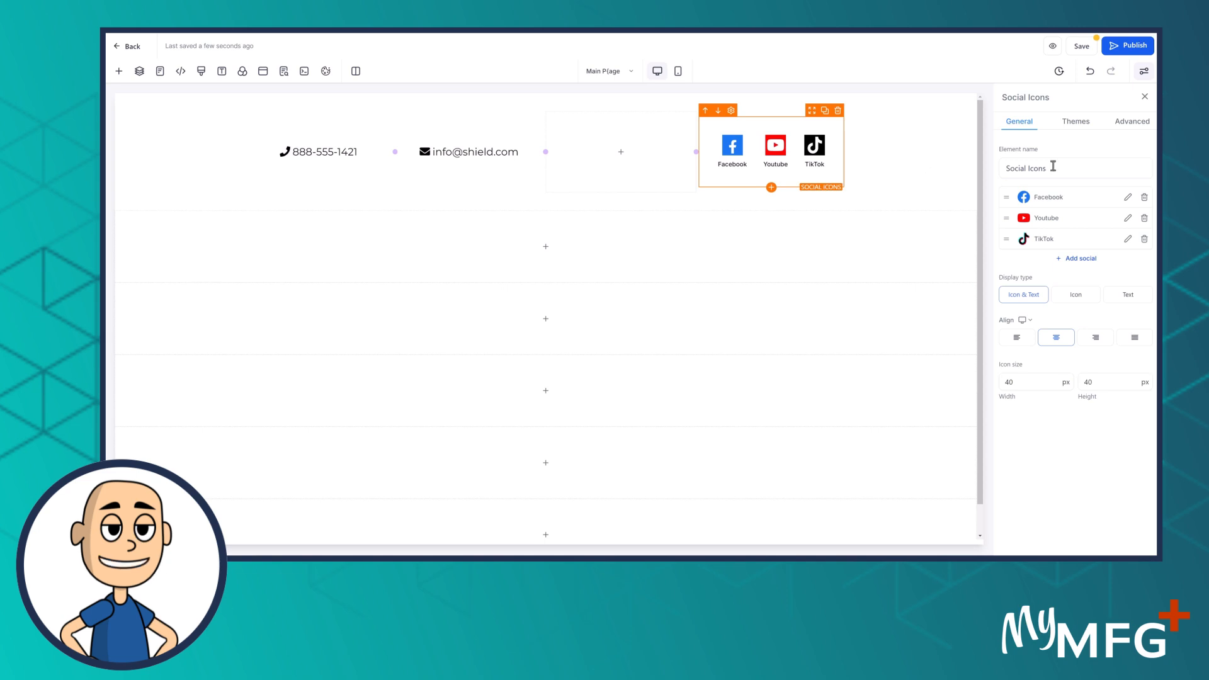
# Change the Facebook icon's link to the business's Facebook page URL, then open a new tab
pyautogui.click(1128, 198)
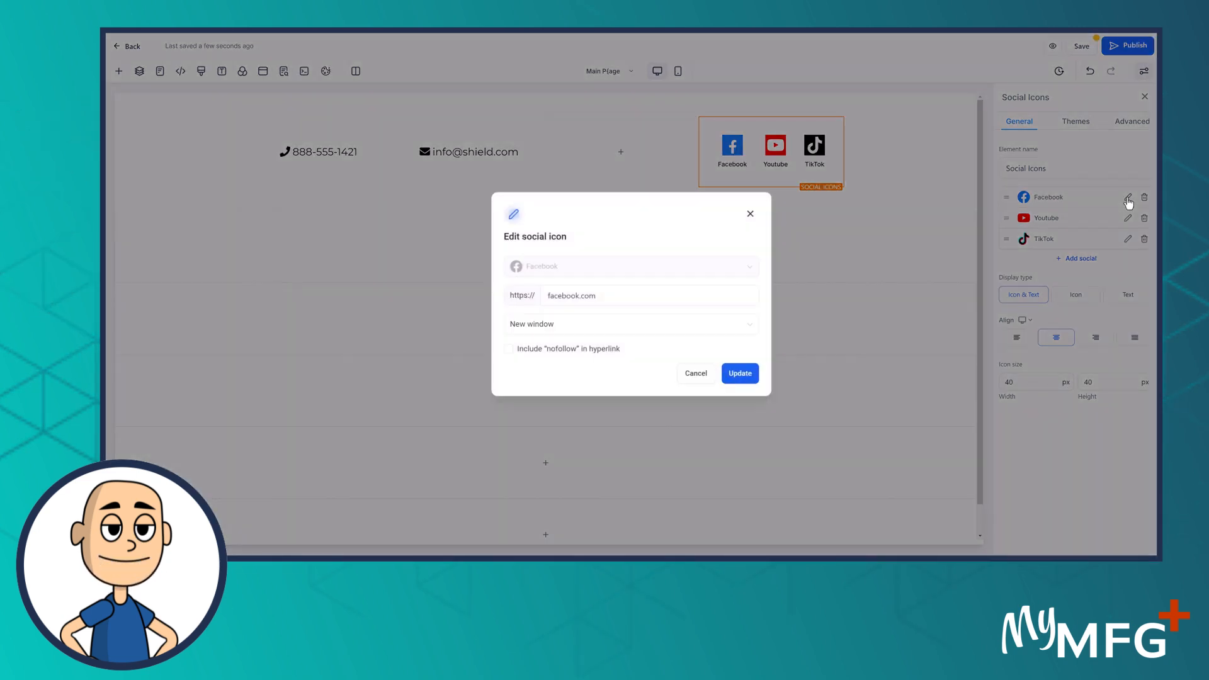
pyautogui.click(614, 296)
pyautogui.hotkey('ctrl', 'a')
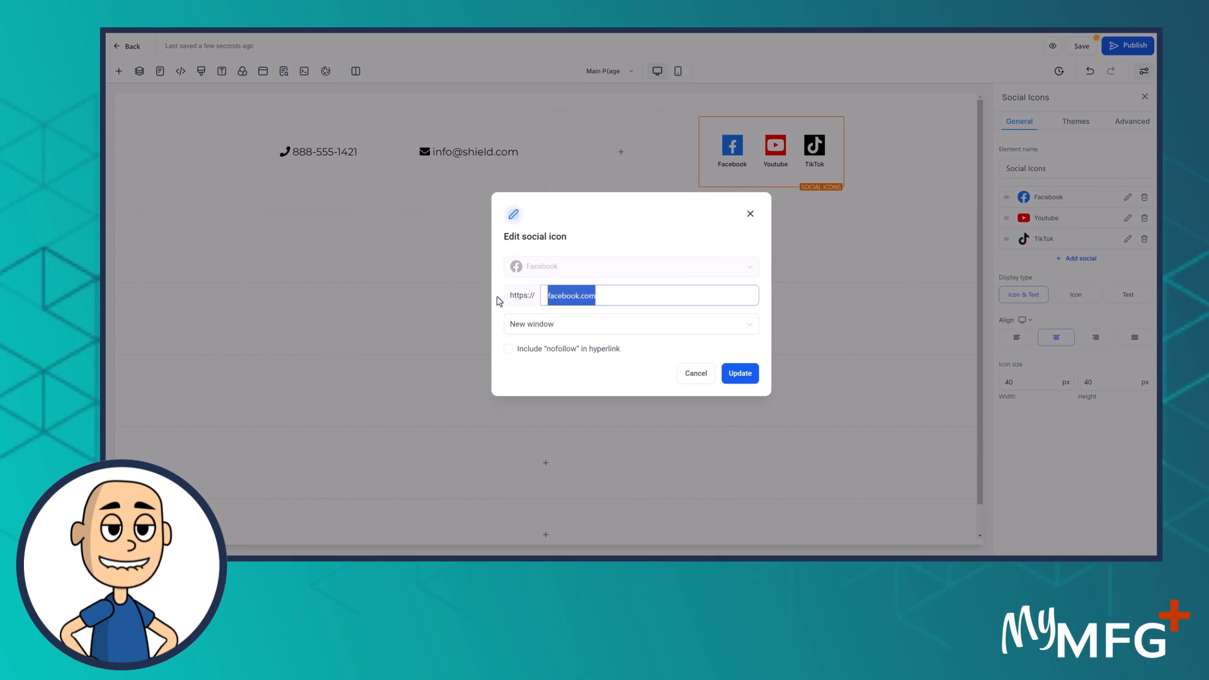
pyautogui.write('fa')
pyautogui.write('k')
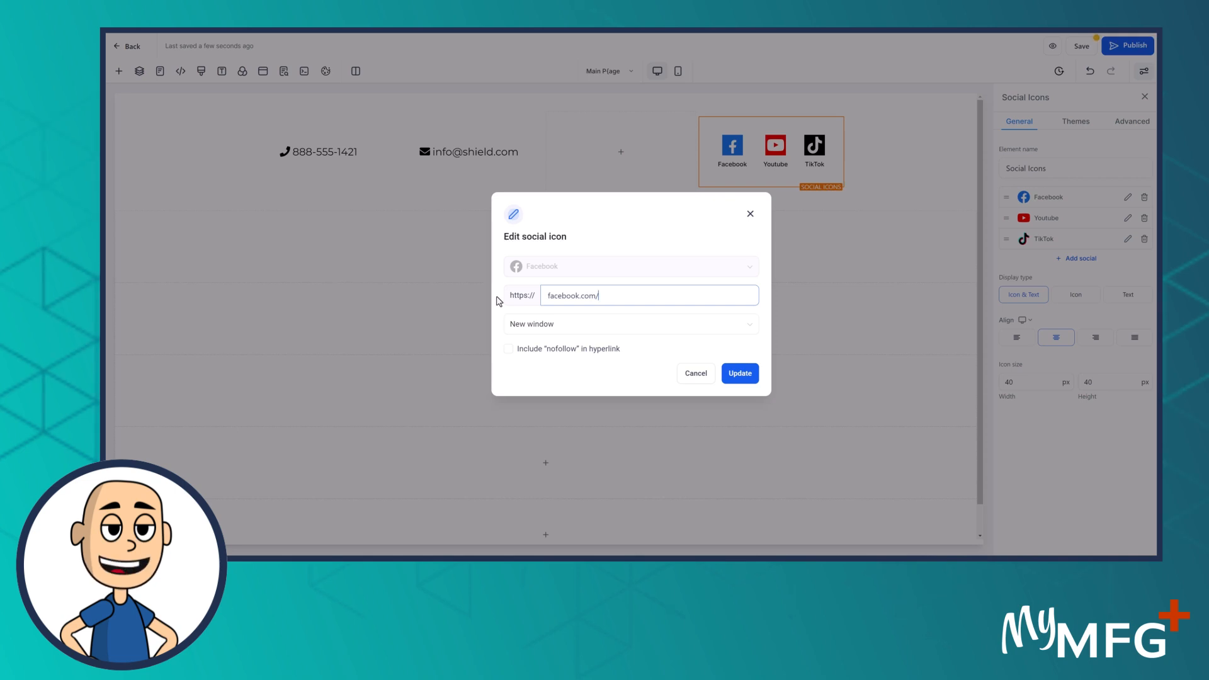
pyautogui.write('boomretirem')
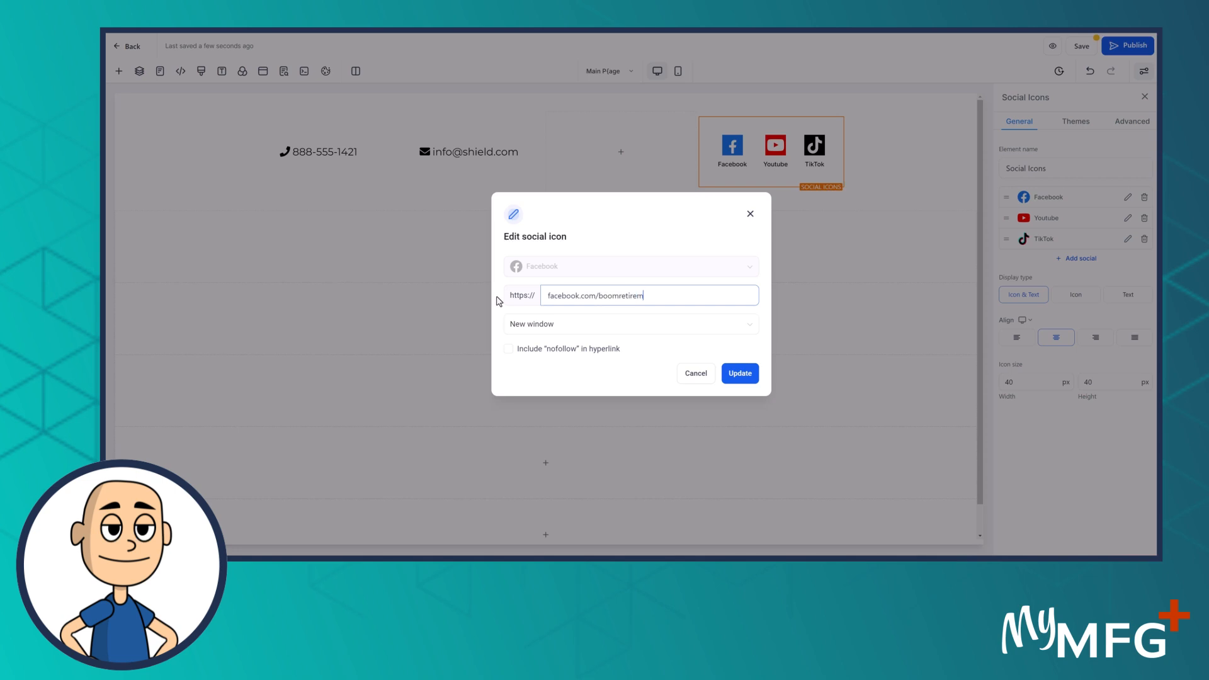
pyautogui.write('ent')
pyautogui.click(740, 373)
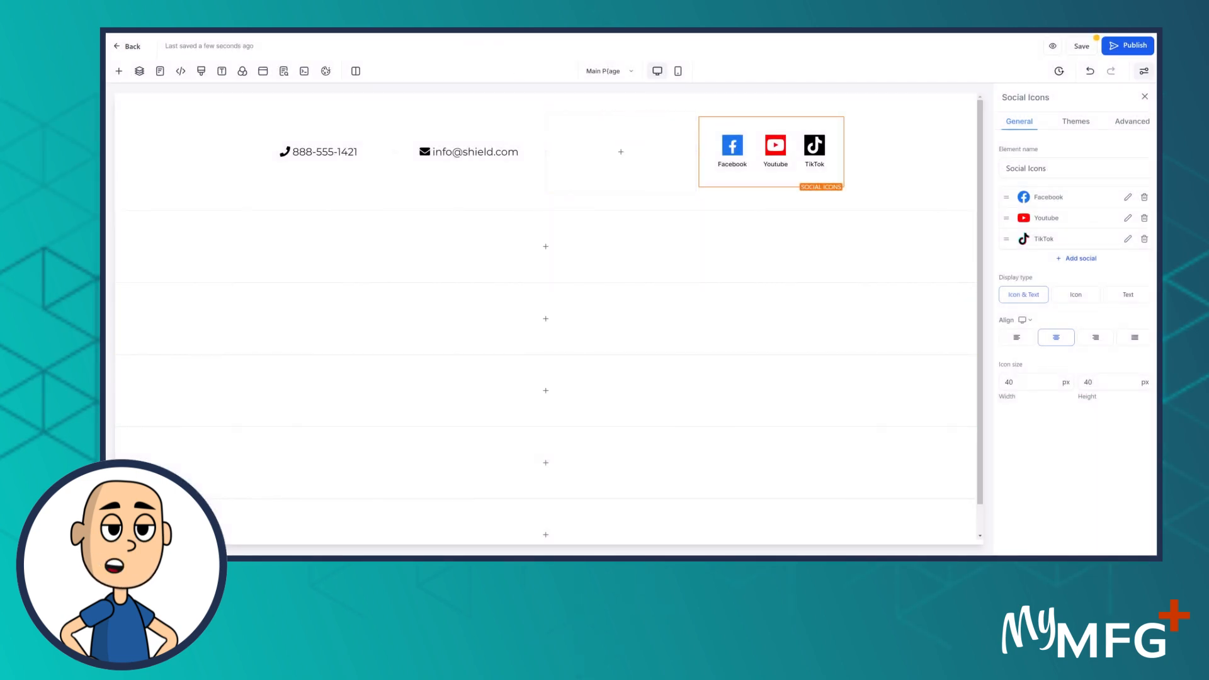
pyautogui.hotkey('ctrl', 't')
# Go to facebook.com/boomretire to load the Boom Retirement Facebook page
pyautogui.write('fa')
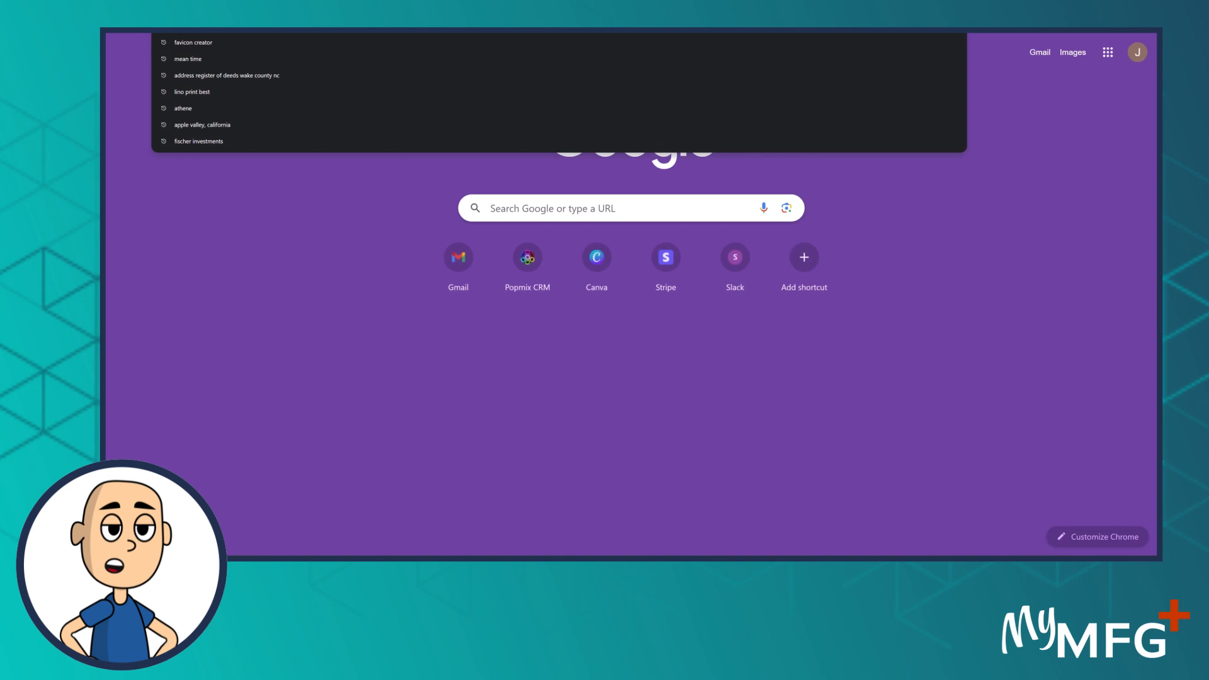
pyautogui.write('ceb')
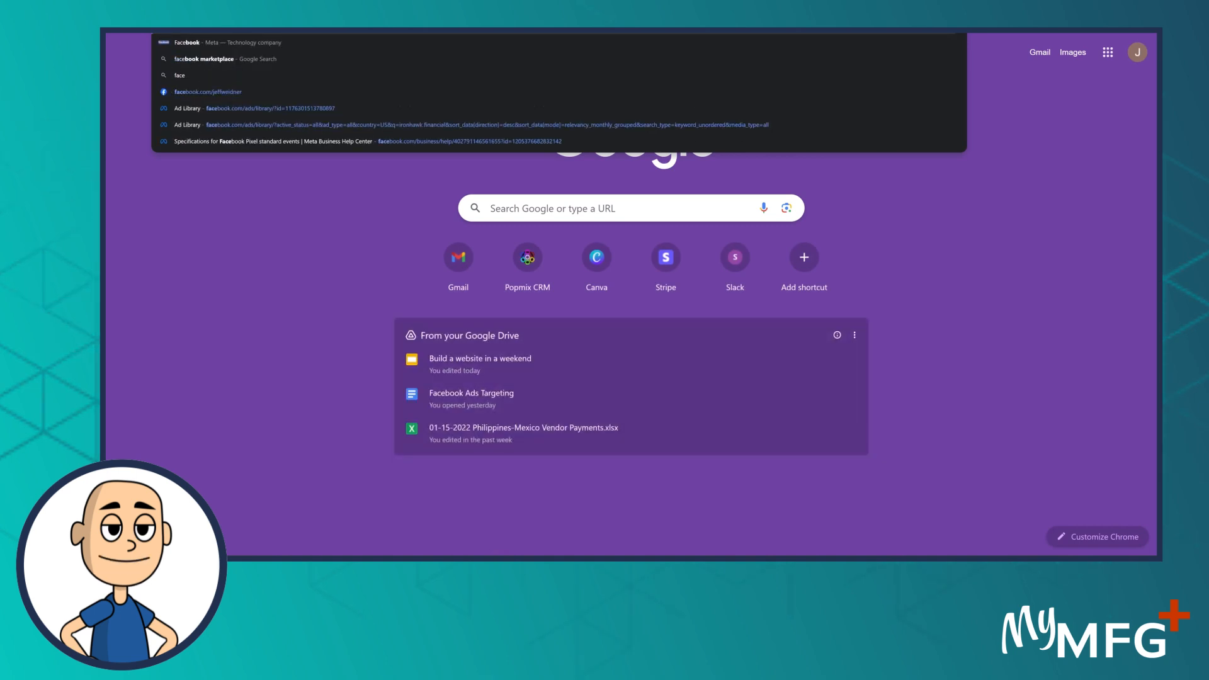
pyautogui.write('ook.com/')
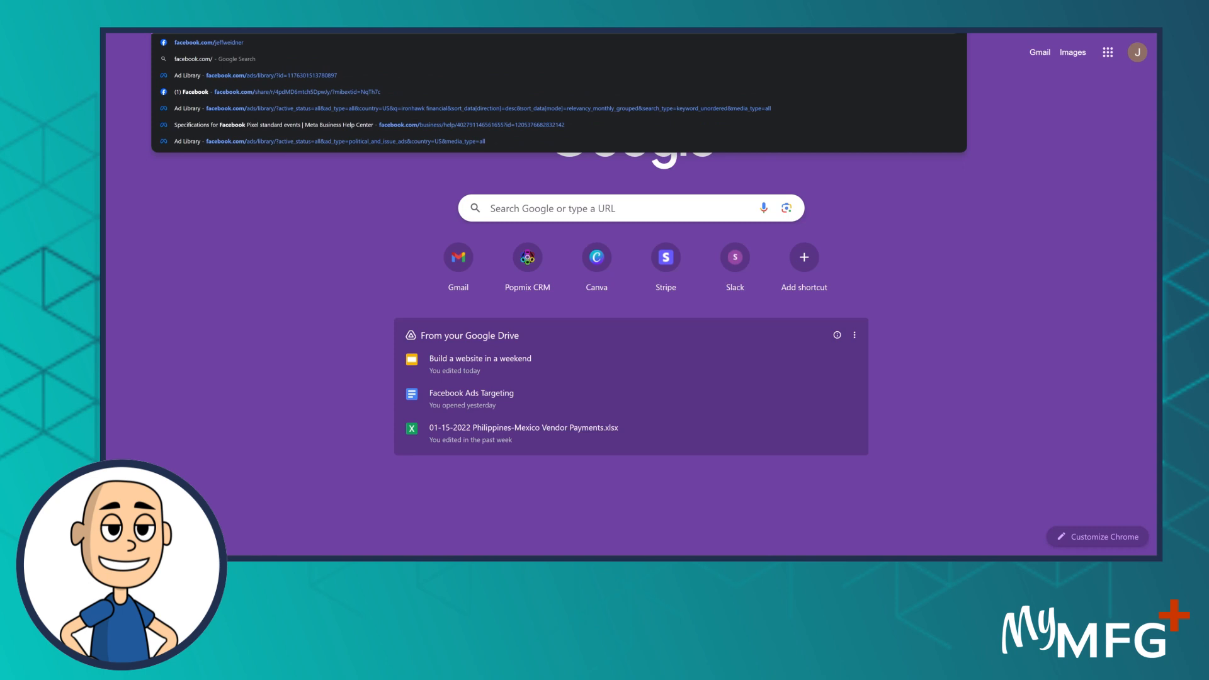
pyautogui.write('boomretire')
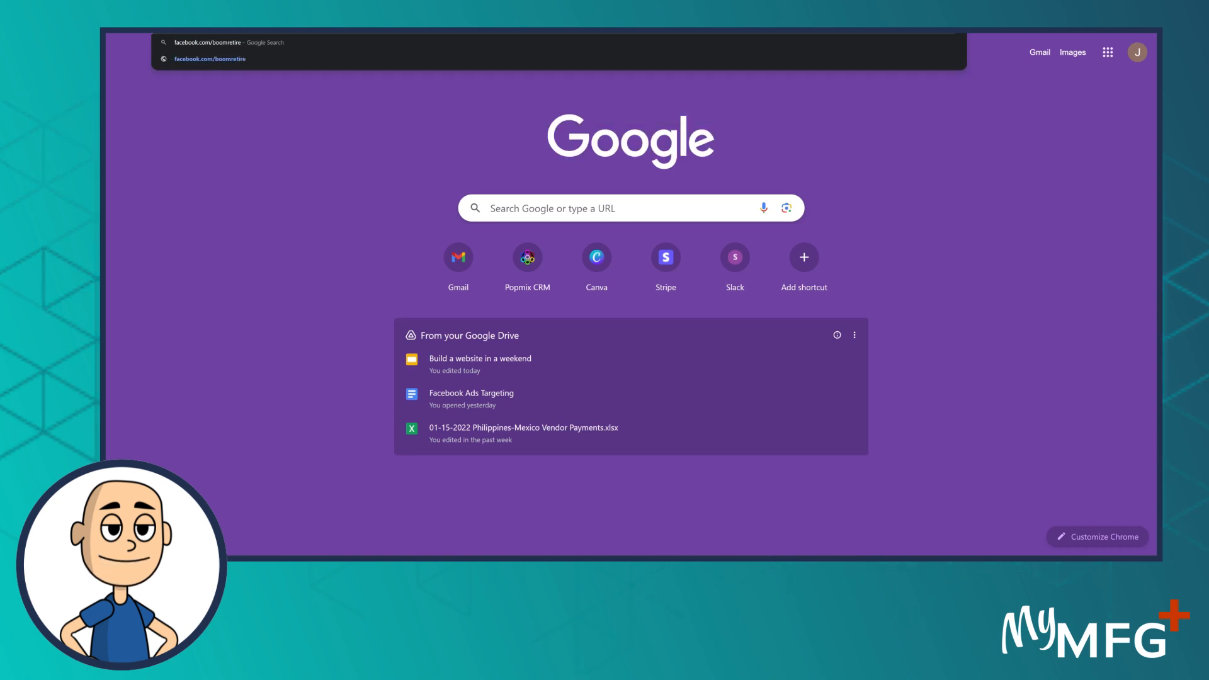
pyautogui.press('Return')
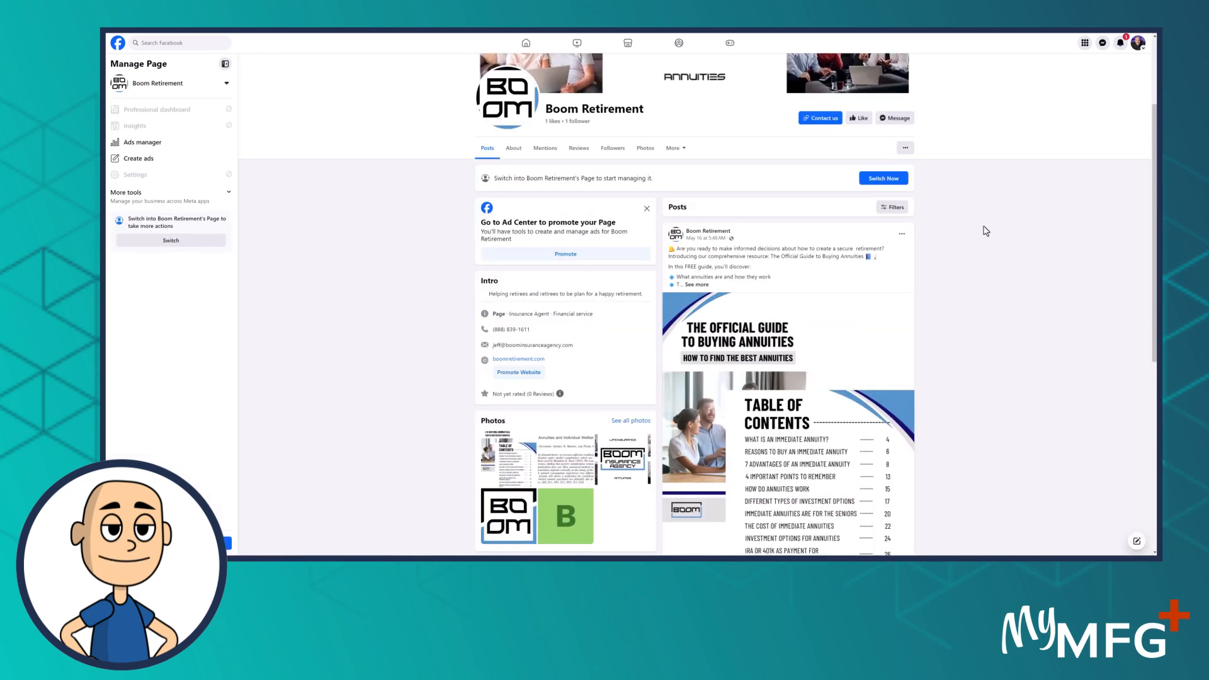
# Look over the Page's sections and options, then switch to acting as the Boom Retirement Page
pyautogui.click(153, 89)
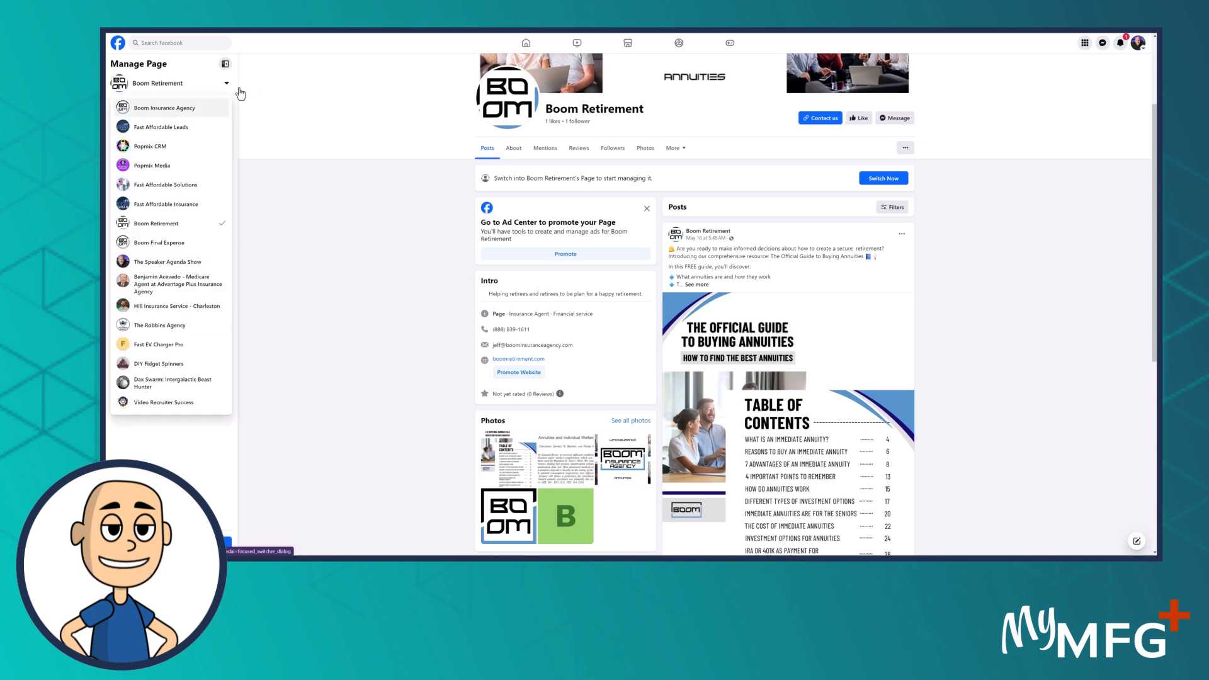
pyautogui.click(286, 91)
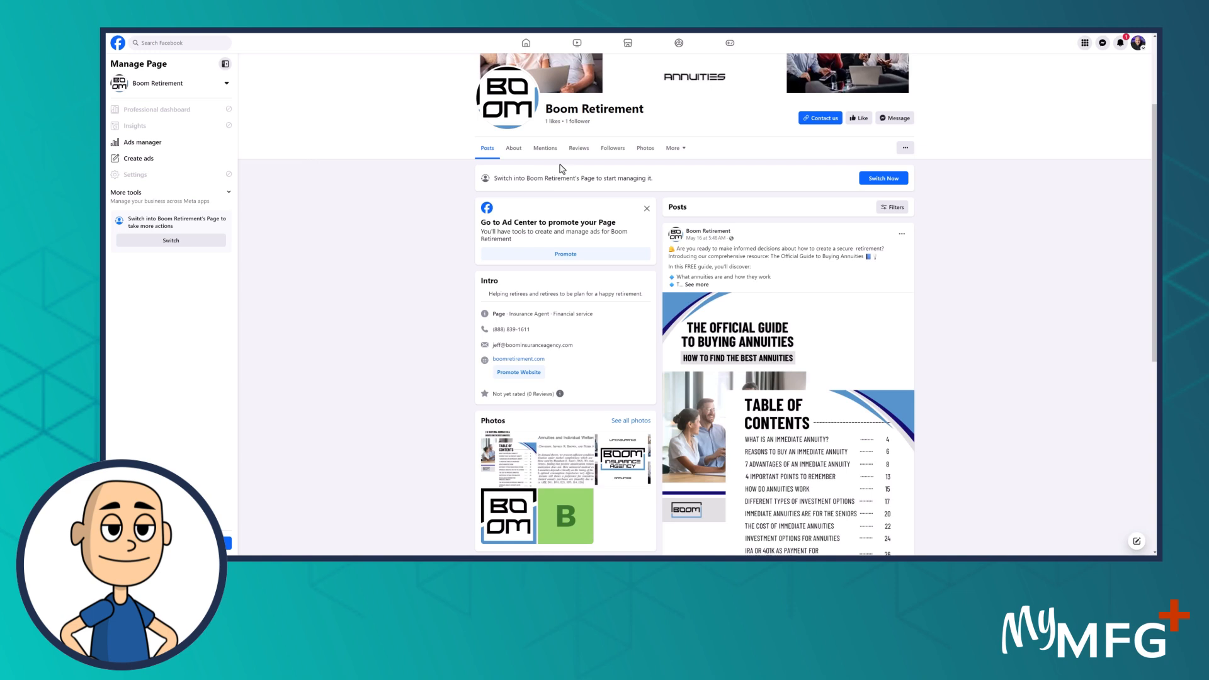
pyautogui.click(685, 149)
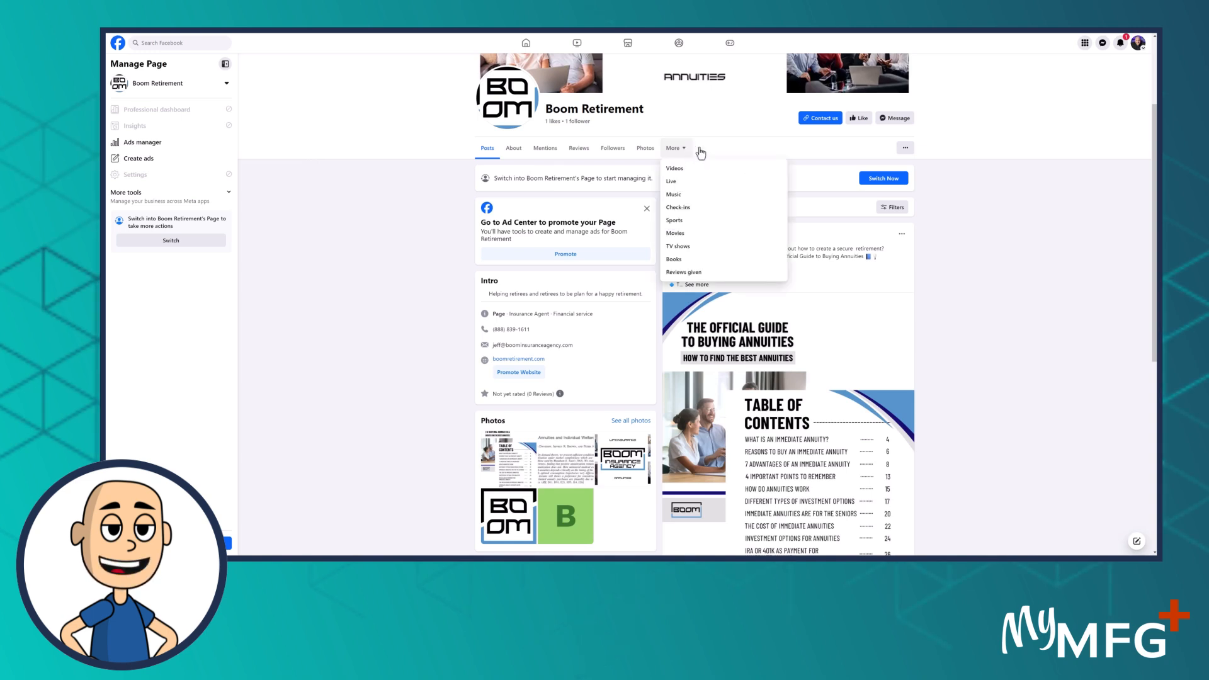
pyautogui.click(905, 150)
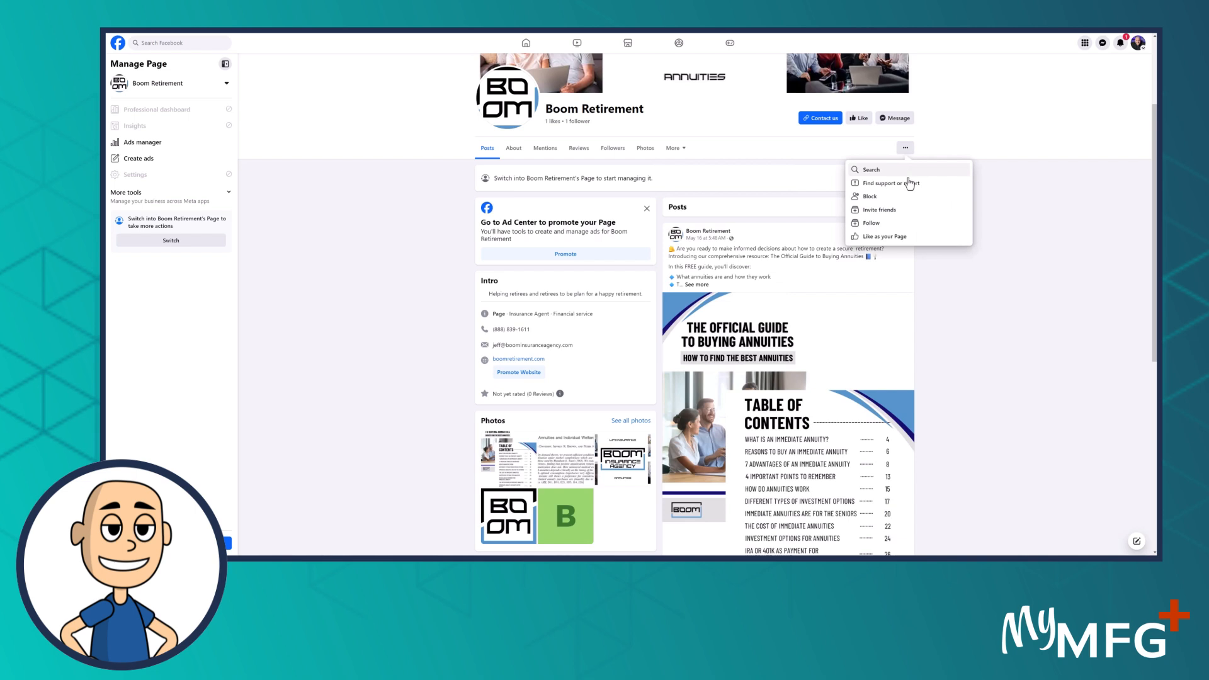
pyautogui.click(1110, 93)
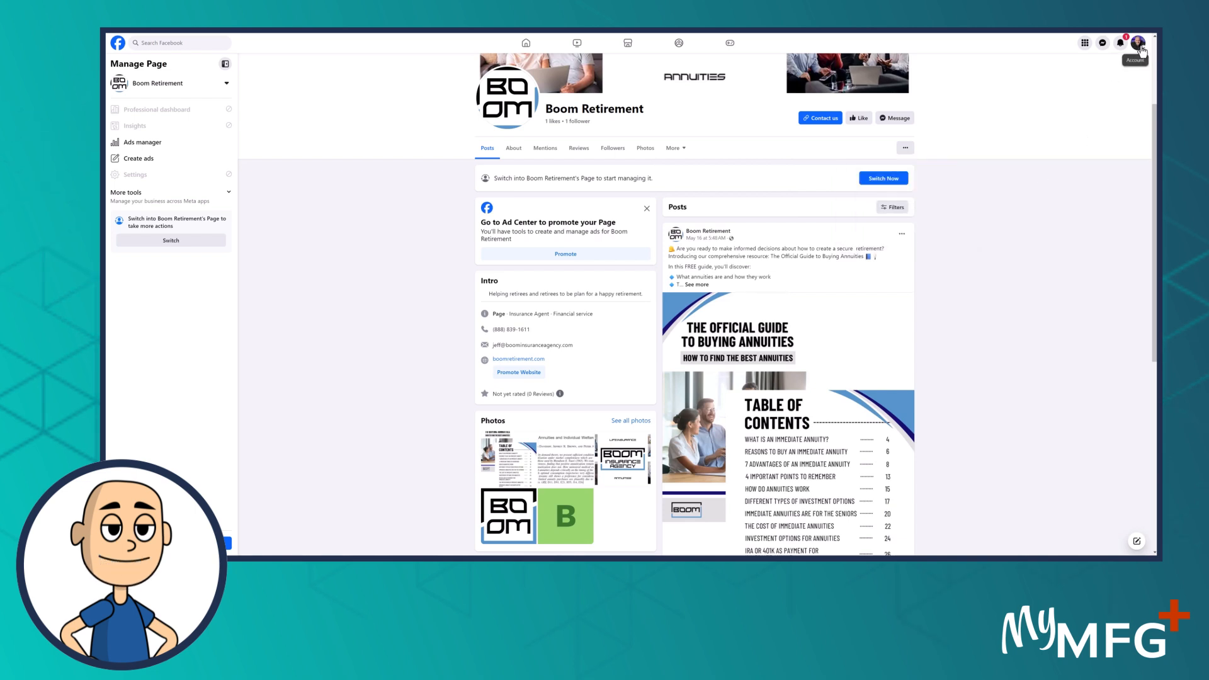
pyautogui.click(1138, 43)
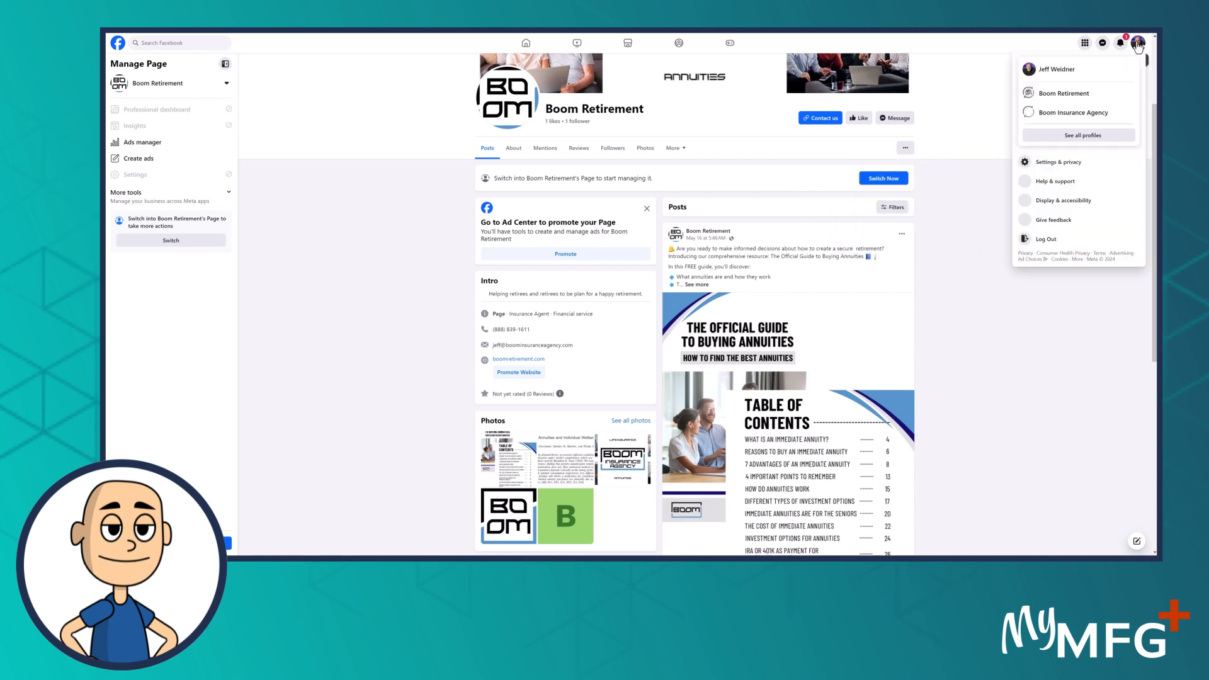
pyautogui.click(1069, 94)
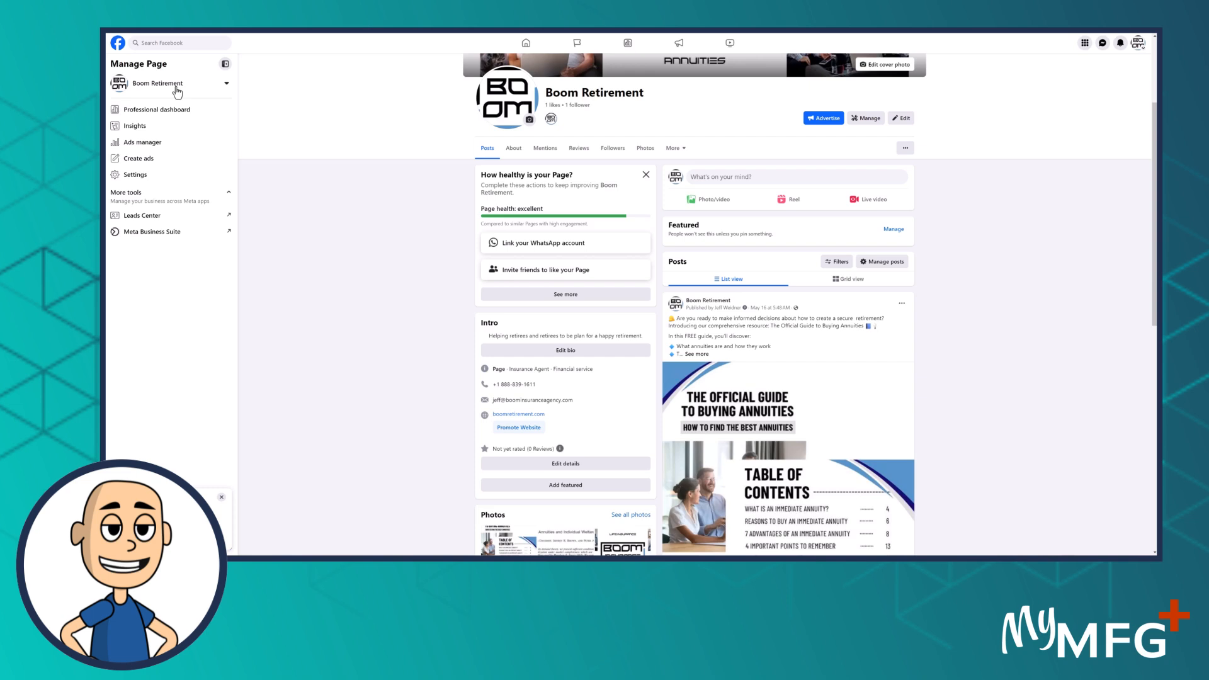
# Open the Facebook Page's settings and its Page details section
pyautogui.click(130, 180)
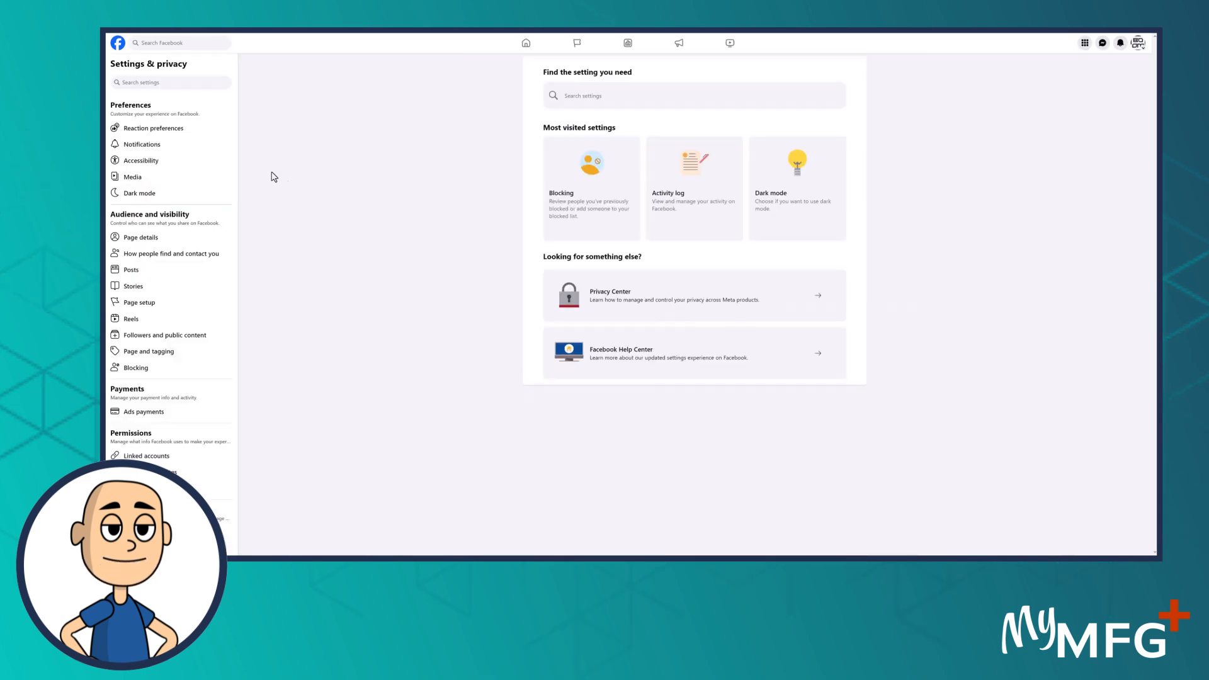
pyautogui.click(157, 242)
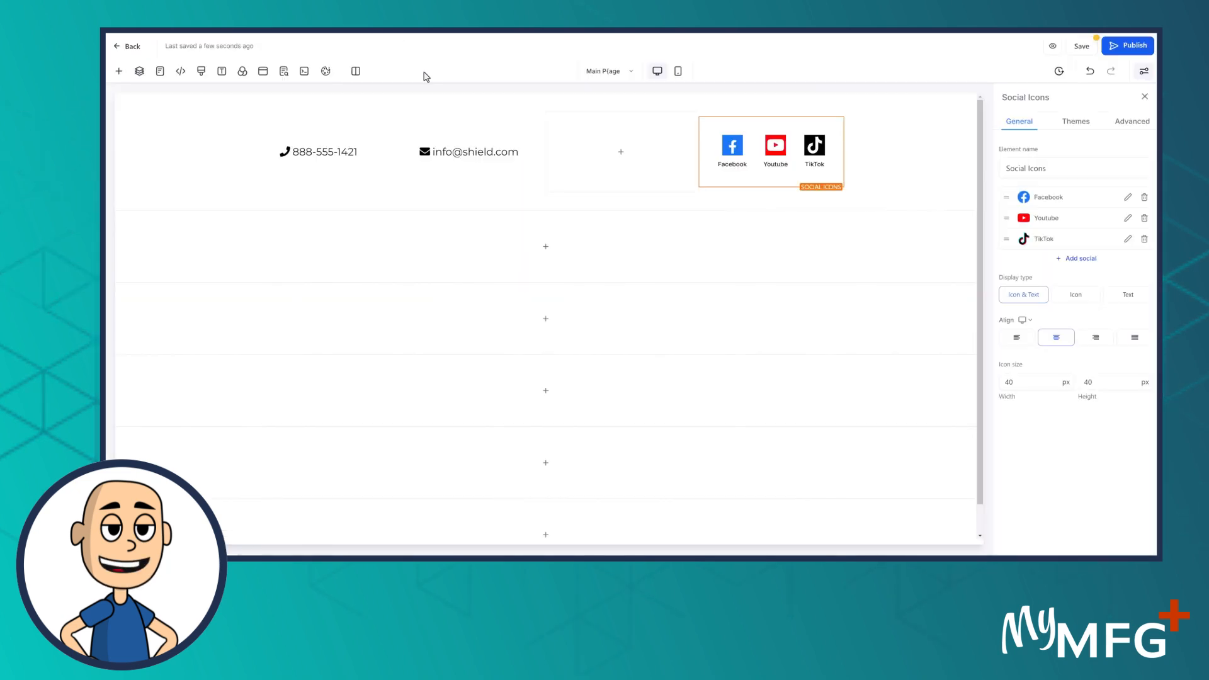
# Leave the Facebook link unchanged, set icon width to 20, and switch Display type to Icon
pyautogui.click(1128, 198)
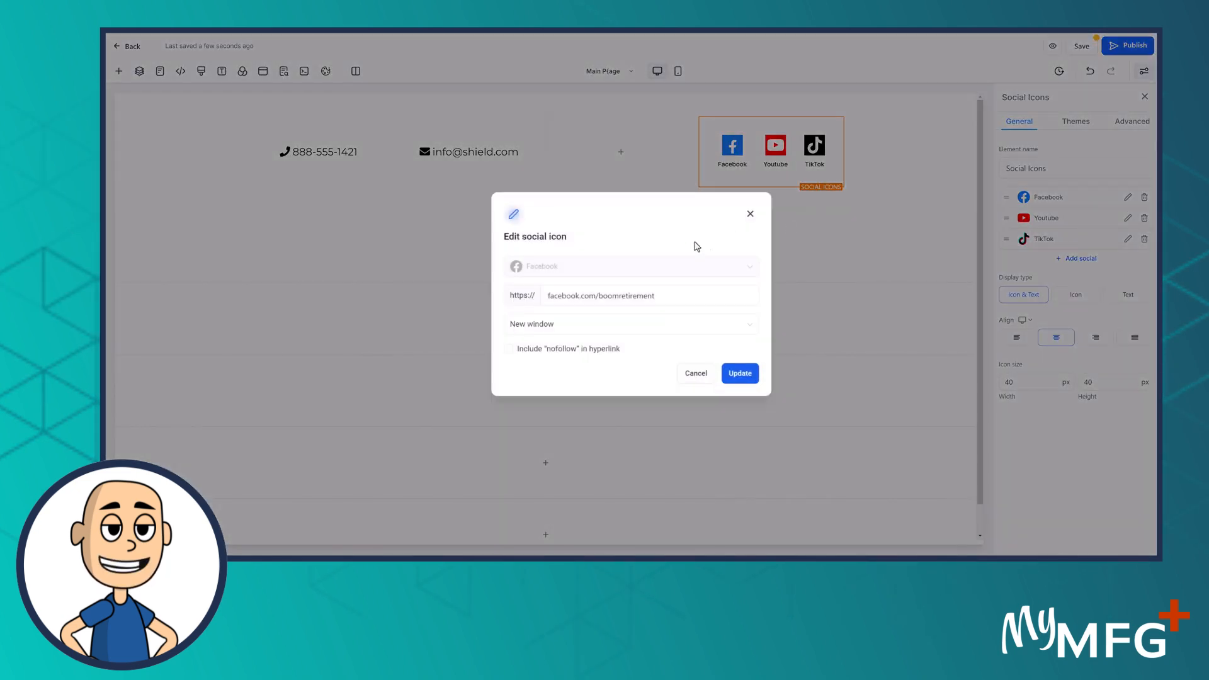
pyautogui.click(696, 376)
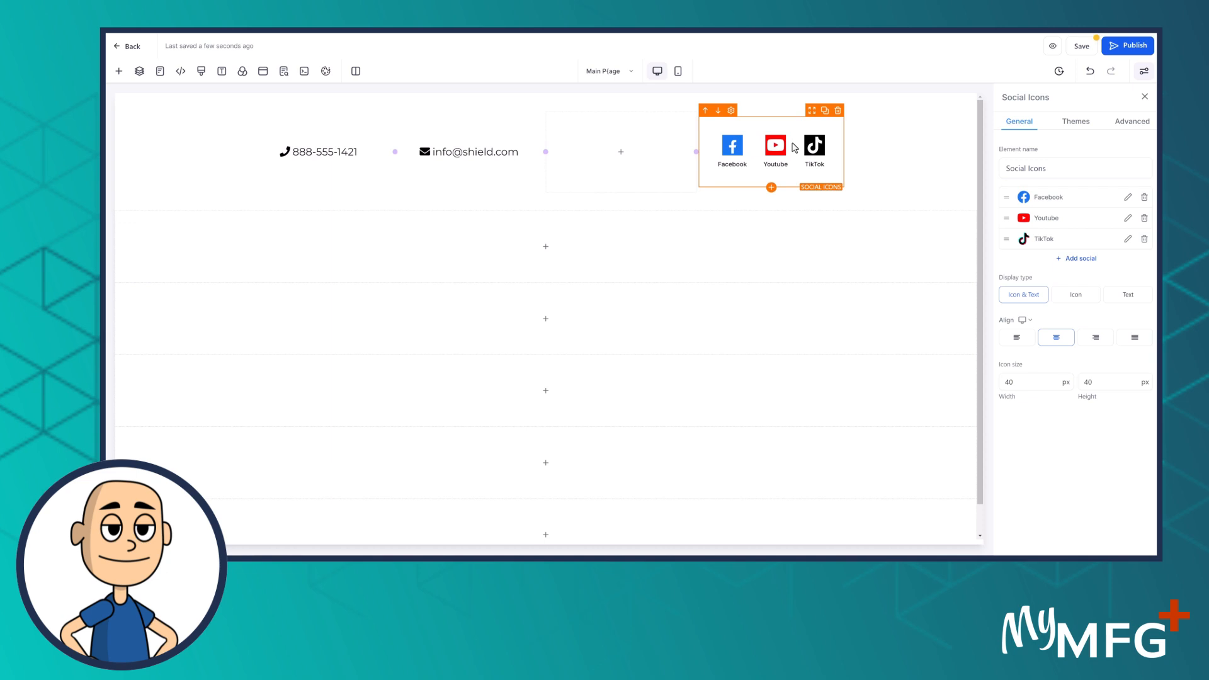
pyautogui.doubleClick(1033, 381)
pyautogui.write('2')
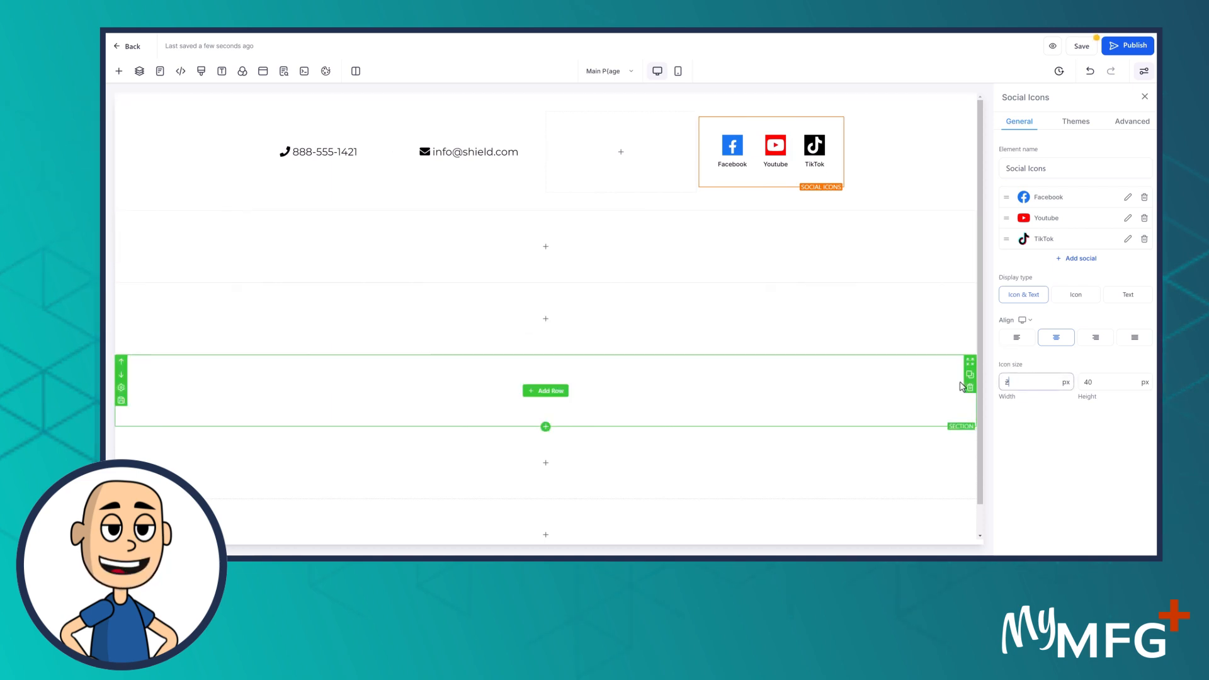
pyautogui.write('0')
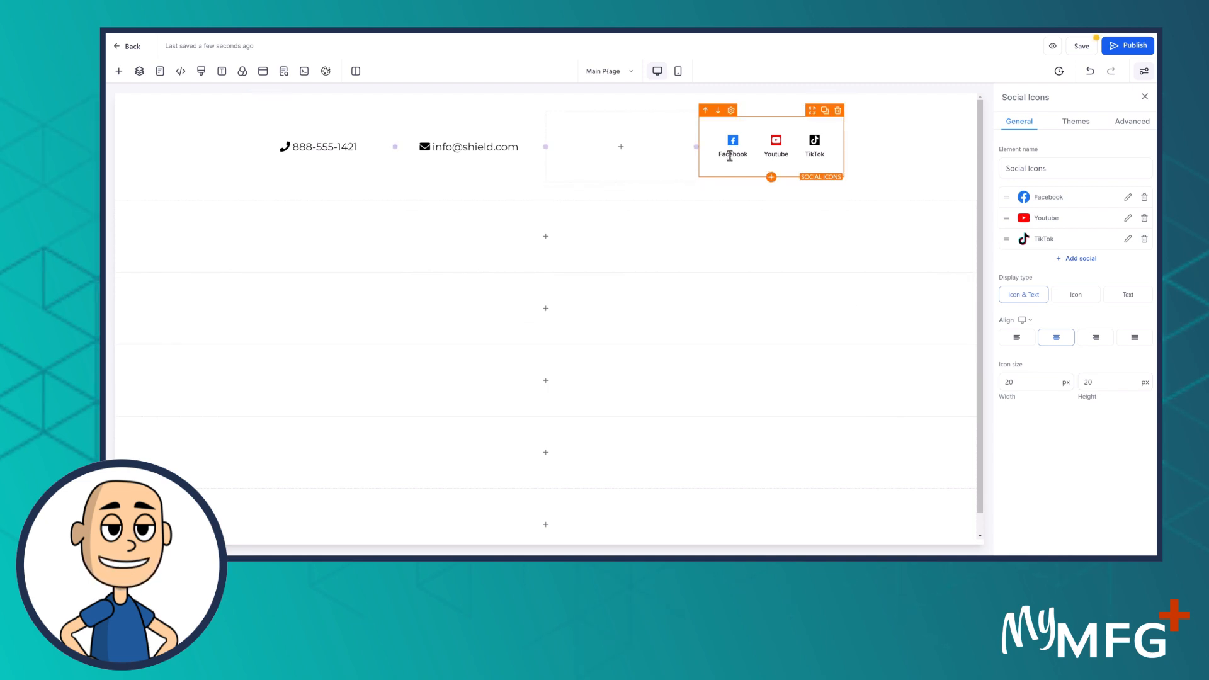
pyautogui.click(1077, 295)
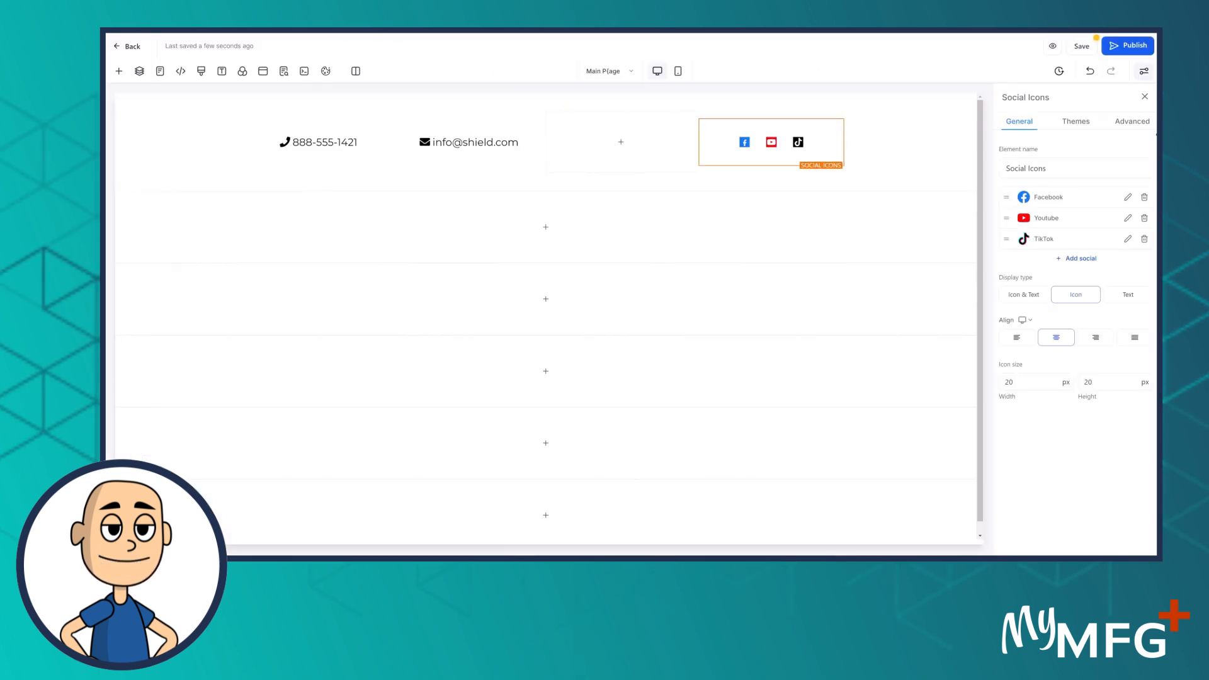
# Add a Mail social icon whose URL is the business e-mail address
pyautogui.click(1080, 259)
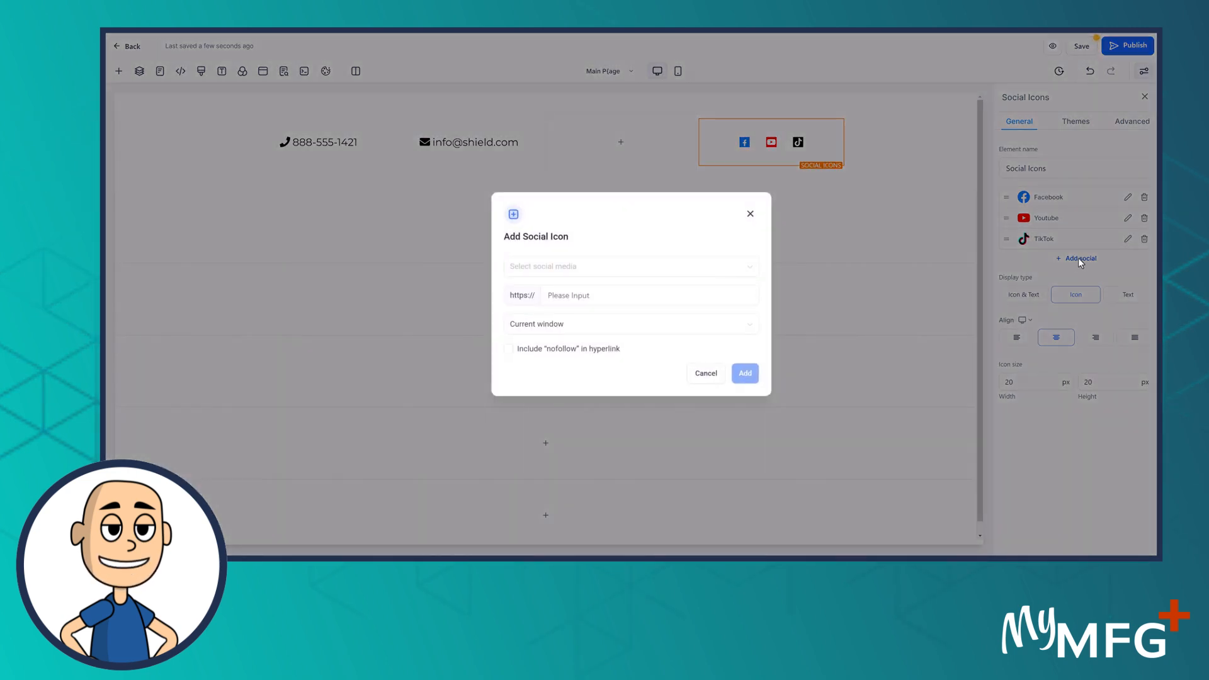
pyautogui.click(555, 269)
pyautogui.scroll(-3, 636, 346)
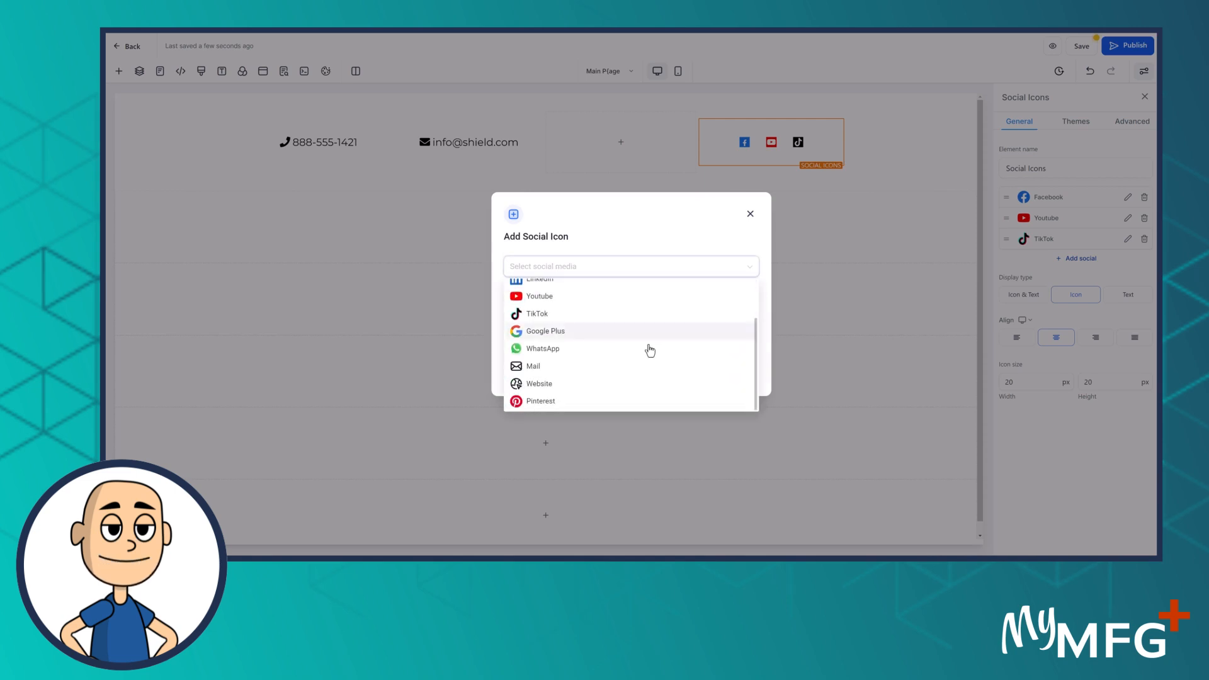
pyautogui.click(532, 366)
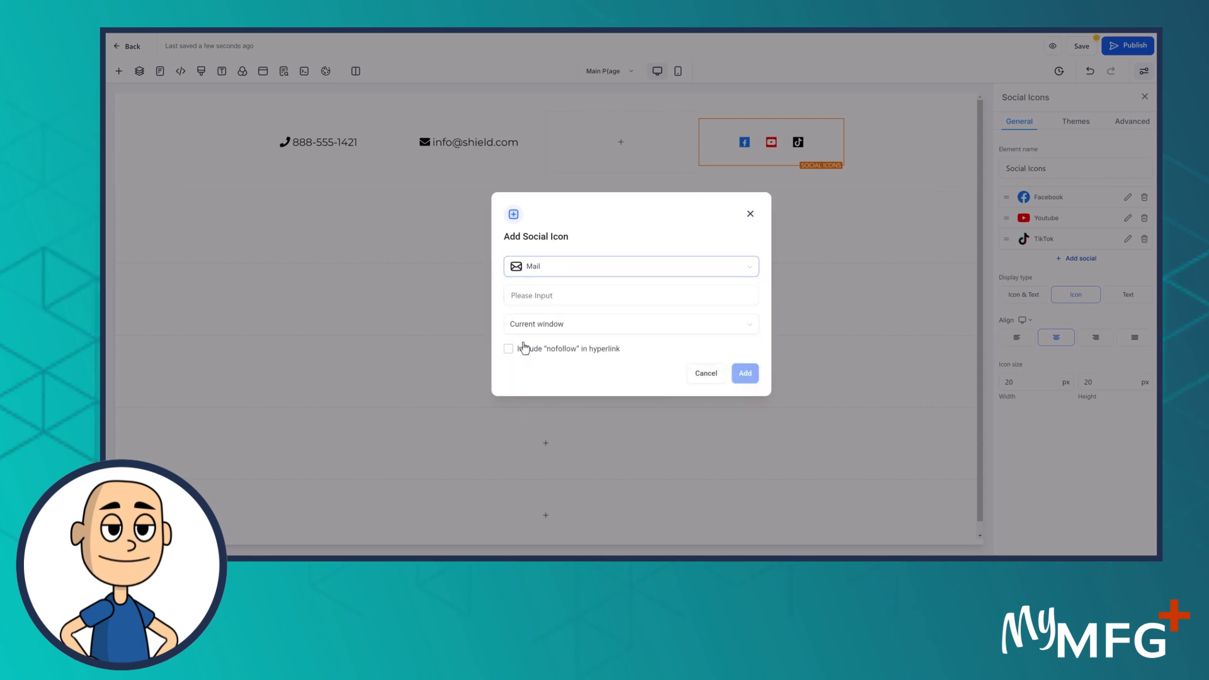
pyautogui.click(551, 300)
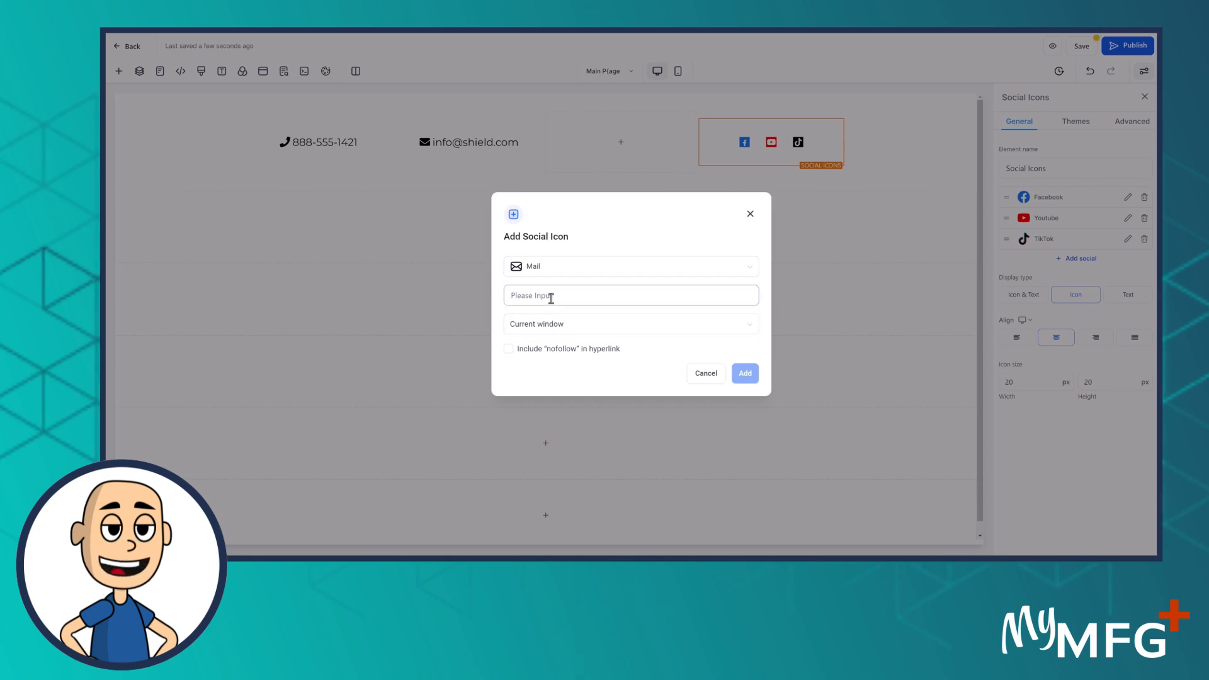
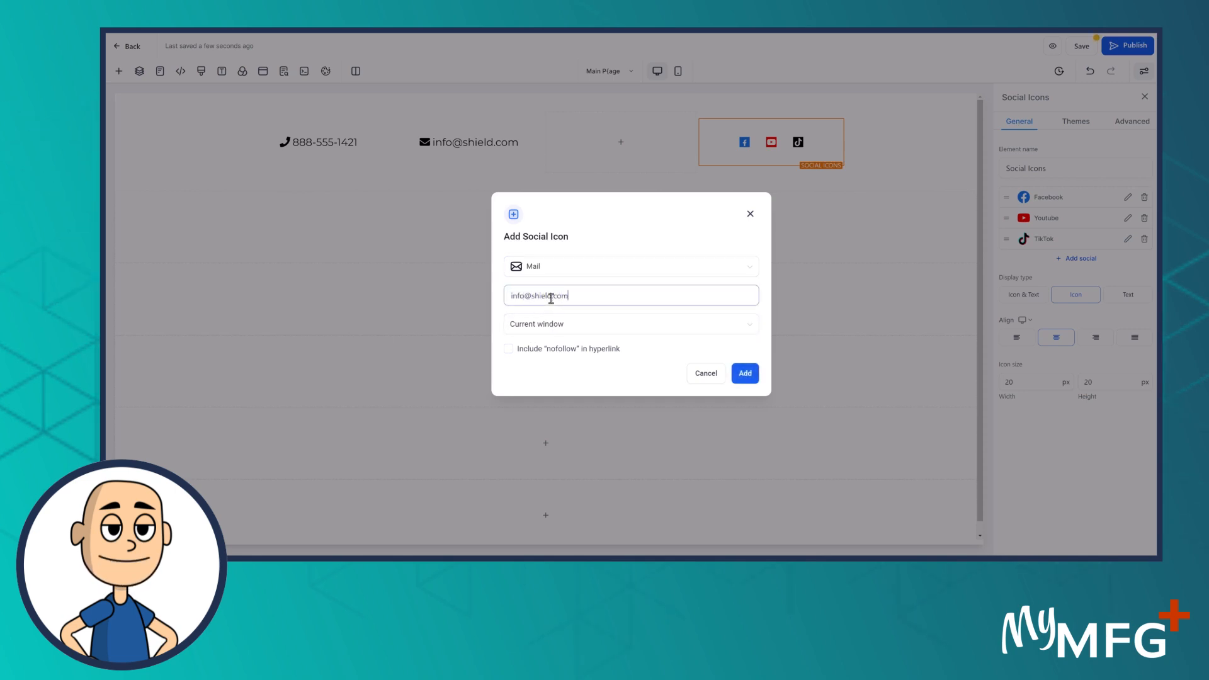
pyautogui.click(745, 374)
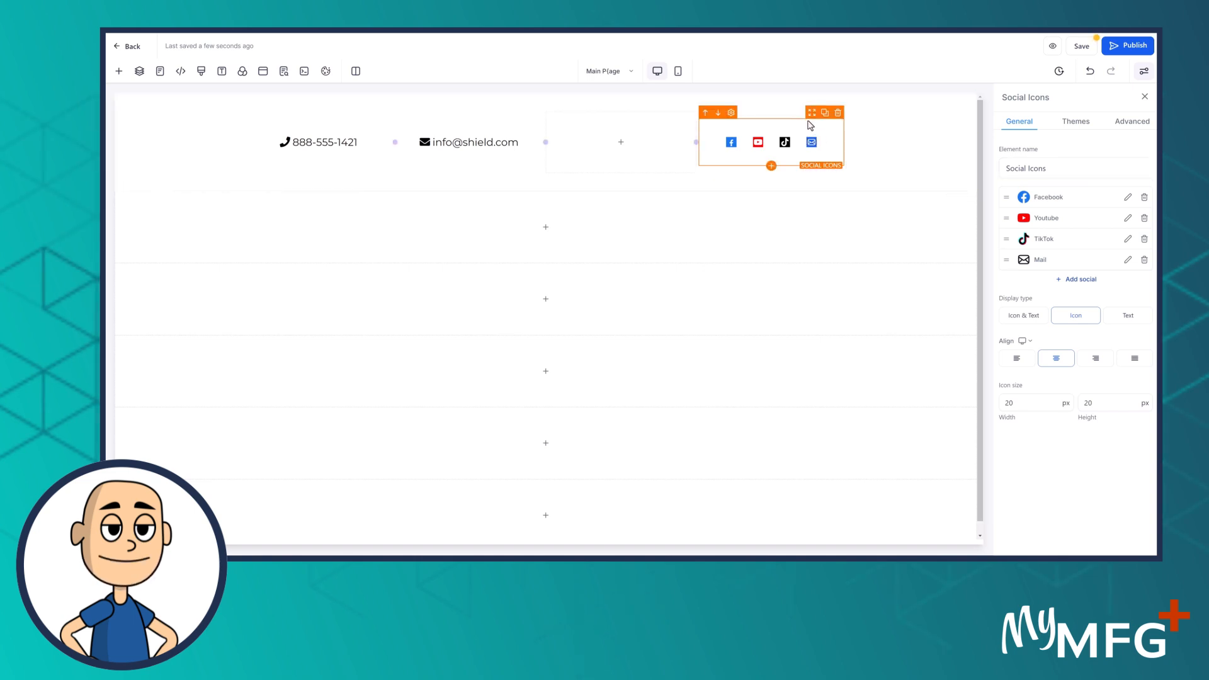
# Duplicate the Social Icons and set the 1st Column to Horizontal alignment with Left spacing
pyautogui.click(826, 114)
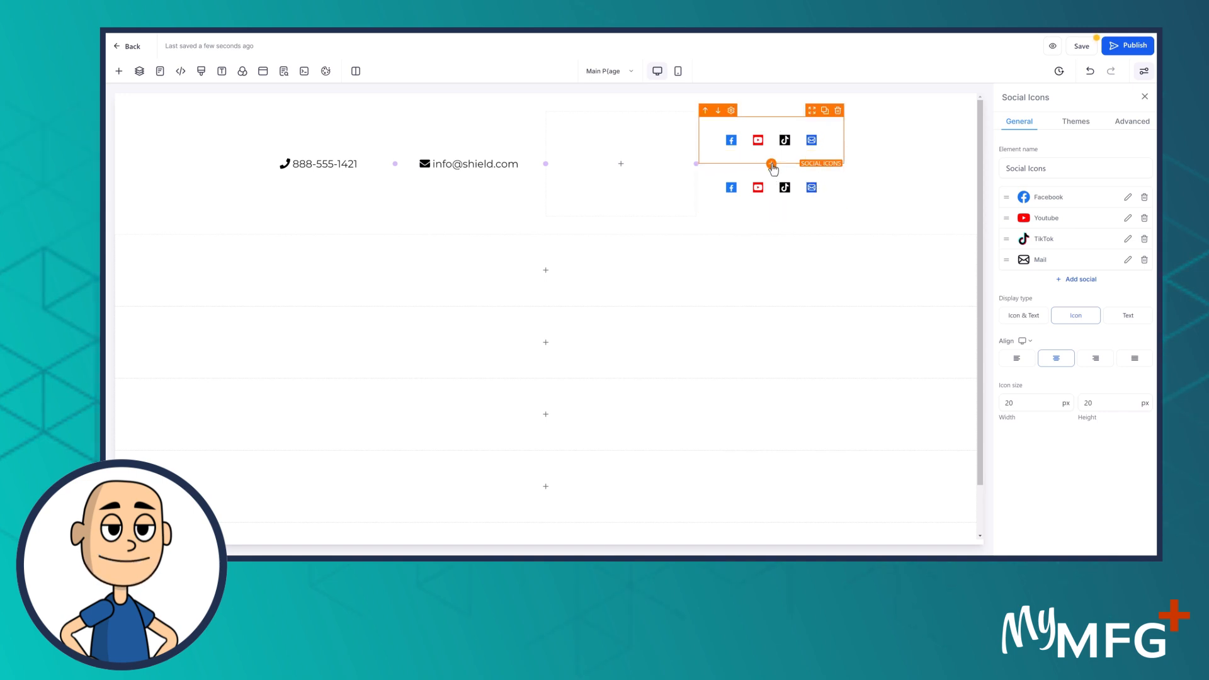
pyautogui.click(778, 116)
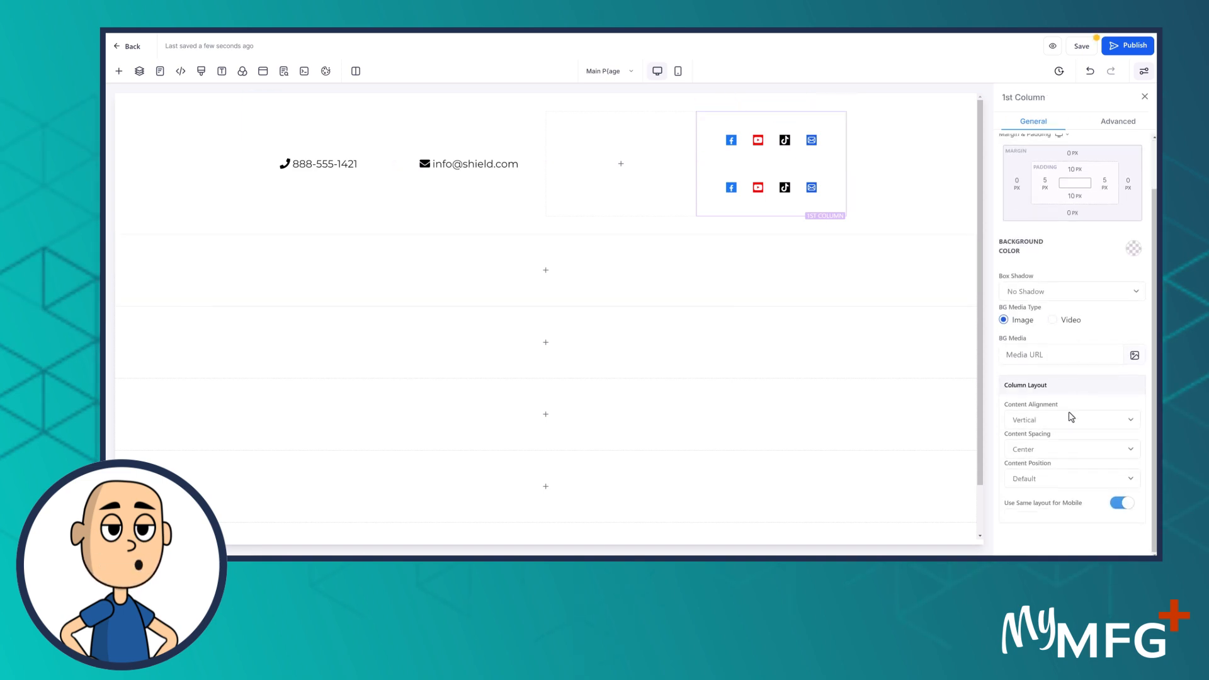
pyautogui.click(1039, 481)
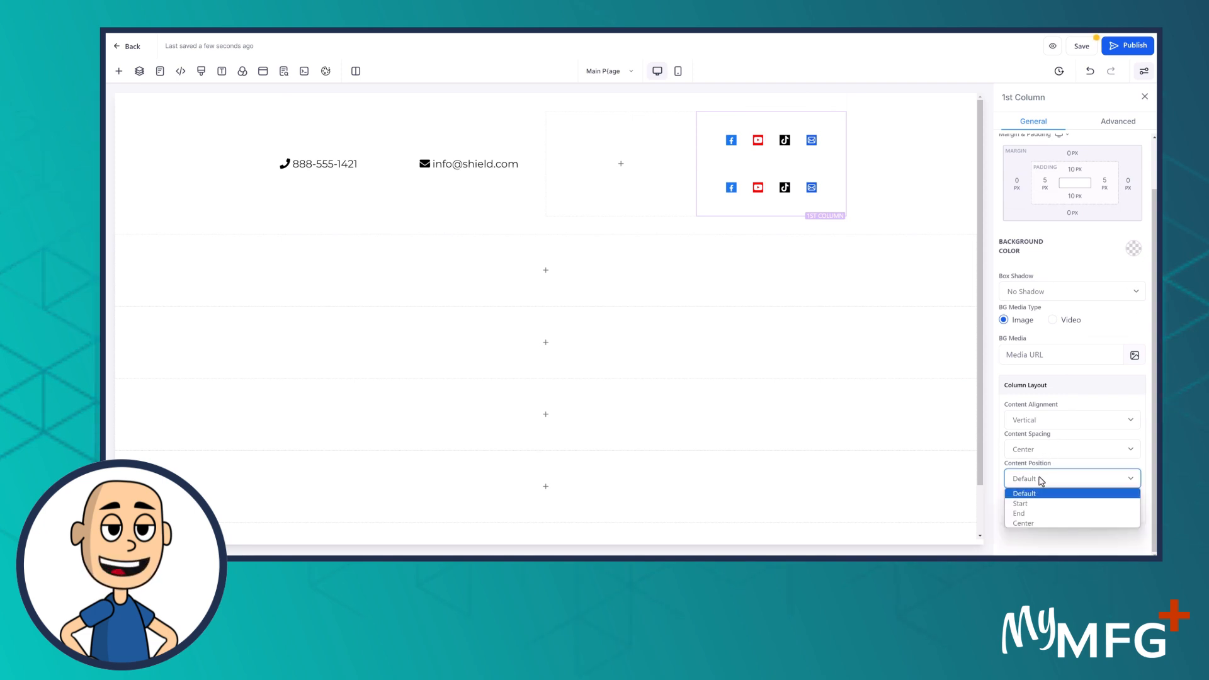
pyautogui.click(1046, 452)
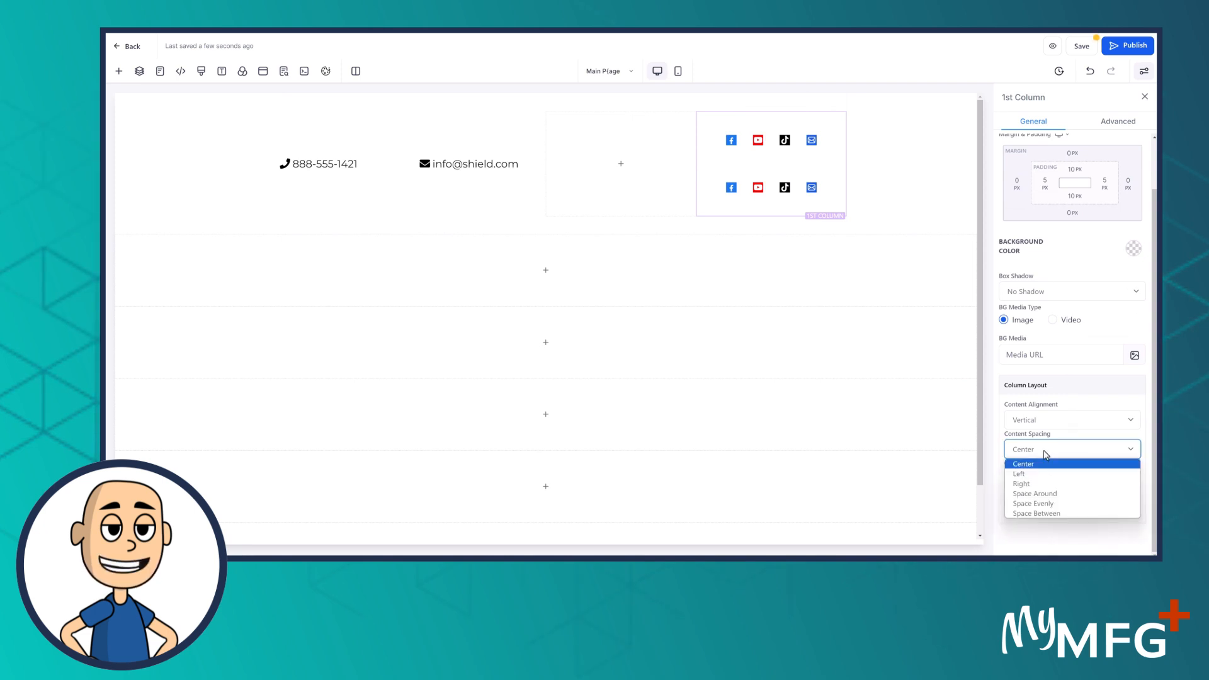
pyautogui.click(1048, 424)
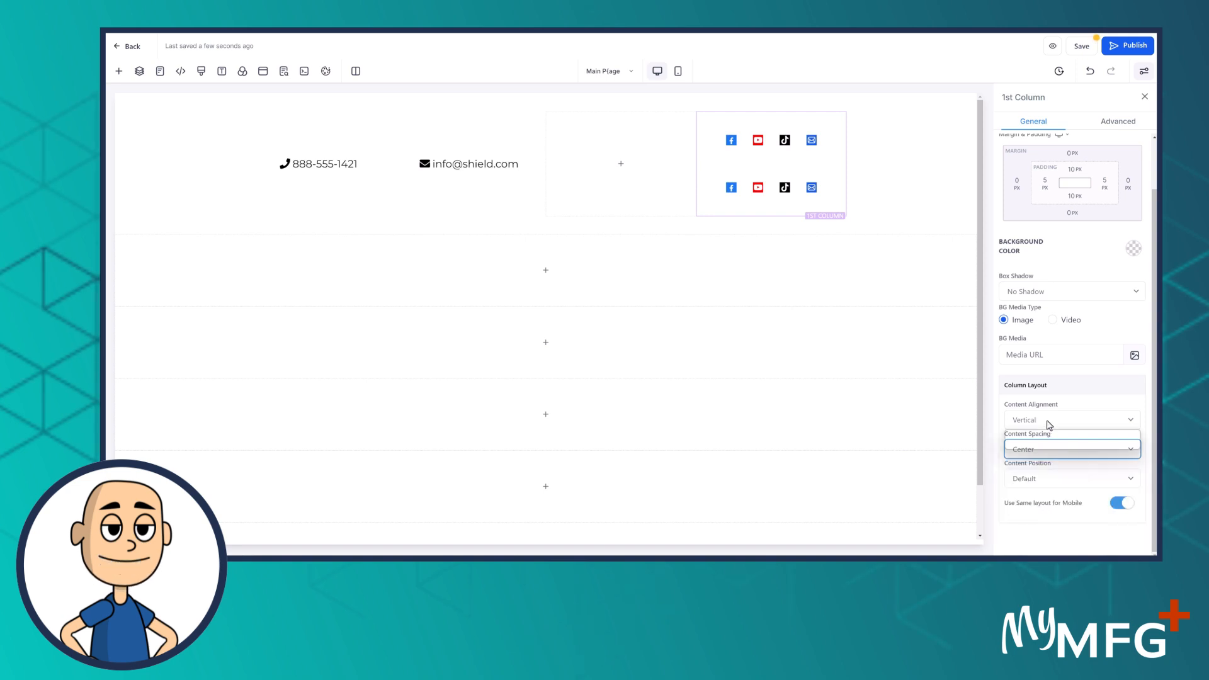
pyautogui.click(1049, 426)
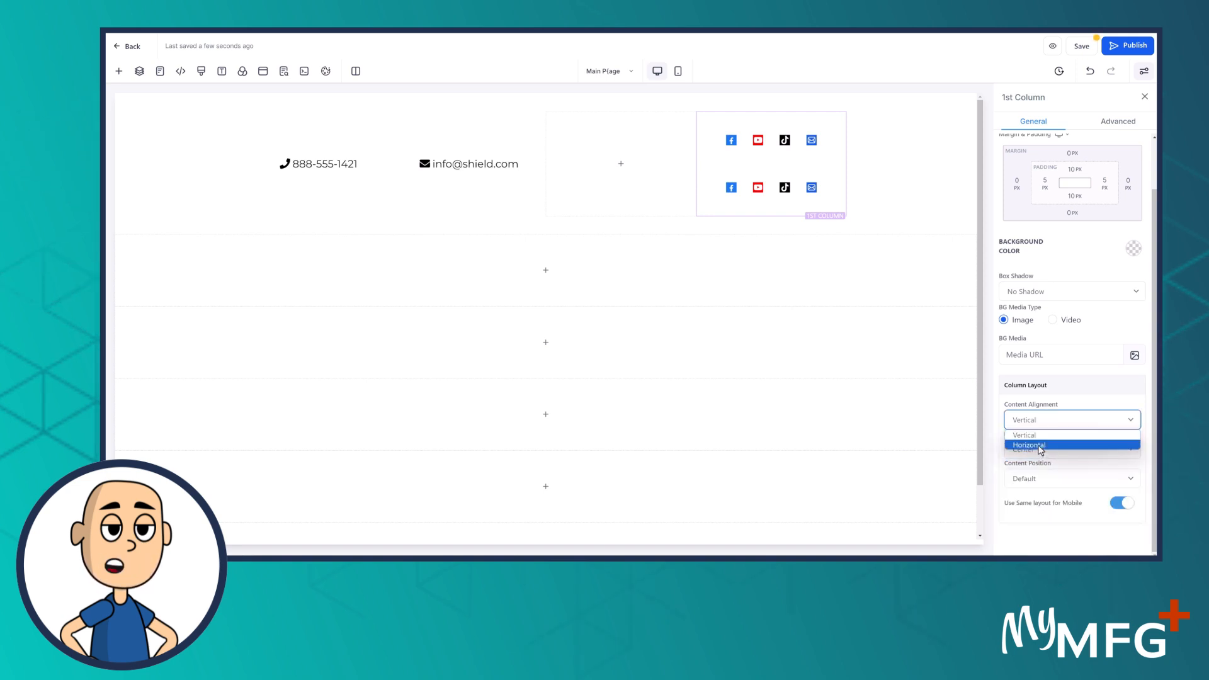
pyautogui.click(1041, 445)
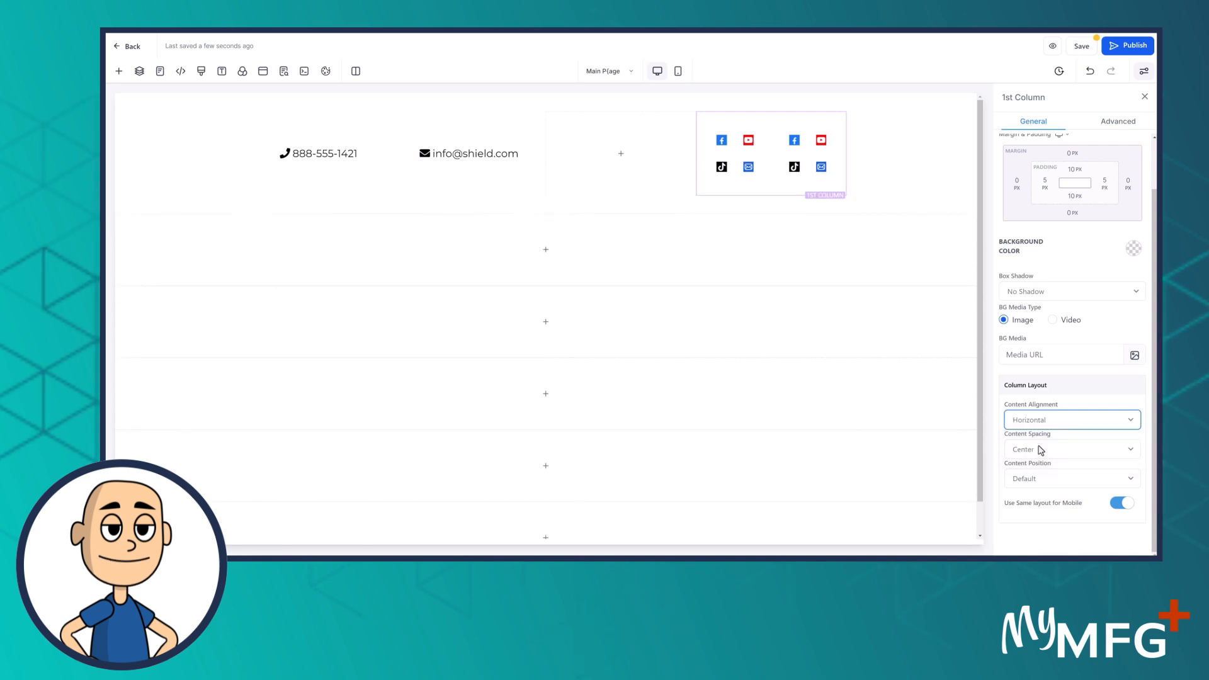
pyautogui.click(1039, 451)
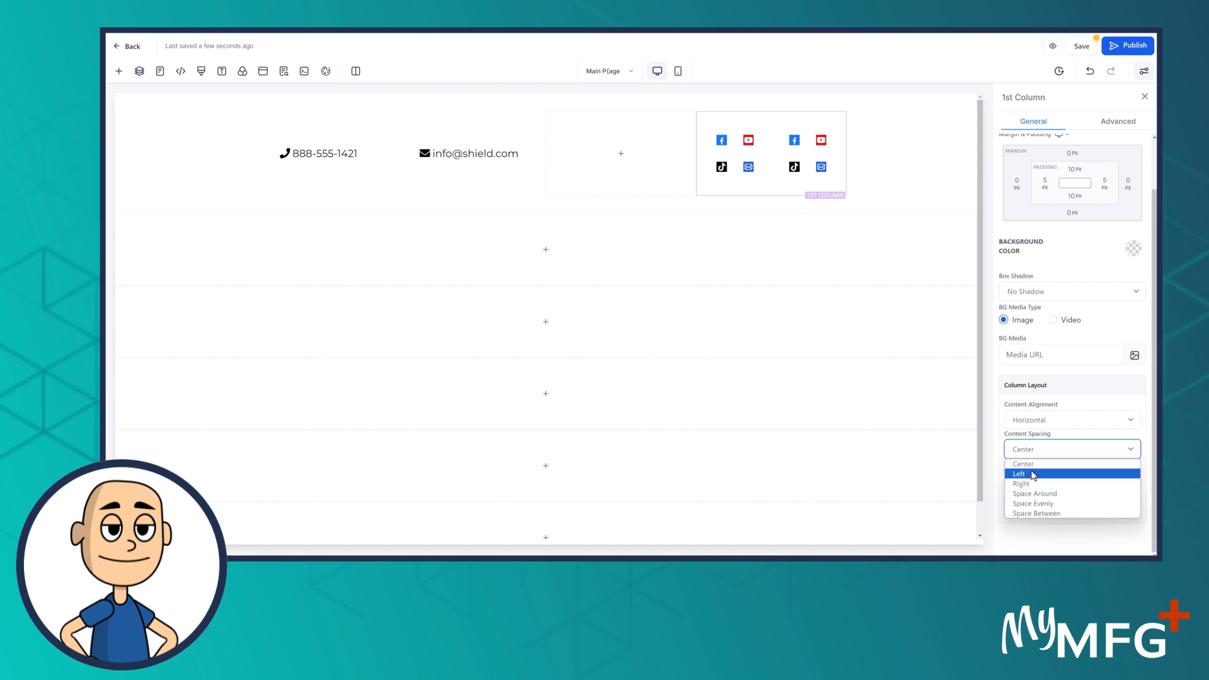
pyautogui.click(1039, 474)
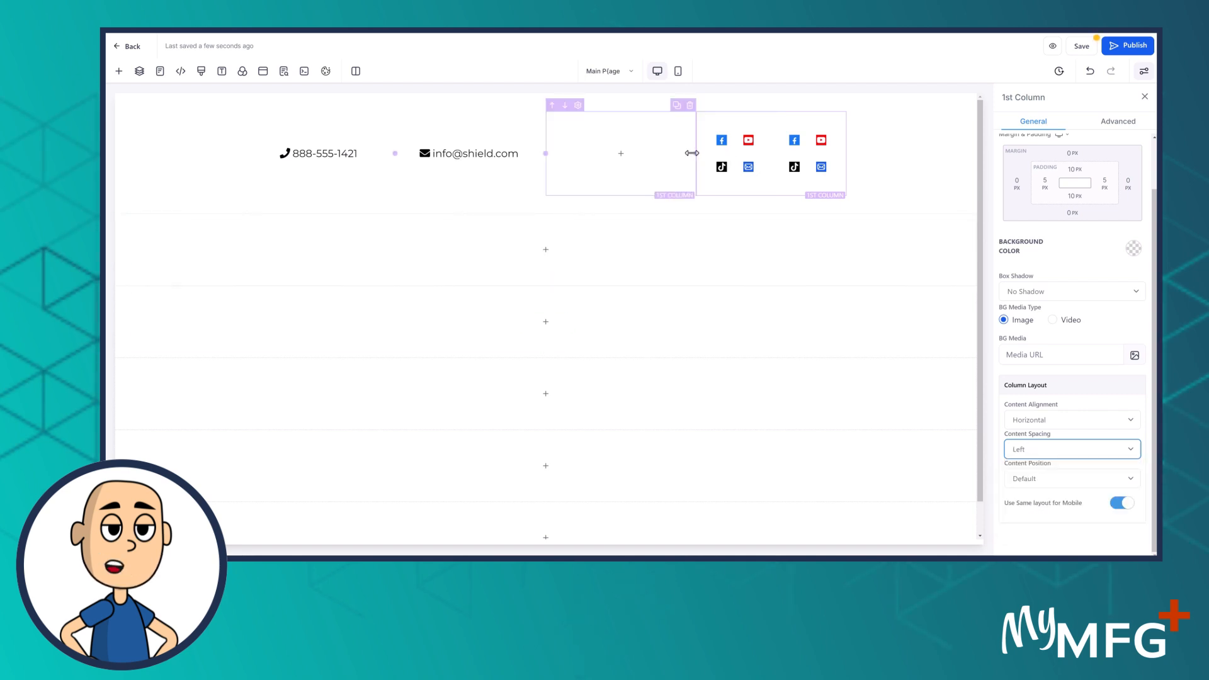
# Narrow the empty column and delete the duplicate Social Icons copy
pyautogui.moveTo(693, 153); pyautogui.dragTo(596, 155)
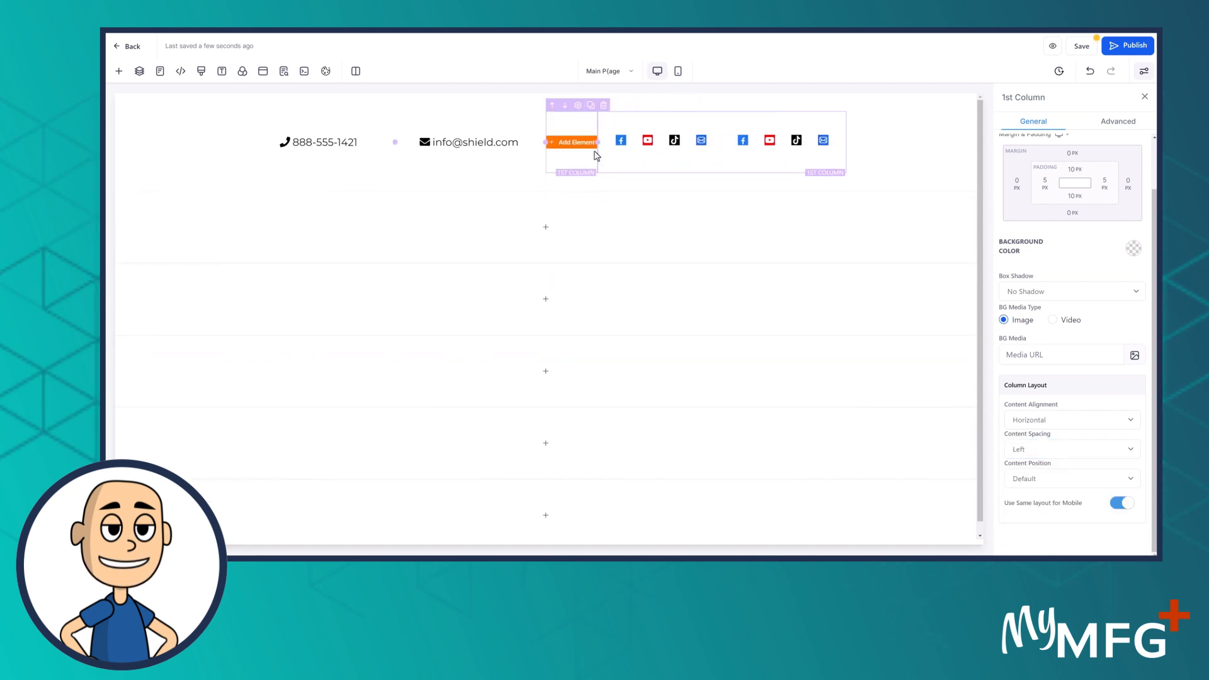
pyautogui.click(596, 156)
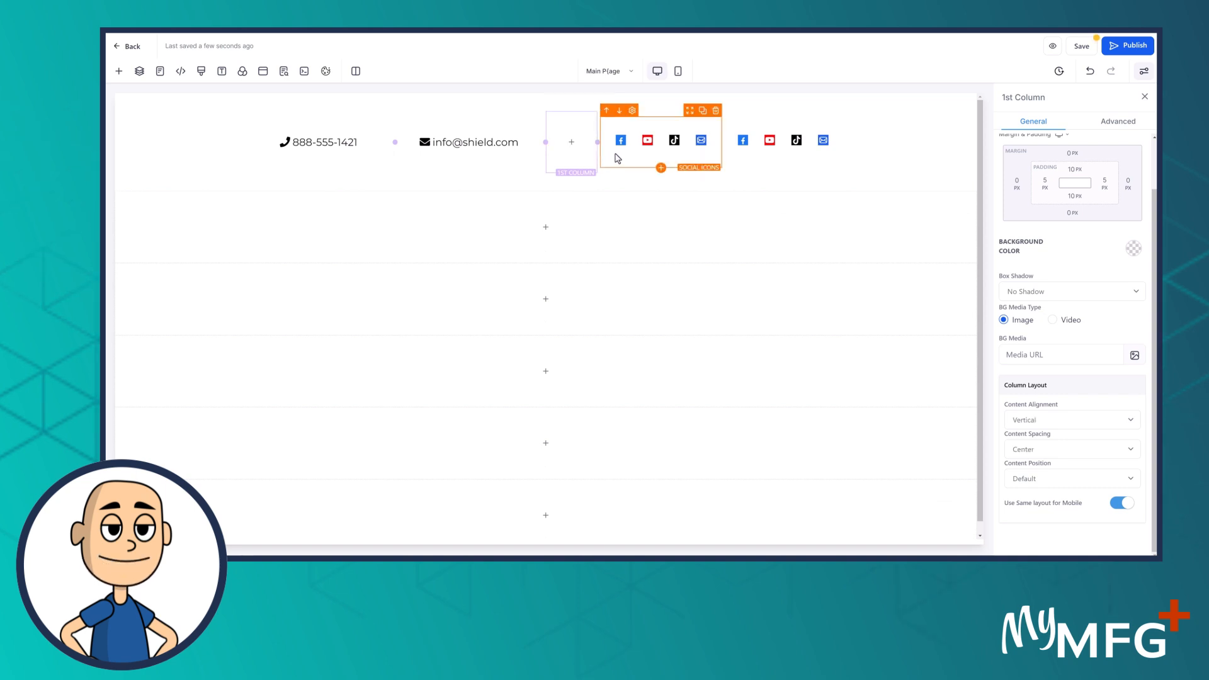
pyautogui.click(806, 148)
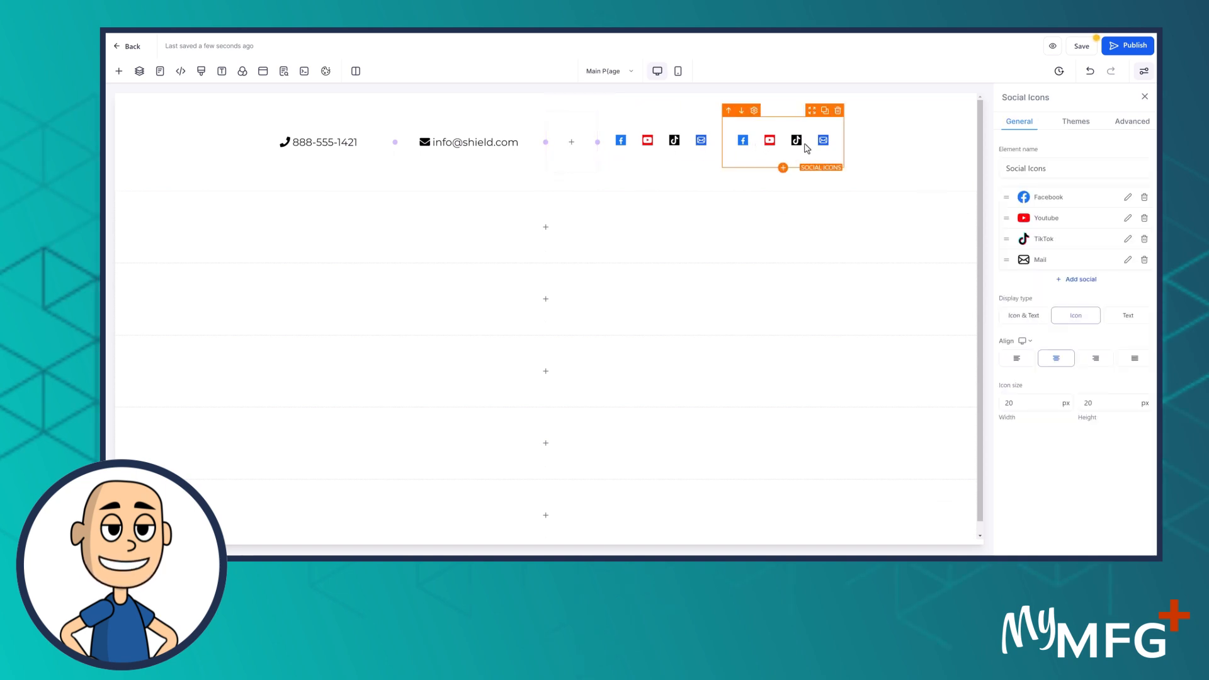
pyautogui.click(837, 114)
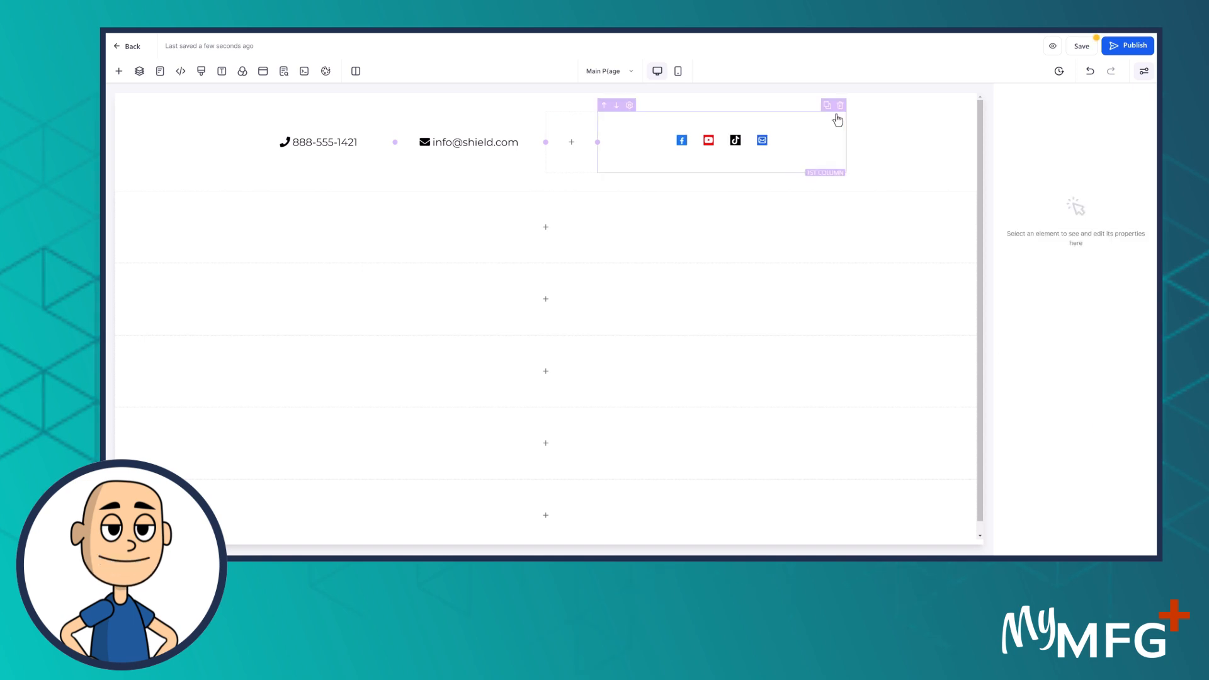
# Drag a new Button element into the top row, right of the social icons
pyautogui.click(121, 72)
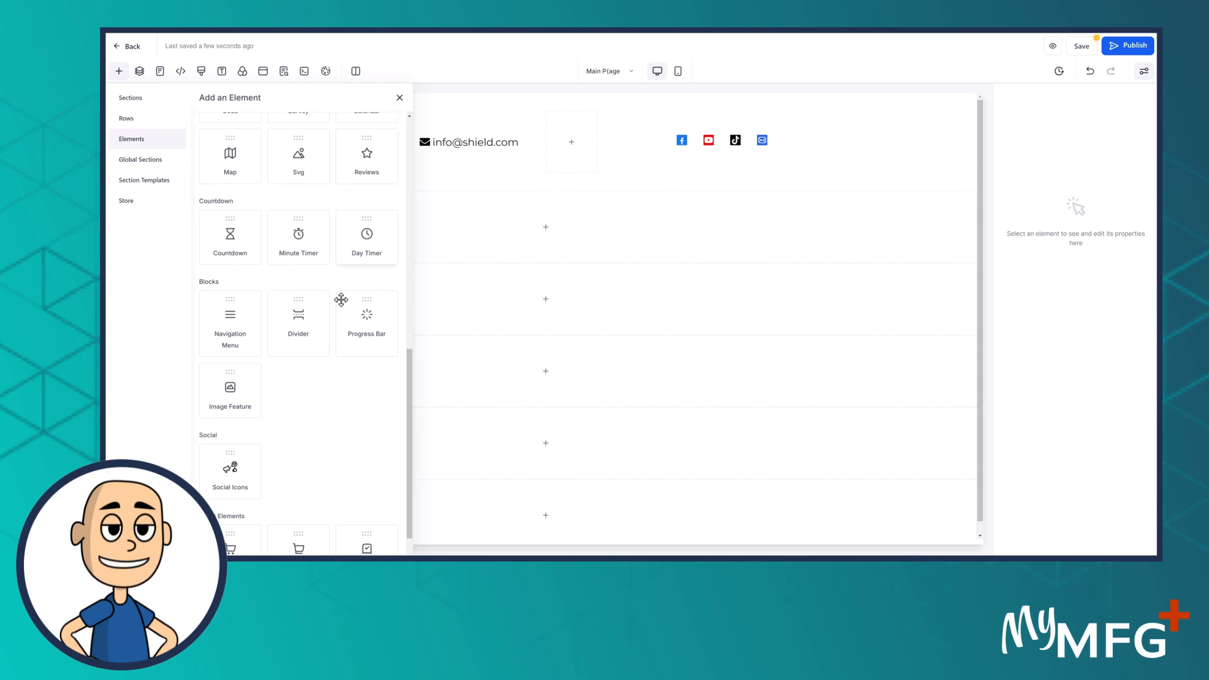
pyautogui.scroll(10, 340, 299)
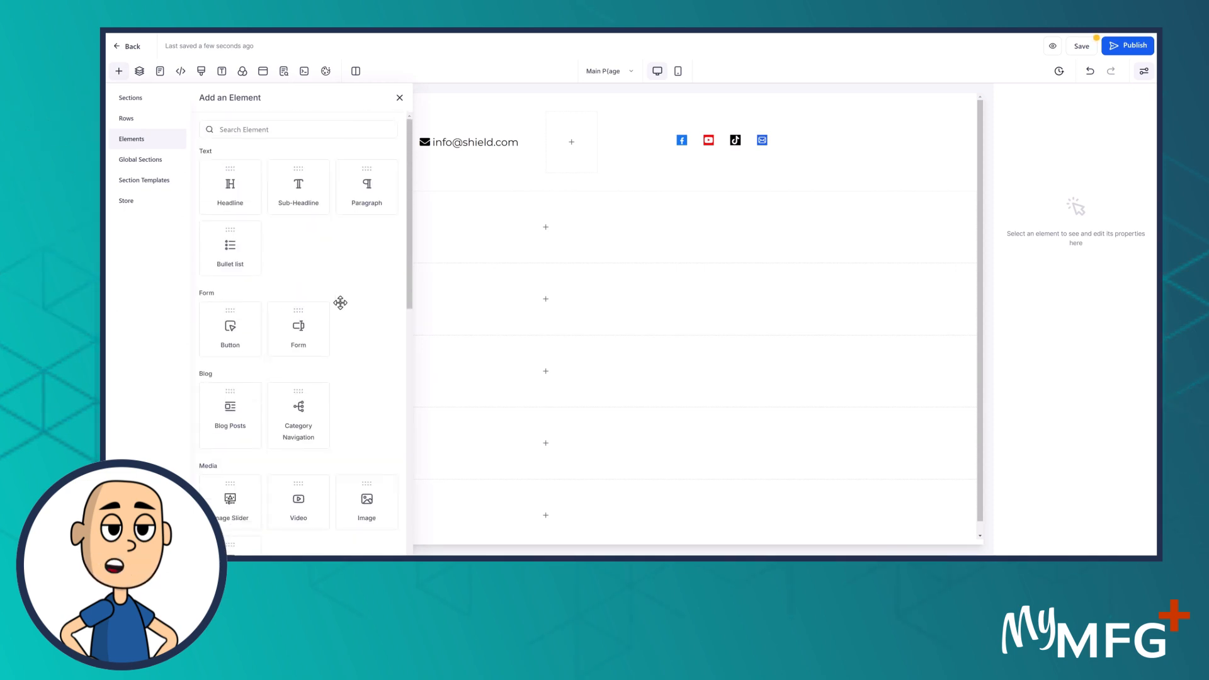
pyautogui.moveTo(231, 324); pyautogui.dragTo(812, 155)
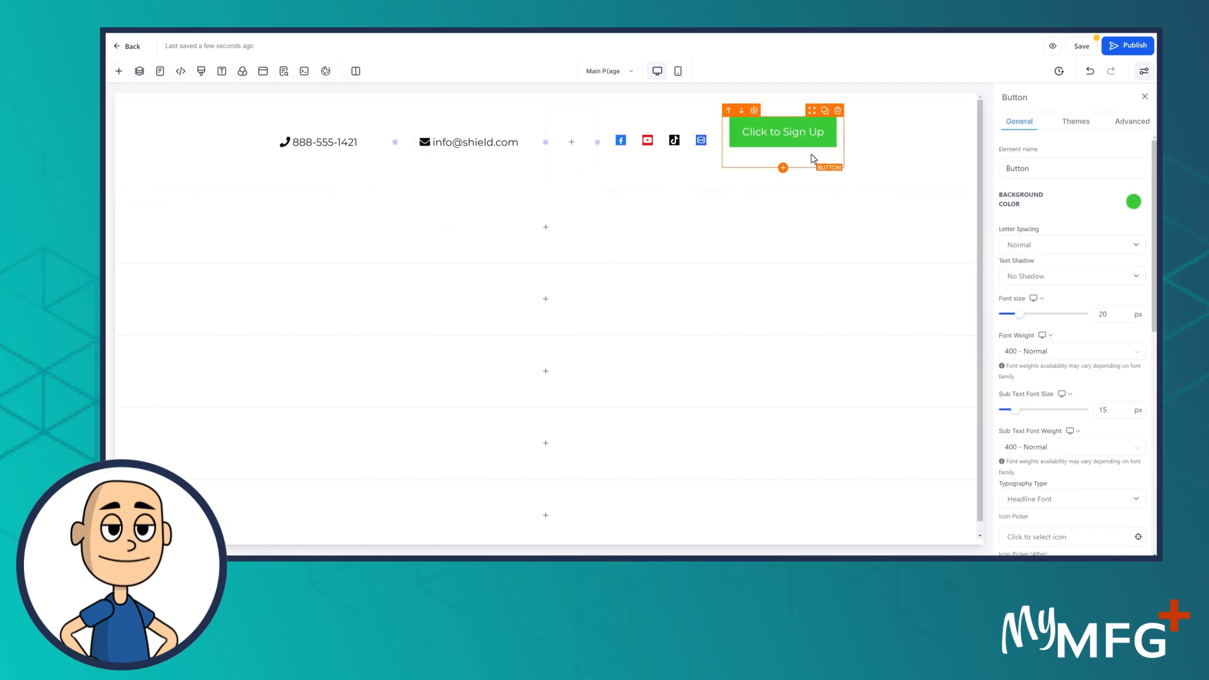
# Give the new button a white background and black text
pyautogui.click(1133, 202)
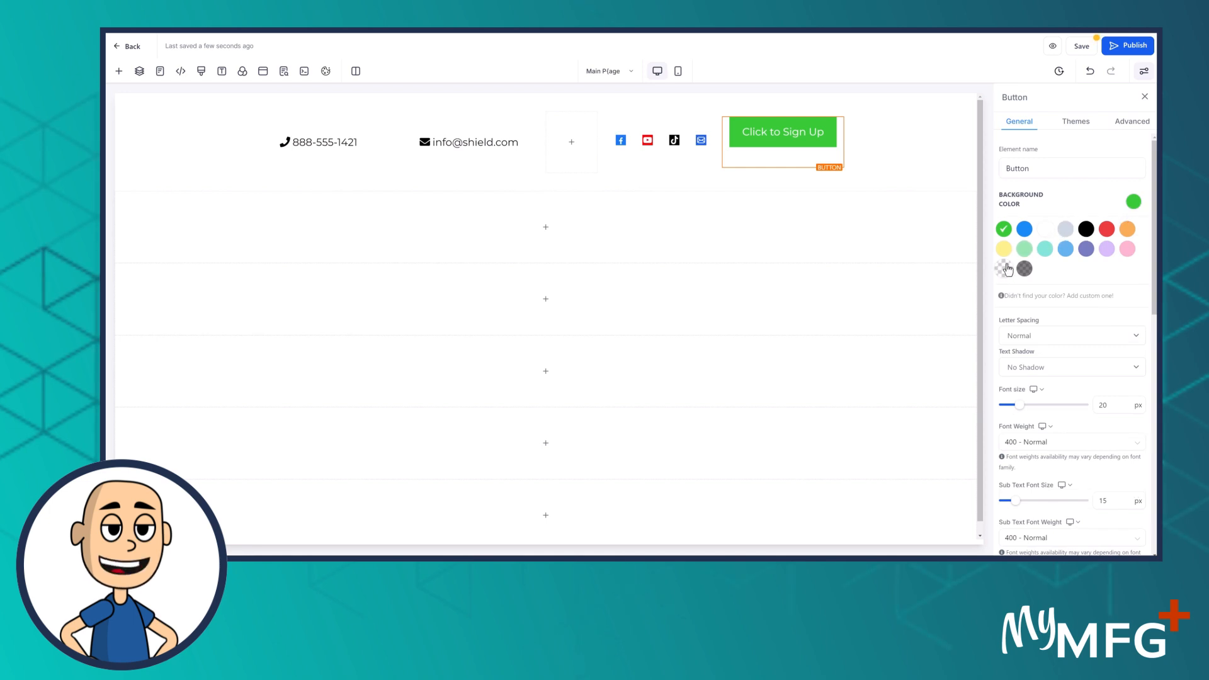
pyautogui.click(1044, 235)
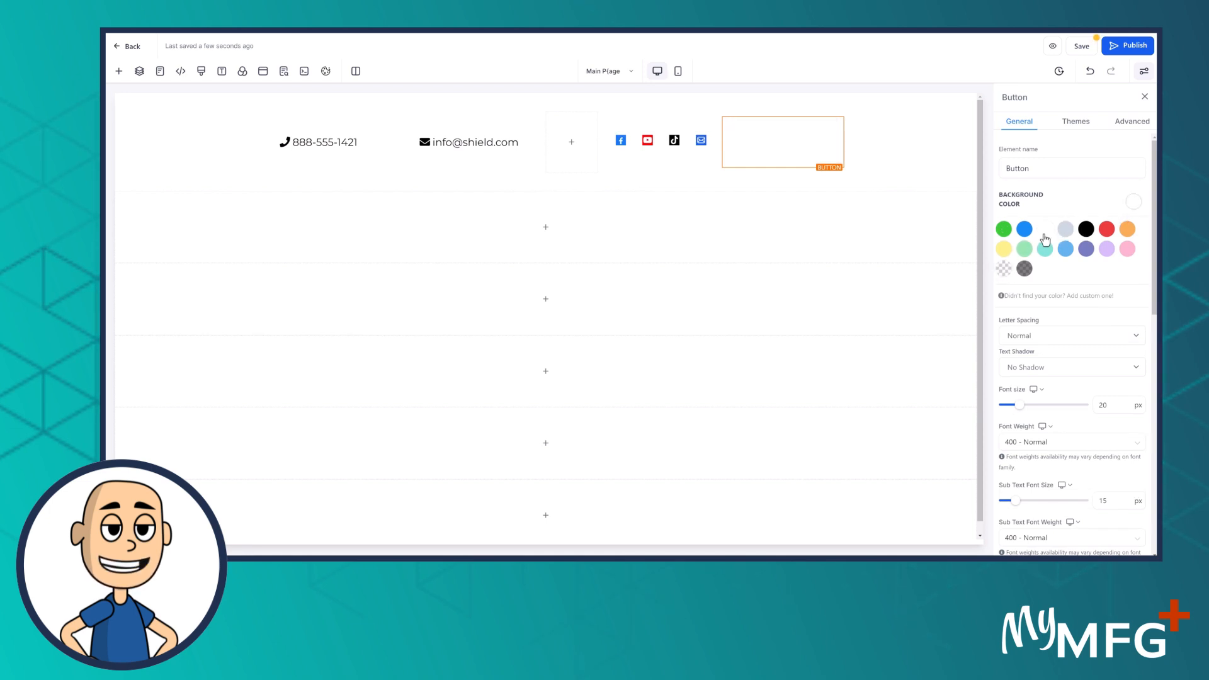
pyautogui.scroll(-5, 1045, 387)
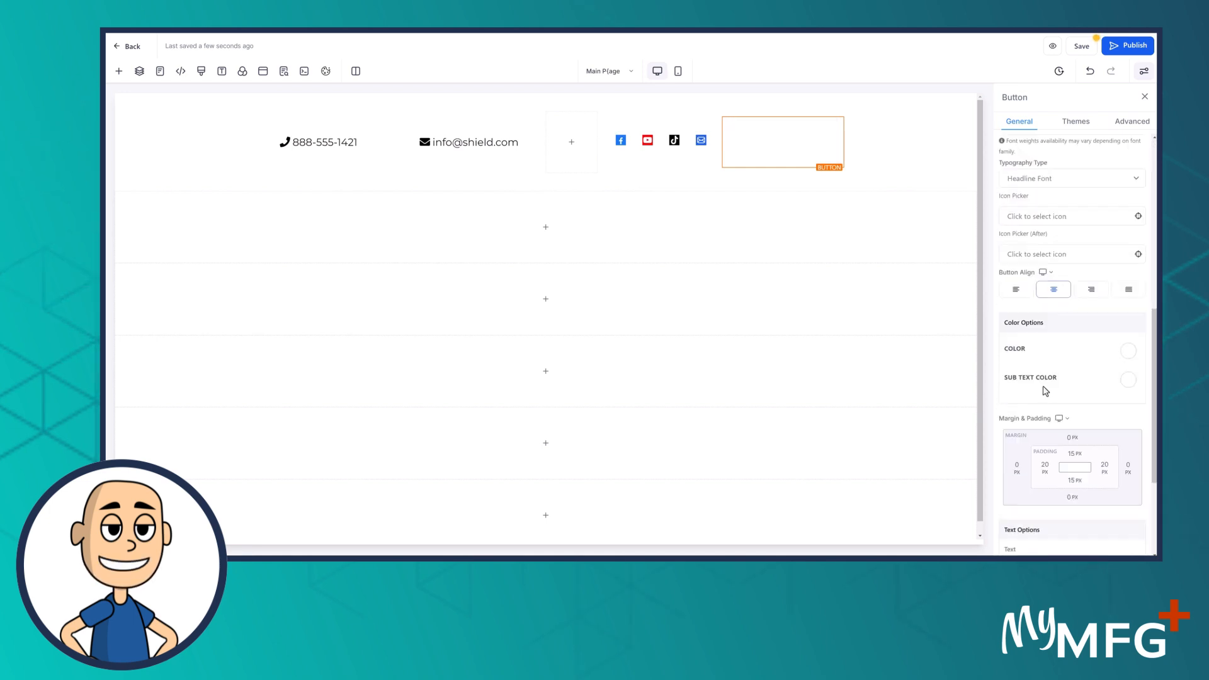
pyautogui.click(1132, 354)
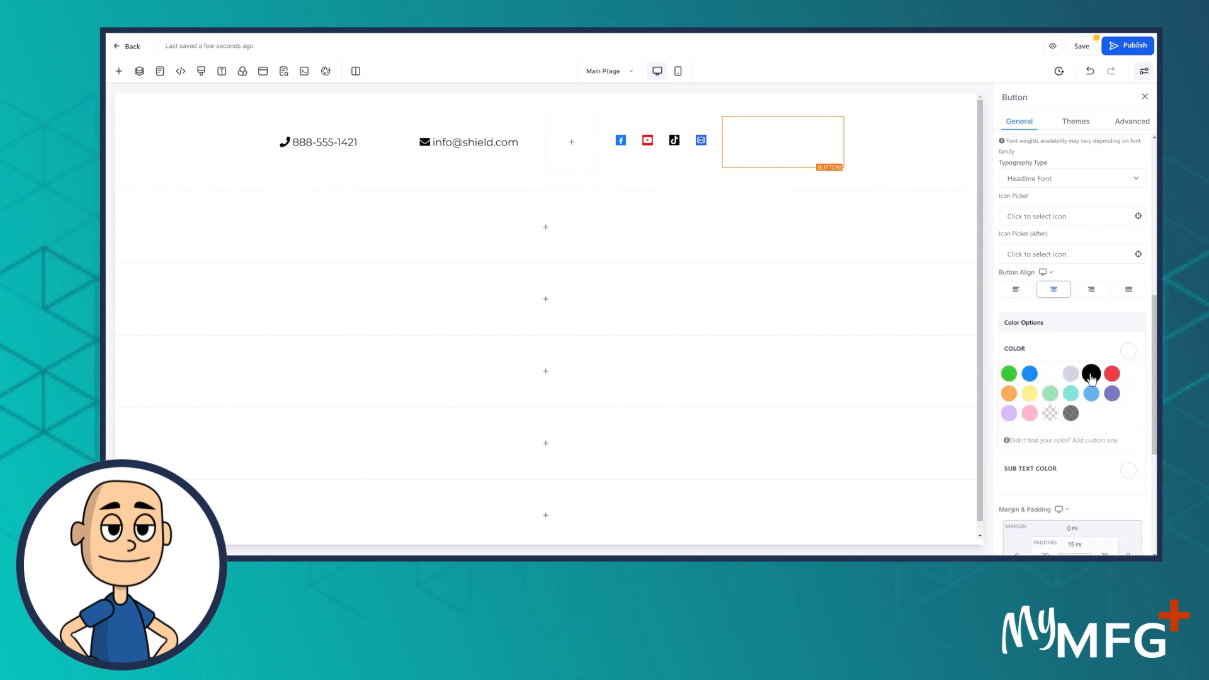
pyautogui.click(1092, 377)
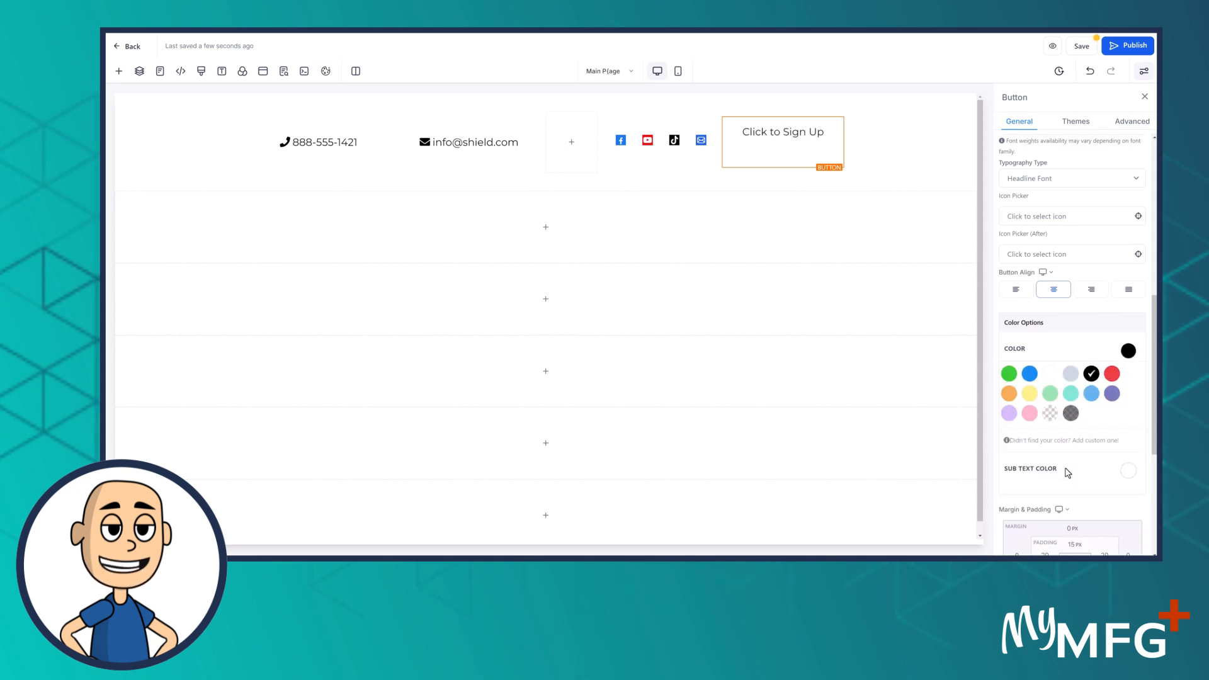
pyautogui.scroll(-1, 1067, 492)
pyautogui.scroll(-4, 1068, 496)
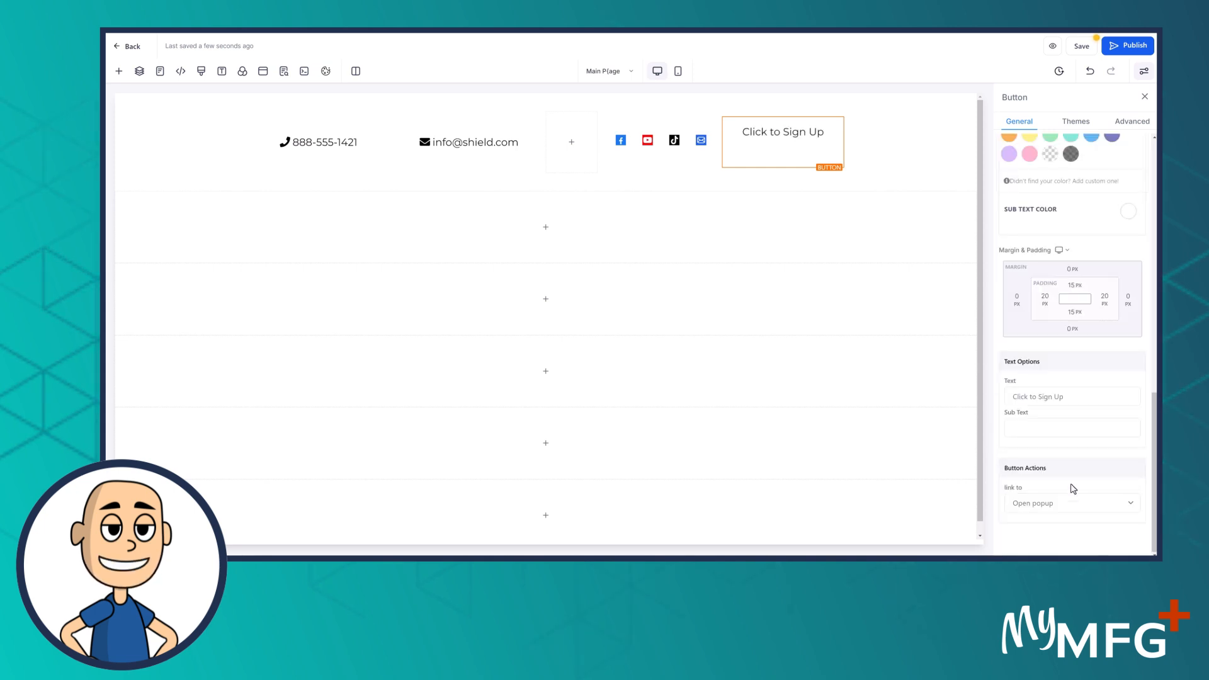
pyautogui.click(1068, 396)
# Replace the 'Click to Sign Up' label with the business phone number
pyautogui.moveTo(1068, 395); pyautogui.dragTo(905, 402)
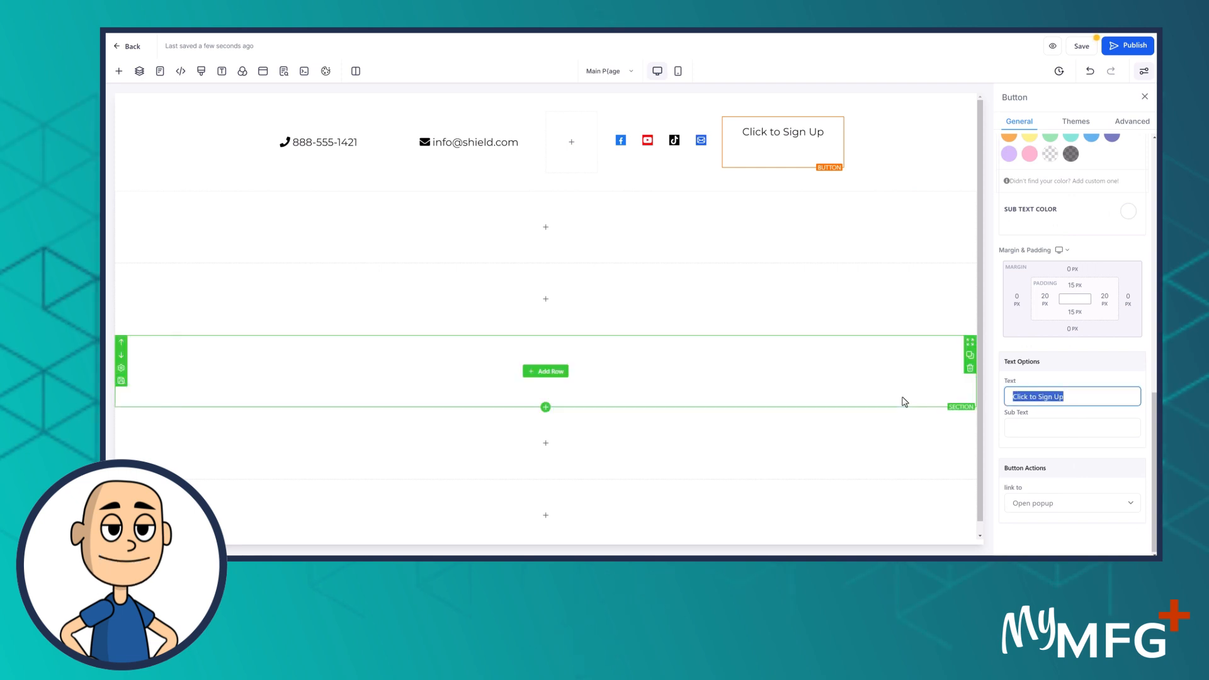
pyautogui.write('888')
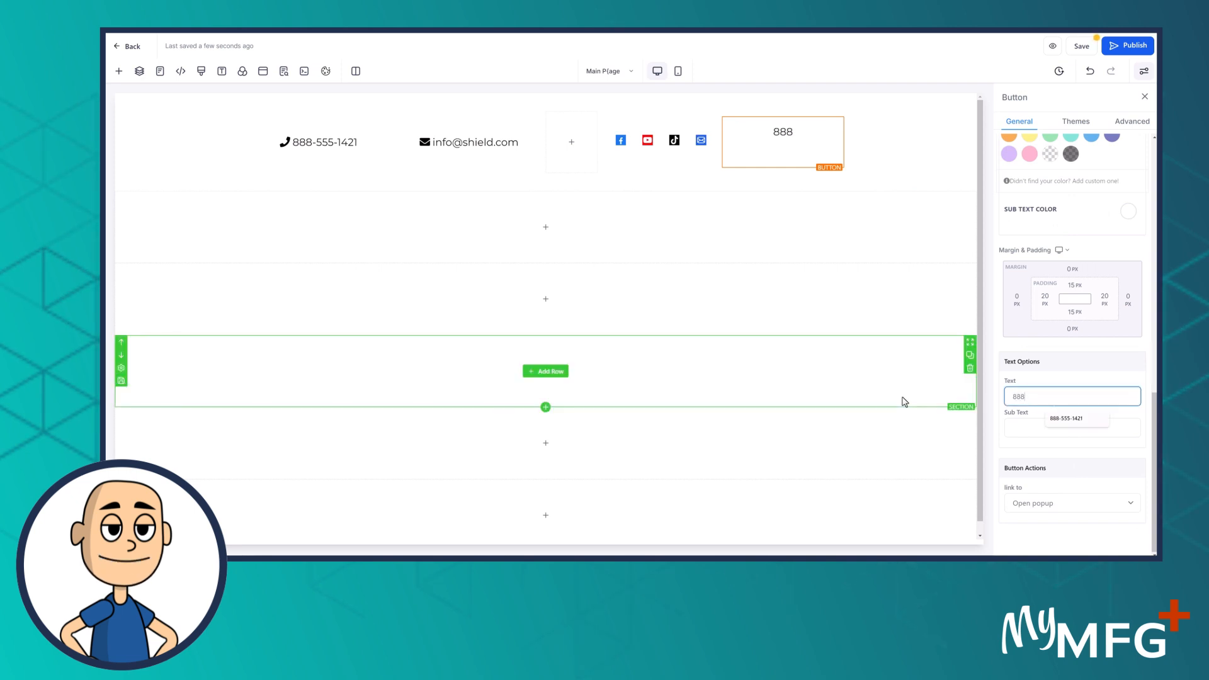
pyautogui.click(1064, 420)
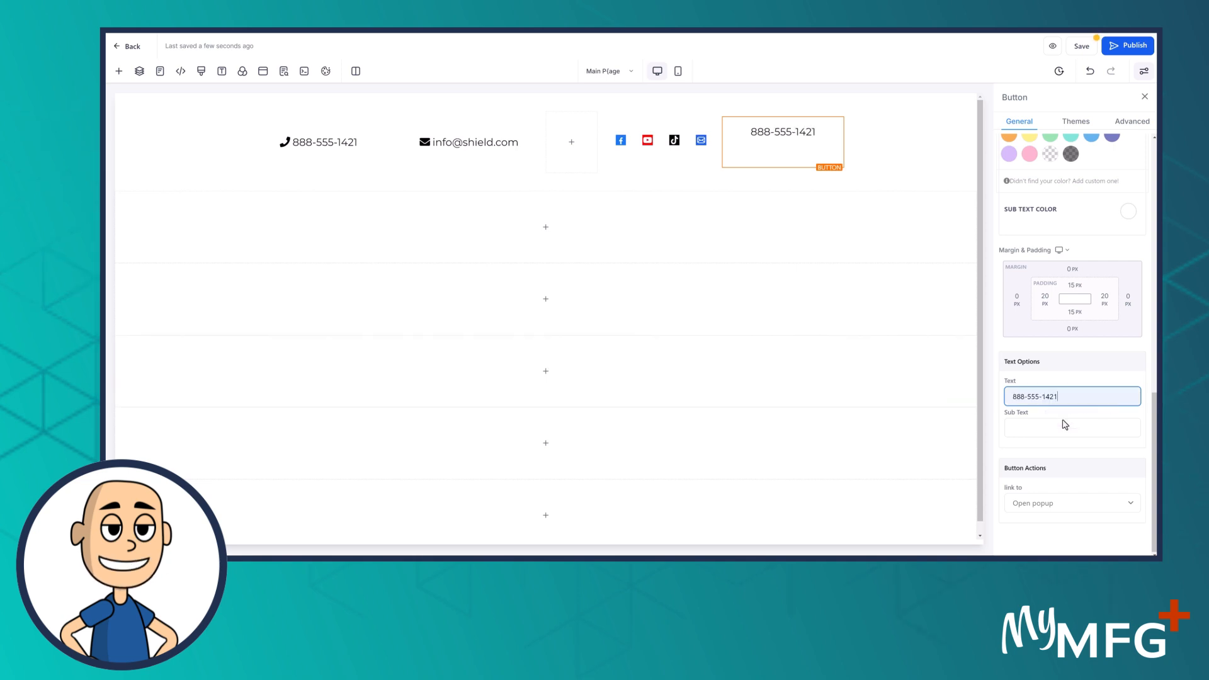
# Set the button's link action to SMS with the business phone number
pyautogui.click(1043, 504)
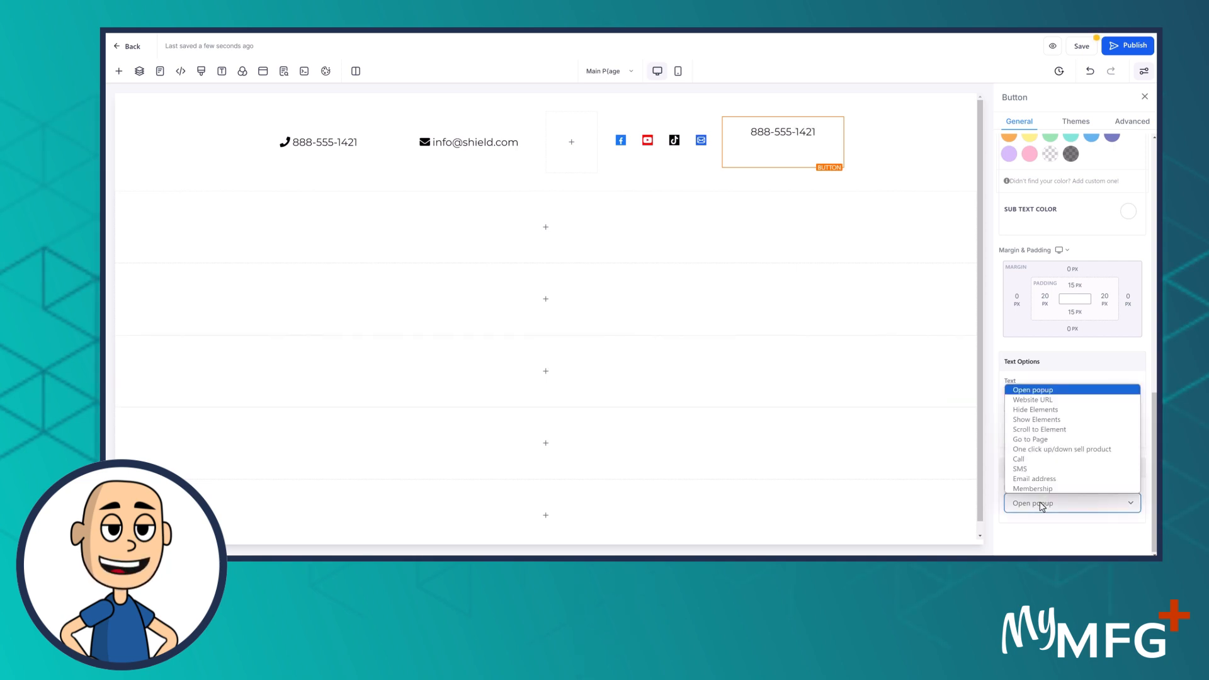
pyautogui.click(1030, 470)
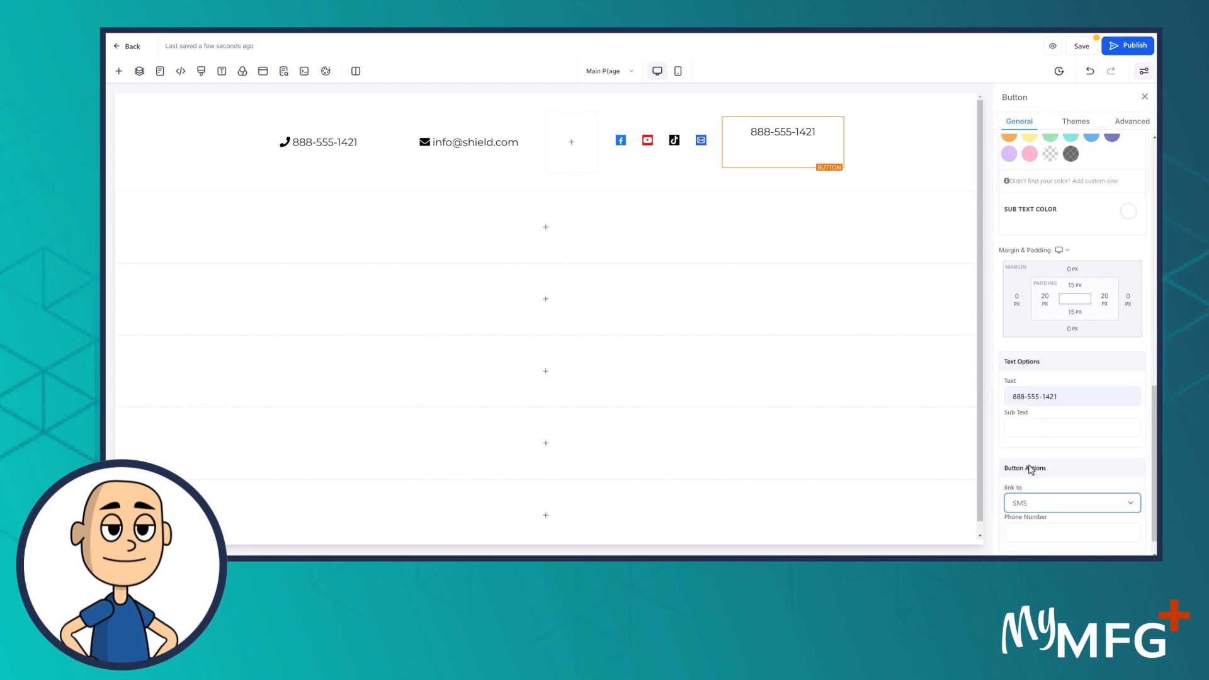
pyautogui.click(1017, 532)
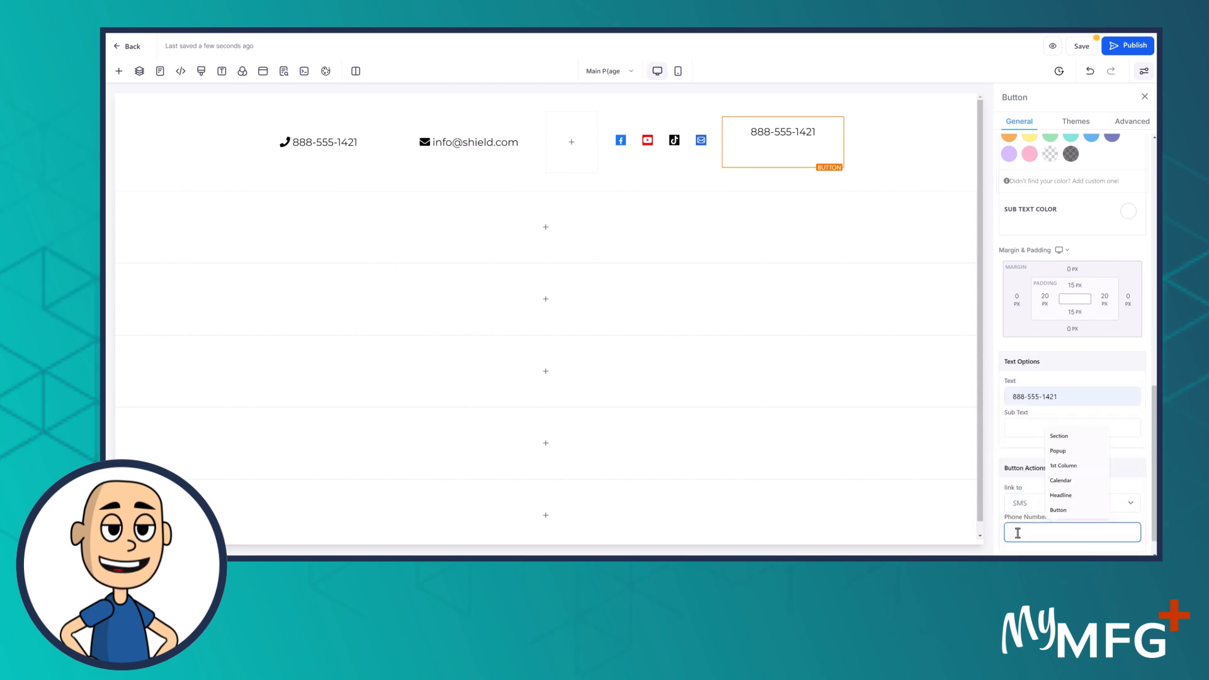
pyautogui.write('+18885551421')
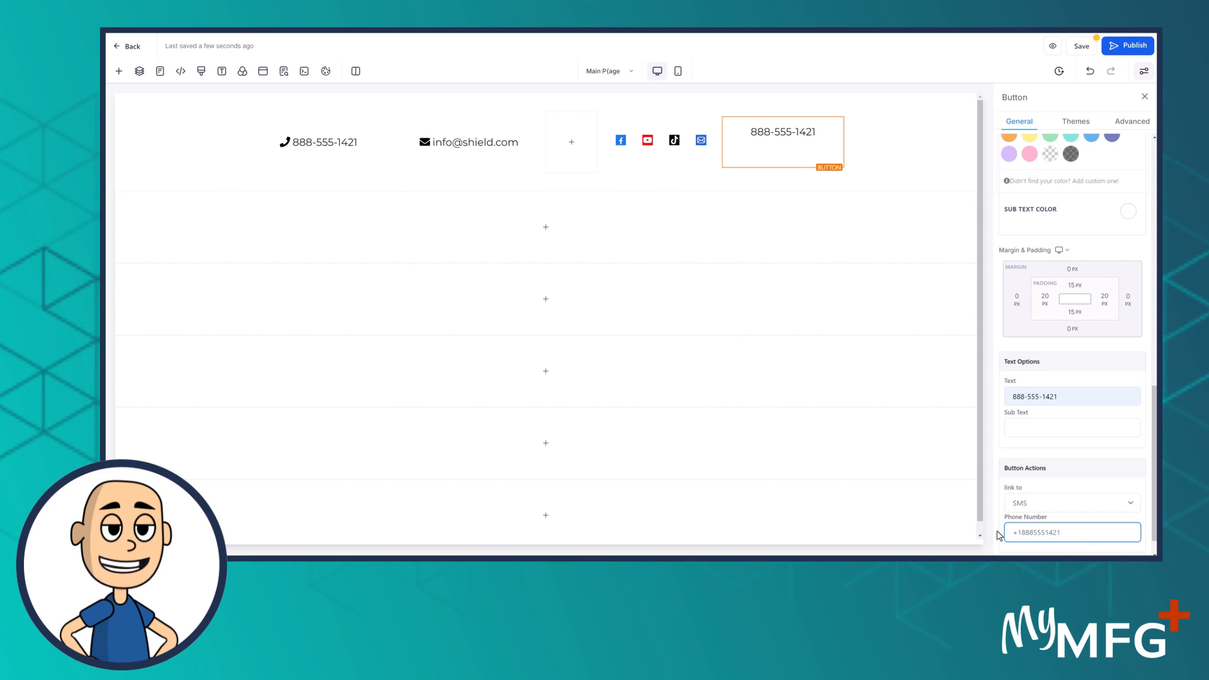
pyautogui.click(891, 145)
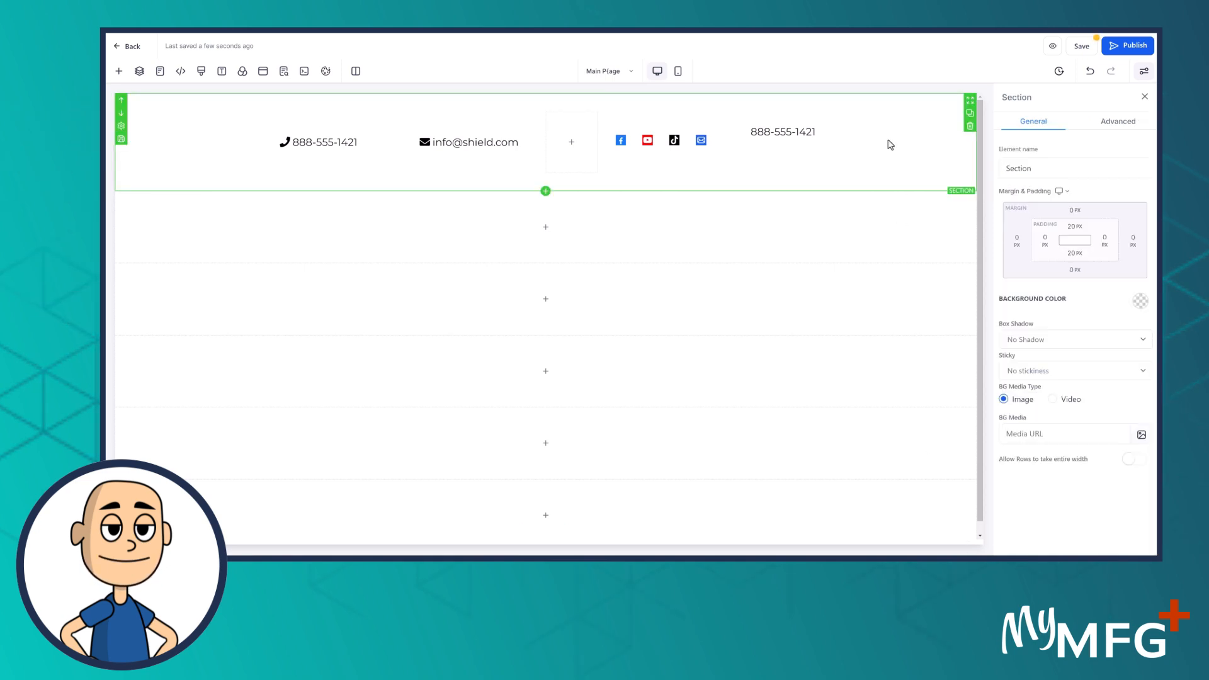
# Set the icons-and-phone-button column's Content Spacing and Content Position both to Center
pyautogui.click(756, 142)
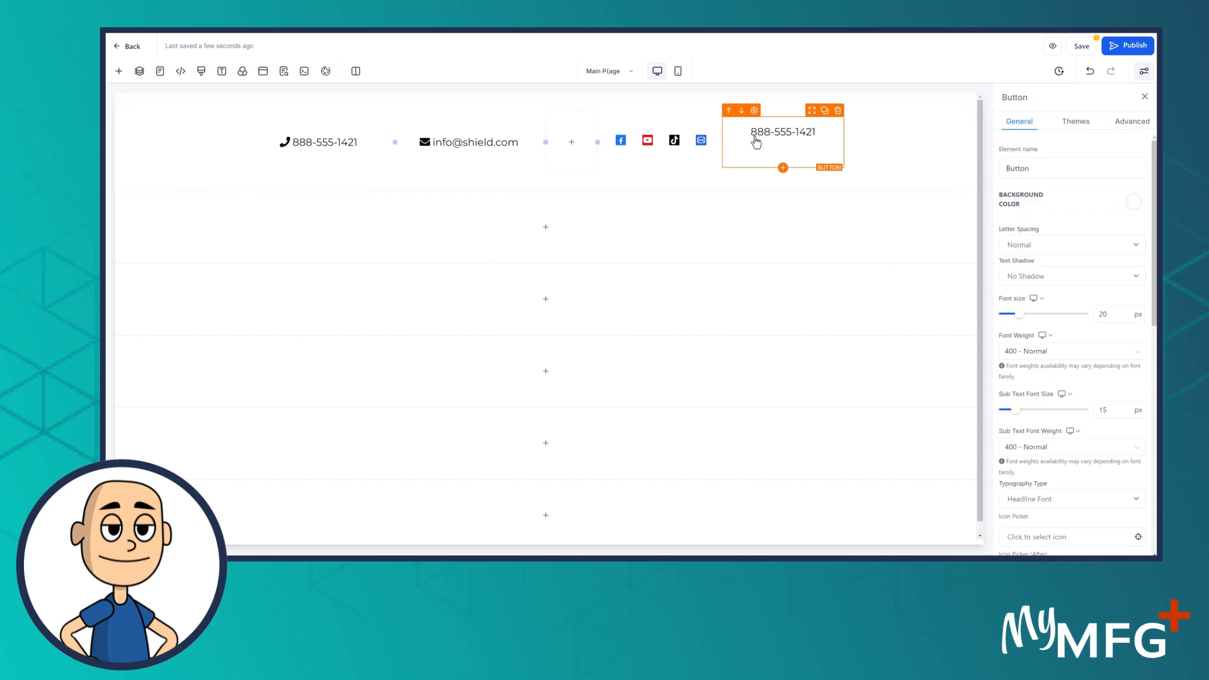
pyautogui.scroll(-6, 1071, 390)
pyautogui.scroll(-2, 1089, 418)
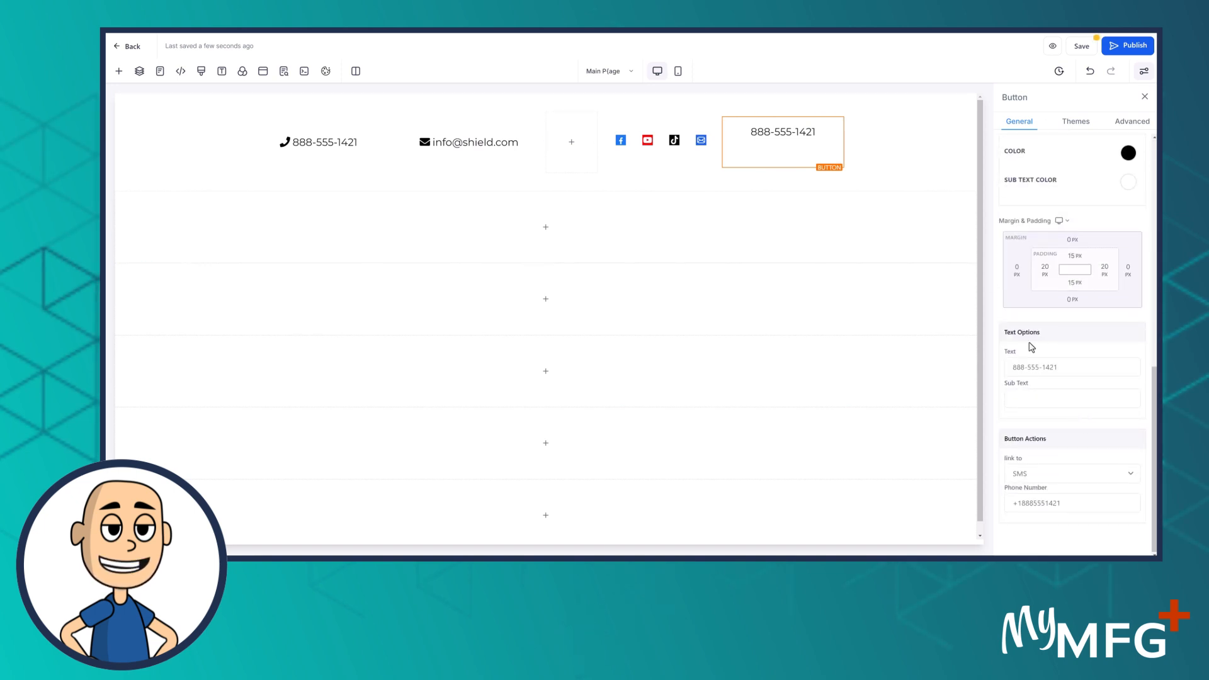
pyautogui.click(791, 119)
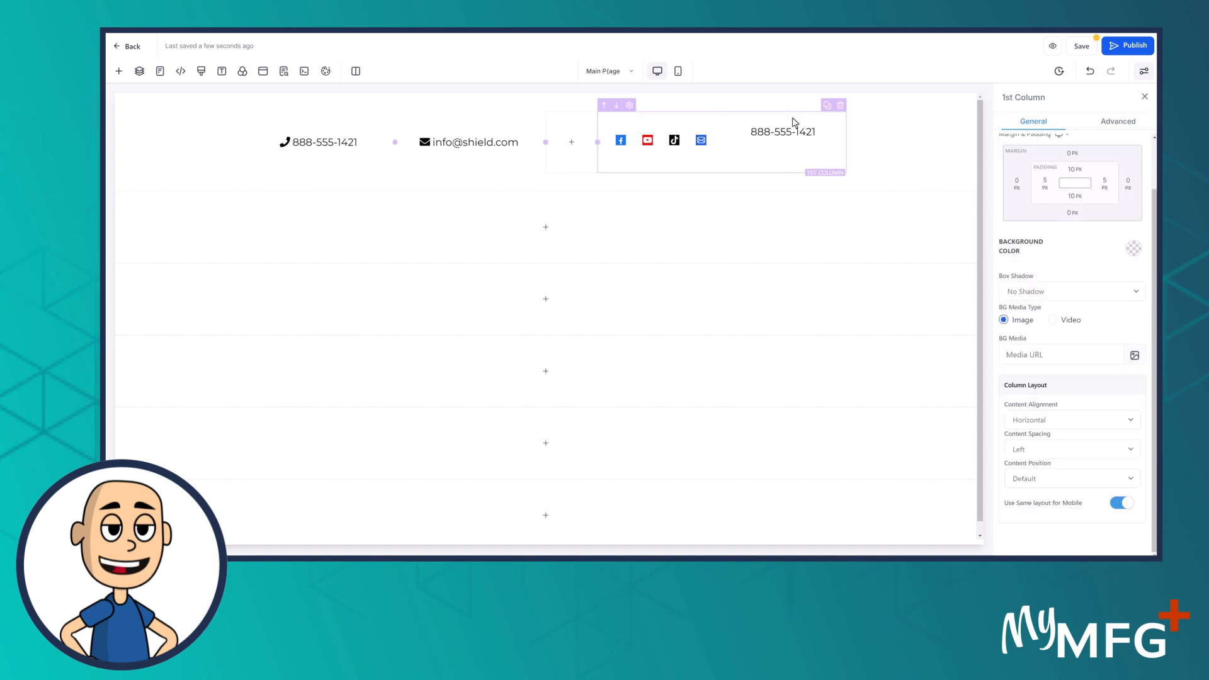
pyautogui.click(1034, 451)
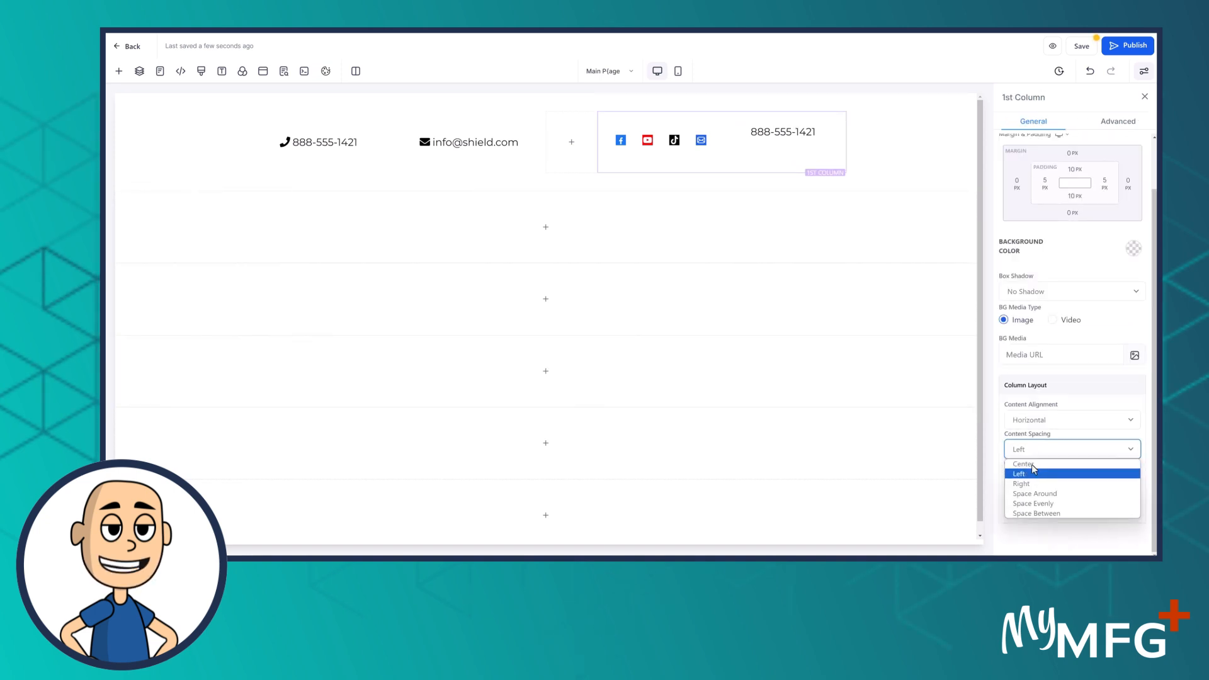
pyautogui.click(1033, 467)
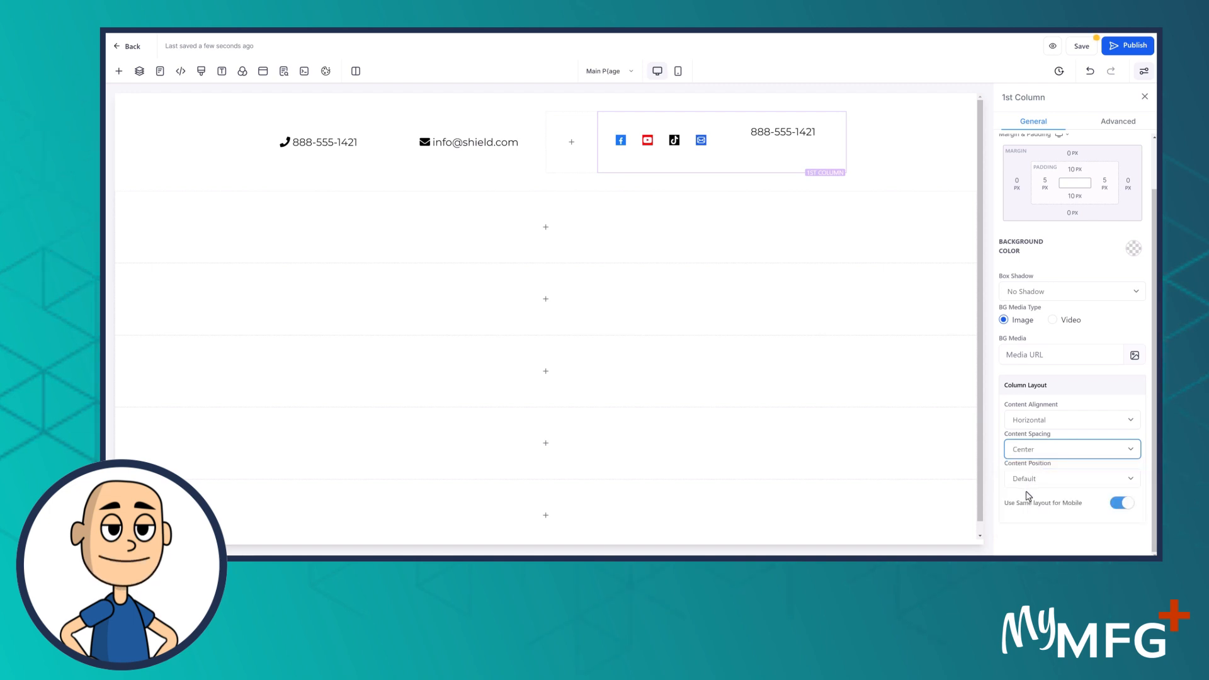
pyautogui.click(1029, 481)
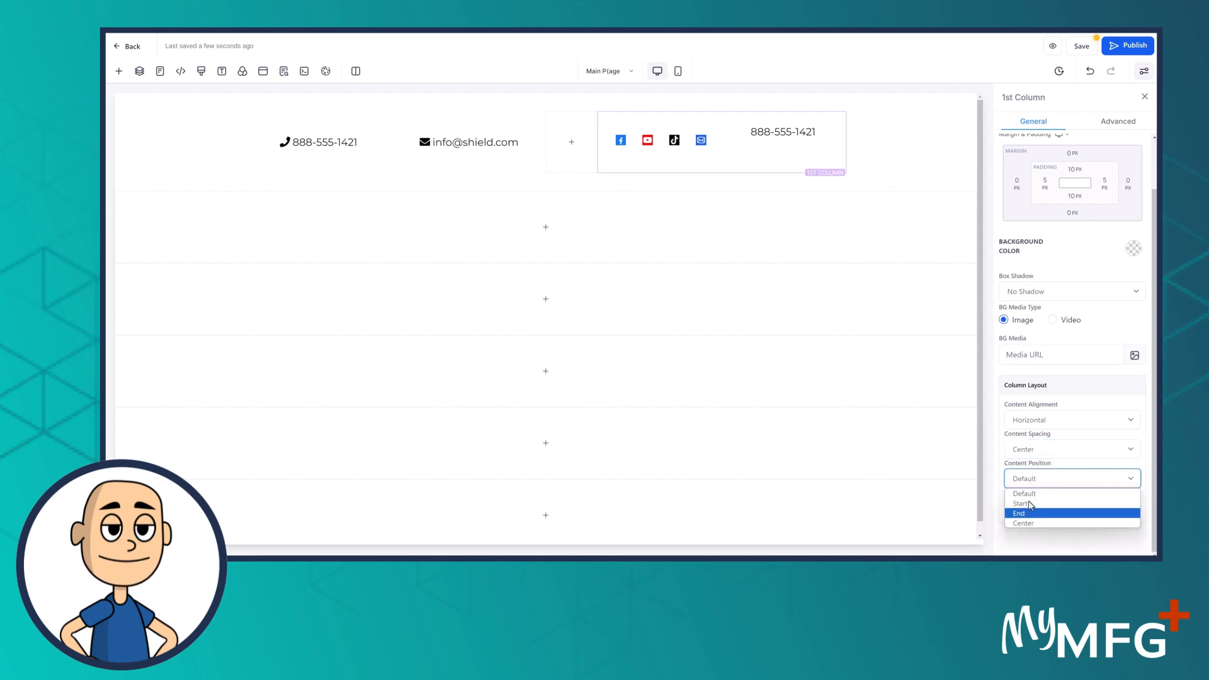
pyautogui.click(1031, 505)
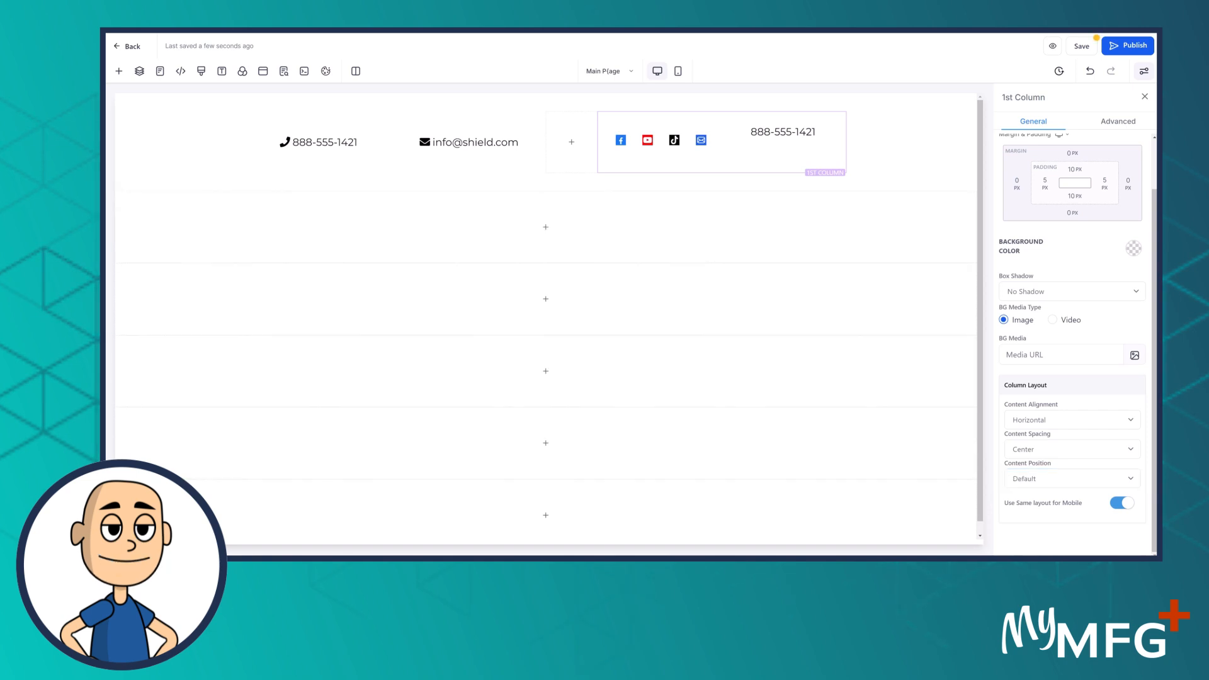
pyautogui.click(1033, 480)
pyautogui.click(1025, 523)
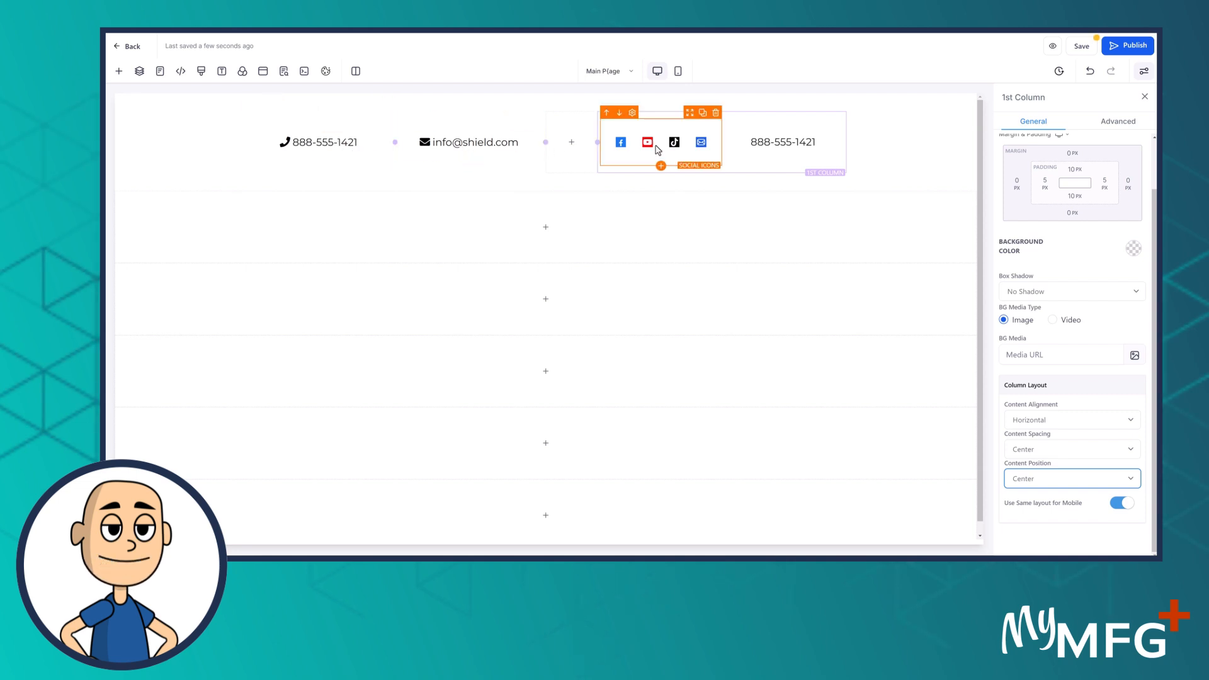
# Change the font size of the phone, e-mail and SMS phone buttons to 12 px
pyautogui.click(323, 148)
pyautogui.scroll(1, 1073, 311)
pyautogui.scroll(10, 1073, 311)
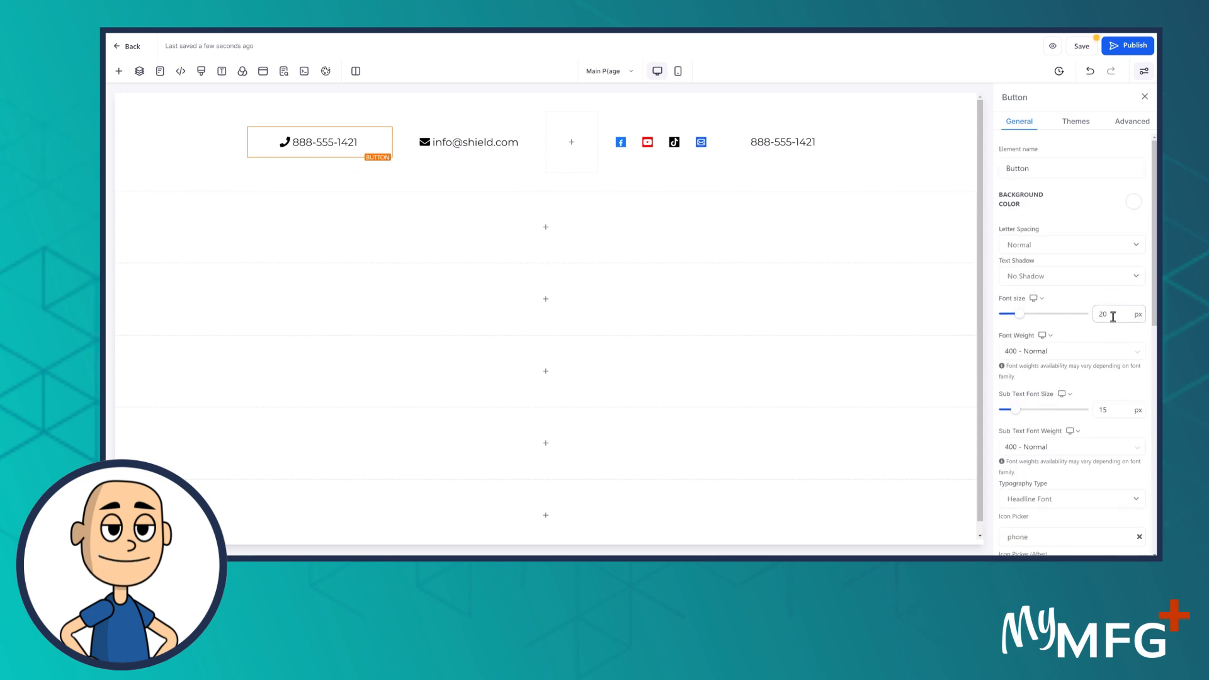
pyautogui.doubleClick(1099, 315)
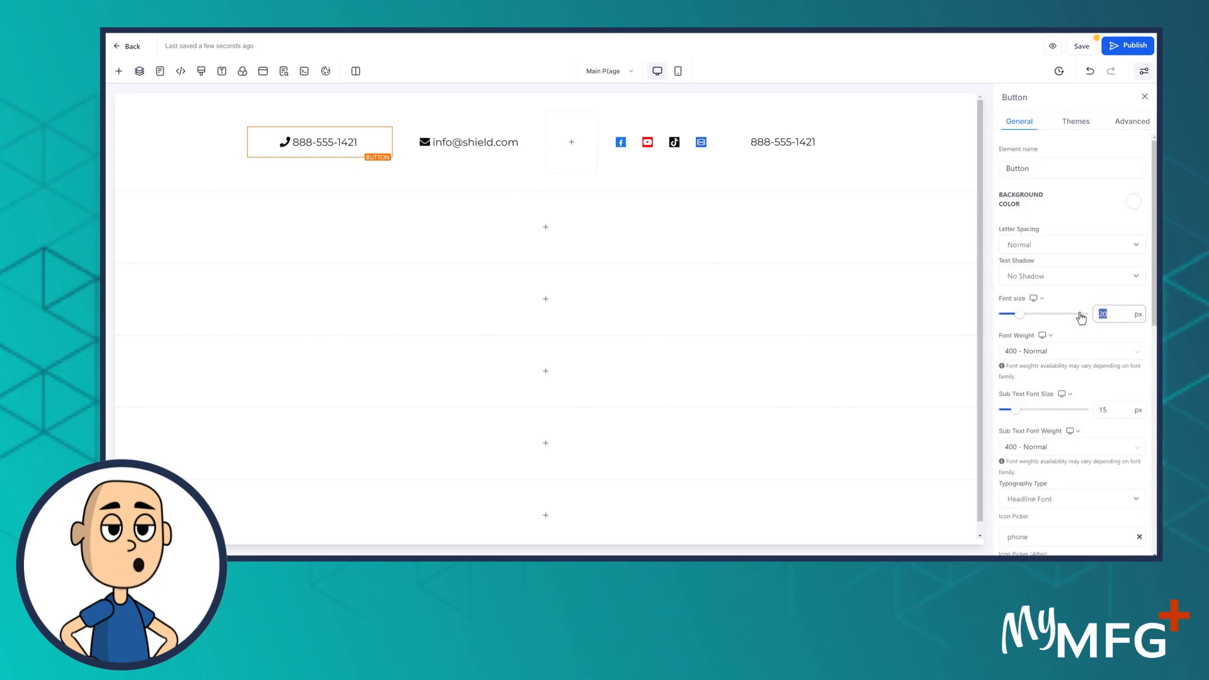
pyautogui.write('12')
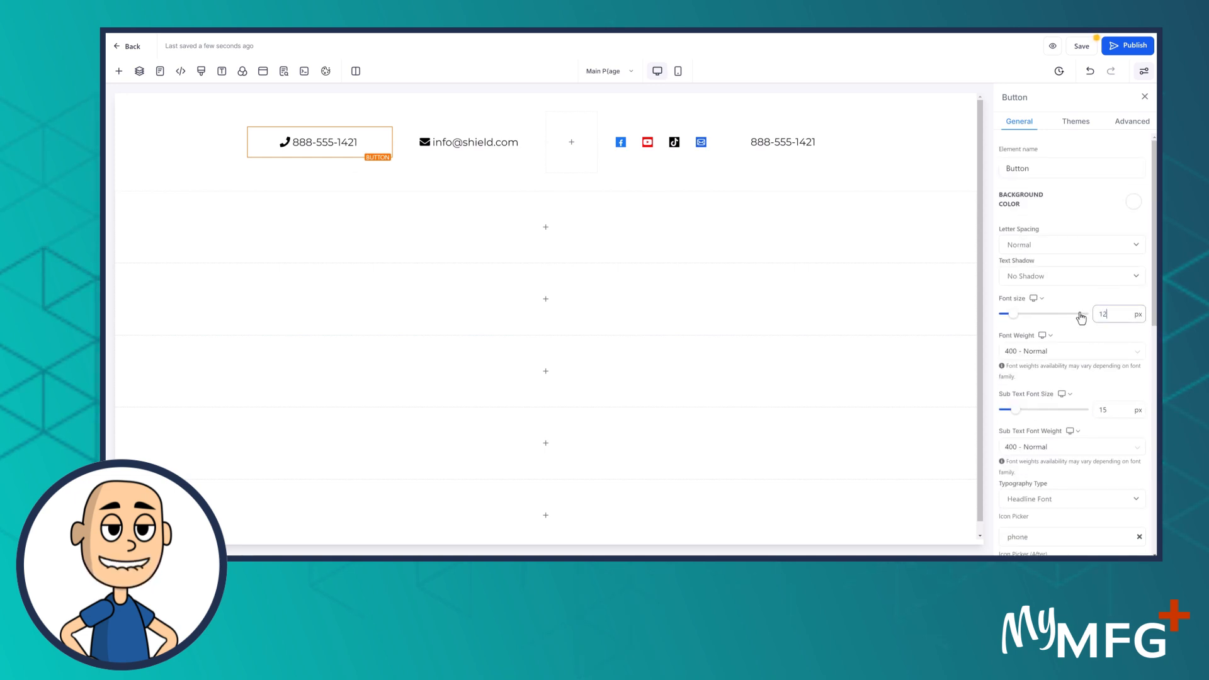
pyautogui.click(457, 144)
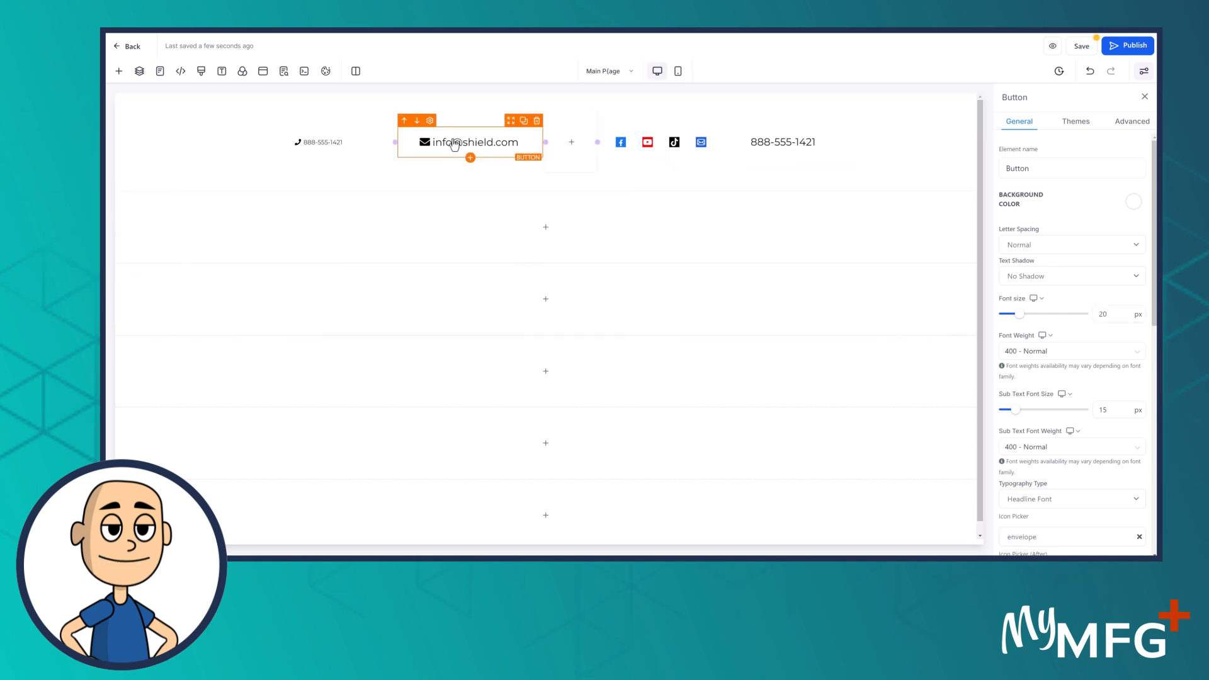
pyautogui.doubleClick(1102, 314)
pyautogui.write('12')
pyautogui.click(749, 152)
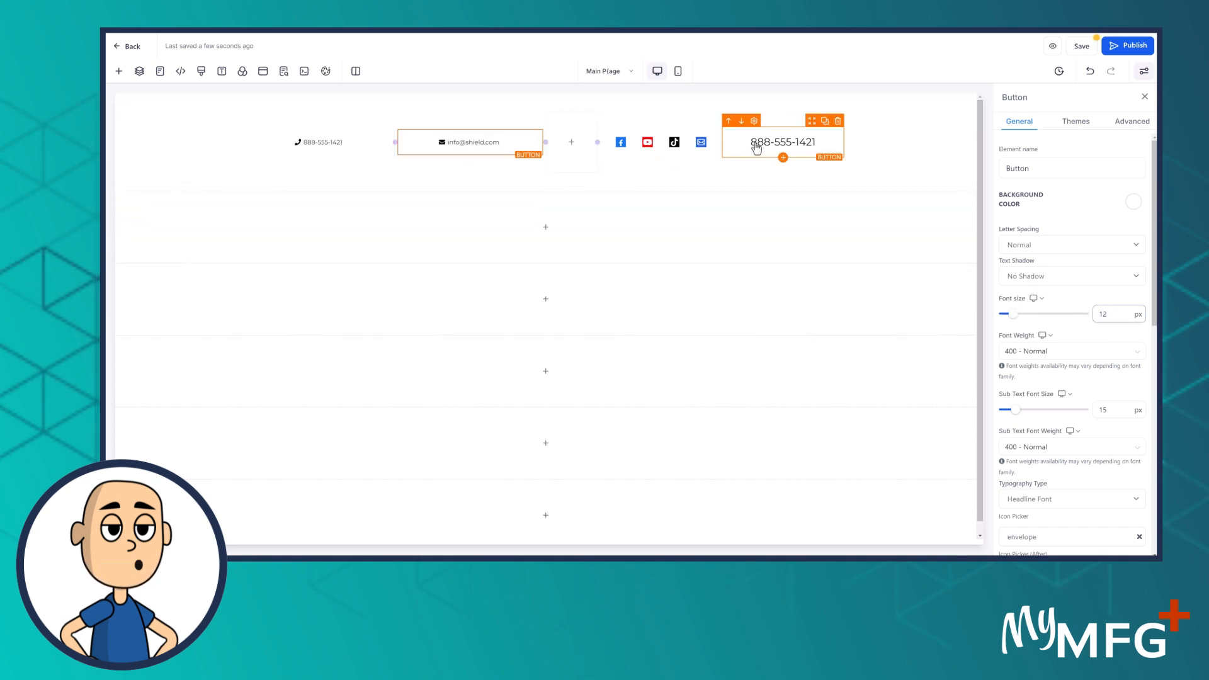
pyautogui.click(1111, 315)
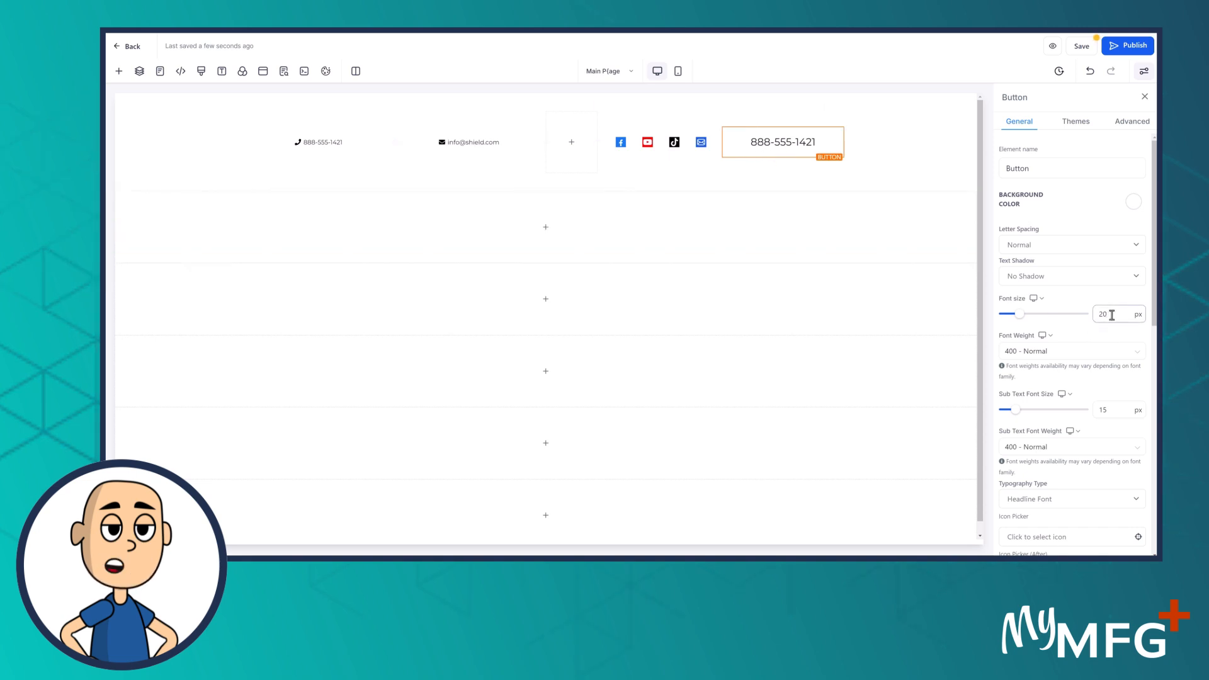
pyautogui.moveTo(1112, 314); pyautogui.dragTo(1064, 321)
pyautogui.write('12')
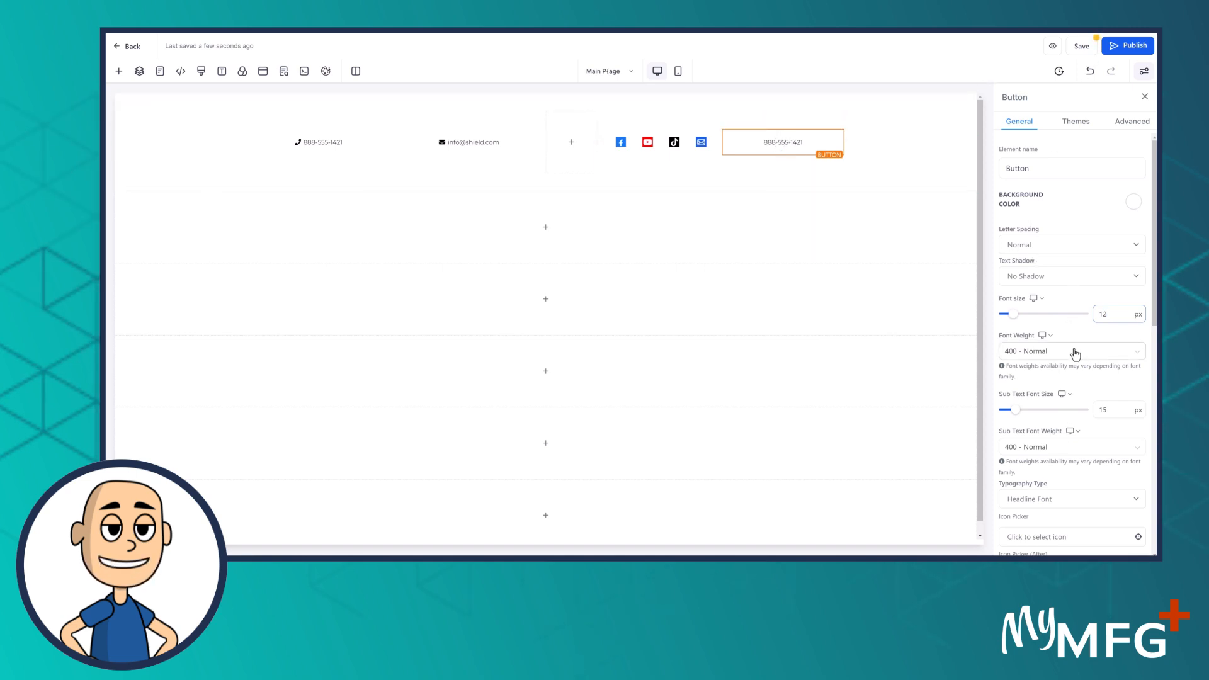
# Add a searched 'phone' icon before the right-hand button's number, then select the left phone button
pyautogui.scroll(-2, 1050, 395)
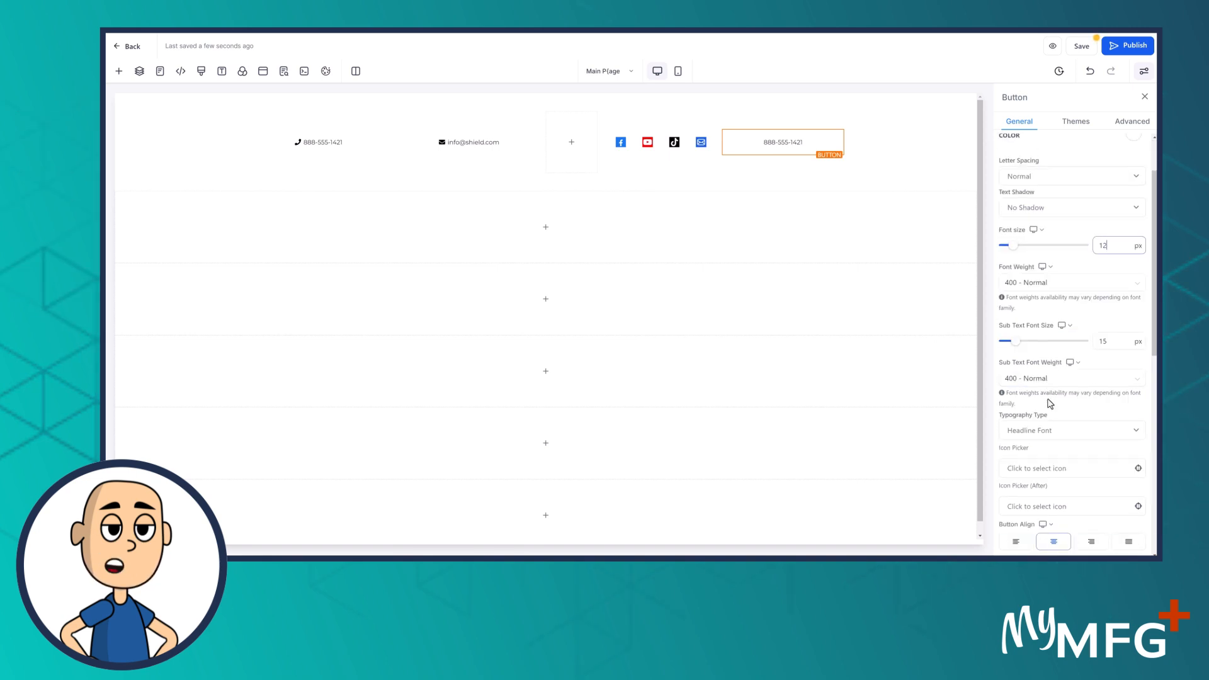
pyautogui.scroll(-4, 1050, 404)
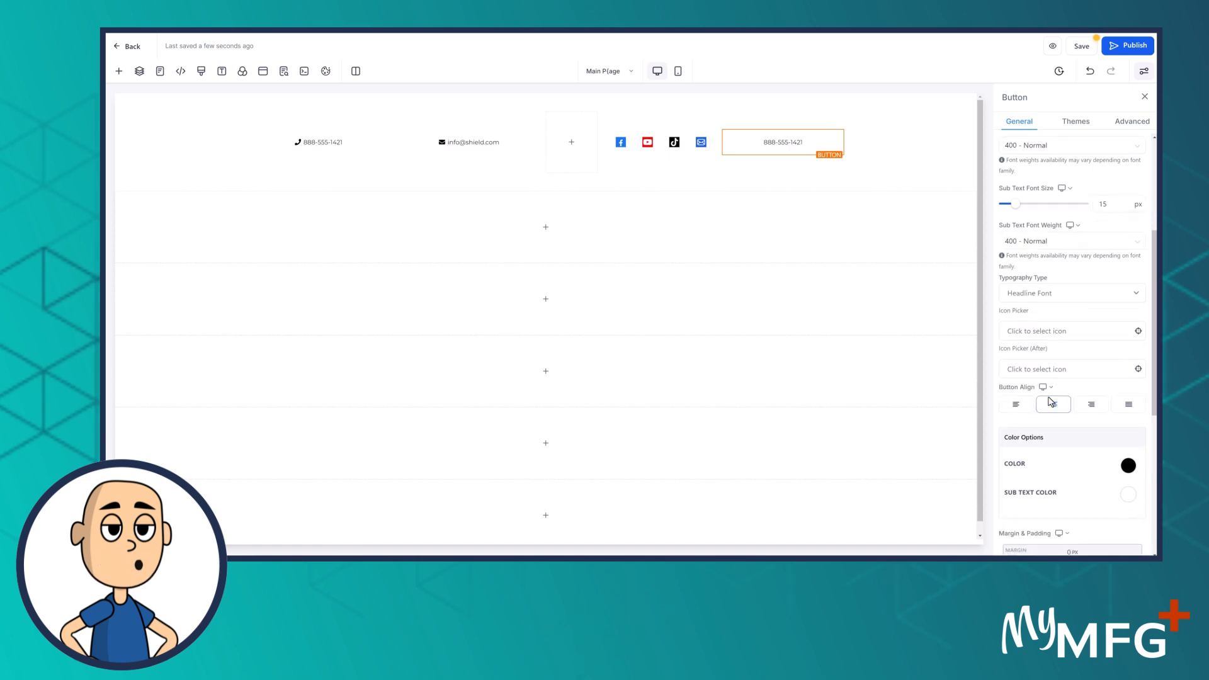
pyautogui.click(1031, 331)
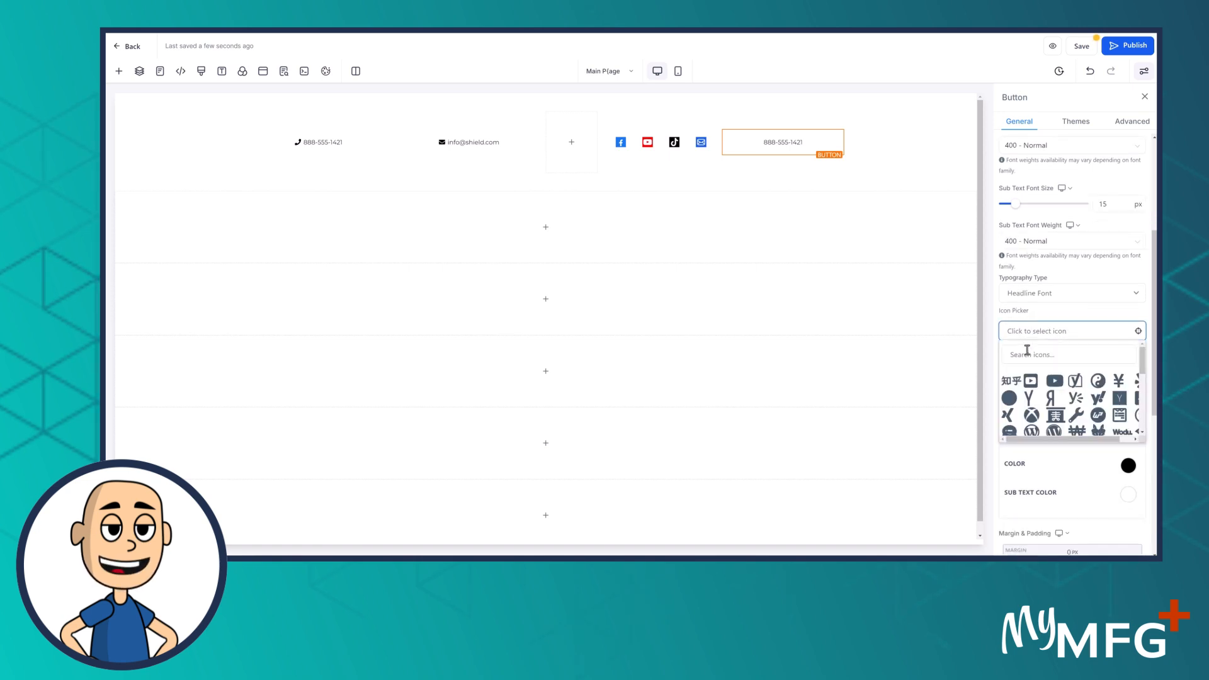
pyautogui.click(1023, 354)
pyautogui.write('phone')
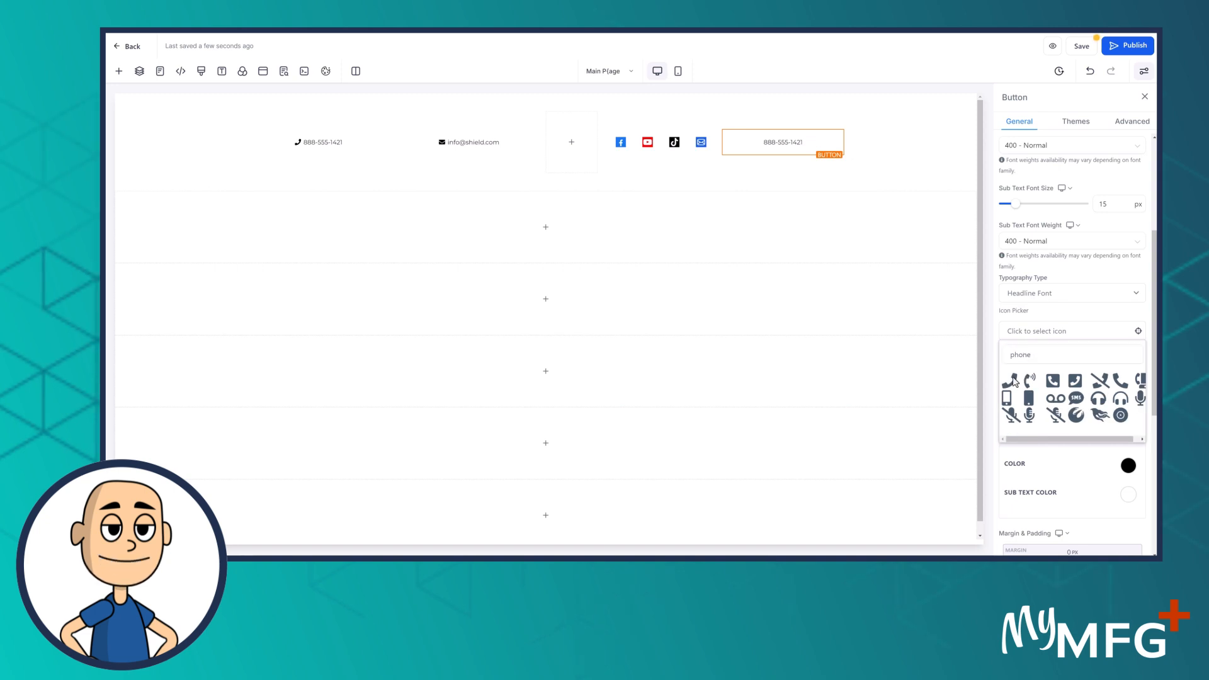
pyautogui.click(1012, 380)
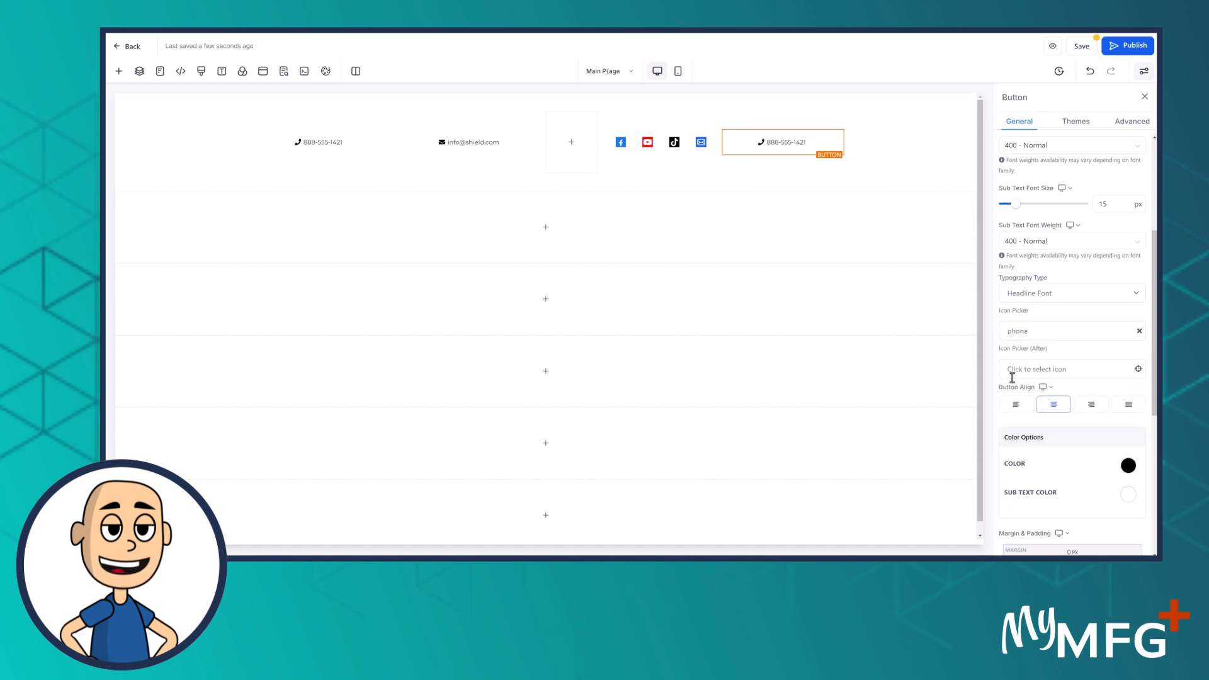
pyautogui.scroll(3, 1079, 401)
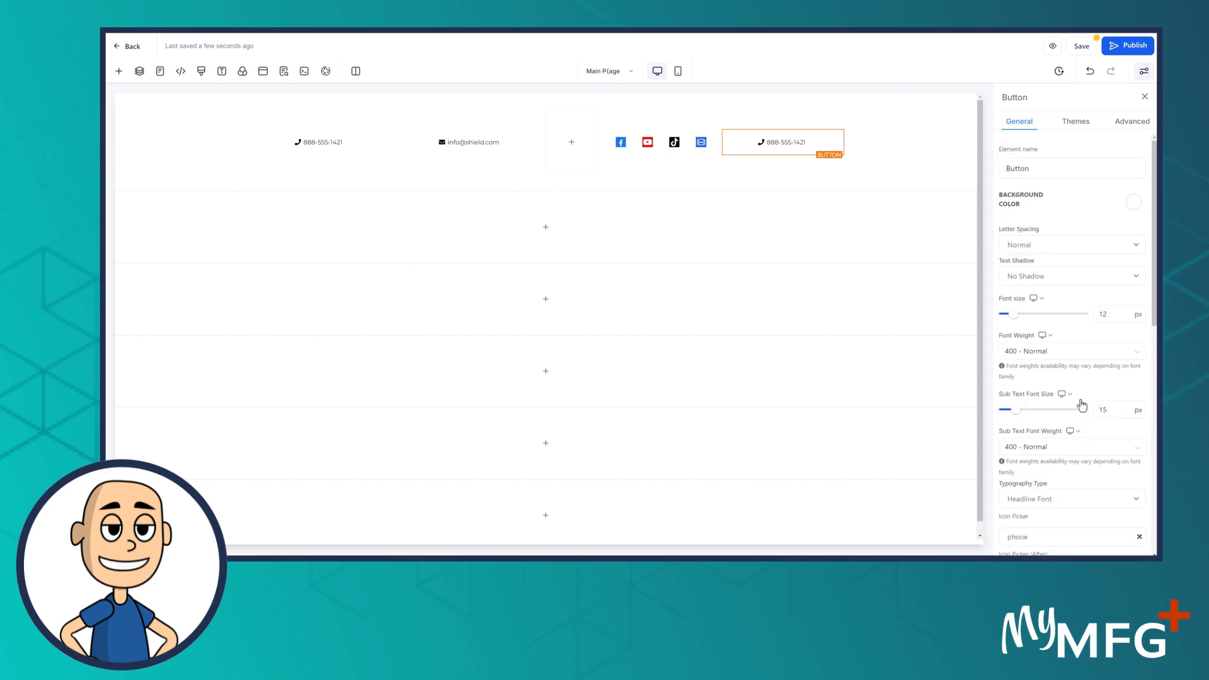
pyautogui.click(332, 146)
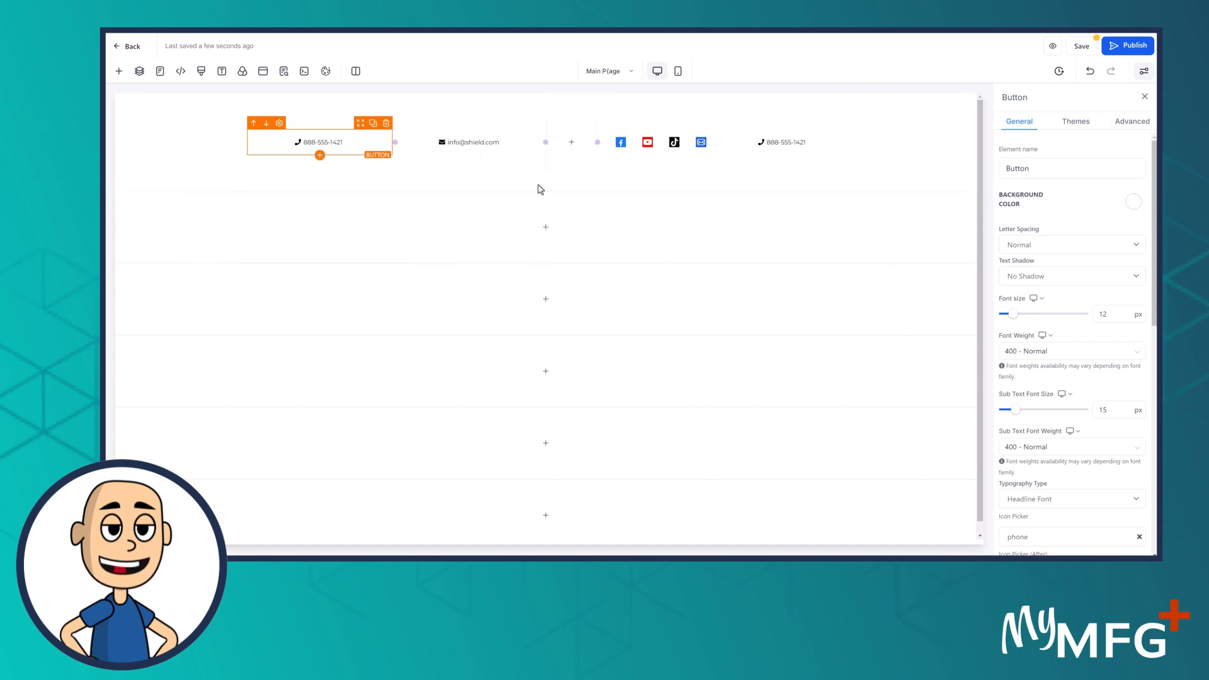
# Set font size 18 on the left phone, e-mail and right-hand phone buttons
pyautogui.click(1103, 314)
pyautogui.moveTo(1106, 313); pyautogui.dragTo(1073, 319)
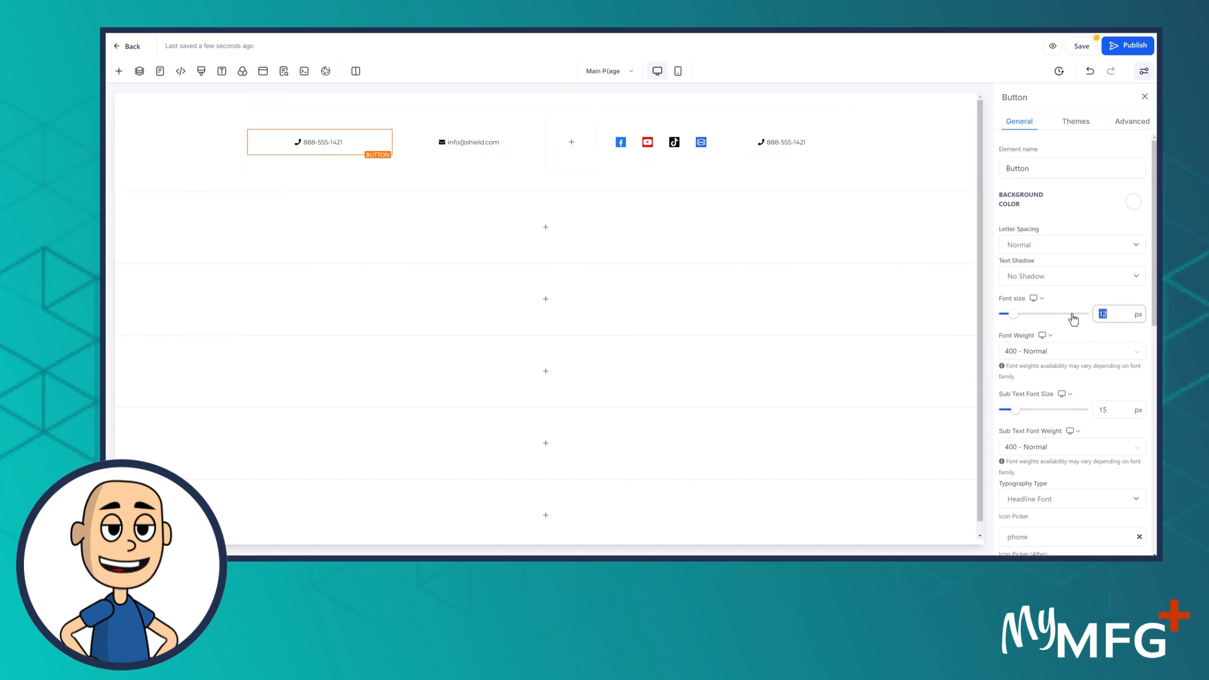
pyautogui.write('18')
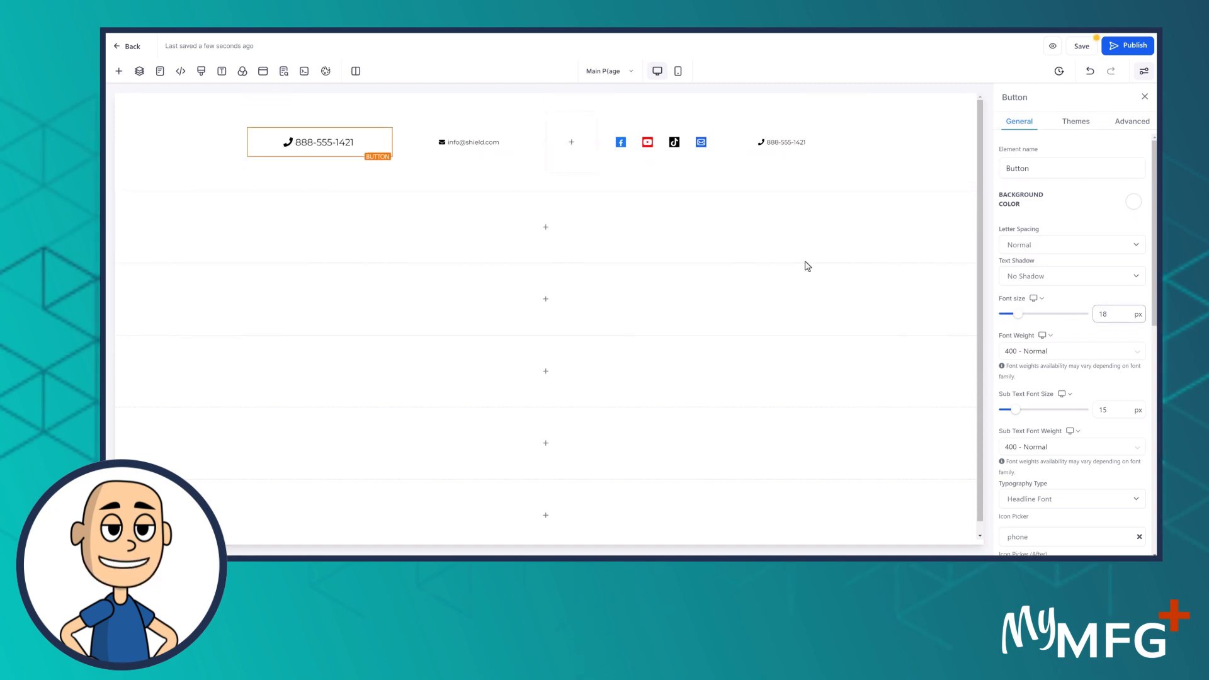
pyautogui.click(469, 145)
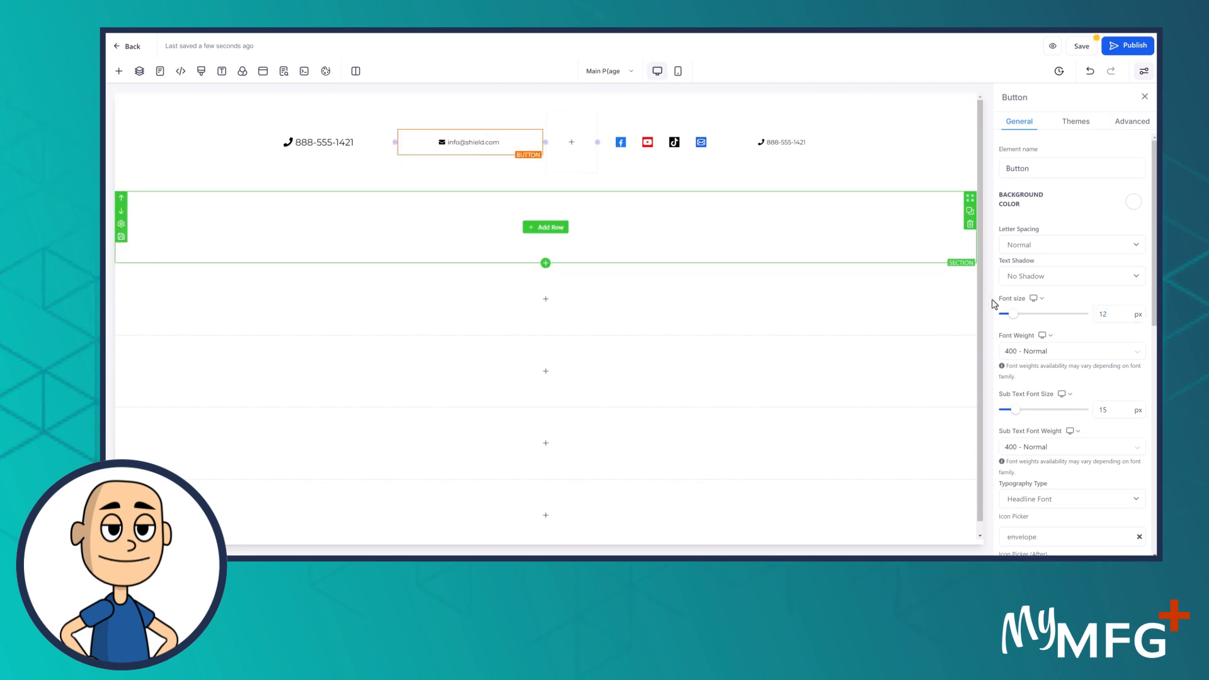
pyautogui.write('18')
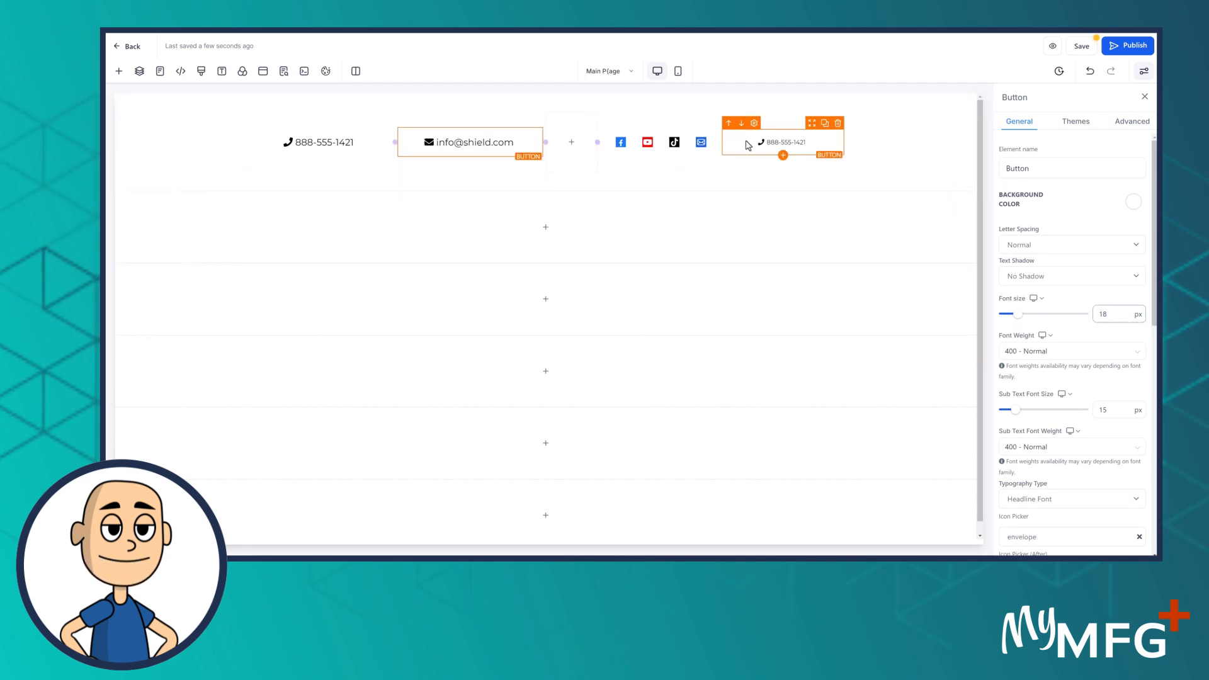
pyautogui.click(767, 145)
pyautogui.doubleClick(1109, 314)
pyautogui.write('18')
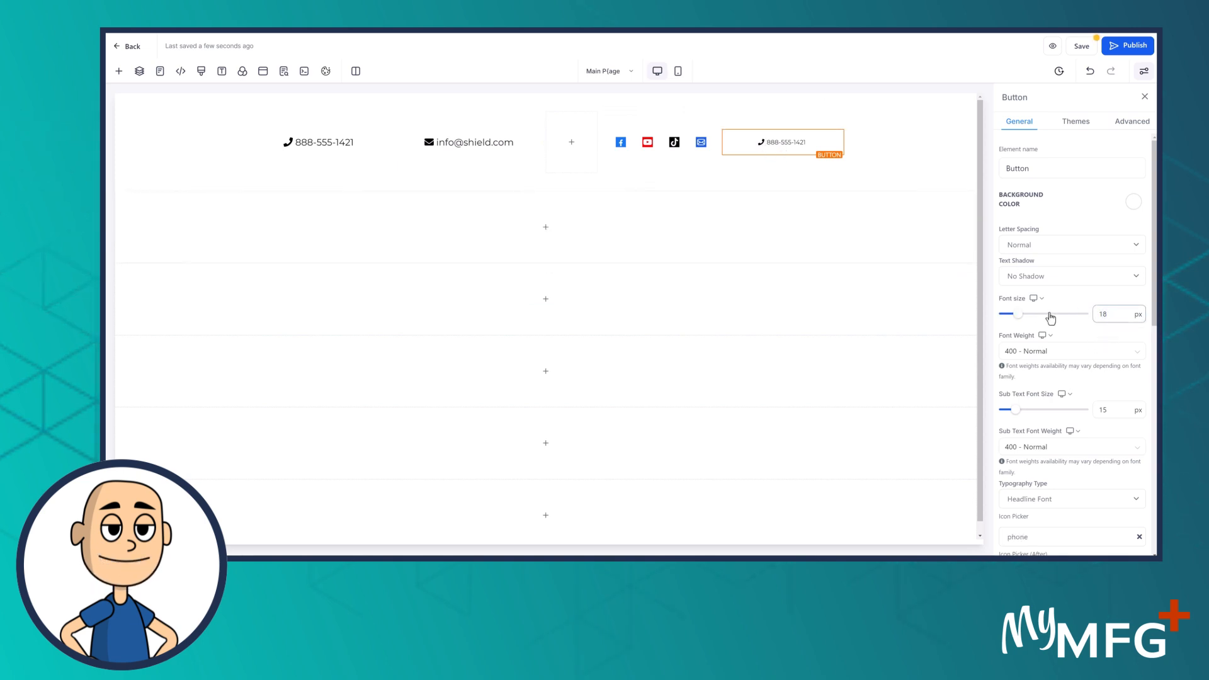
pyautogui.click(630, 251)
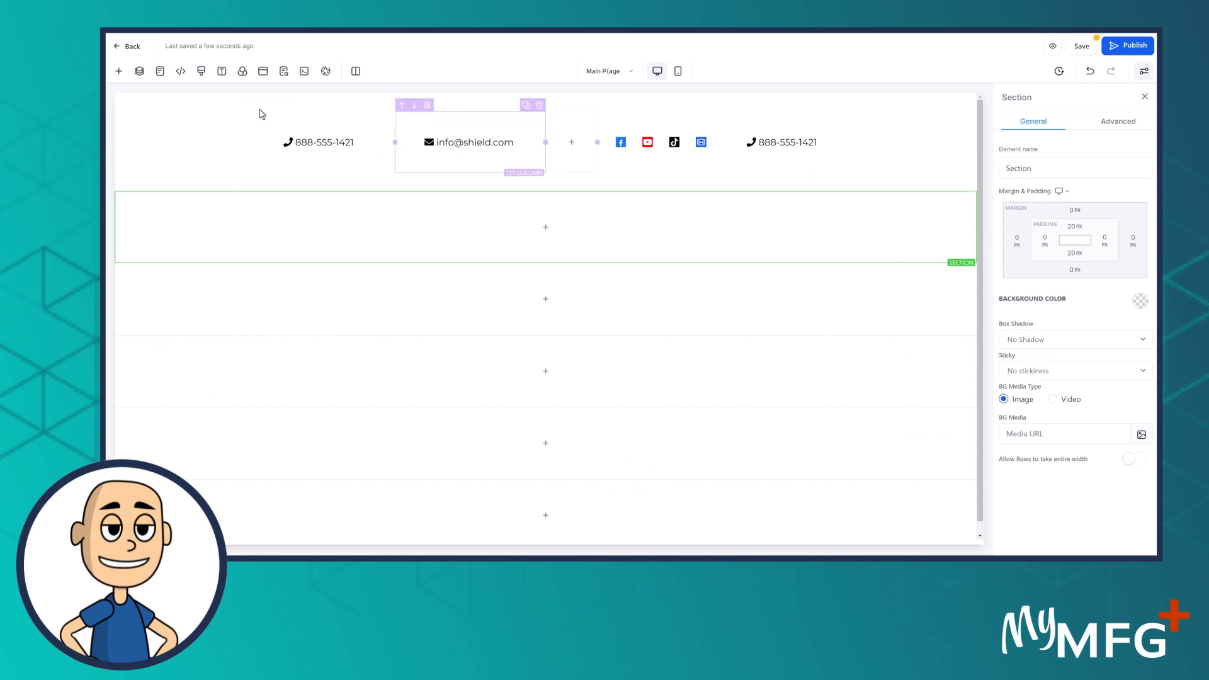
# Open the Add Elements panel's Rows layout choices
pyautogui.click(118, 72)
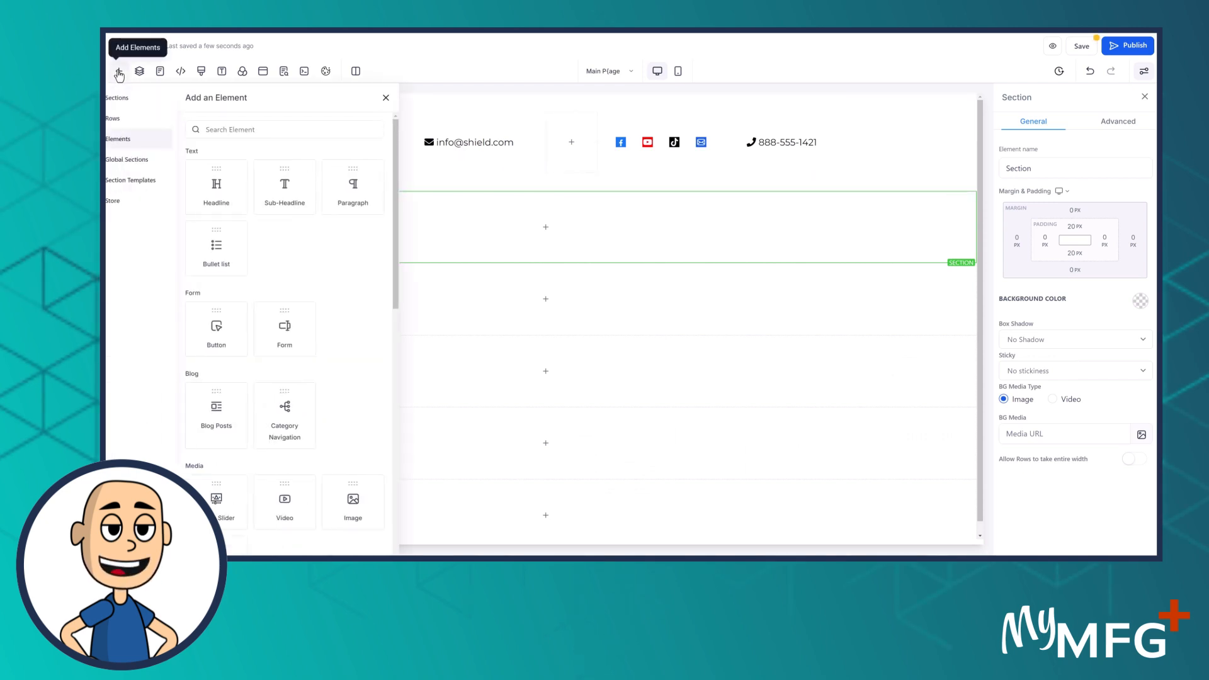
pyautogui.click(126, 119)
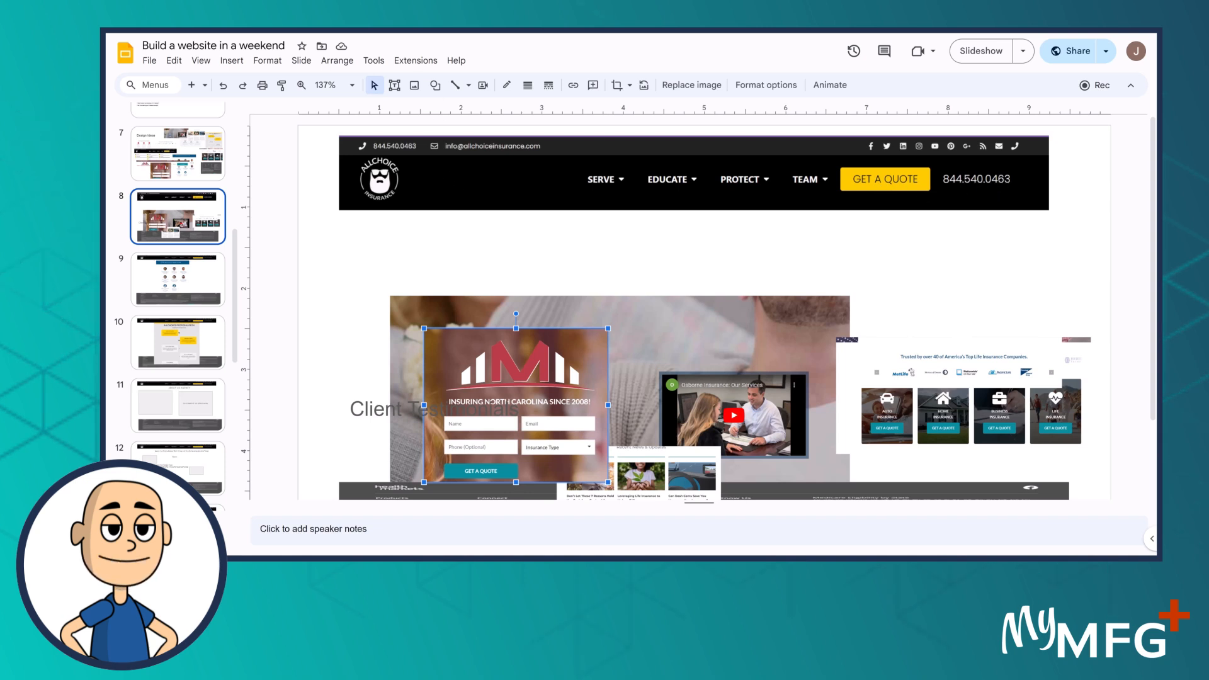
# Go back to the website builder after reviewing the slide 8 AllChoice header mockup
pyautogui.click(353, 19)
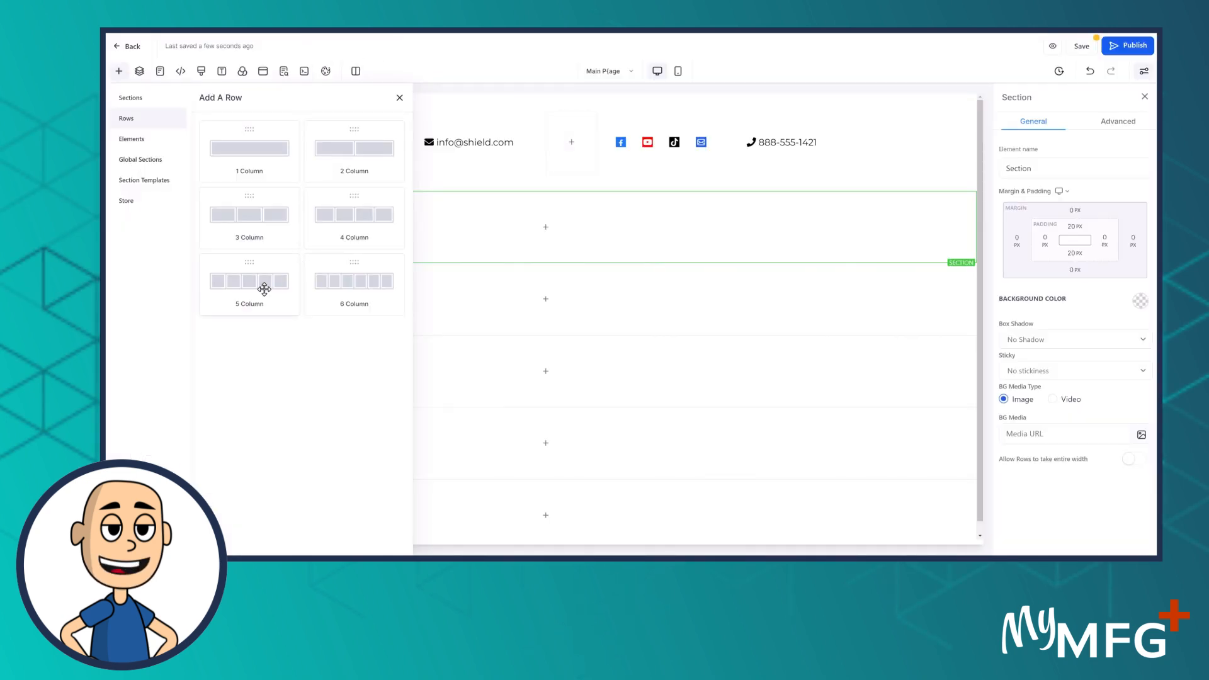
# Drop a 5 Column row into the empty section below the contact row
pyautogui.moveTo(259, 286); pyautogui.dragTo(592, 183)
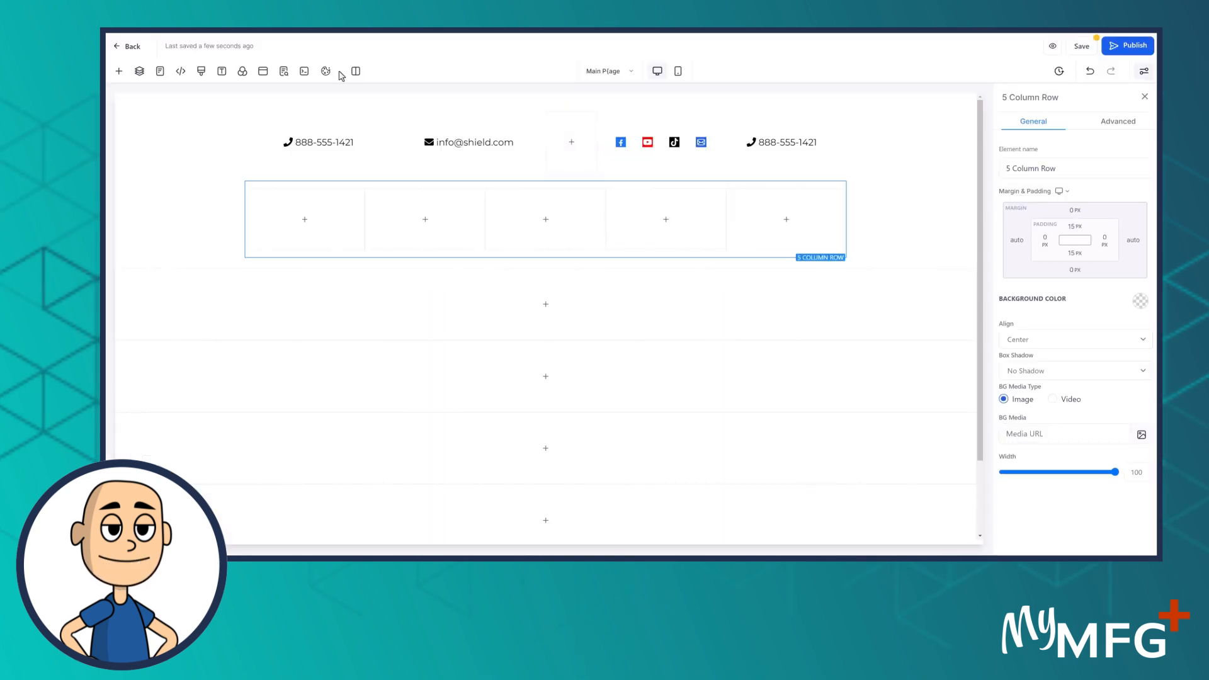
pyautogui.moveTo(302, 225)
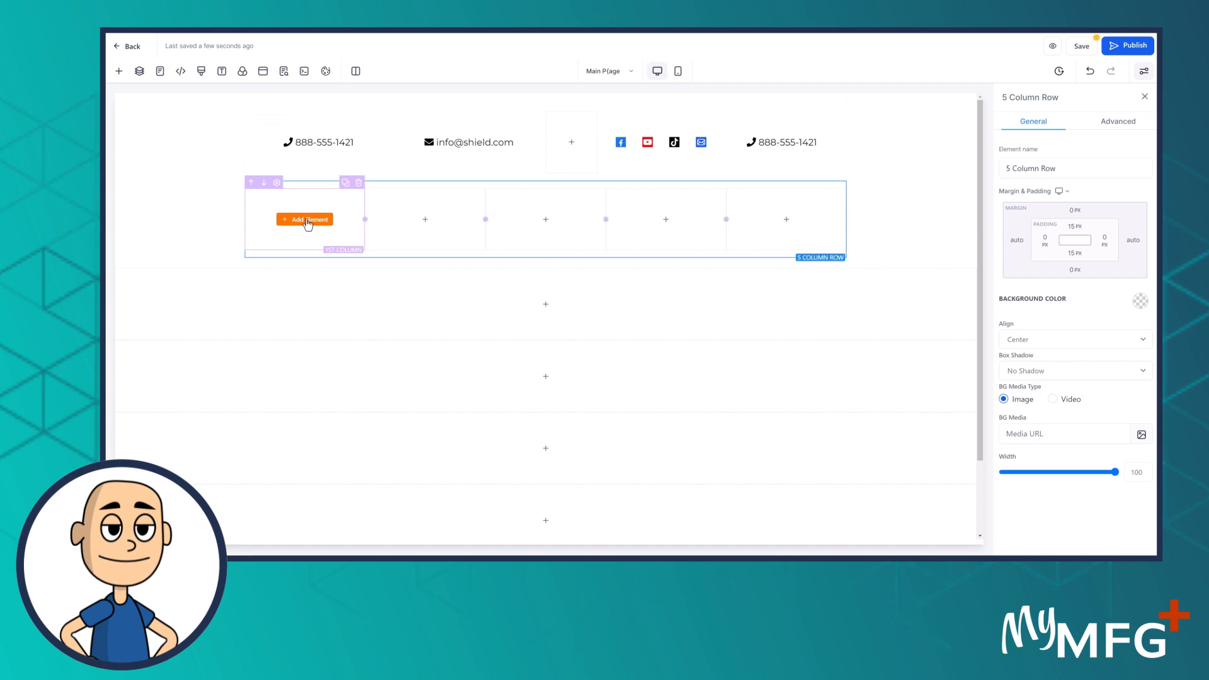
# Place an Image element in the row's first column
pyautogui.click(307, 220)
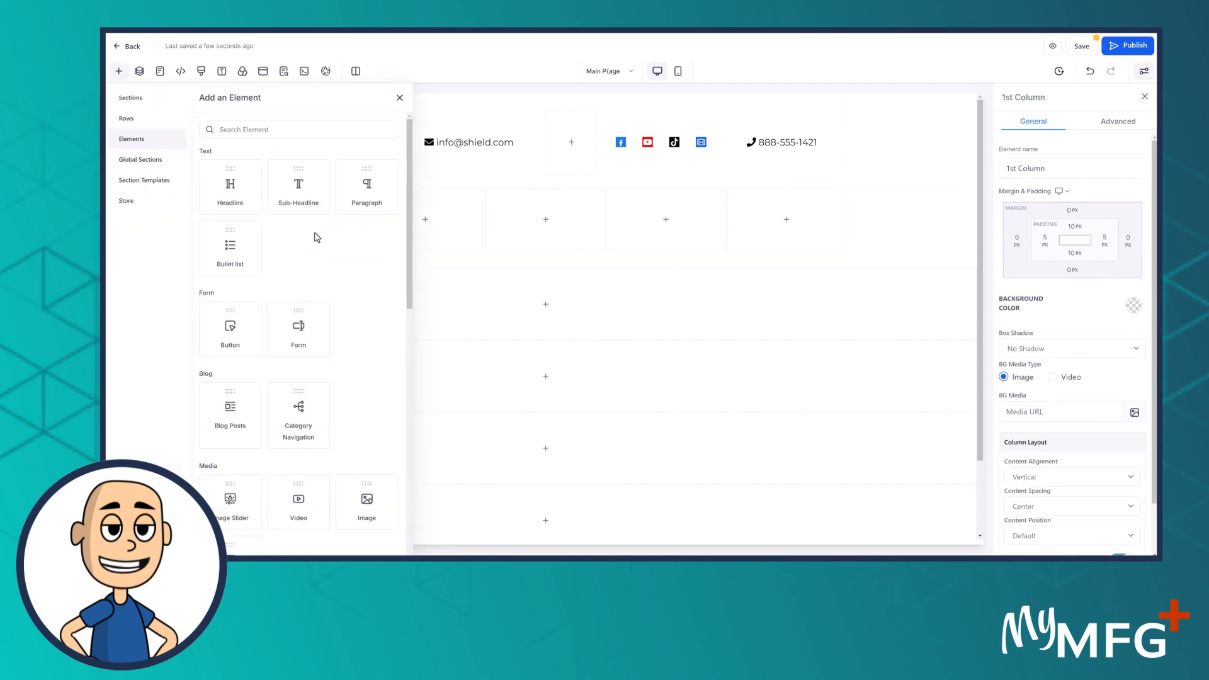
pyautogui.scroll(-2, 369, 353)
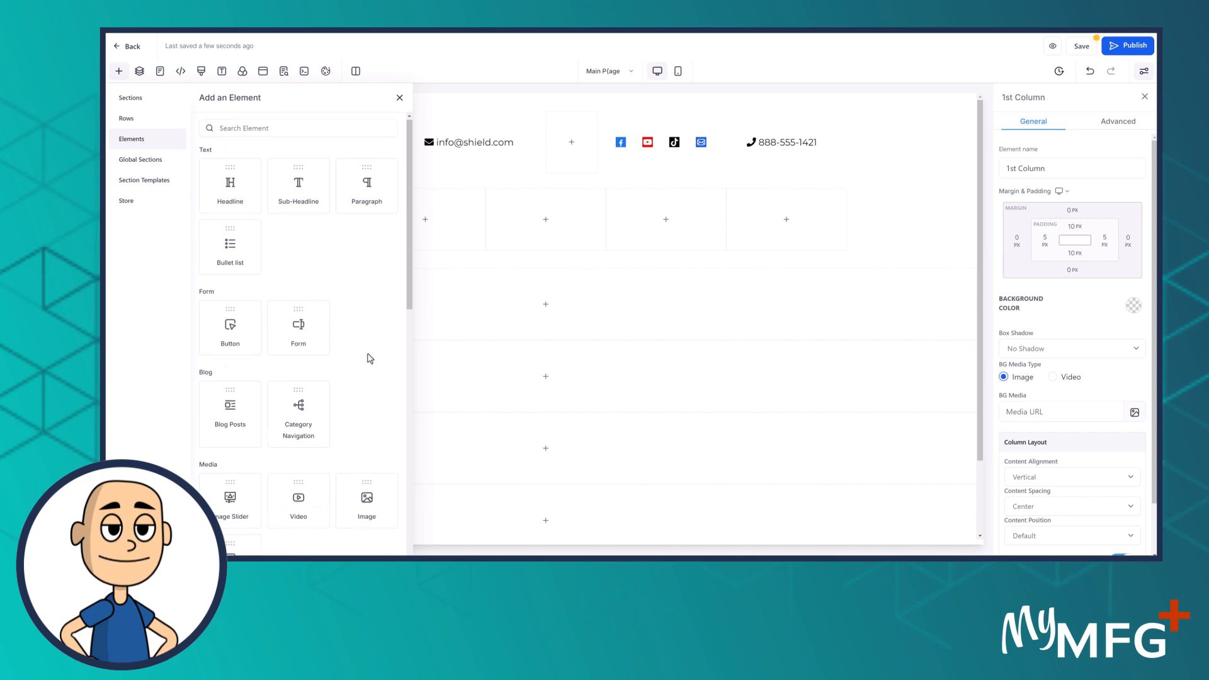
pyautogui.moveTo(369, 353); pyautogui.dragTo(318, 220)
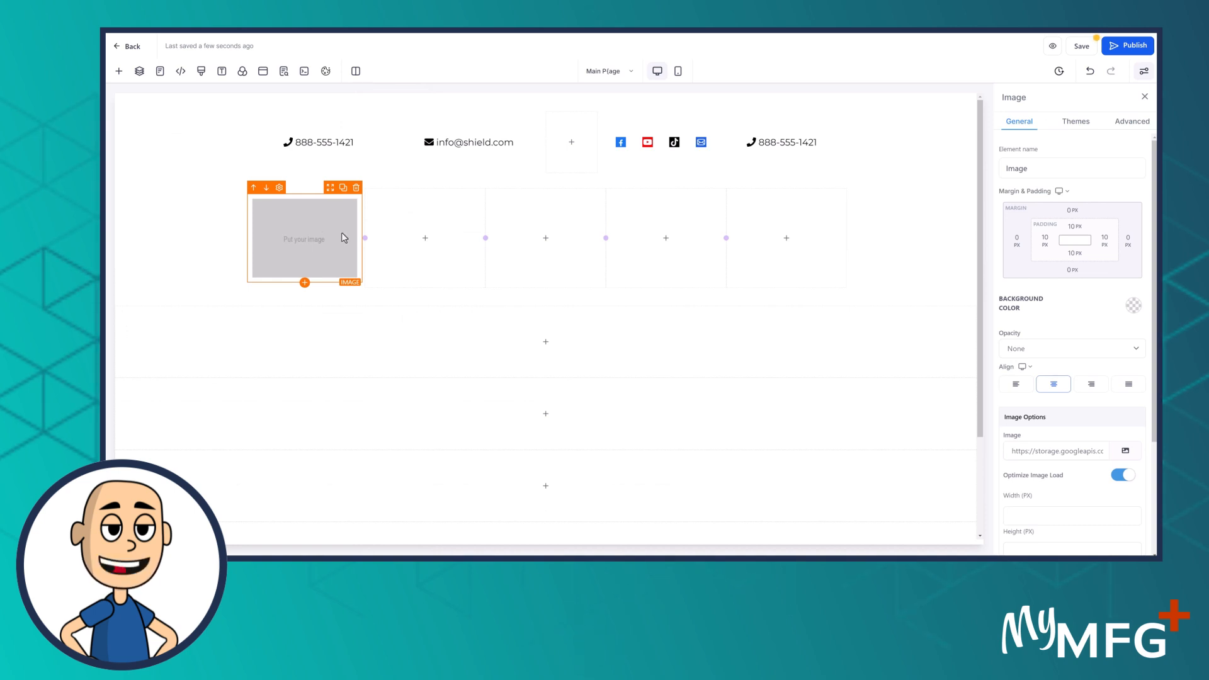
pyautogui.moveTo(421, 231)
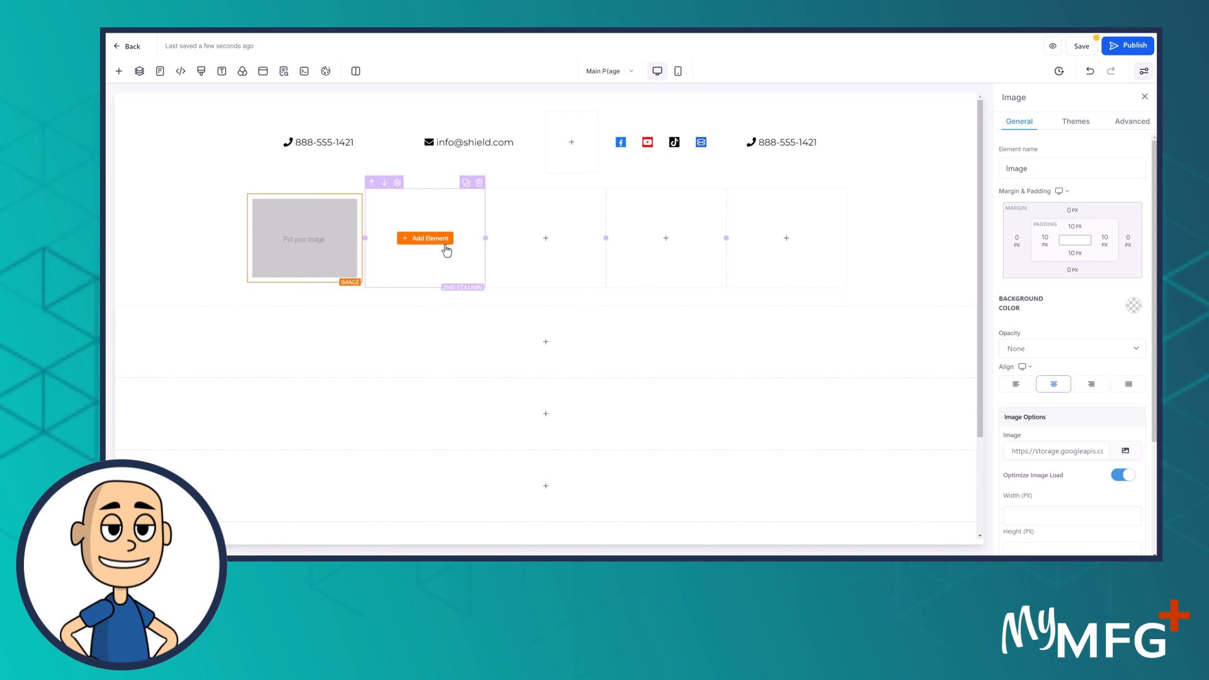
# Place a Navigation Menu element in the row's third column
pyautogui.click(550, 243)
pyautogui.scroll(-2, 307, 417)
pyautogui.scroll(-5, 306, 417)
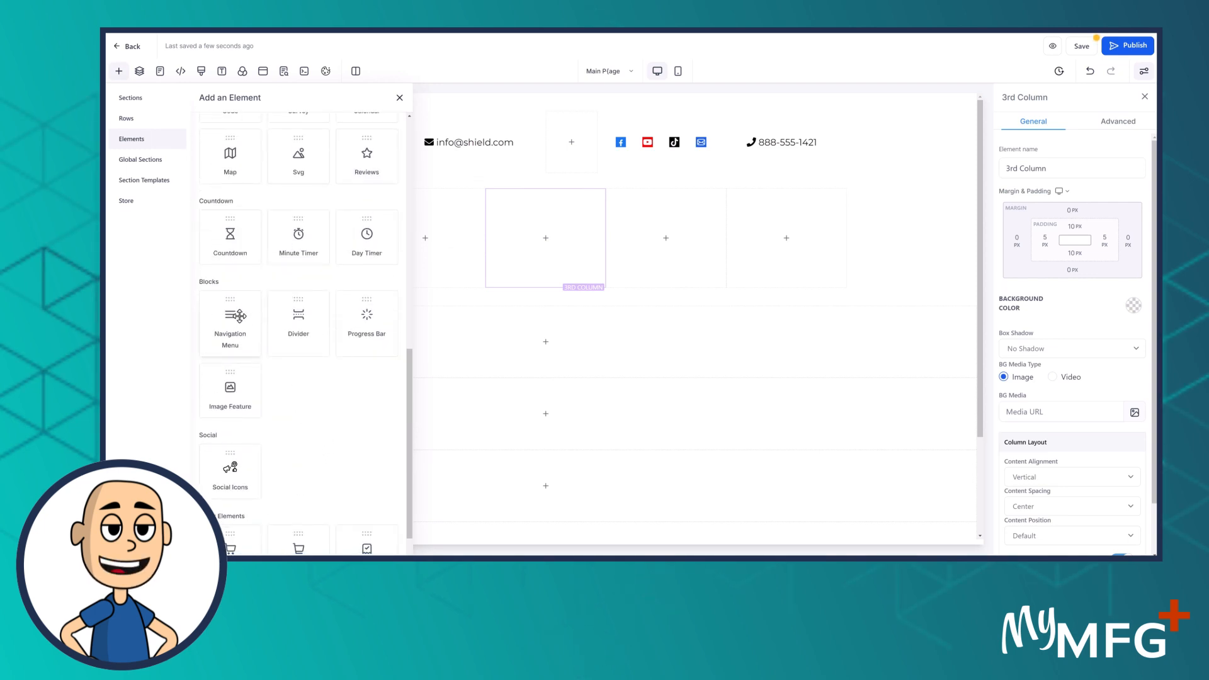
pyautogui.moveTo(237, 313); pyautogui.dragTo(553, 247)
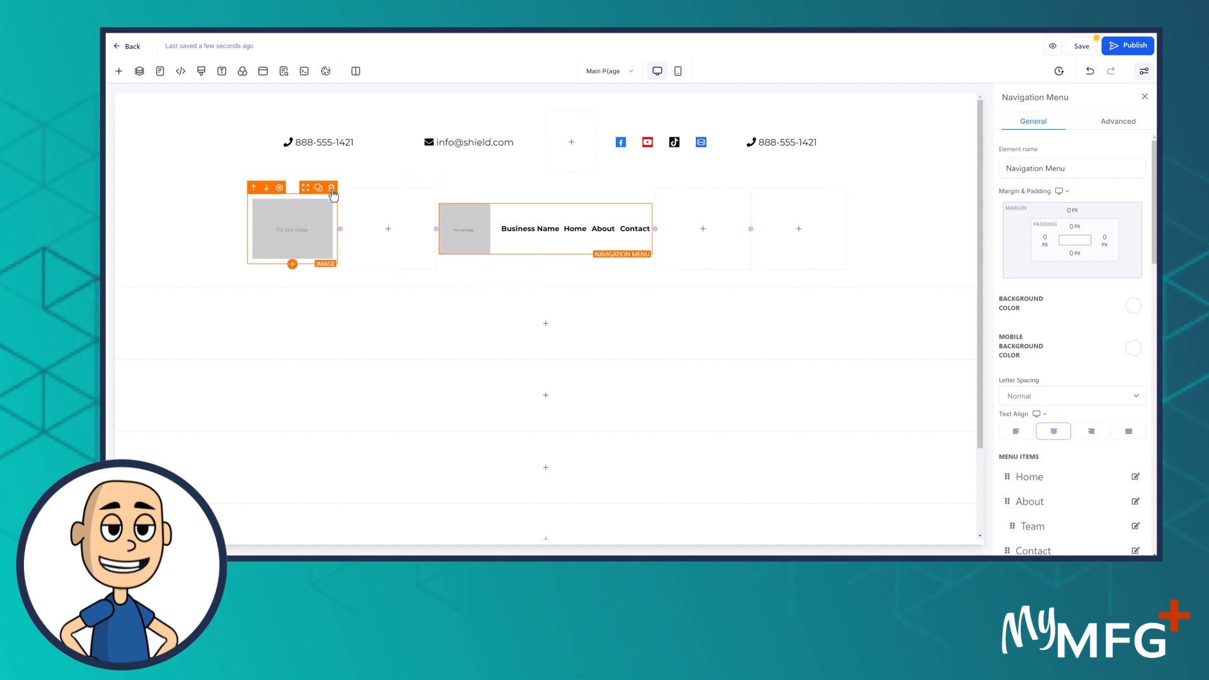
# Delete the image placeholder and both empty columns ahead of the navigation menu, then select the row
pyautogui.click(332, 189)
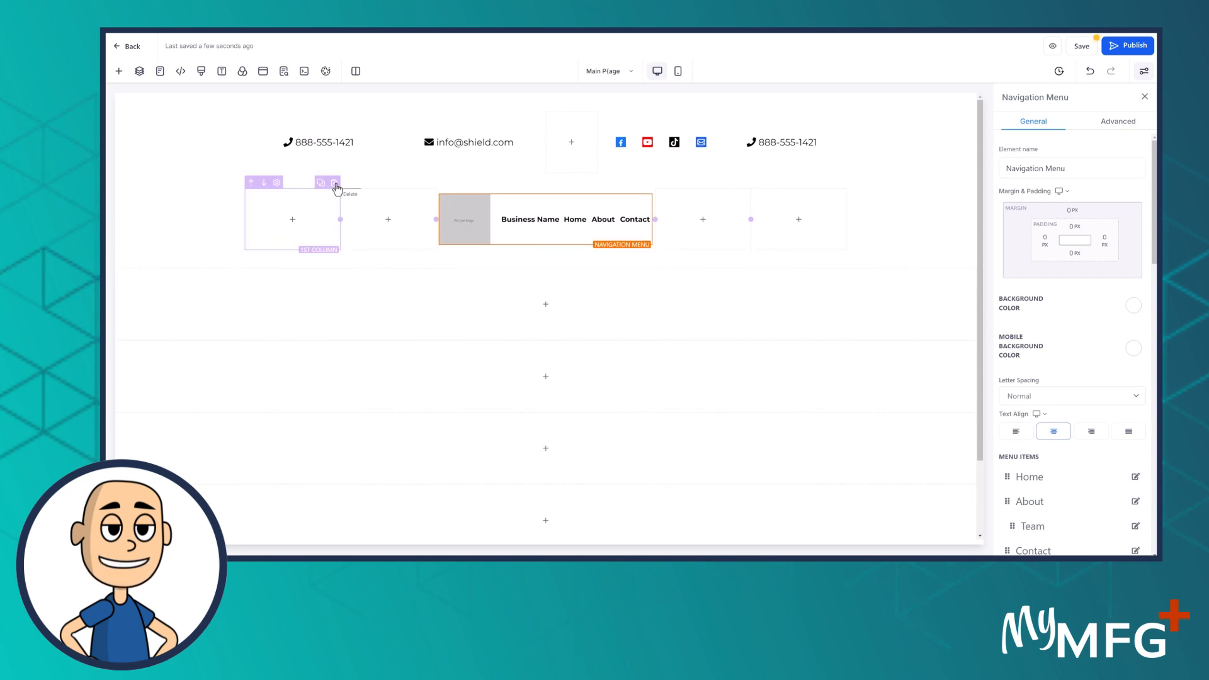
pyautogui.click(336, 184)
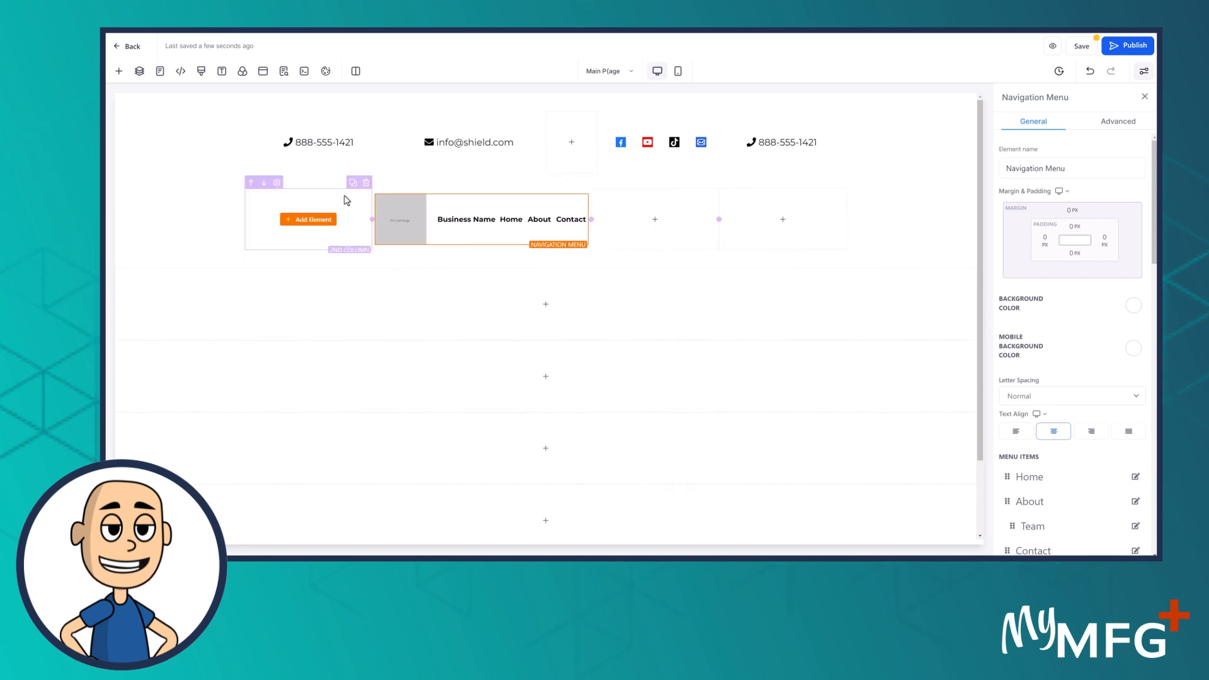
pyautogui.click(367, 184)
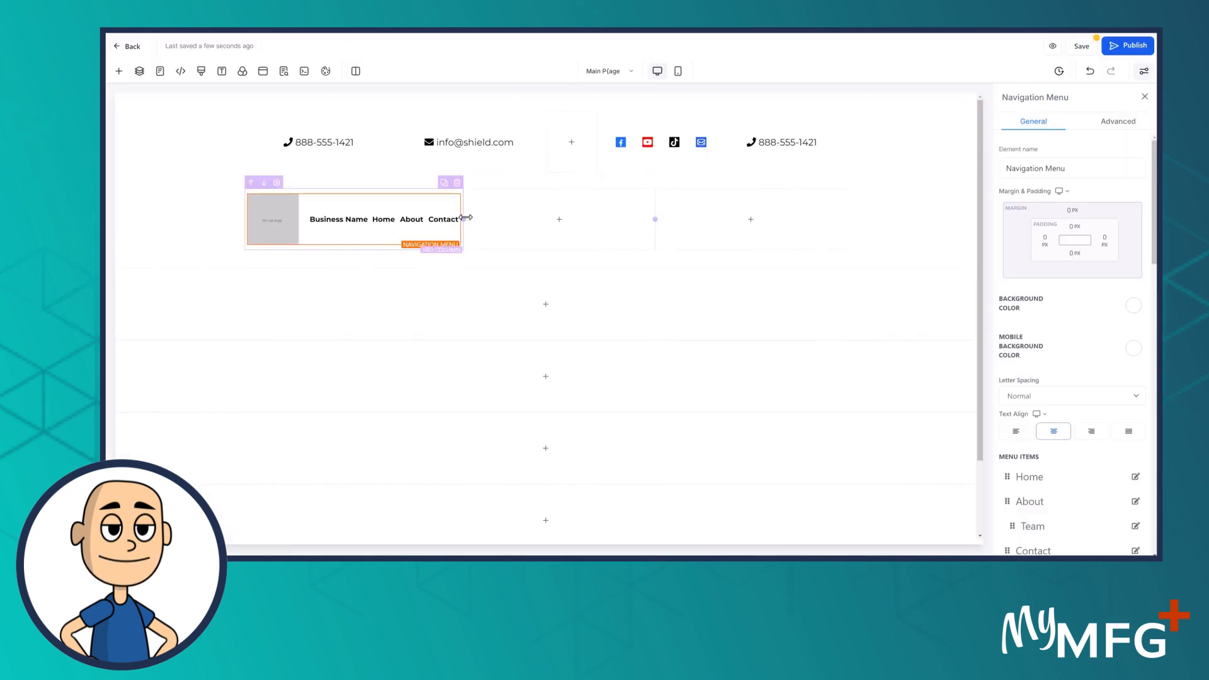
pyautogui.click(555, 225)
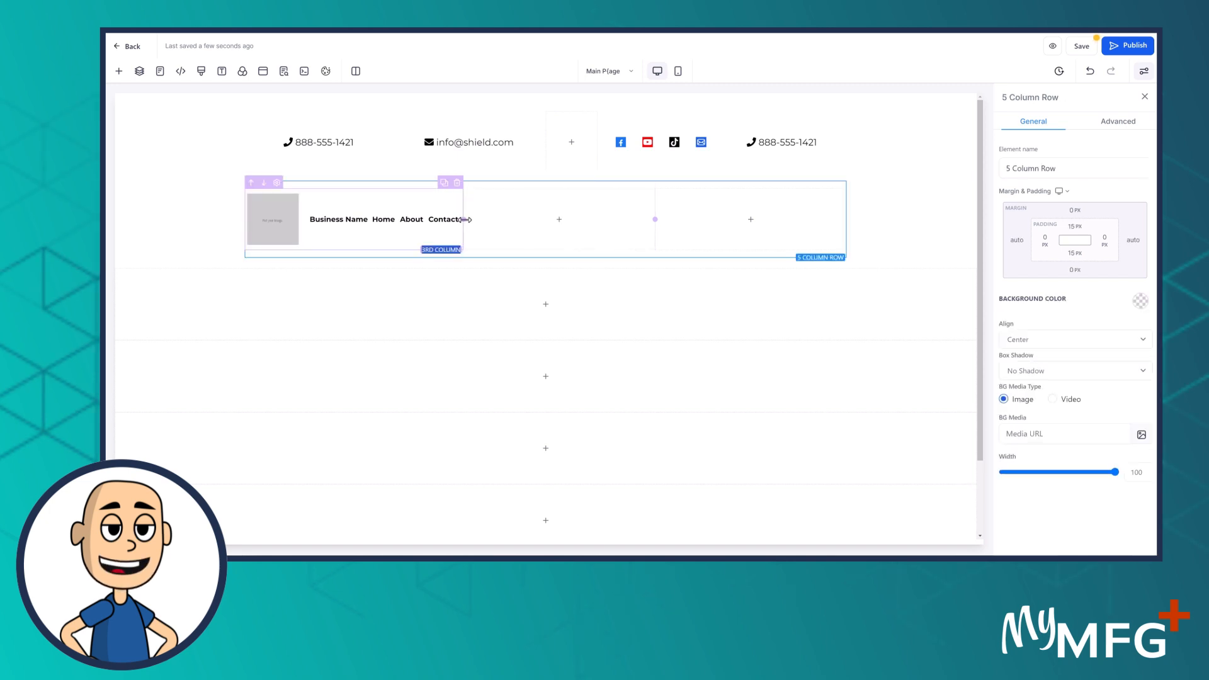
# Widen the navigation menu's column and select the menu
pyautogui.moveTo(617, 220); pyautogui.dragTo(553, 221)
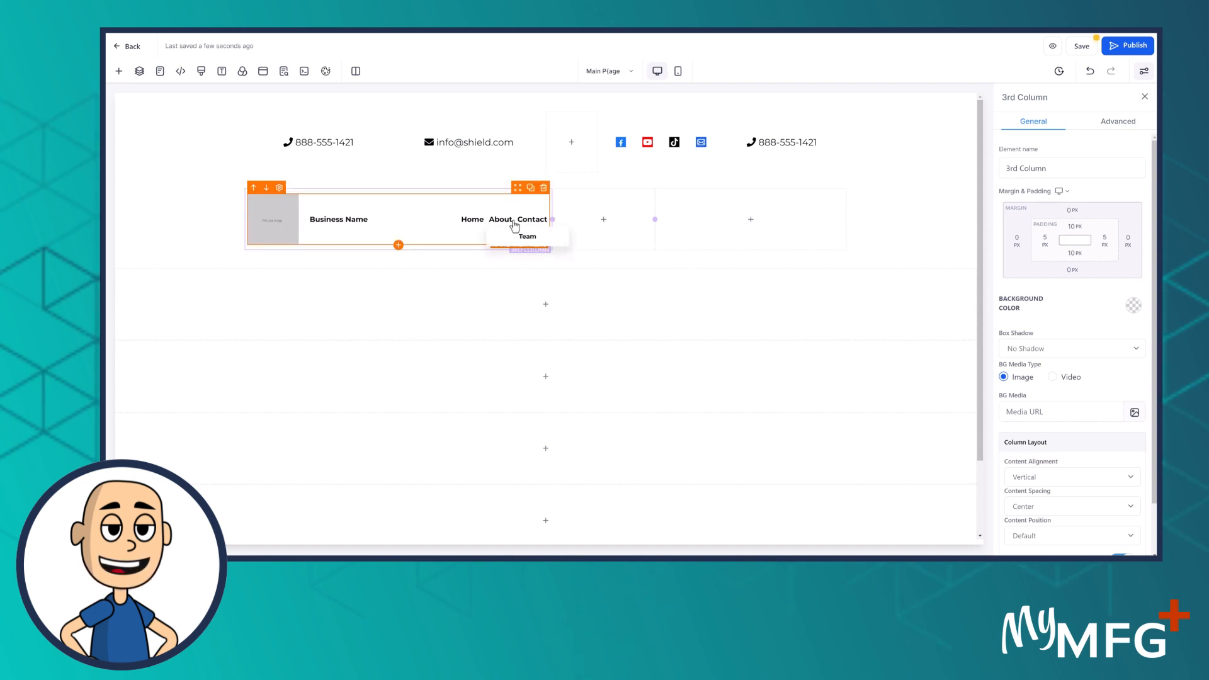
pyautogui.moveTo(493, 226)
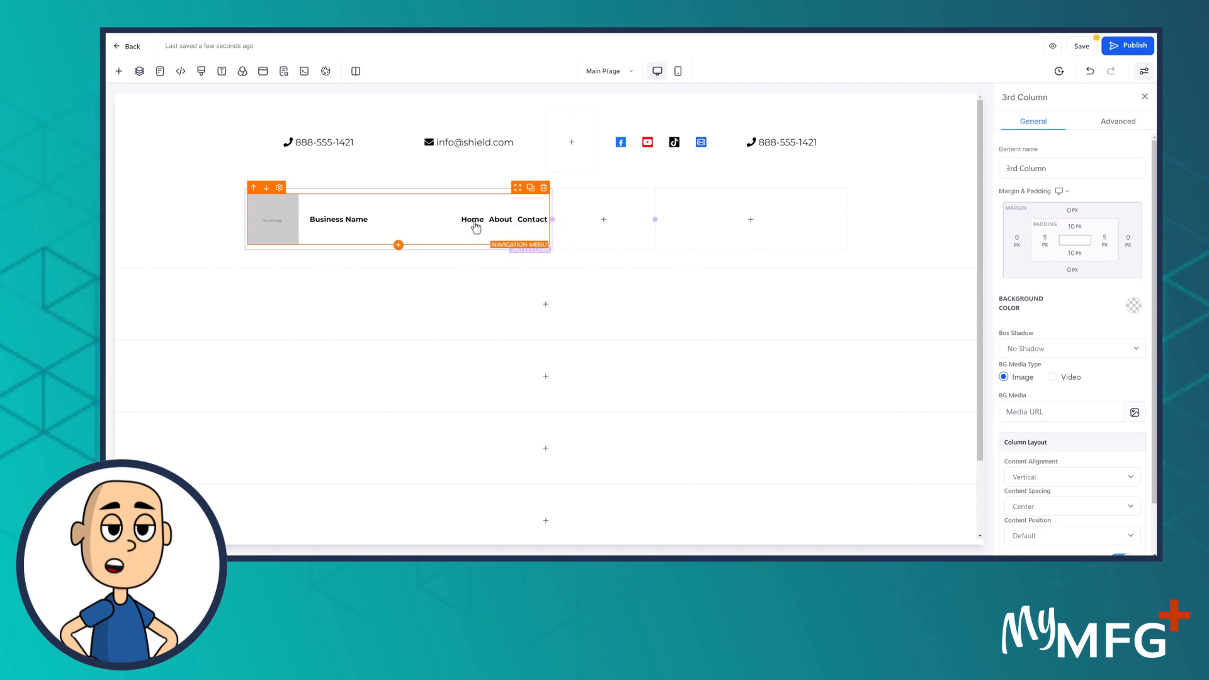
pyautogui.click(325, 219)
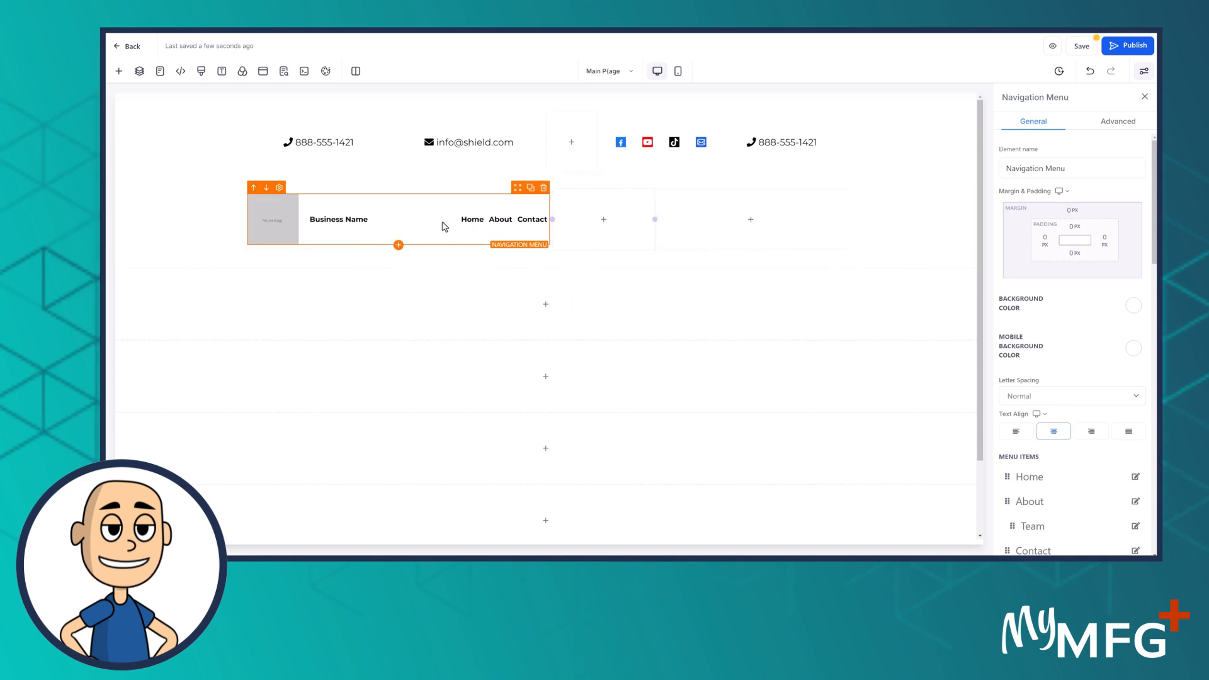
# Look through the Navigation Menu settings and show its Advanced options
pyautogui.scroll(-3, 1137, 384)
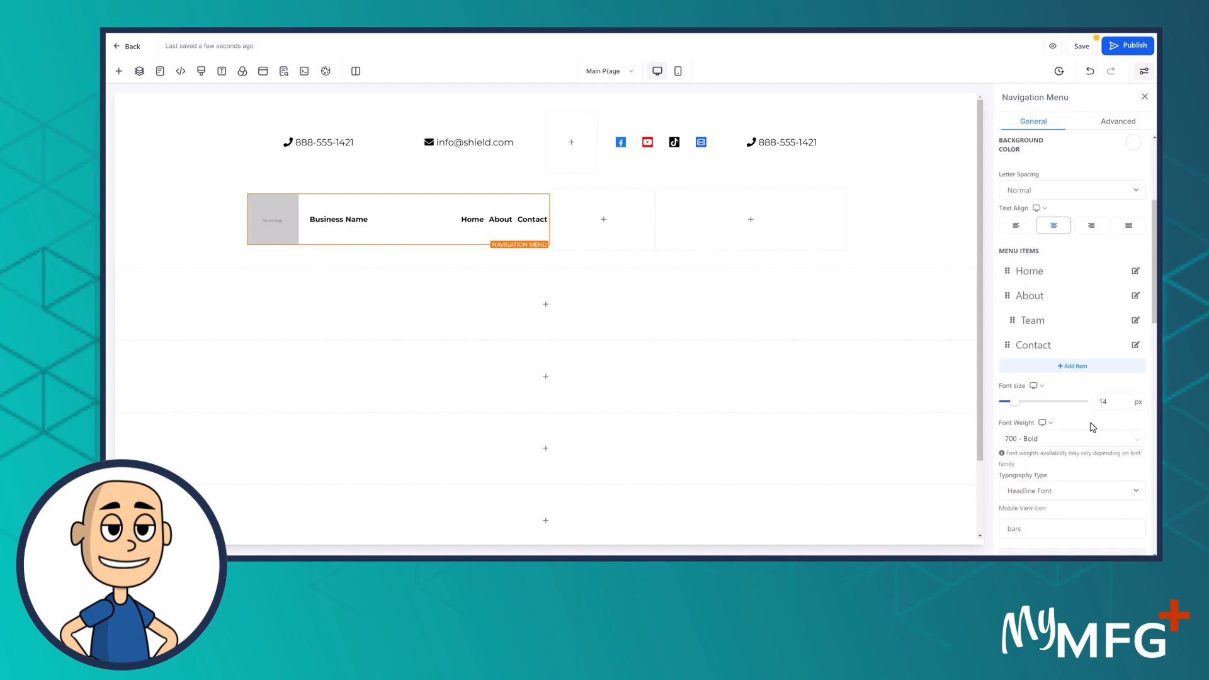
pyautogui.scroll(-2, 1092, 432)
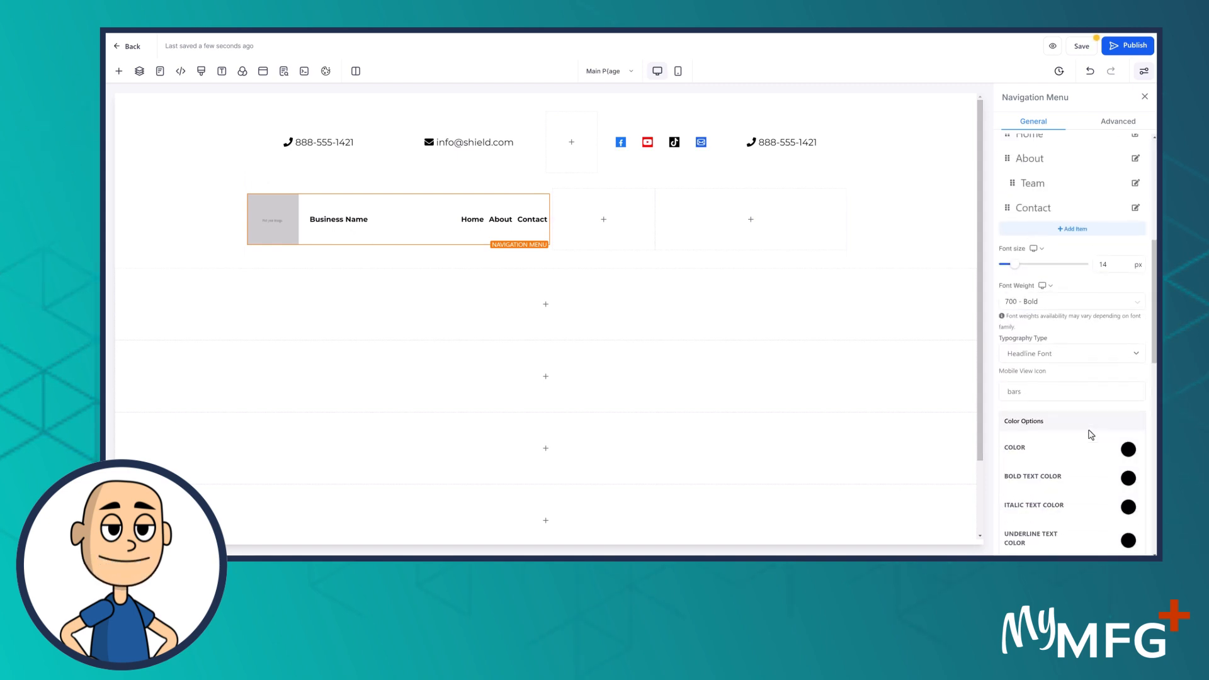
pyautogui.scroll(-5, 1092, 434)
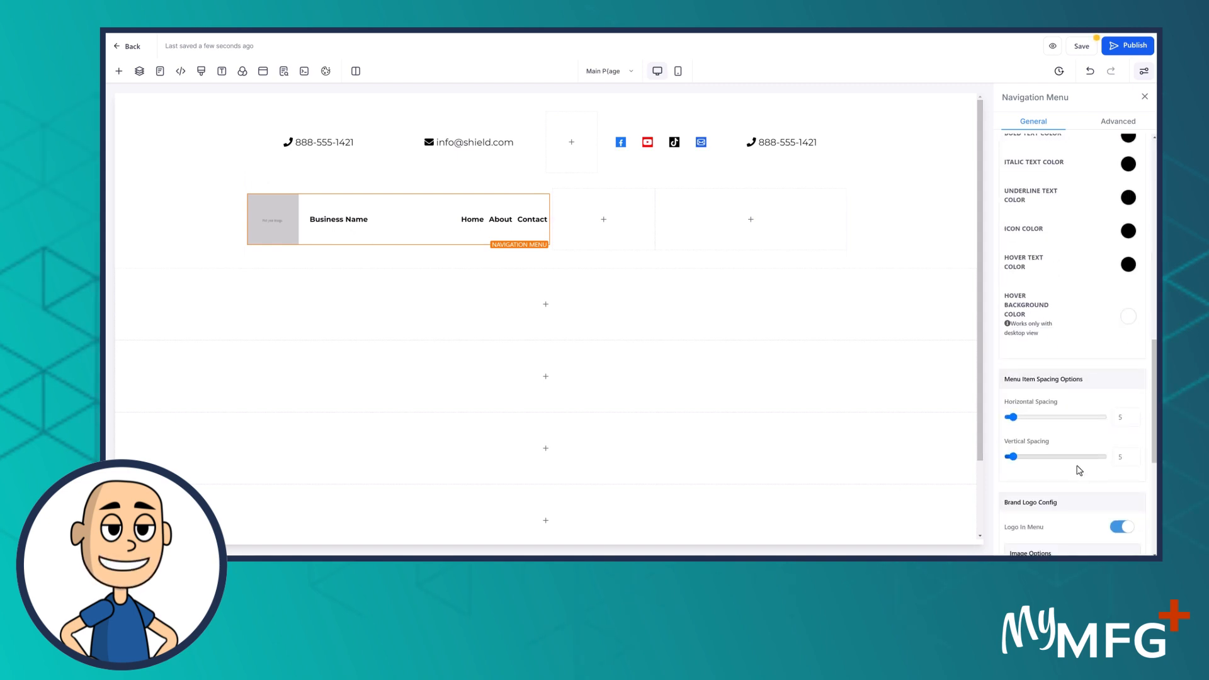
pyautogui.scroll(-3, 1080, 470)
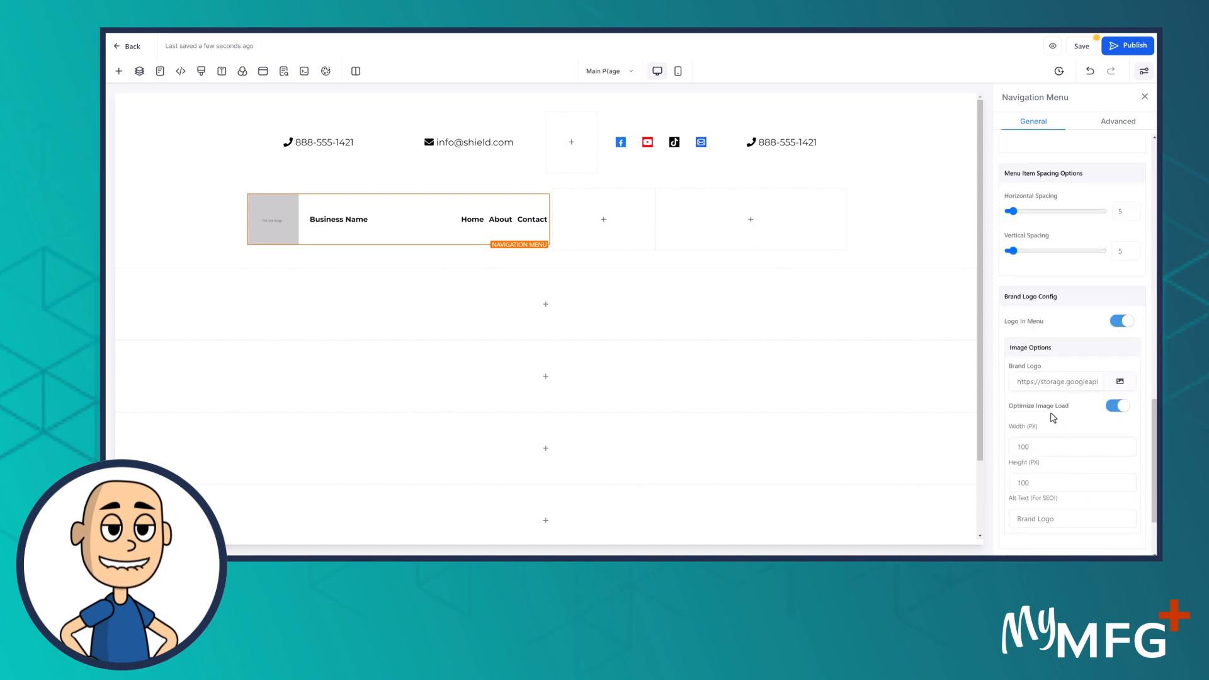
pyautogui.scroll(-2, 1042, 453)
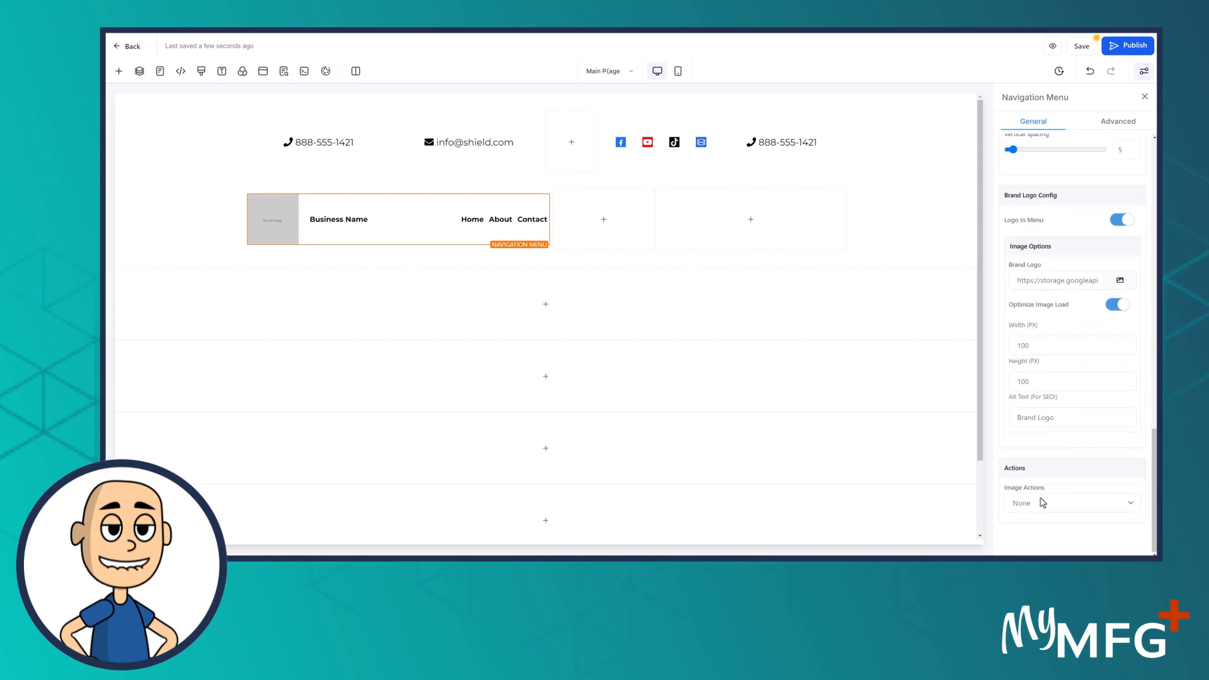
pyautogui.scroll(1, 1043, 503)
pyautogui.scroll(2, 1043, 503)
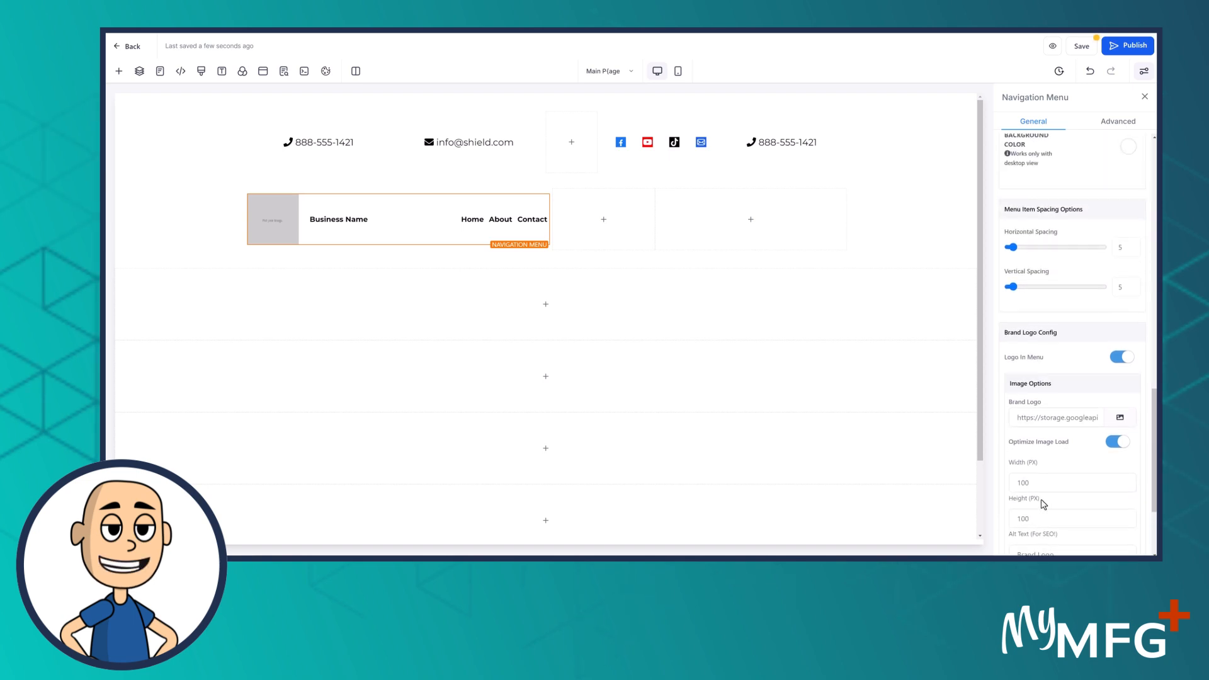
pyautogui.scroll(3, 1044, 504)
pyautogui.scroll(1, 1044, 504)
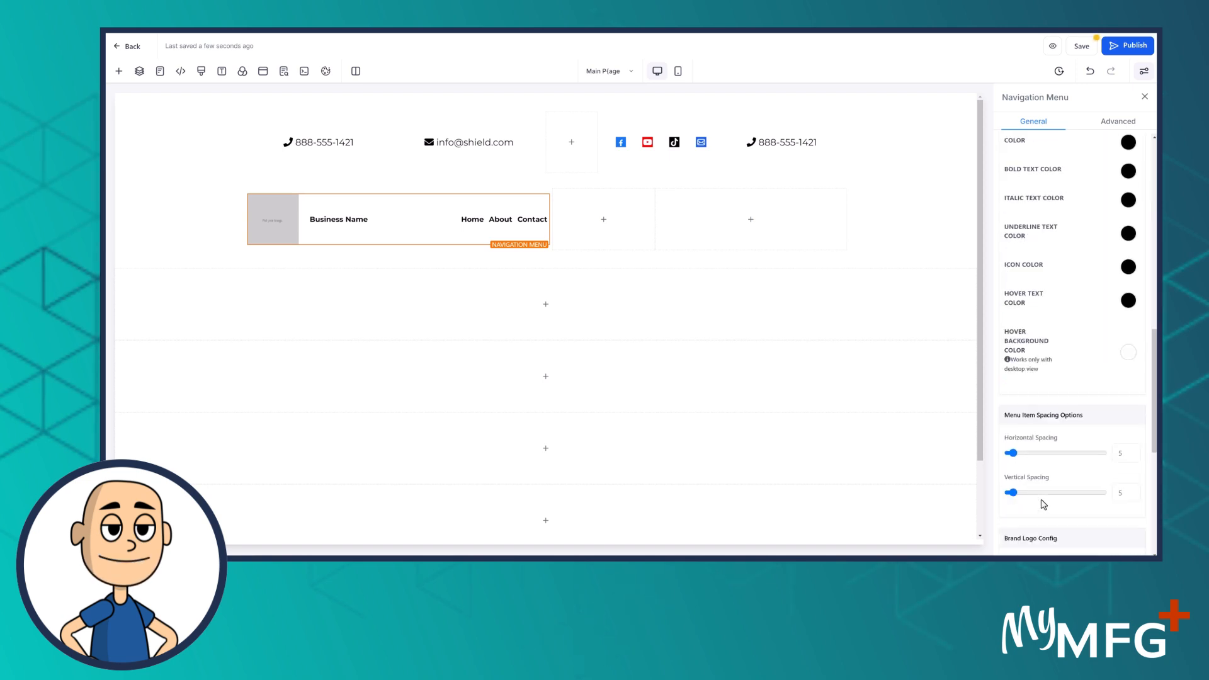
pyautogui.scroll(2, 1044, 504)
pyautogui.scroll(7, 1043, 504)
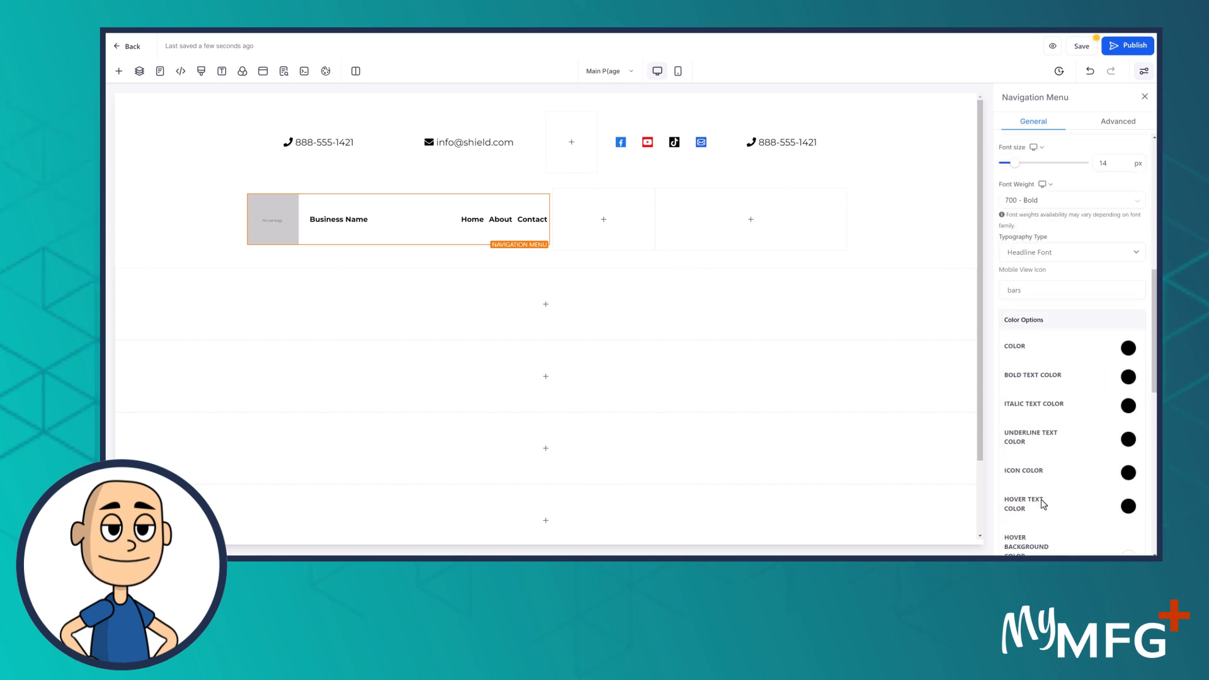
pyautogui.scroll(3, 1044, 504)
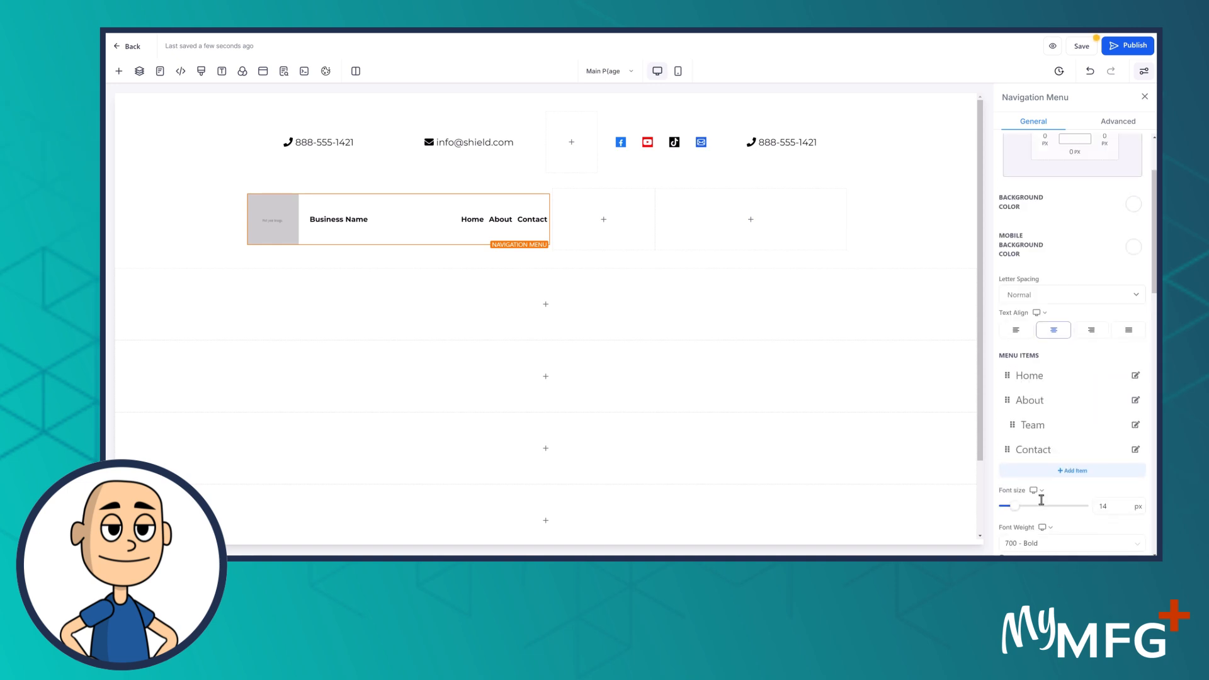
pyautogui.click(1119, 120)
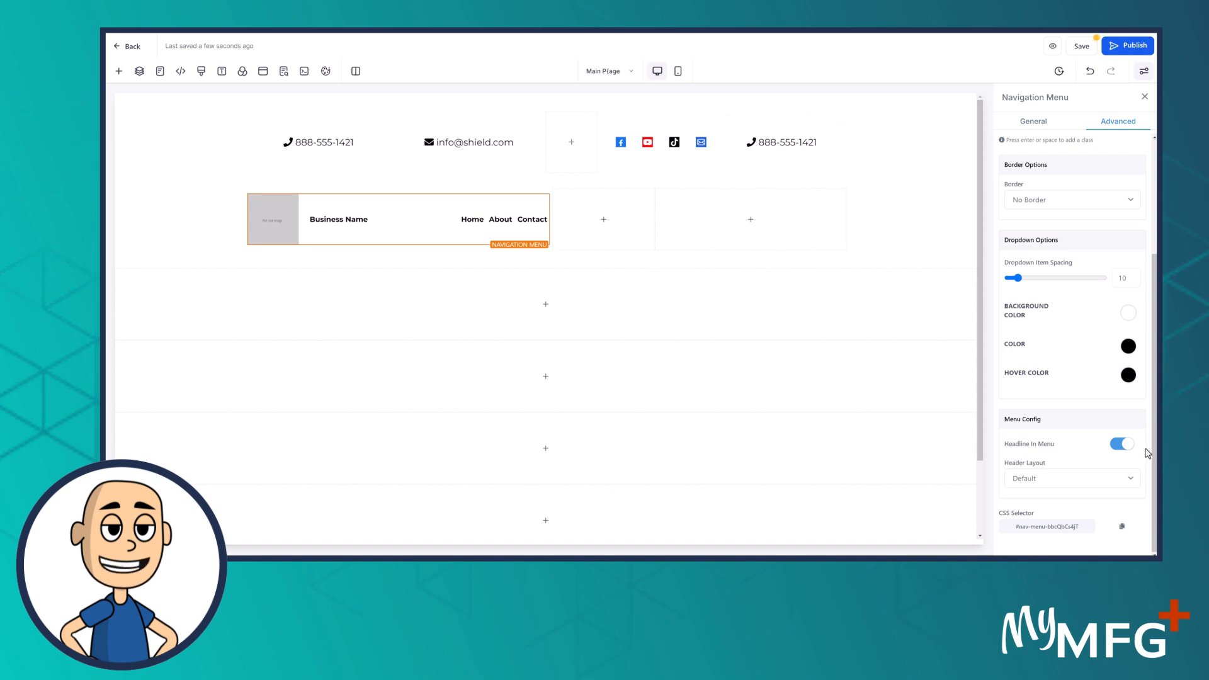
# Turn off Headline In Menu, then open the Brand Logo image picker under General settings
pyautogui.click(1117, 445)
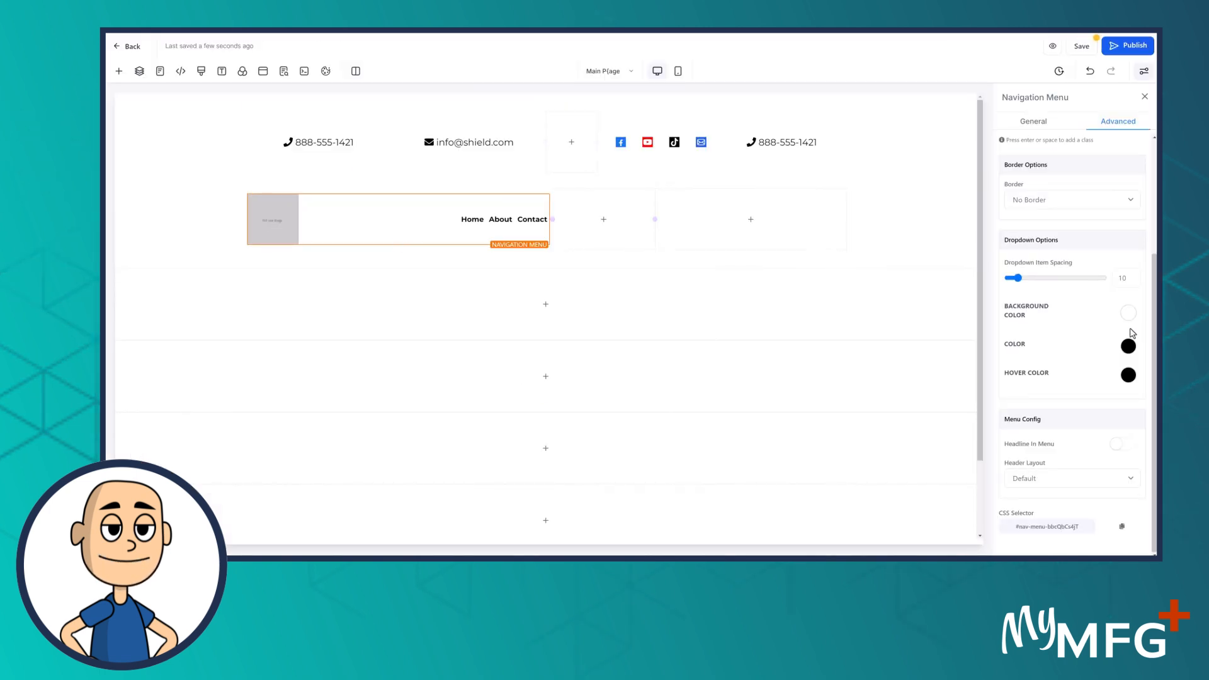
pyautogui.scroll(3, 1071, 364)
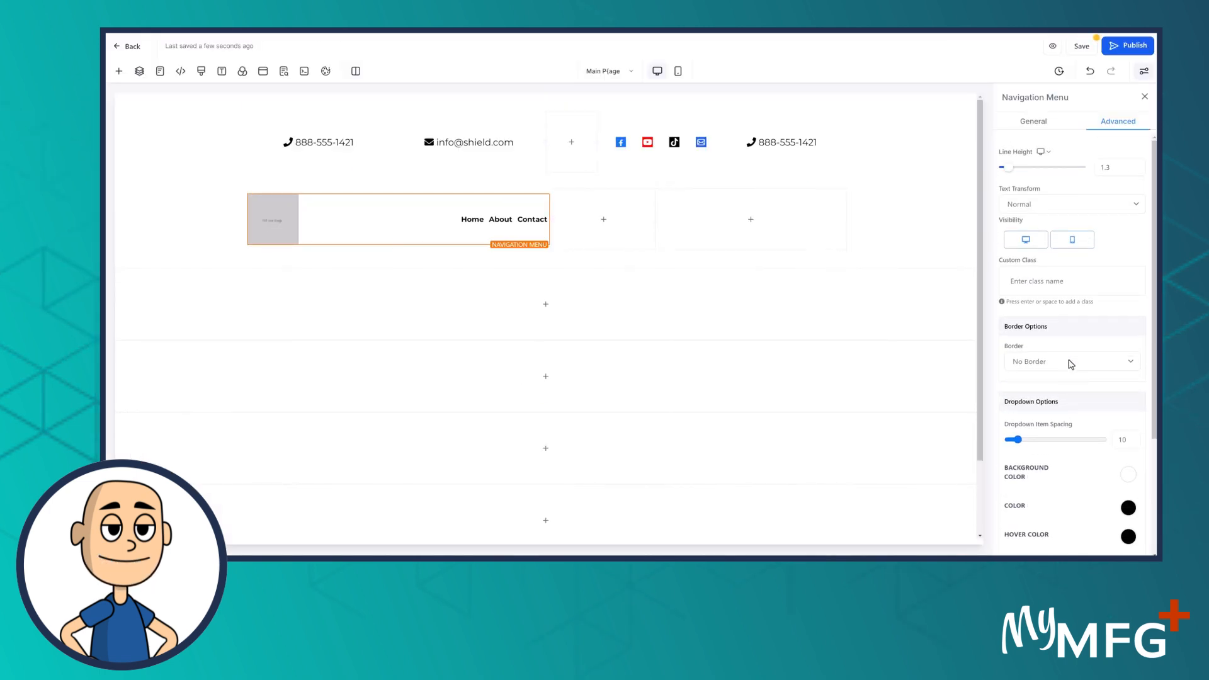
pyautogui.click(1047, 129)
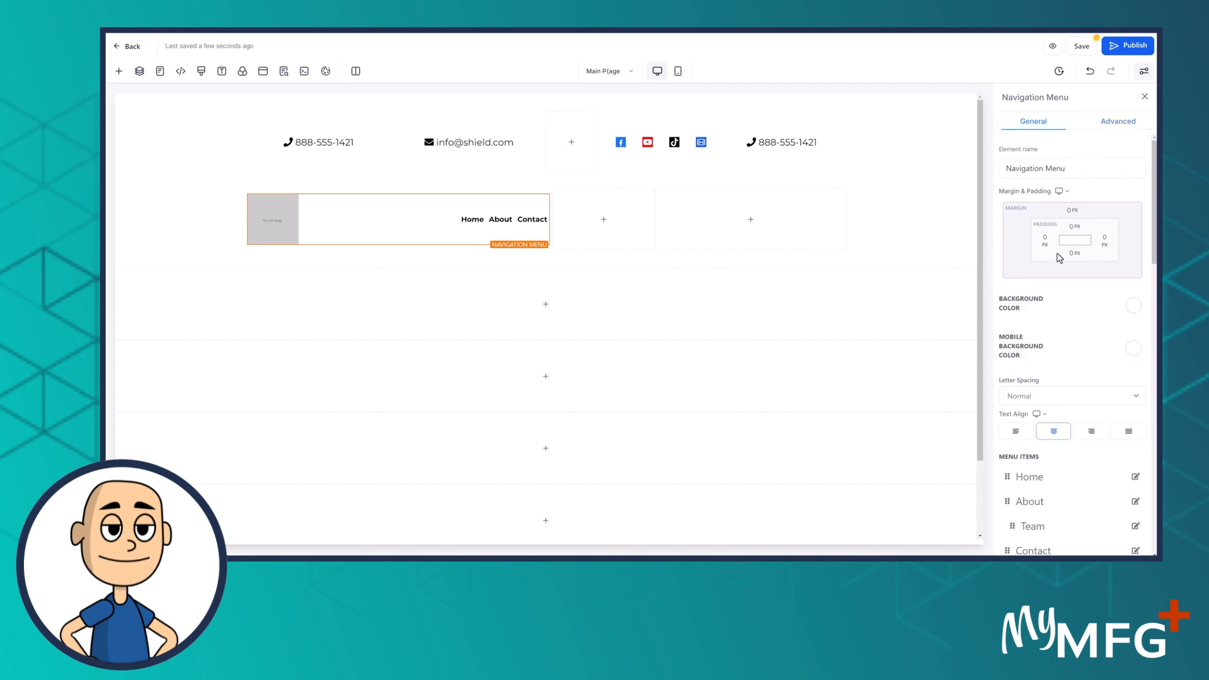
pyautogui.scroll(-5, 1050, 332)
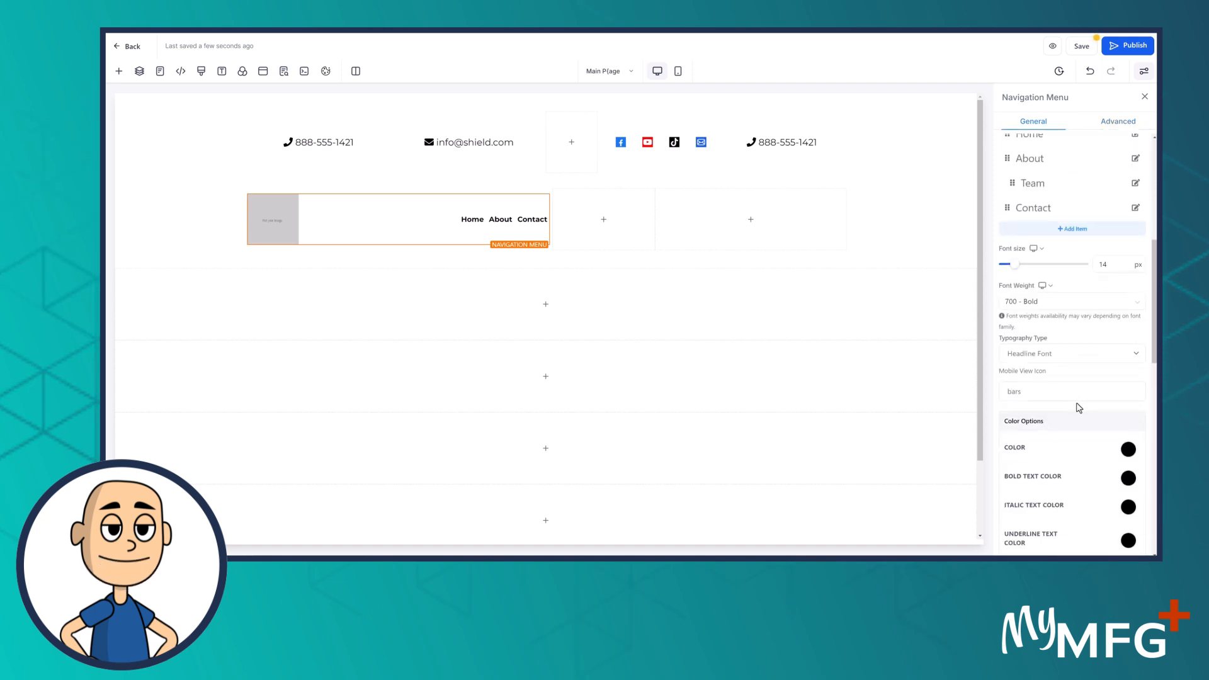
pyautogui.scroll(-5, 1073, 409)
pyautogui.scroll(-5, 1067, 425)
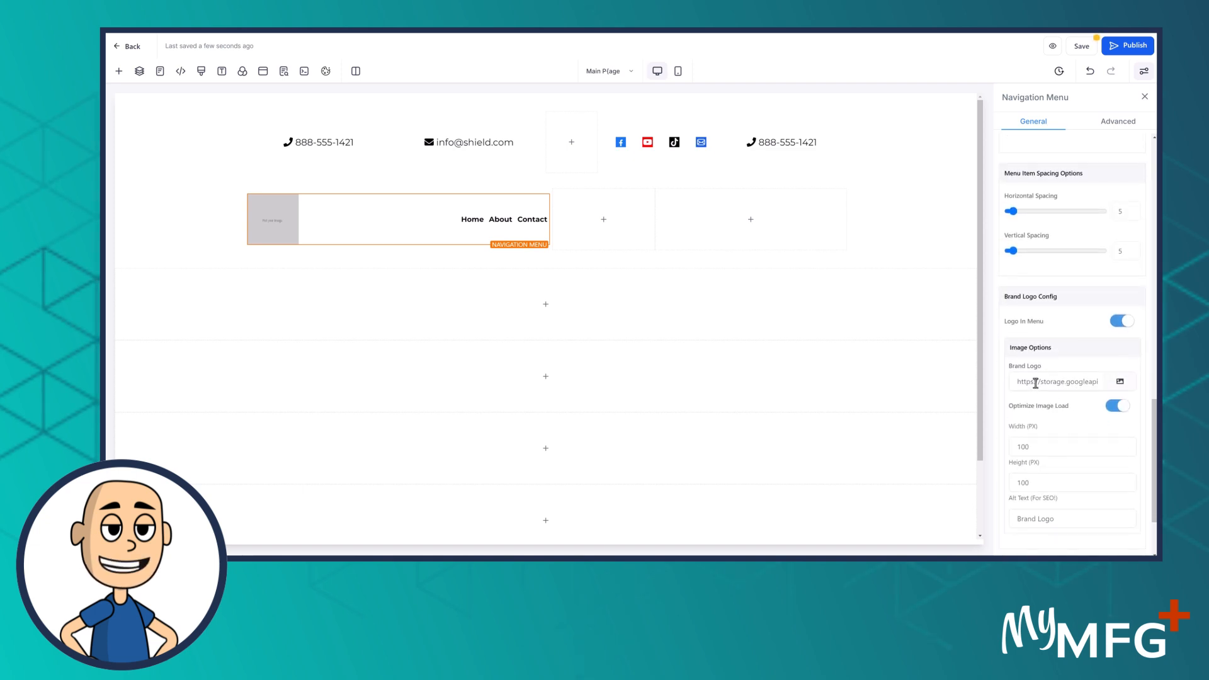
pyautogui.click(1119, 382)
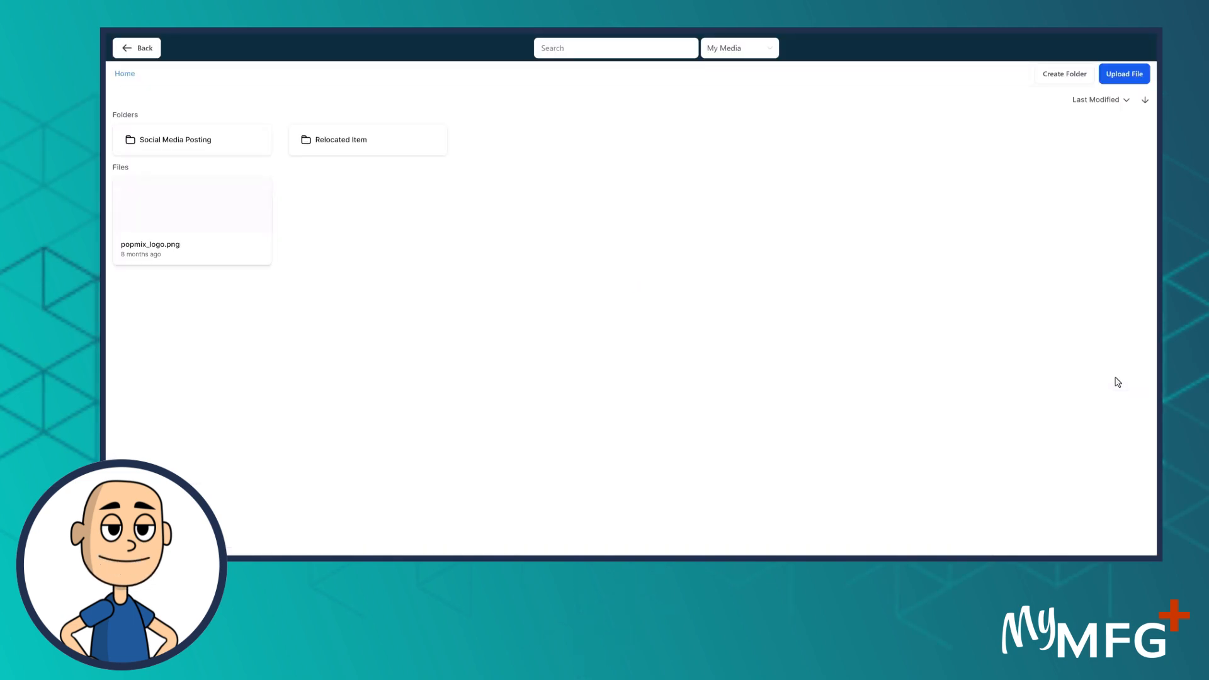
# Create a media library folder named Logo and open it
pyautogui.click(1076, 75)
pyautogui.click(585, 296)
pyautogui.write('Logo')
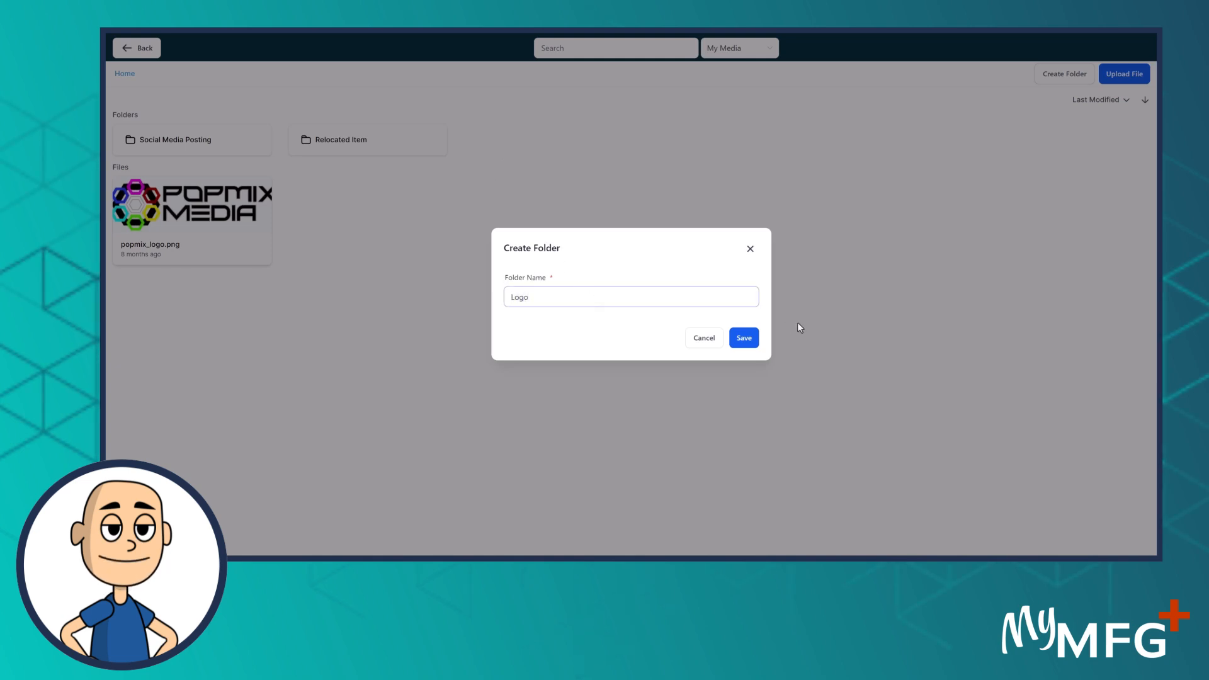
pyautogui.click(743, 337)
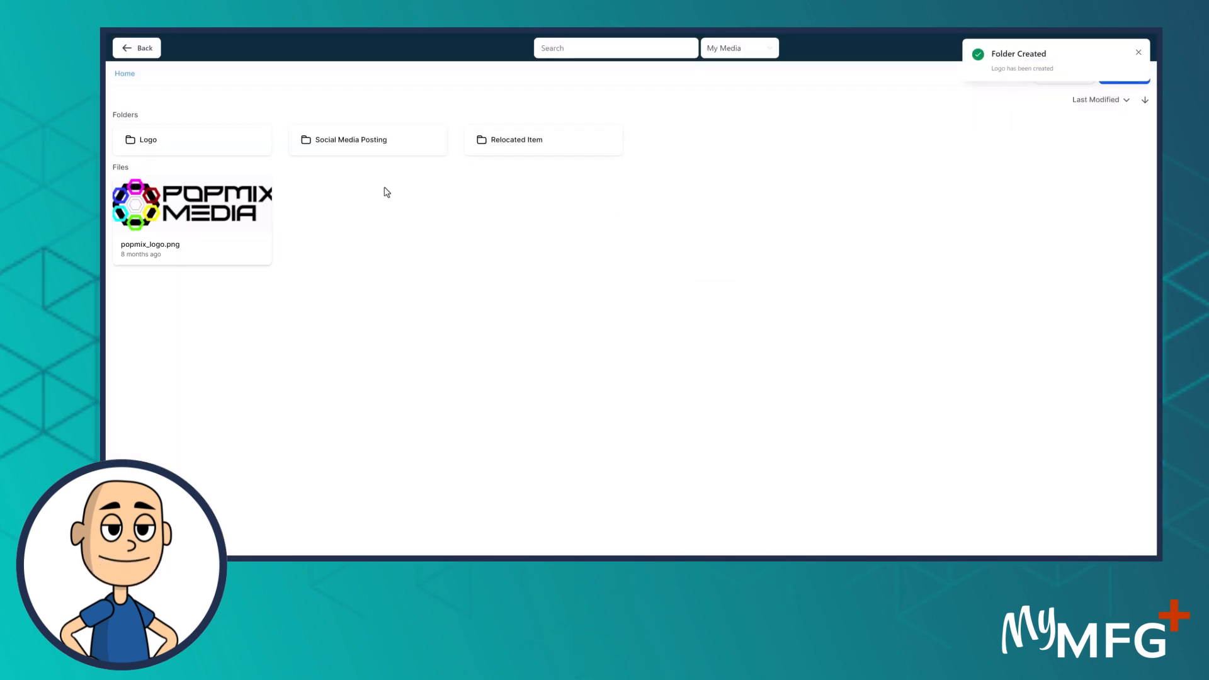
pyautogui.click(180, 140)
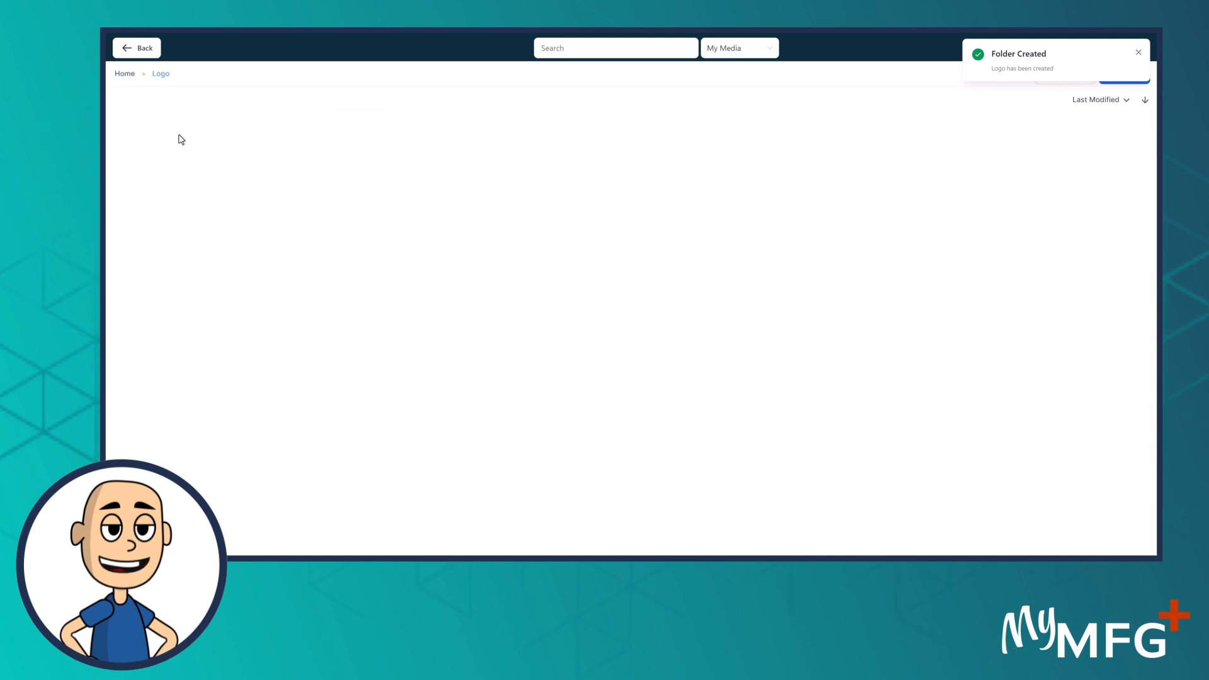
# Upload the Blue and White Insurance Brand Logos JPG and PNG files into the Logo folder
pyautogui.click(1138, 54)
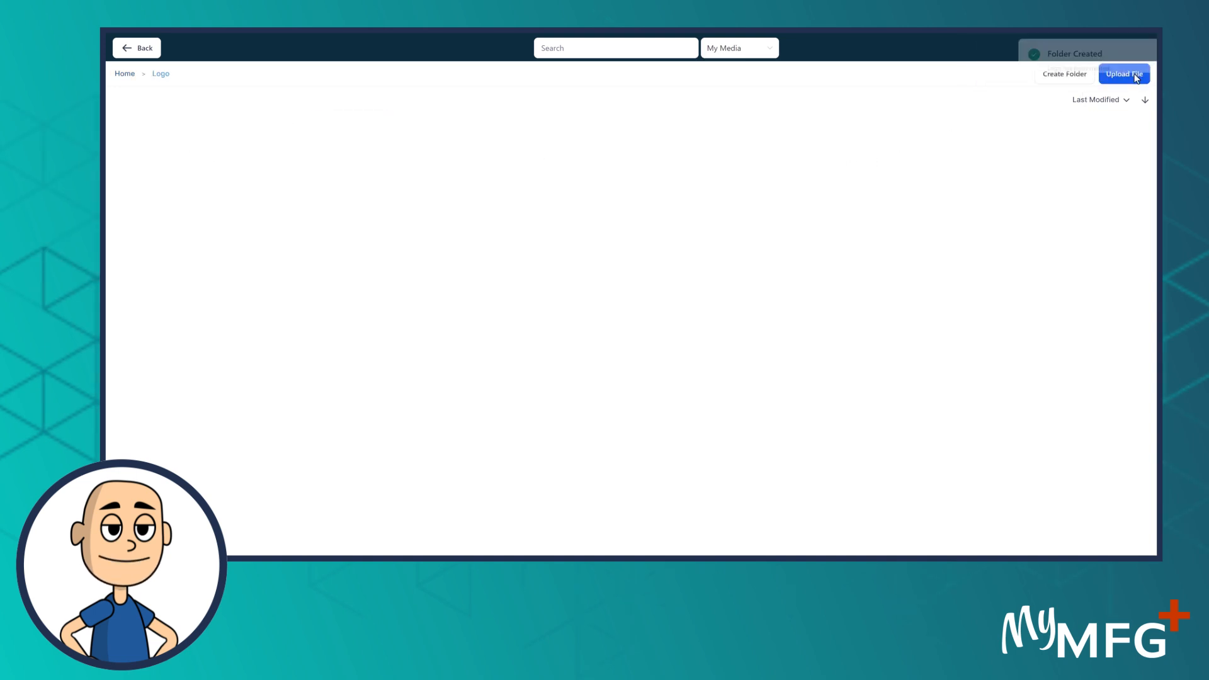
pyautogui.click(1125, 74)
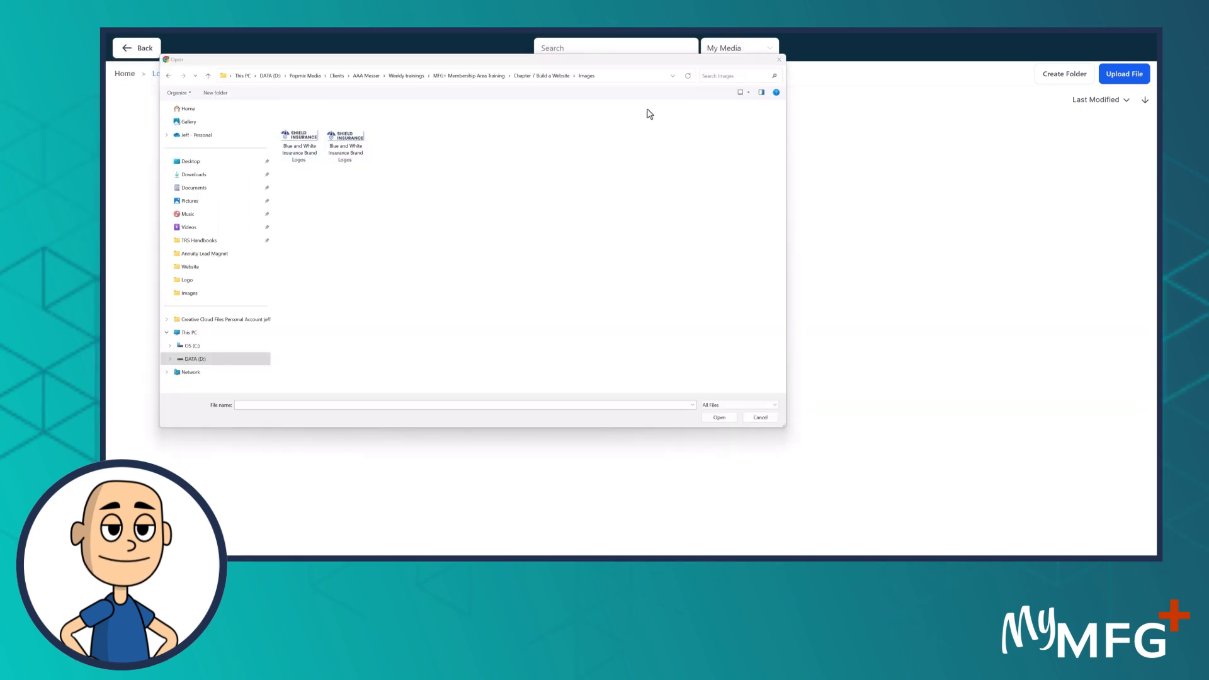
pyautogui.click(749, 94)
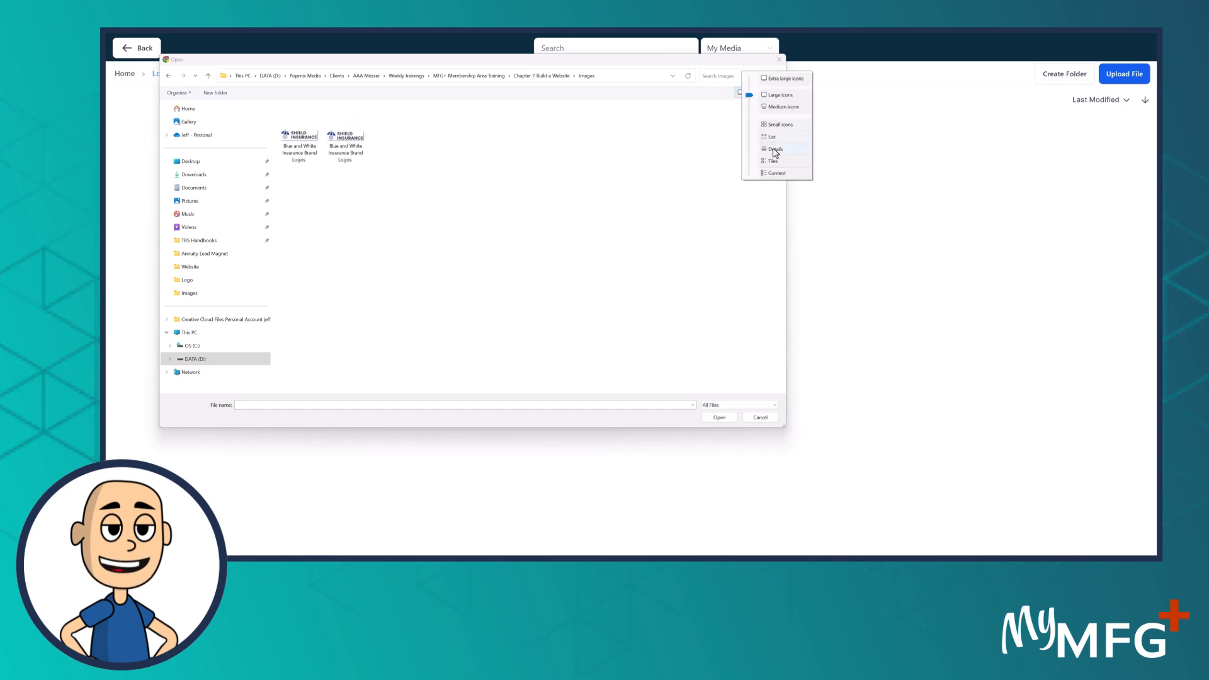
pyautogui.click(774, 150)
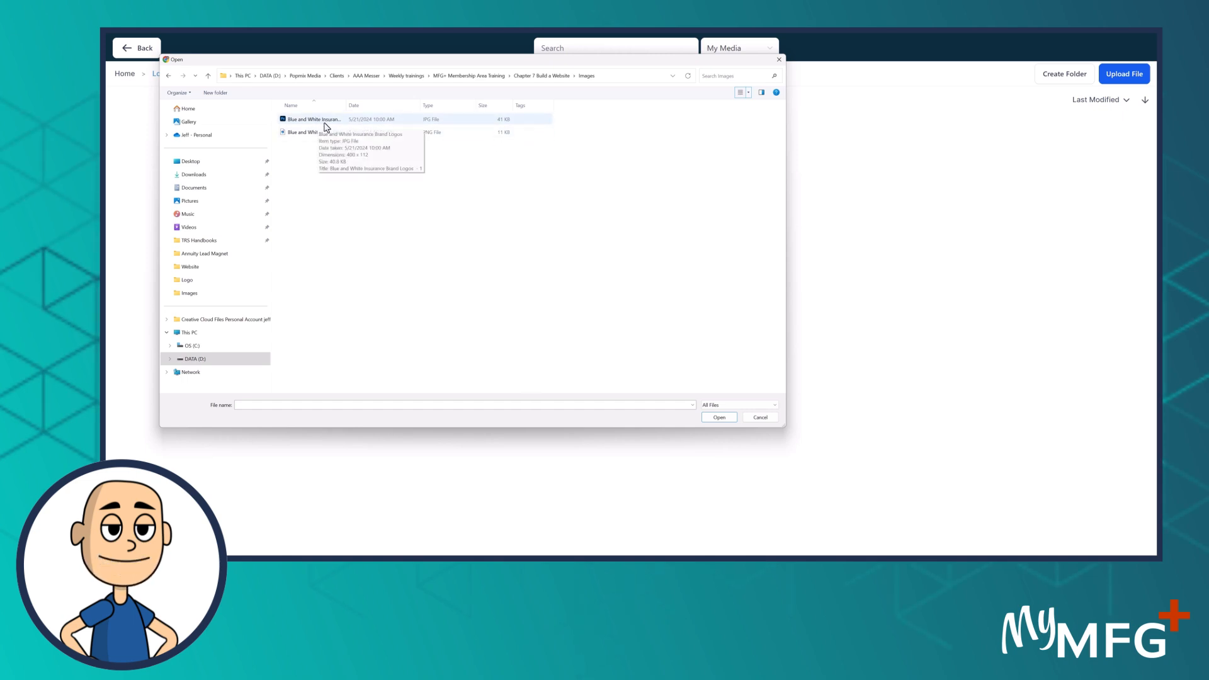
pyautogui.click(312, 123)
pyautogui.keyDown('ctrl'); pyautogui.click(308, 134); pyautogui.keyUp('ctrl')
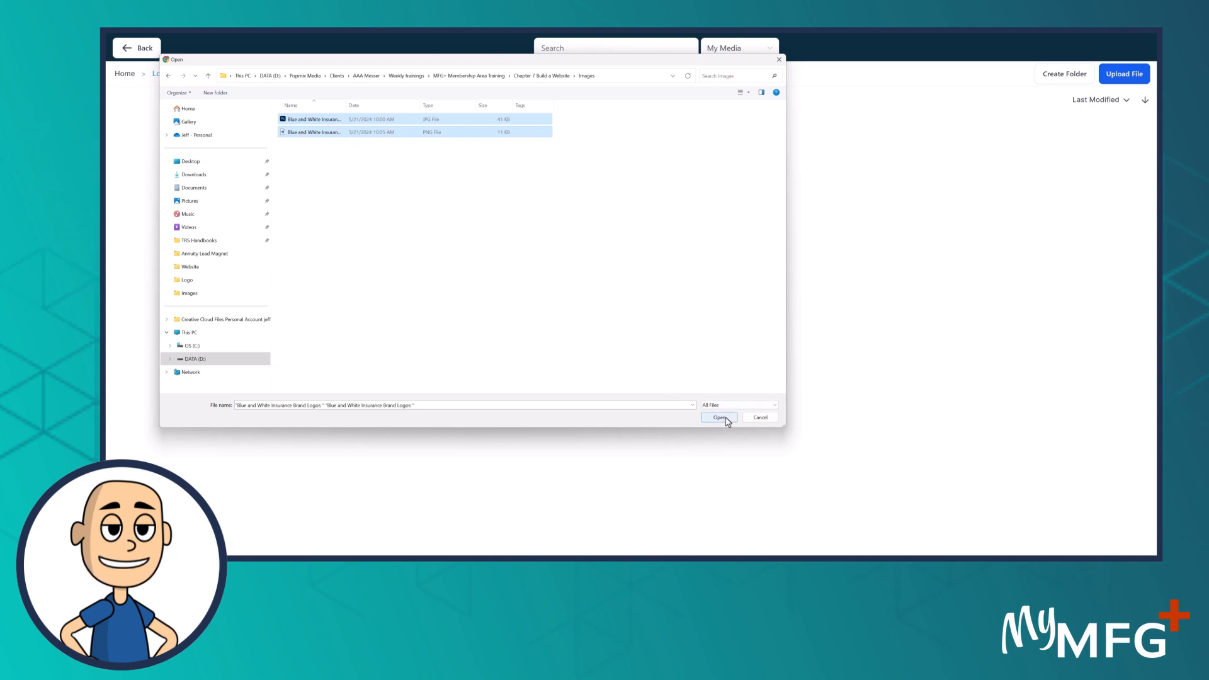
pyautogui.click(720, 417)
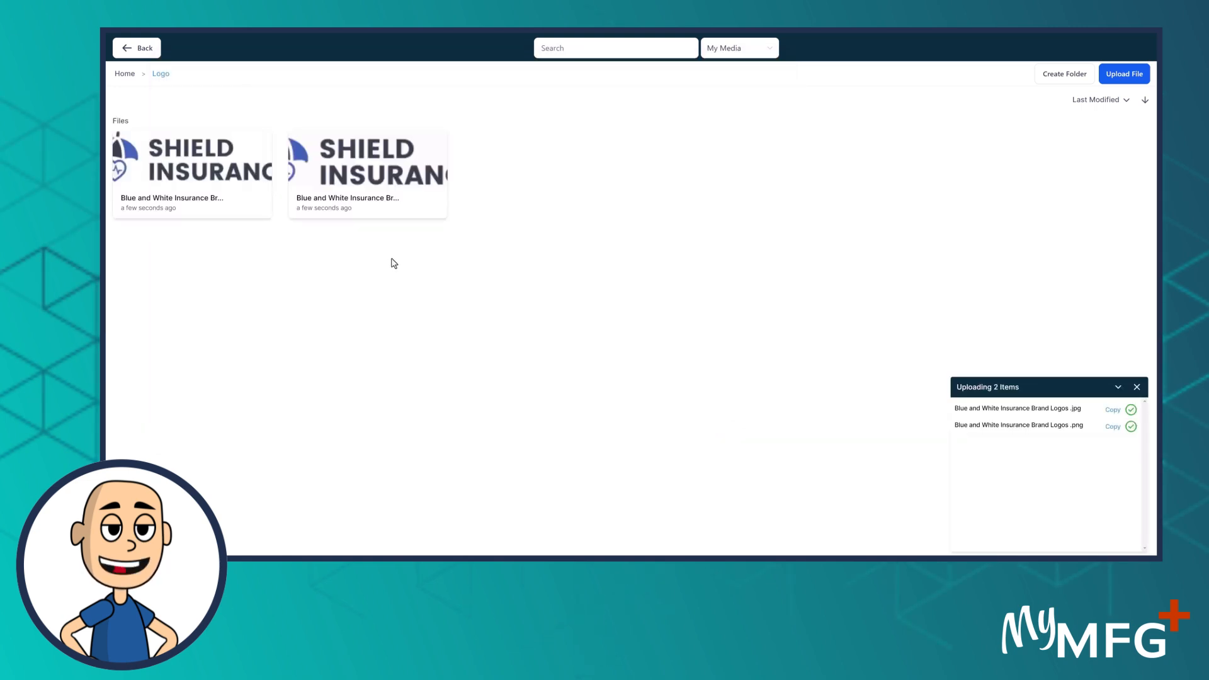
# Use the first Shield Insurance logo in the menu, clearing its width and setting height to 50 px
pyautogui.click(188, 161)
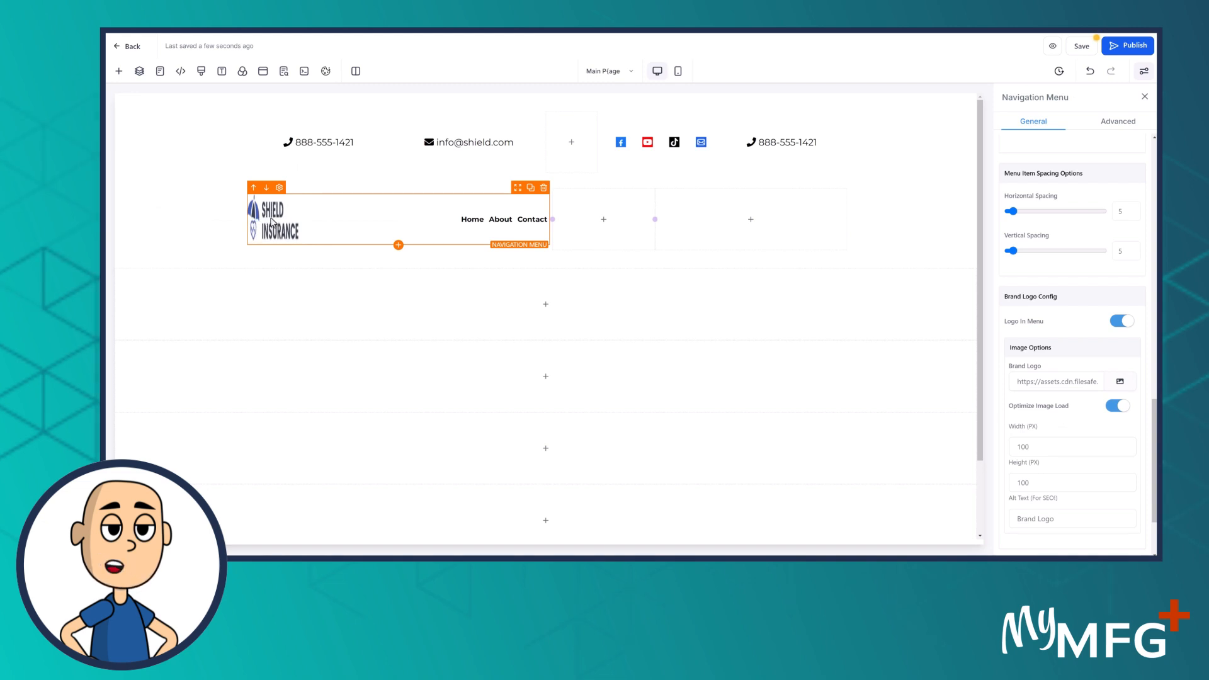
pyautogui.doubleClick(1037, 445)
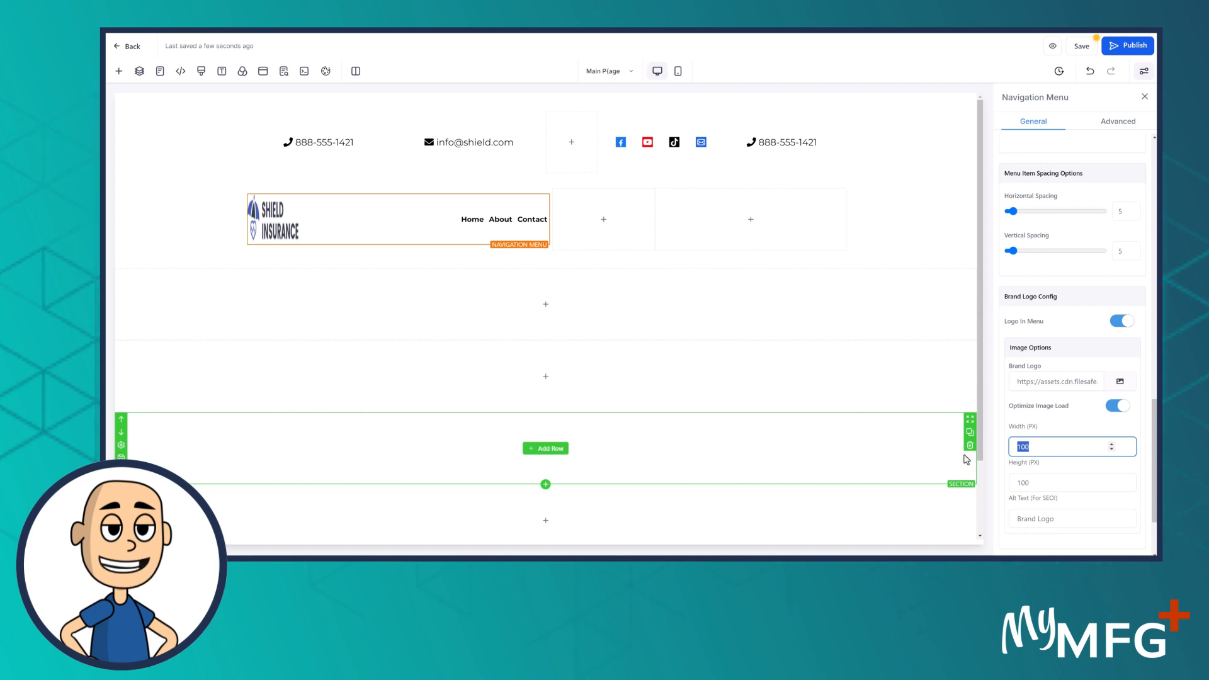
pyautogui.press('BackSpace')
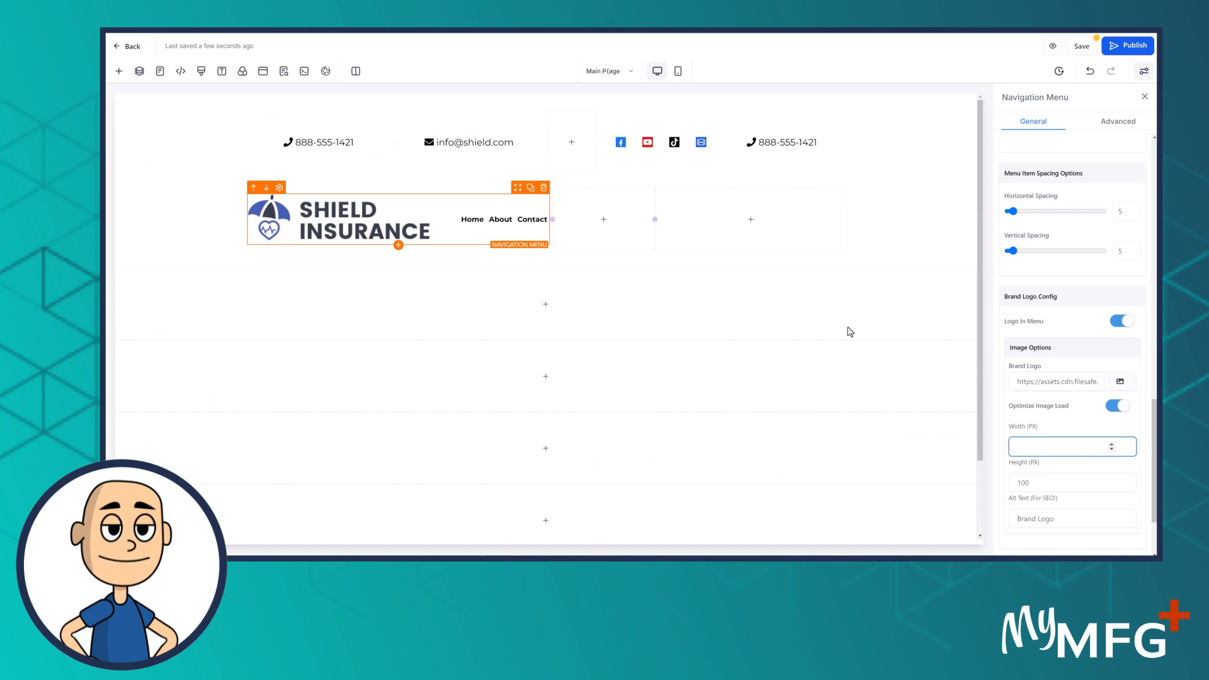
pyautogui.press('Tab')
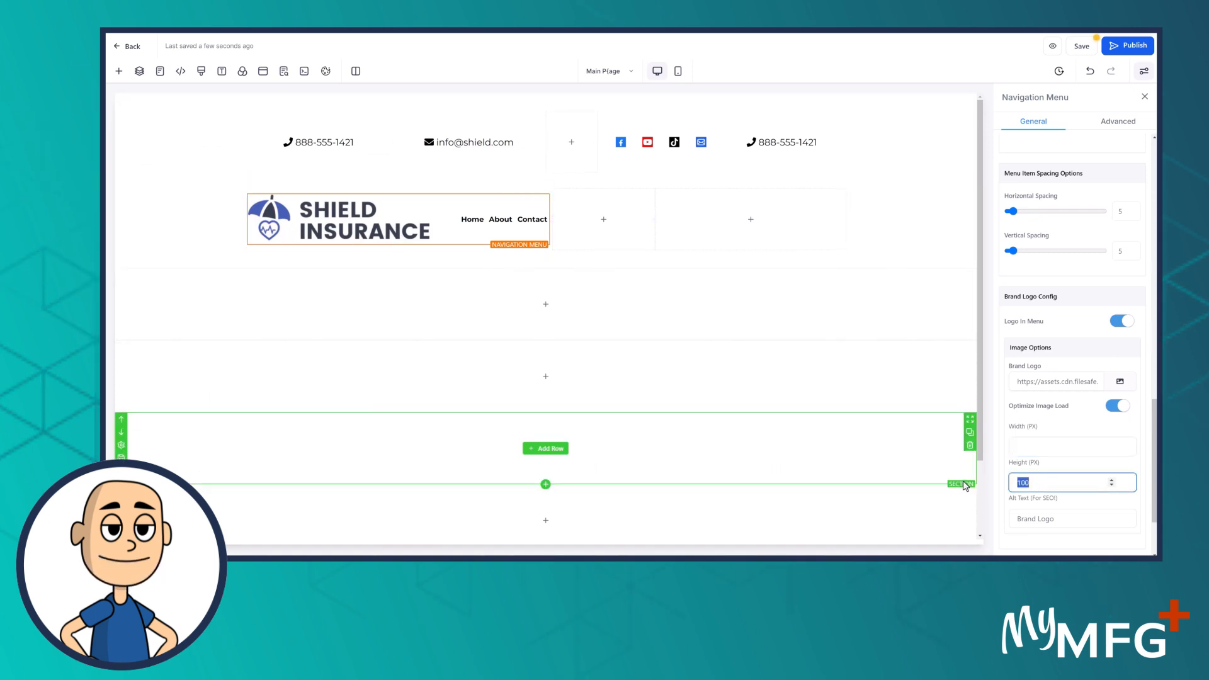
pyautogui.write('50')
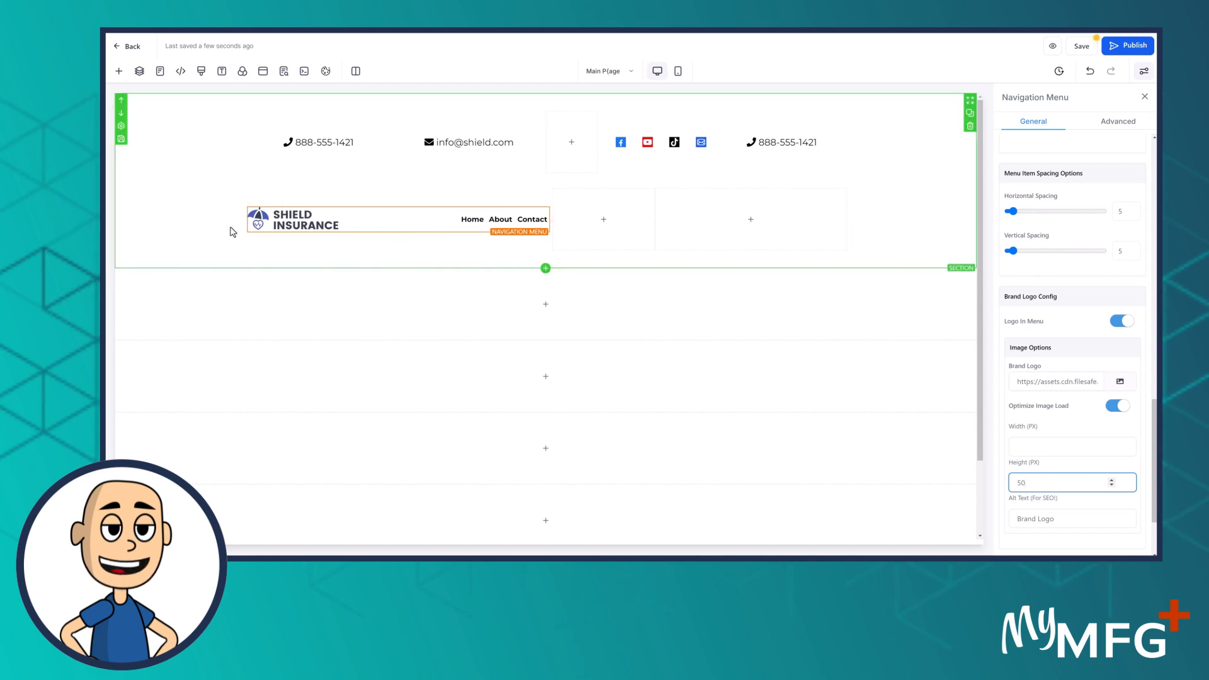
# Give the column holding the navigation menu a light blue background
pyautogui.click(366, 207)
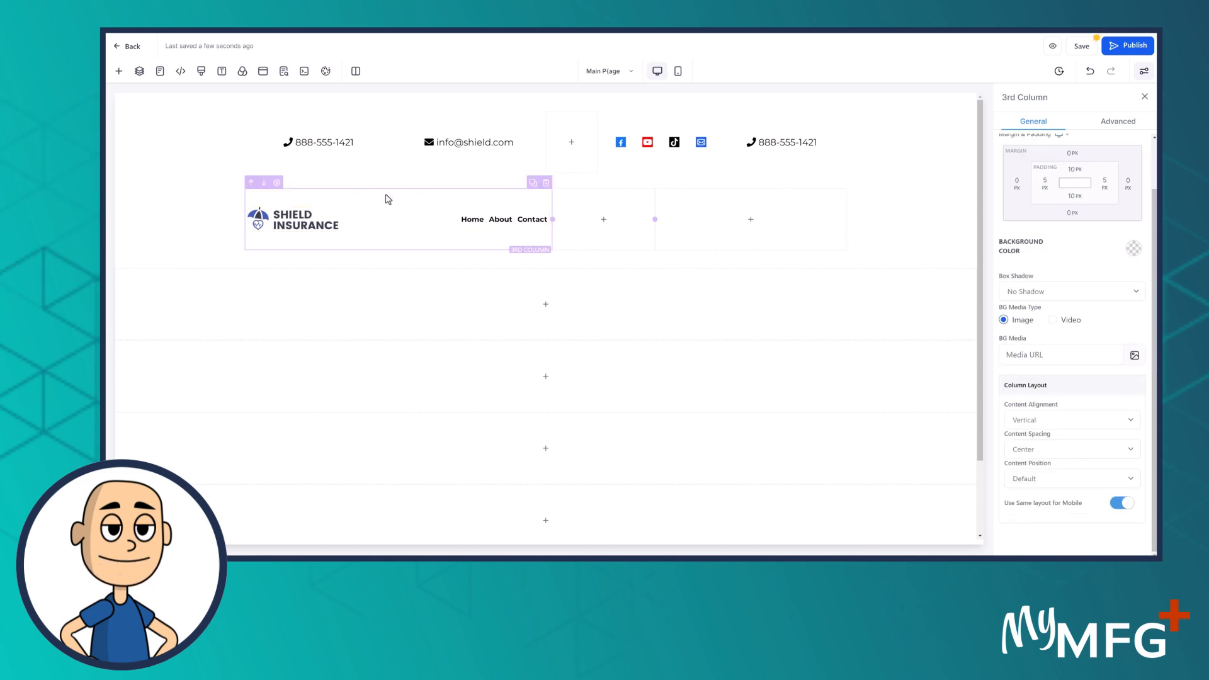
pyautogui.click(1131, 253)
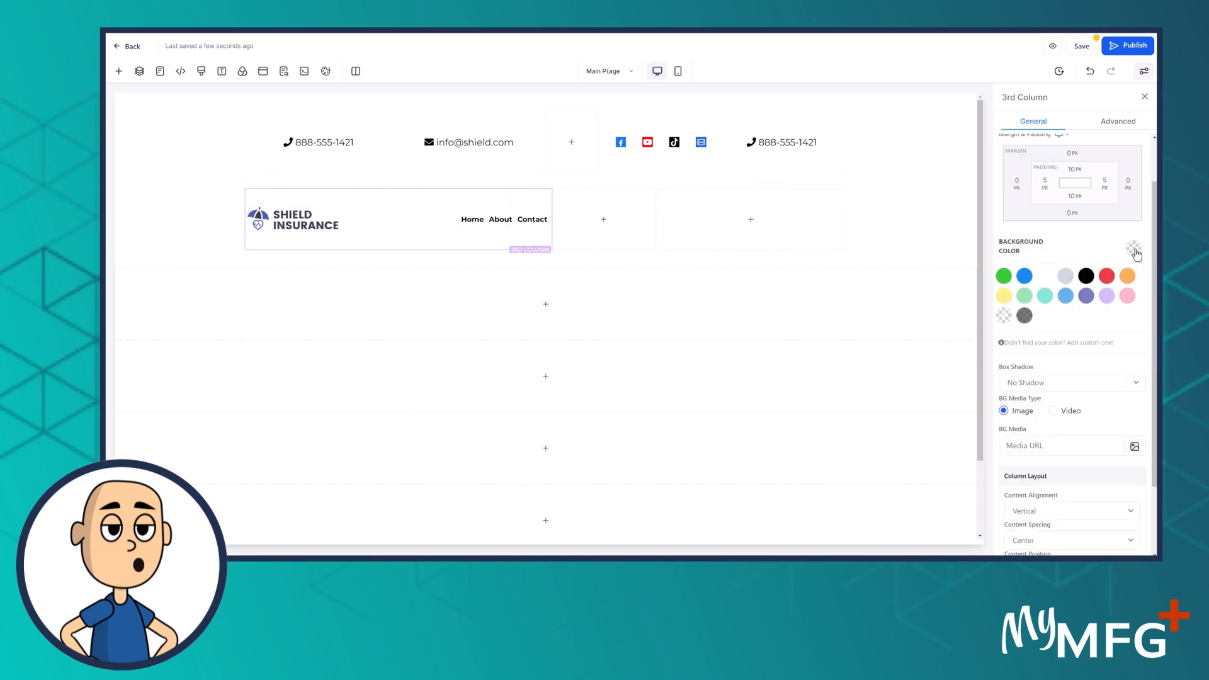
pyautogui.click(1066, 296)
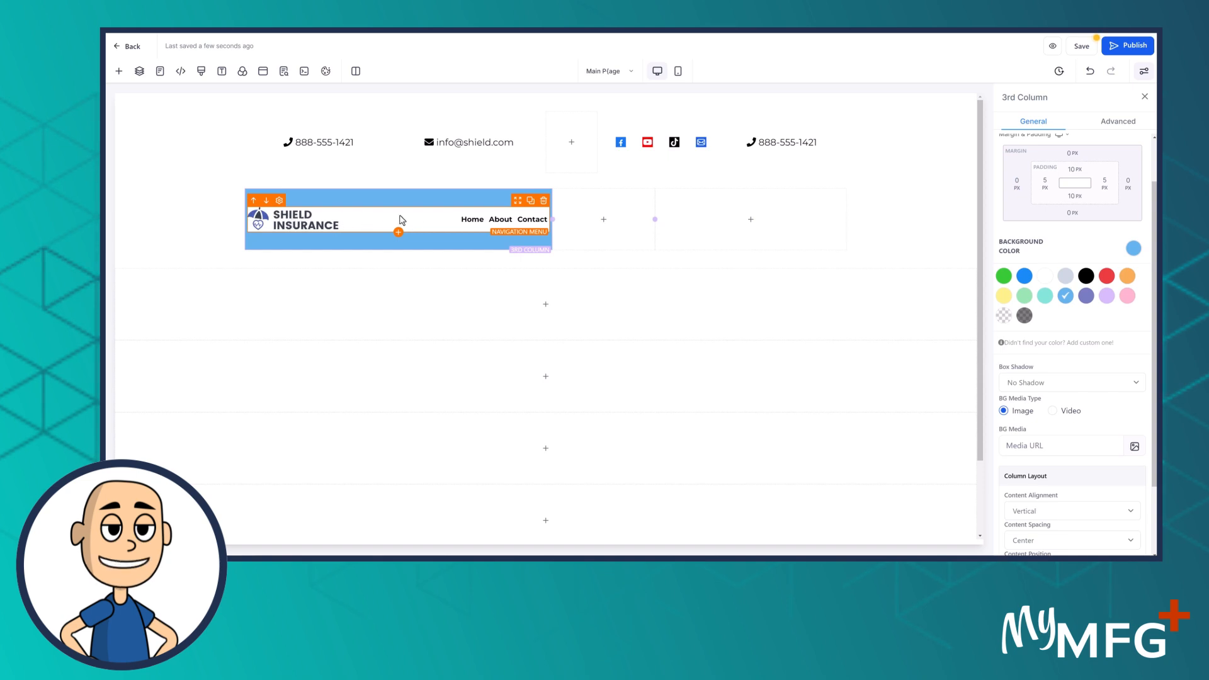
# Give the navigation menu a lavender background and bring up its Brand Logo settings
pyautogui.click(323, 220)
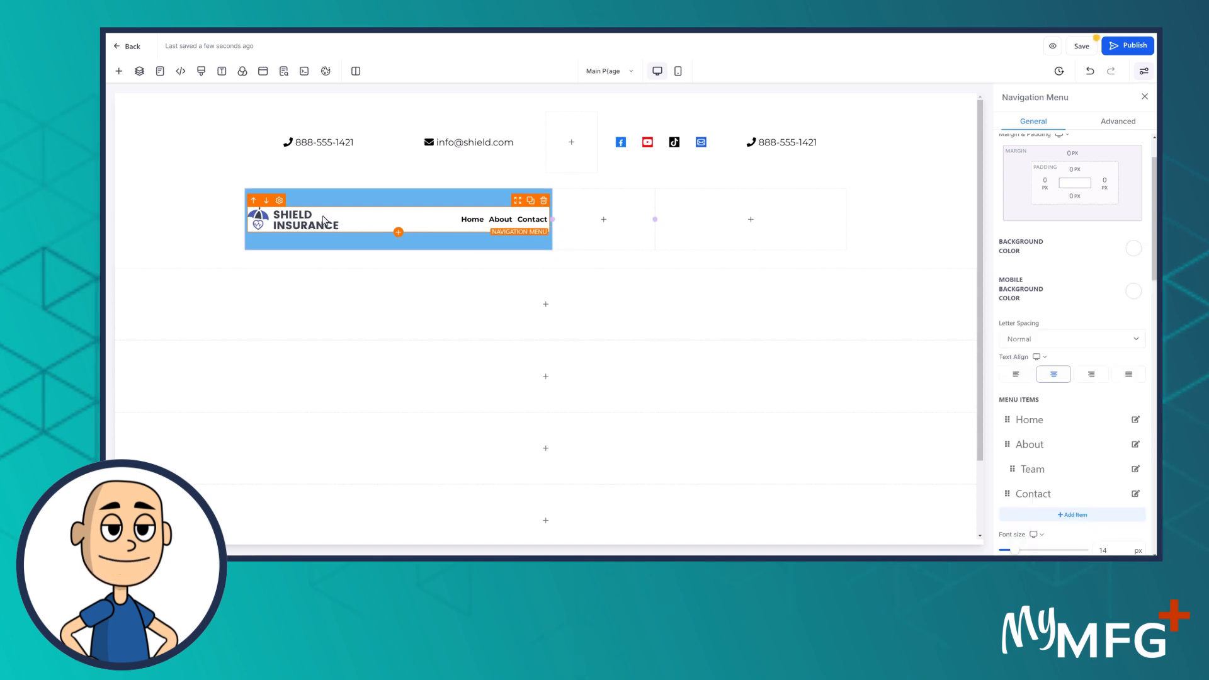
pyautogui.click(1133, 253)
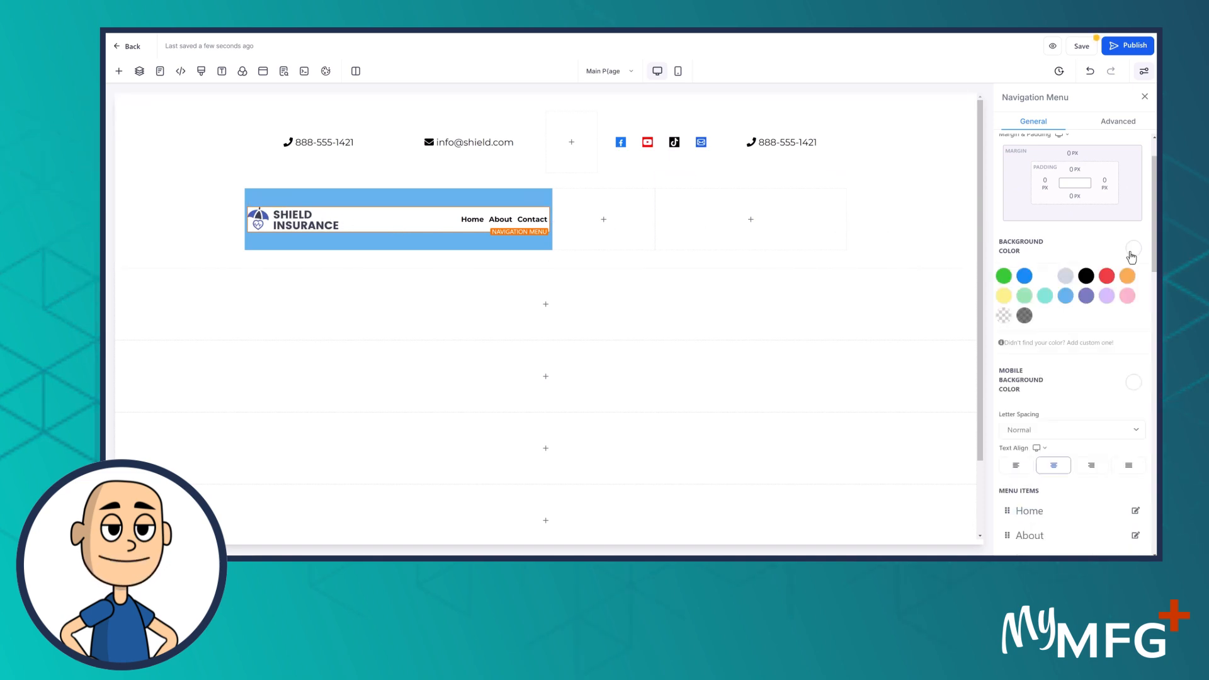
pyautogui.click(1106, 296)
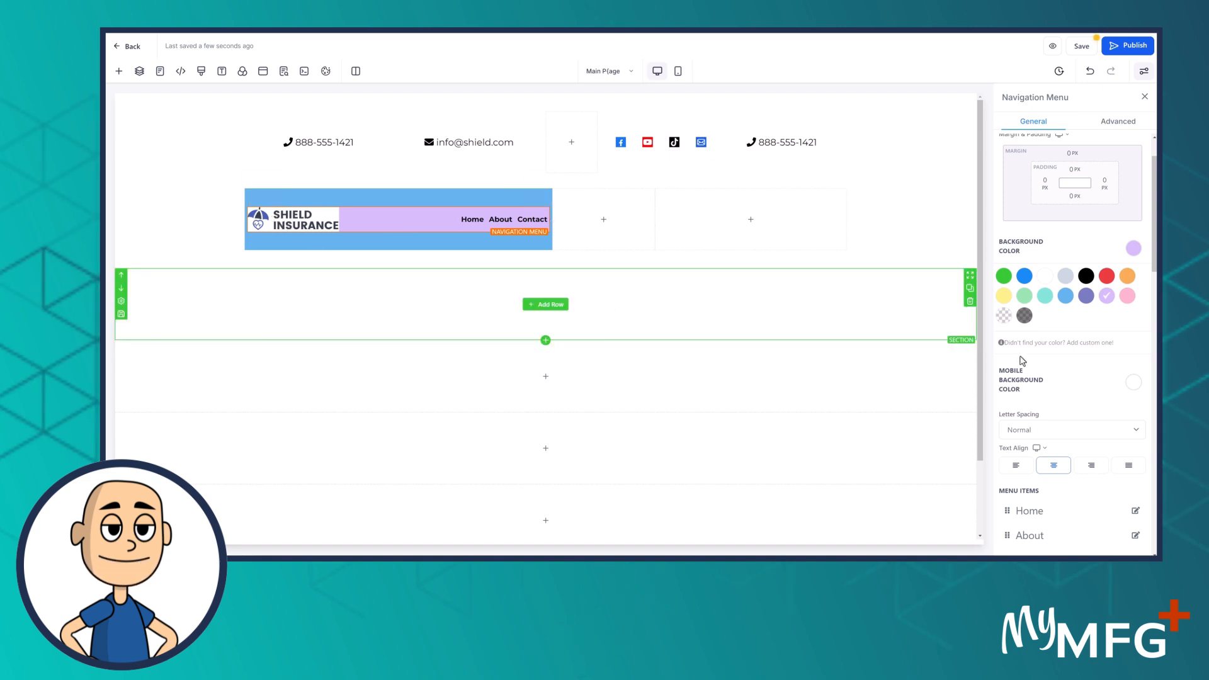
pyautogui.scroll(-4, 1078, 388)
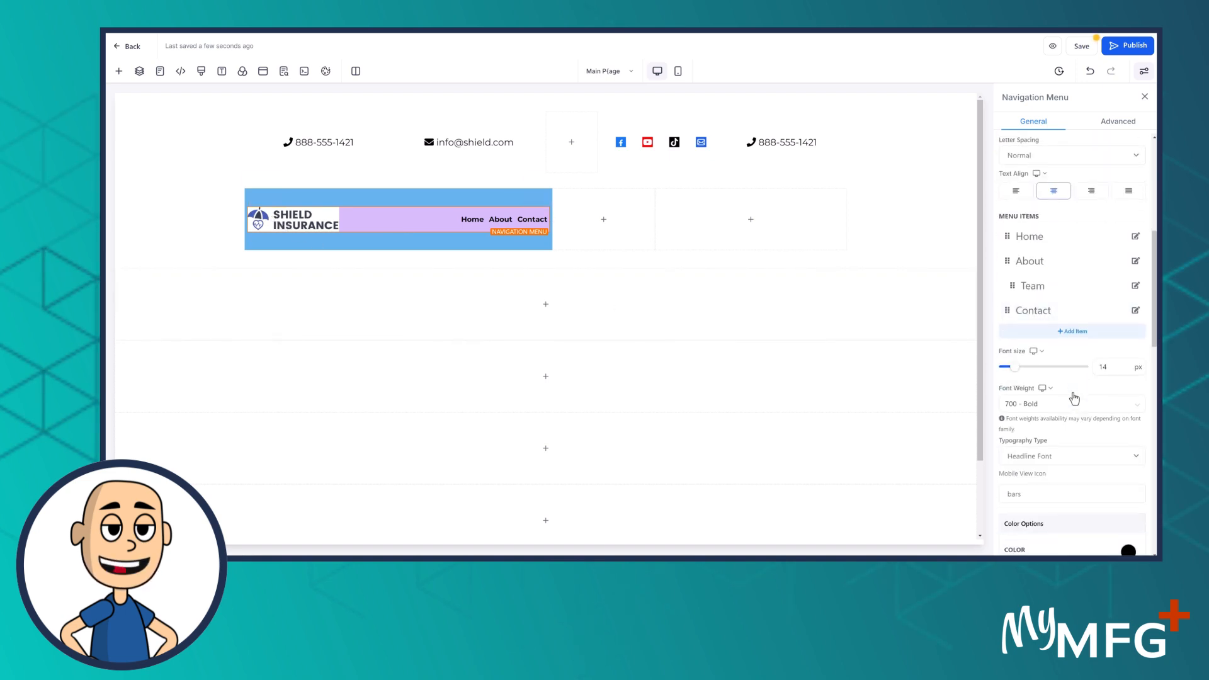
pyautogui.scroll(-8, 1075, 397)
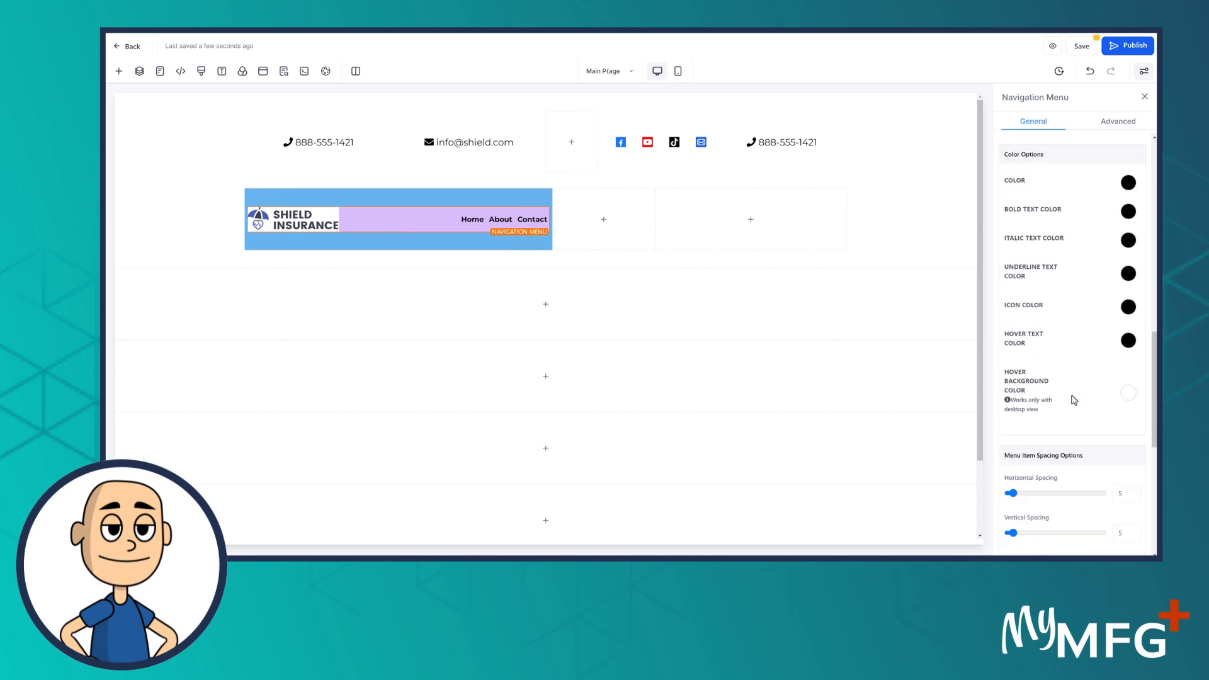
pyautogui.scroll(-4, 1073, 399)
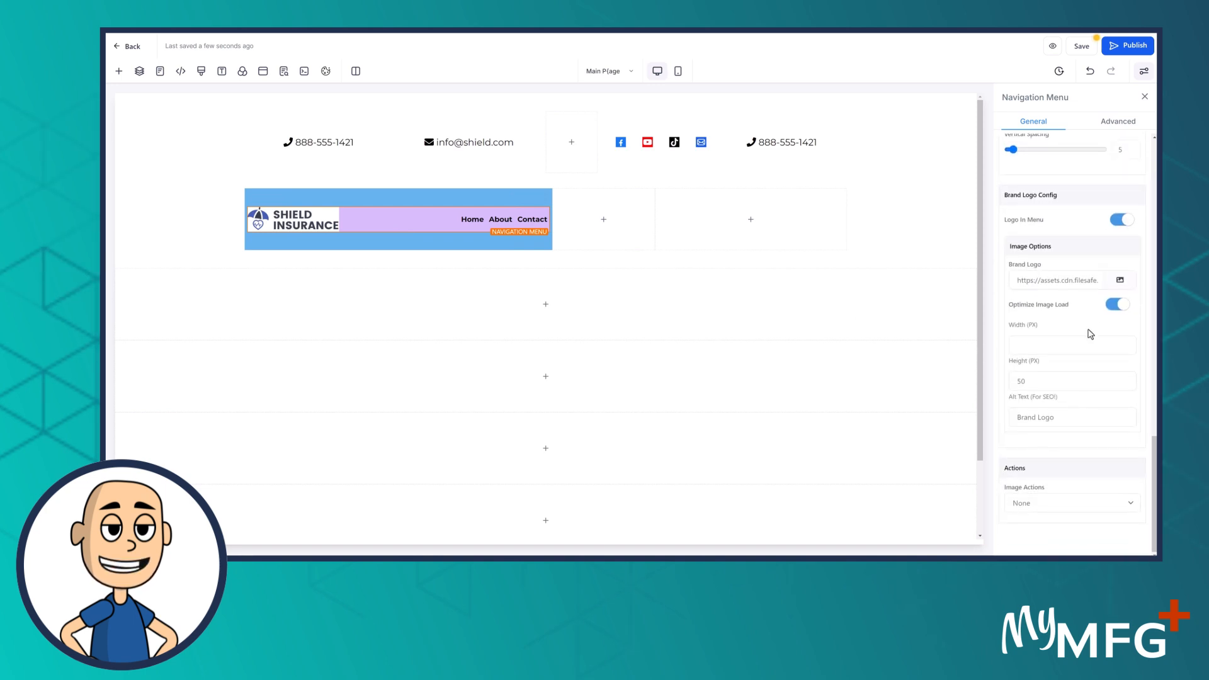
# Replace the menu's brand logo with the second Shield Insurance file from the Logo folder
pyautogui.click(1119, 281)
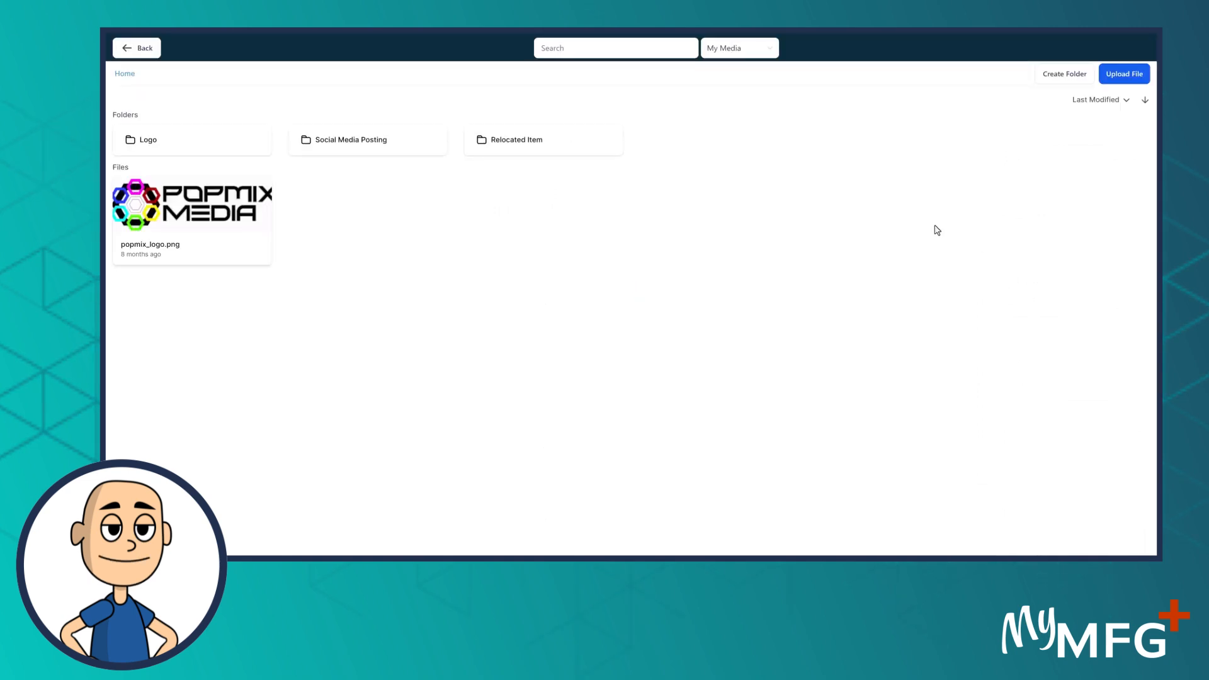
pyautogui.click(171, 139)
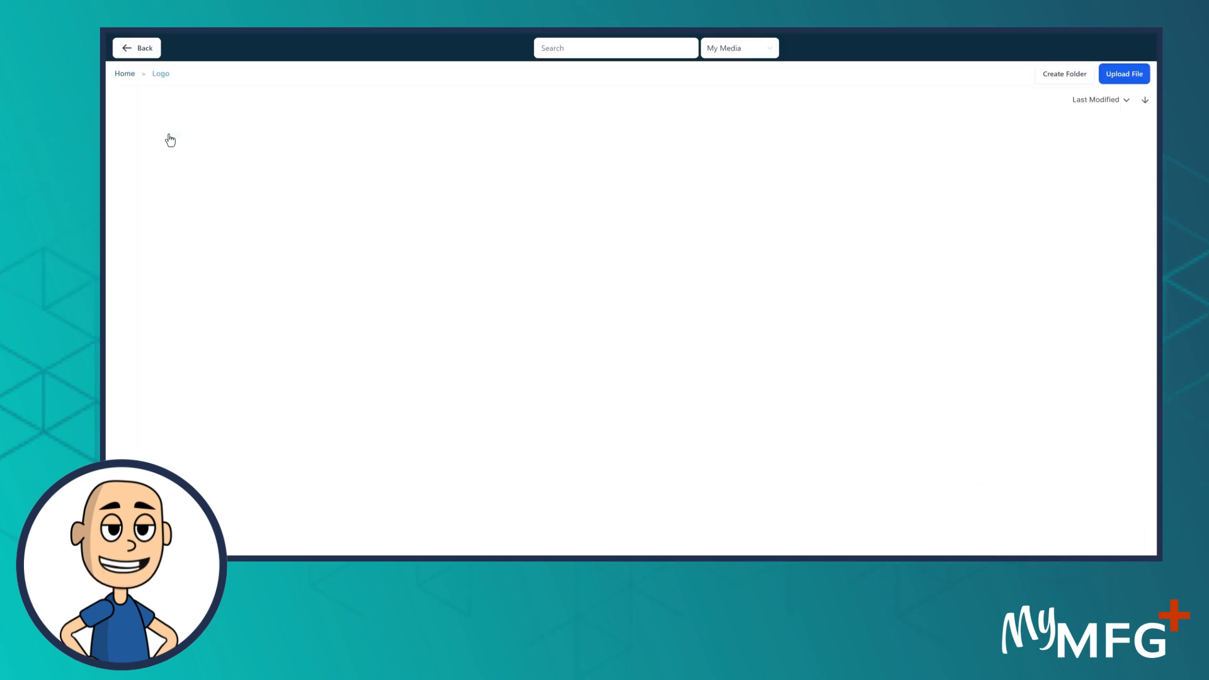
pyautogui.click(362, 170)
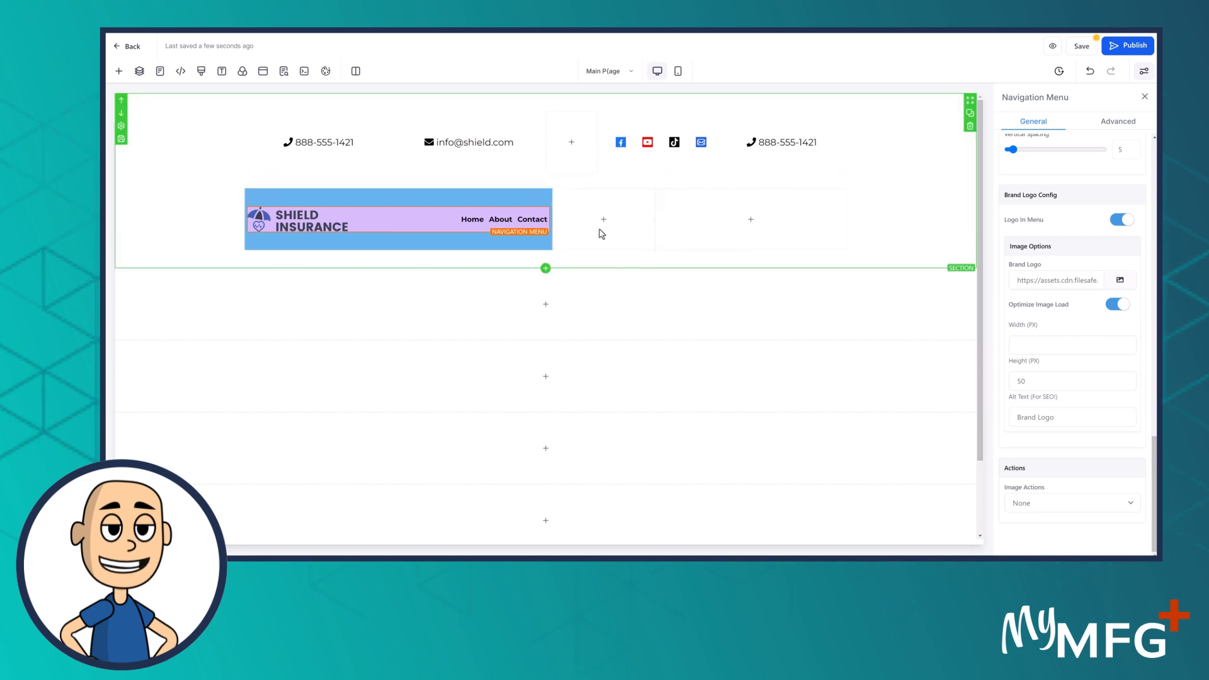
# Set the navigation menu's background colour to transparent
pyautogui.moveTo(505, 225)
pyautogui.scroll(6, 1064, 252)
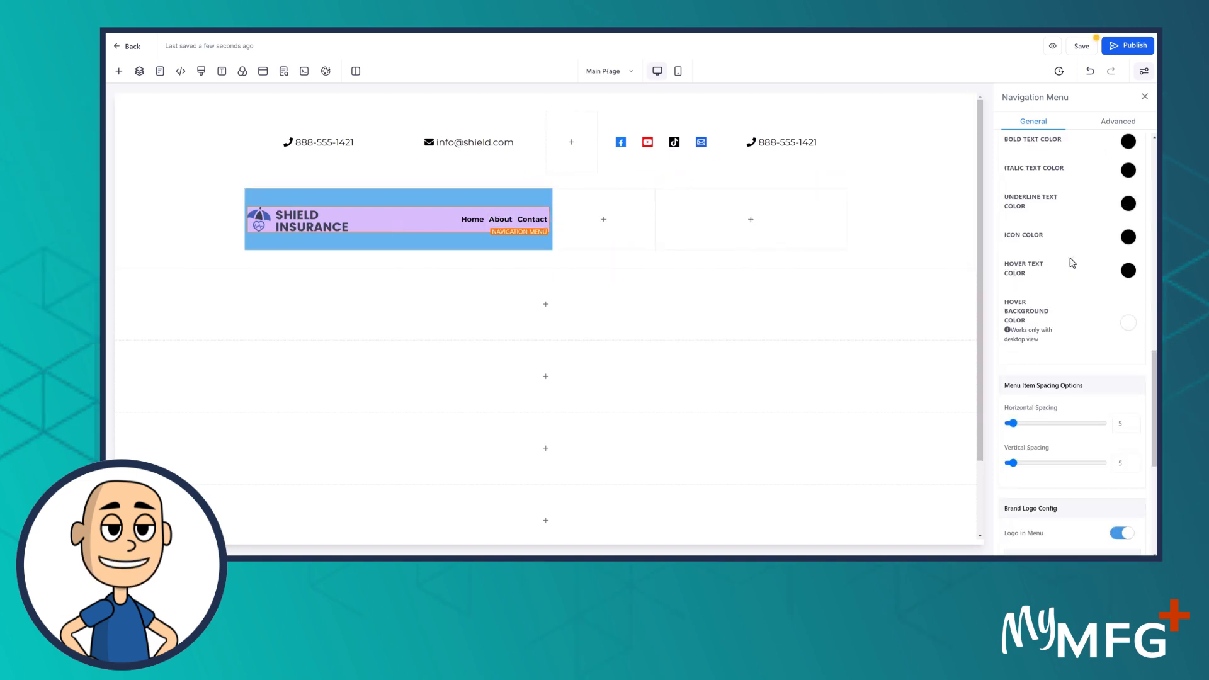
pyautogui.scroll(10, 1078, 274)
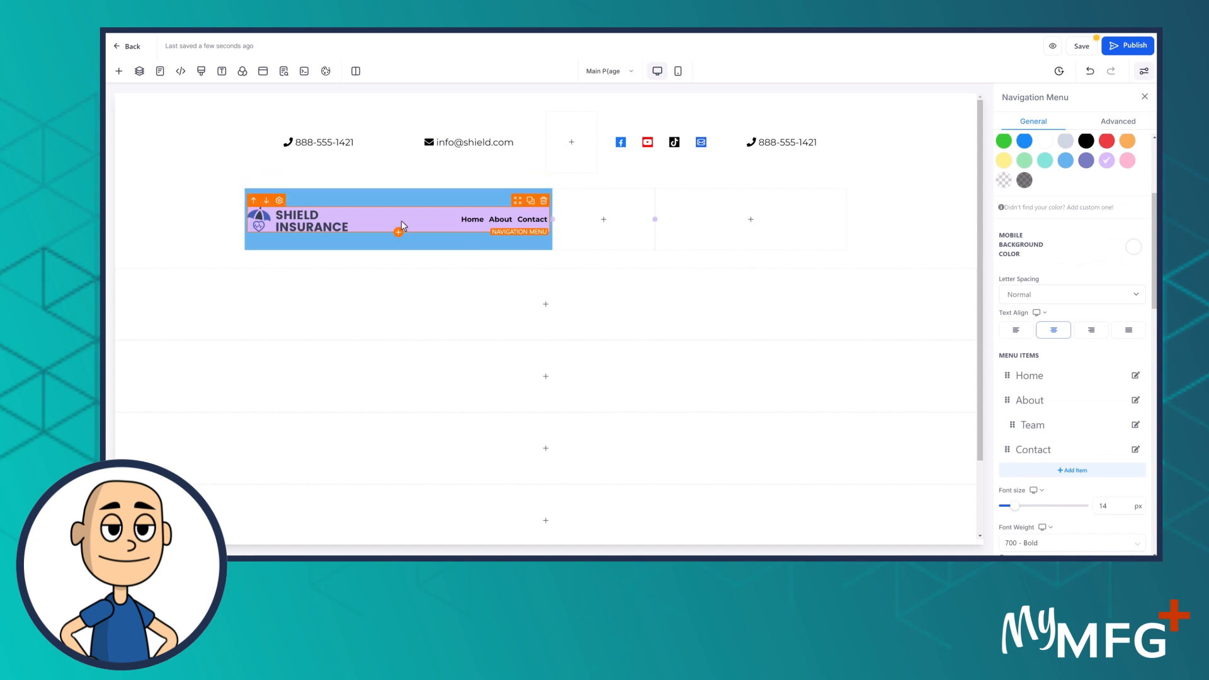
pyautogui.scroll(4, 1066, 296)
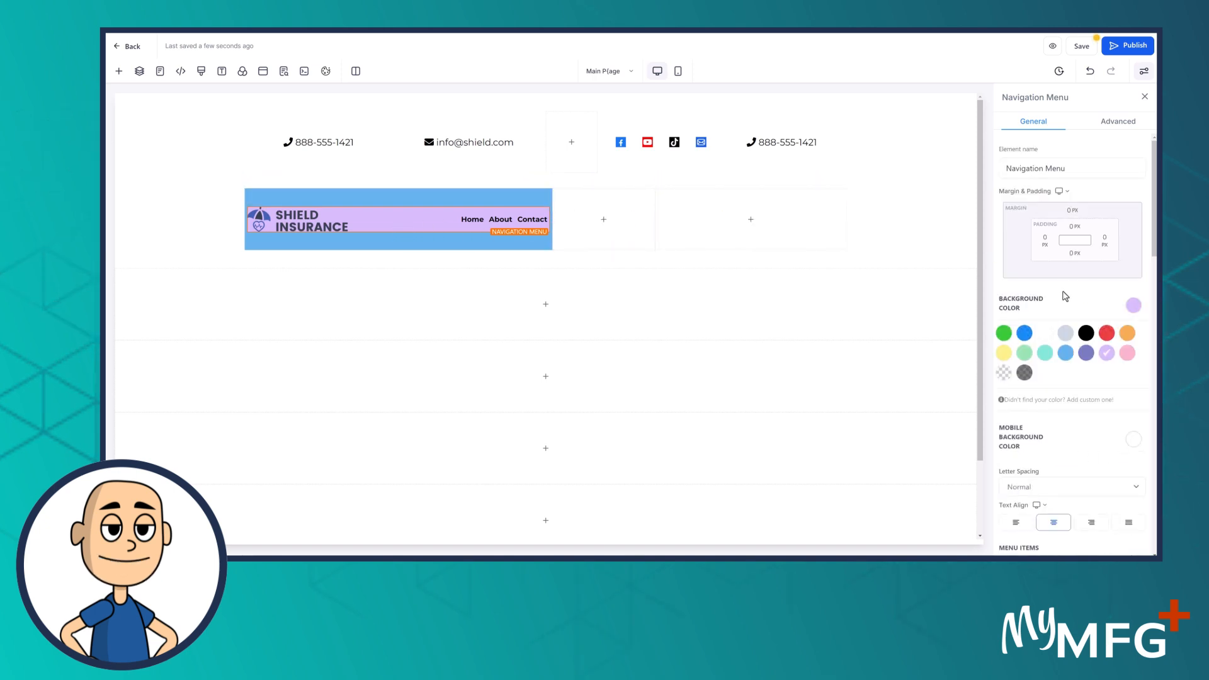
pyautogui.click(1003, 373)
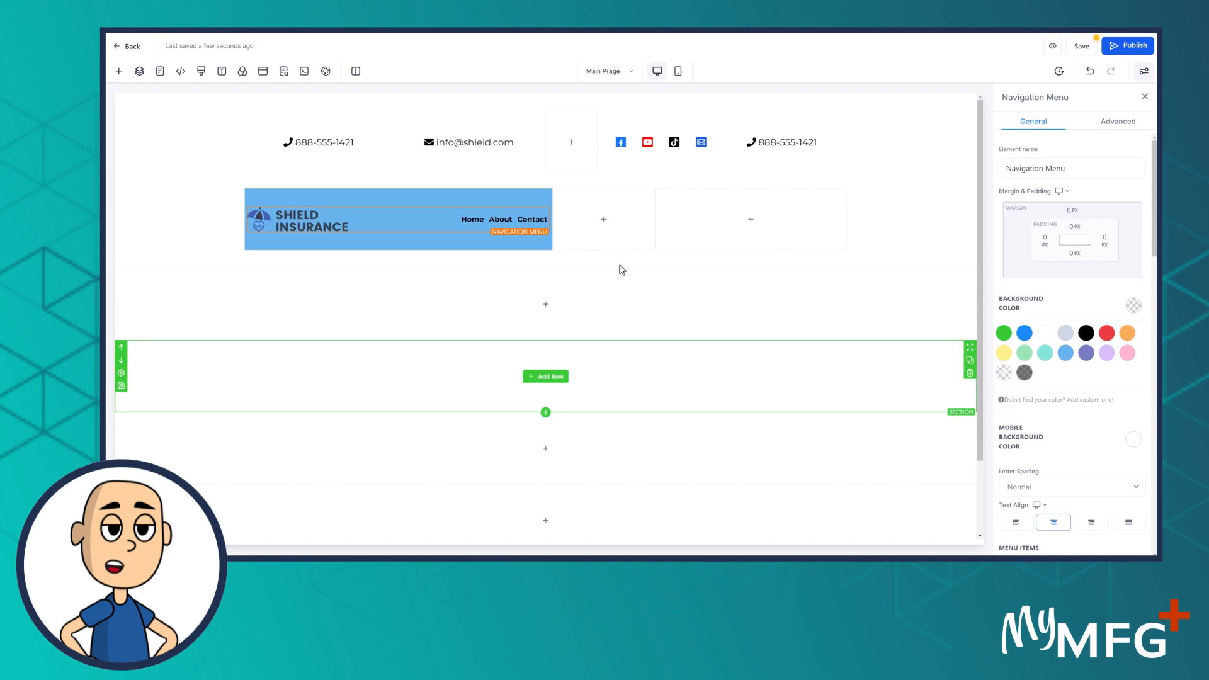
# Set the blue column's background colour to transparent
pyautogui.click(454, 200)
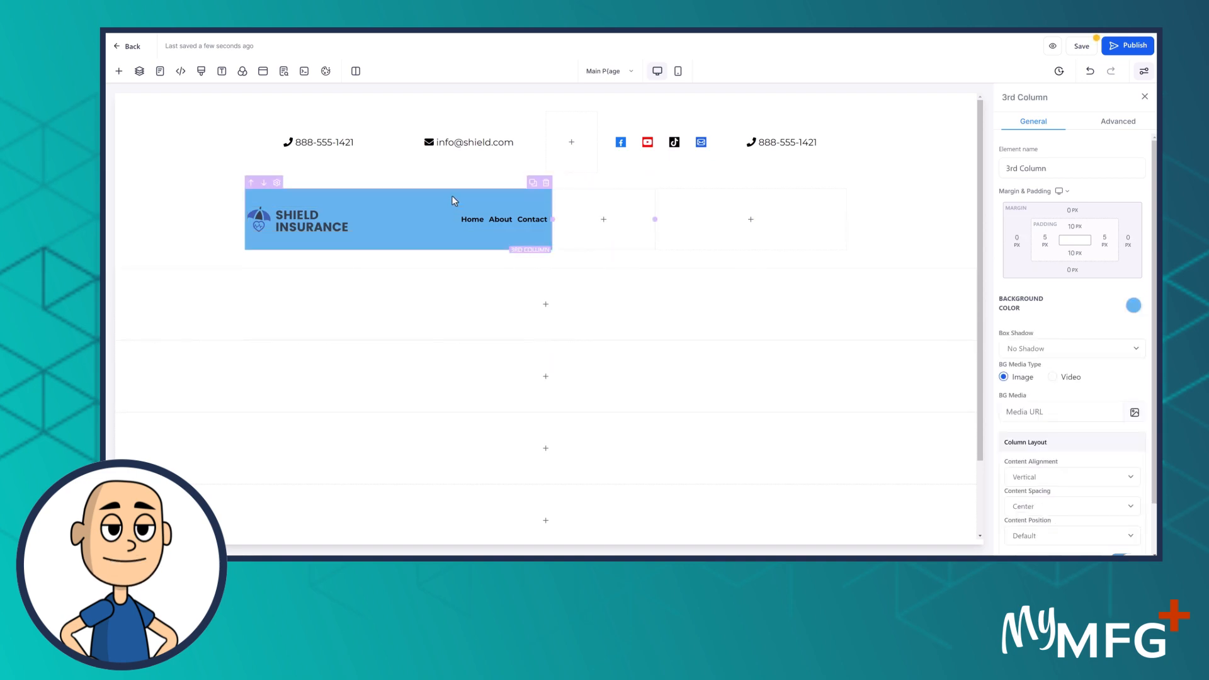
pyautogui.click(1132, 308)
pyautogui.click(1004, 373)
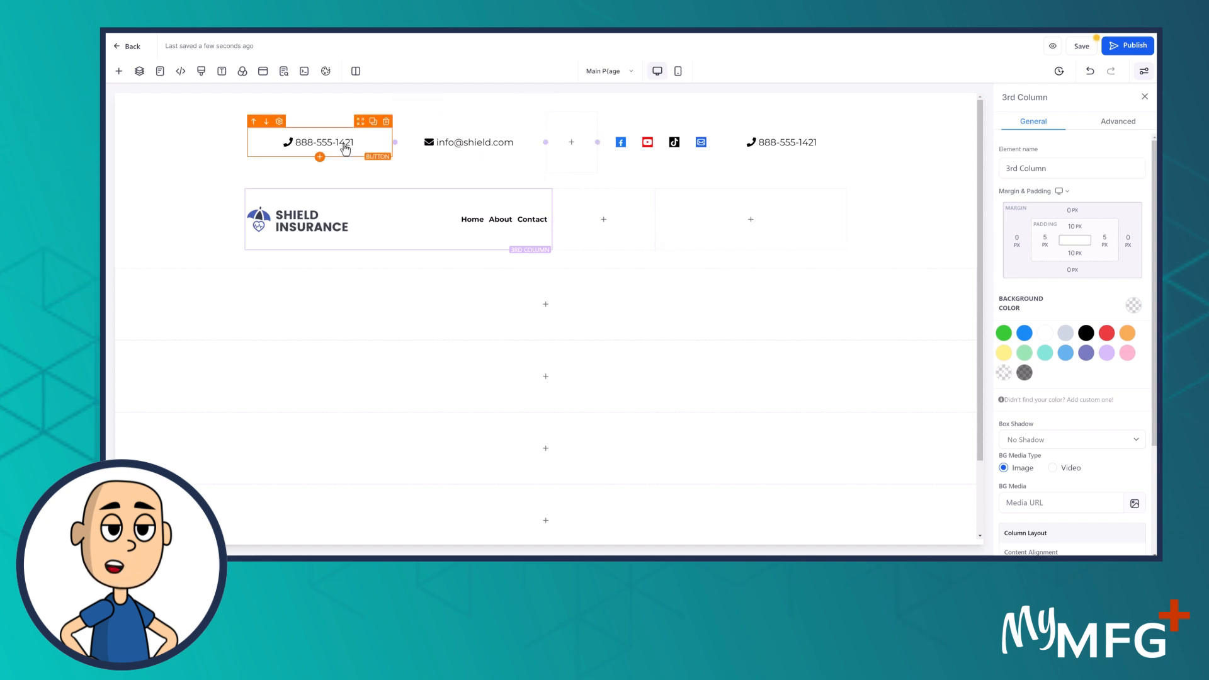
pyautogui.click(373, 121)
pyautogui.moveTo(360, 110); pyautogui.dragTo(742, 244)
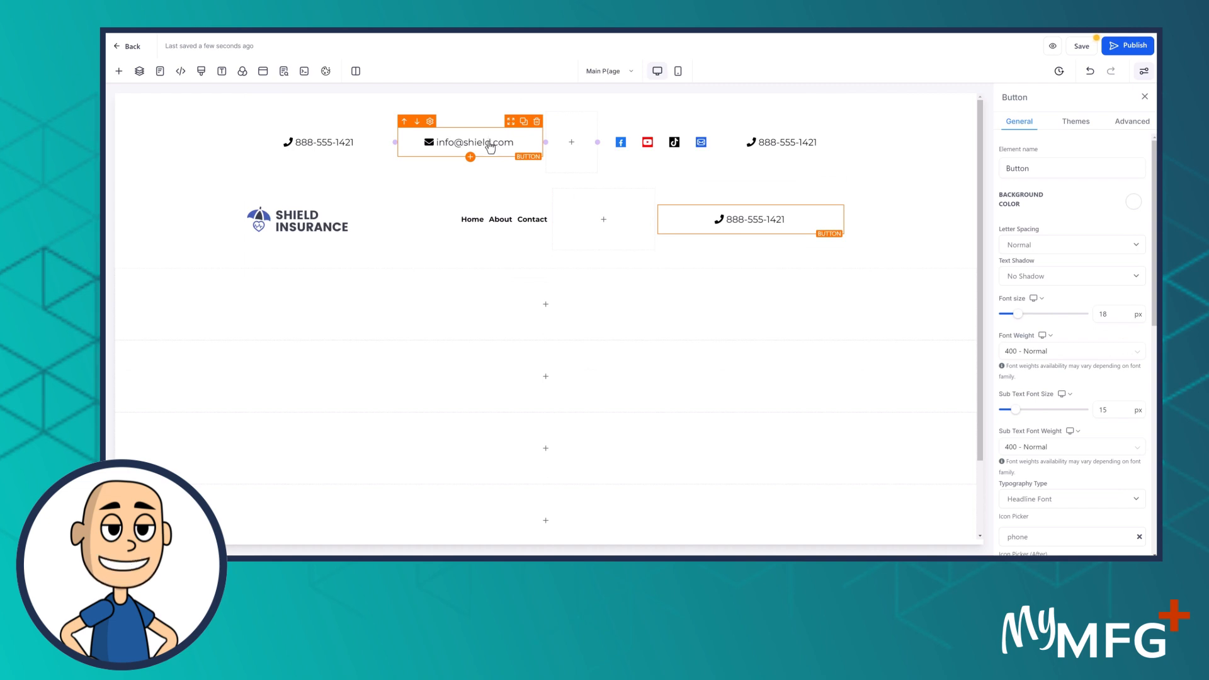
pyautogui.click(119, 71)
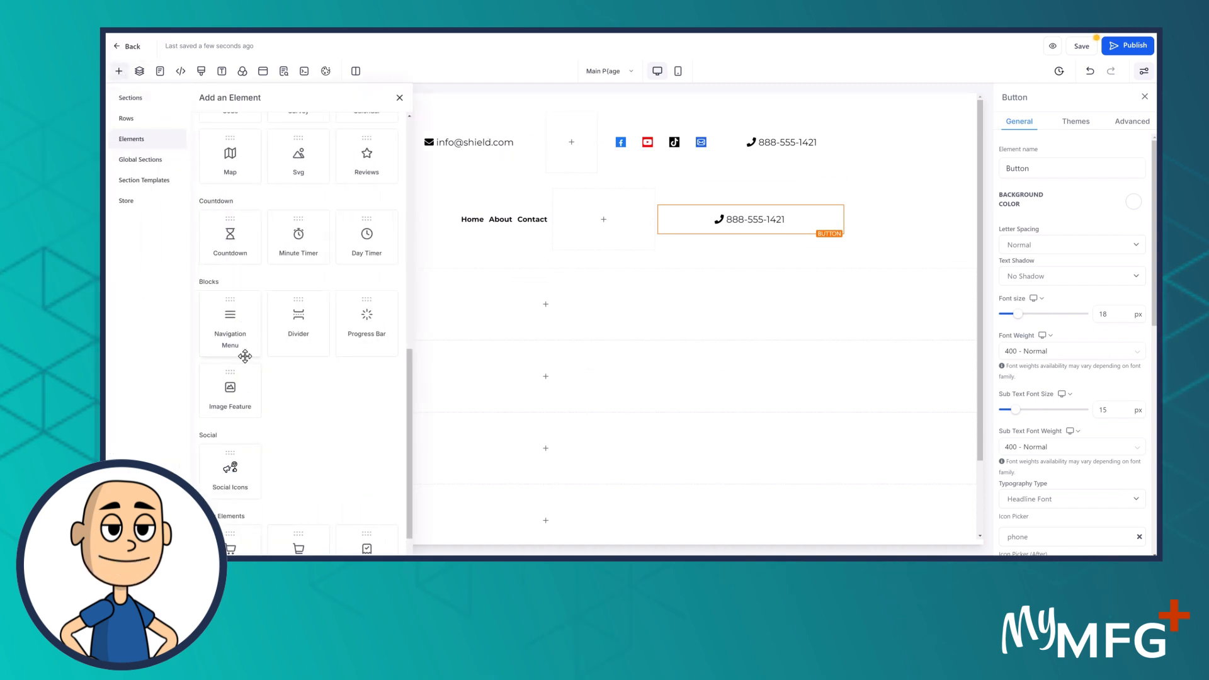
pyautogui.scroll(-1, 248, 380)
pyautogui.scroll(7, 252, 381)
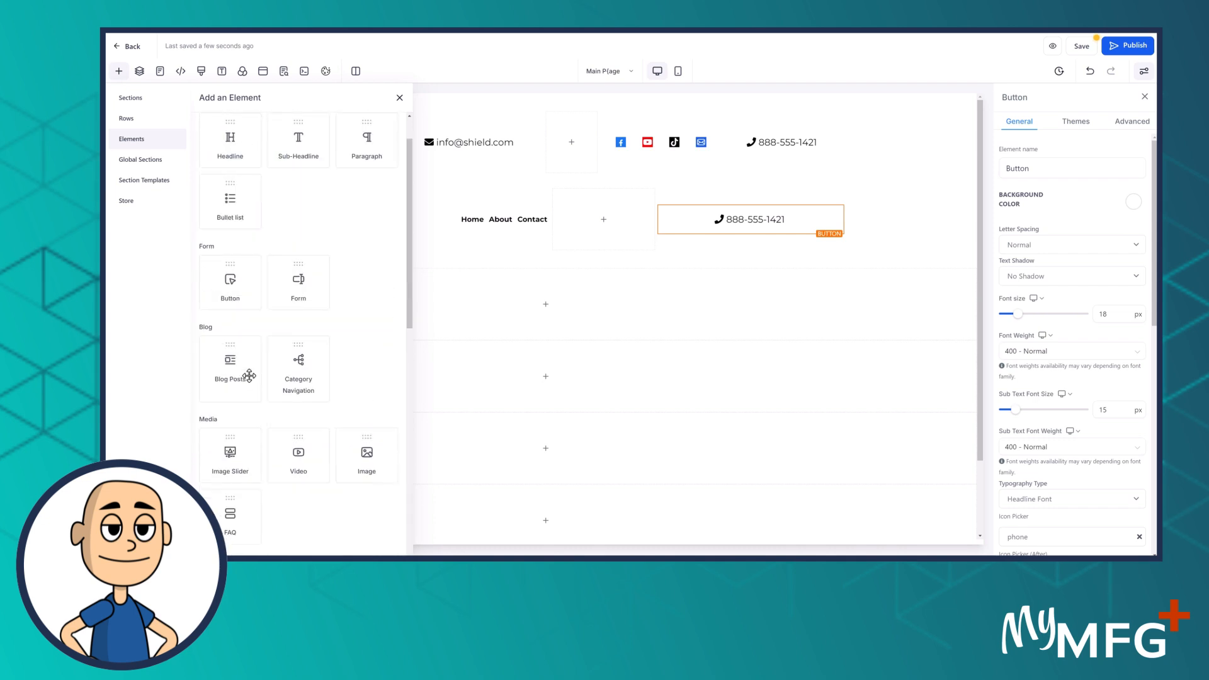
pyautogui.click(231, 275)
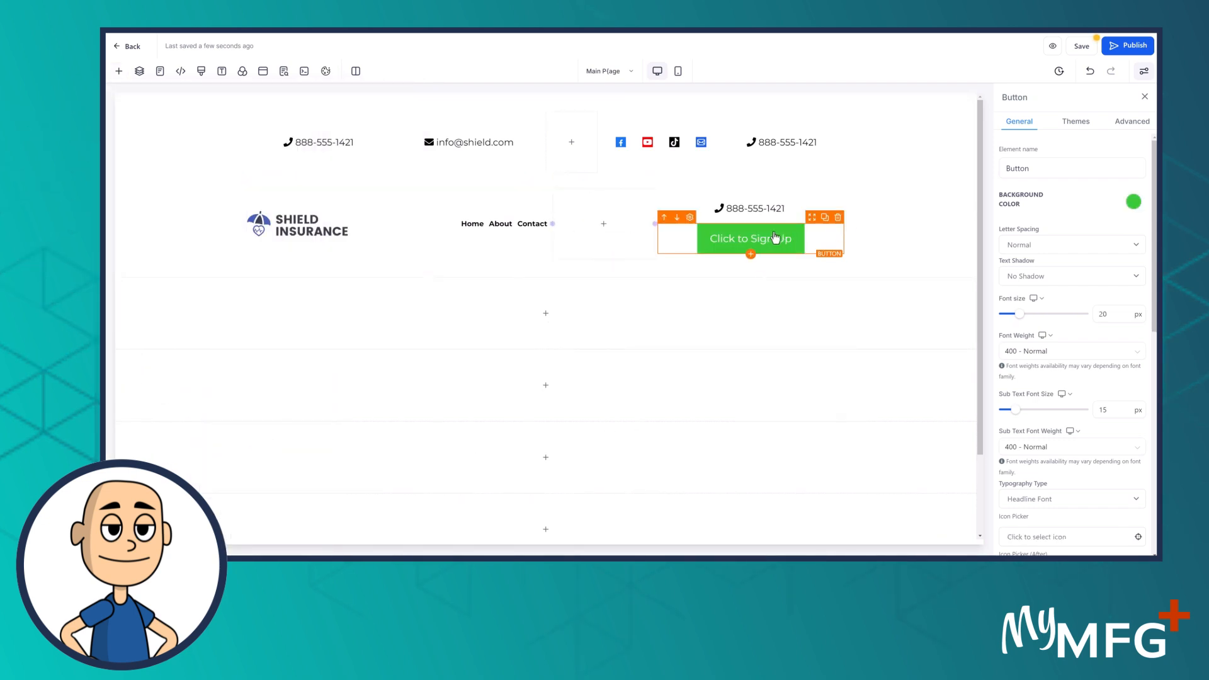
pyautogui.moveTo(814, 227); pyautogui.dragTo(623, 228)
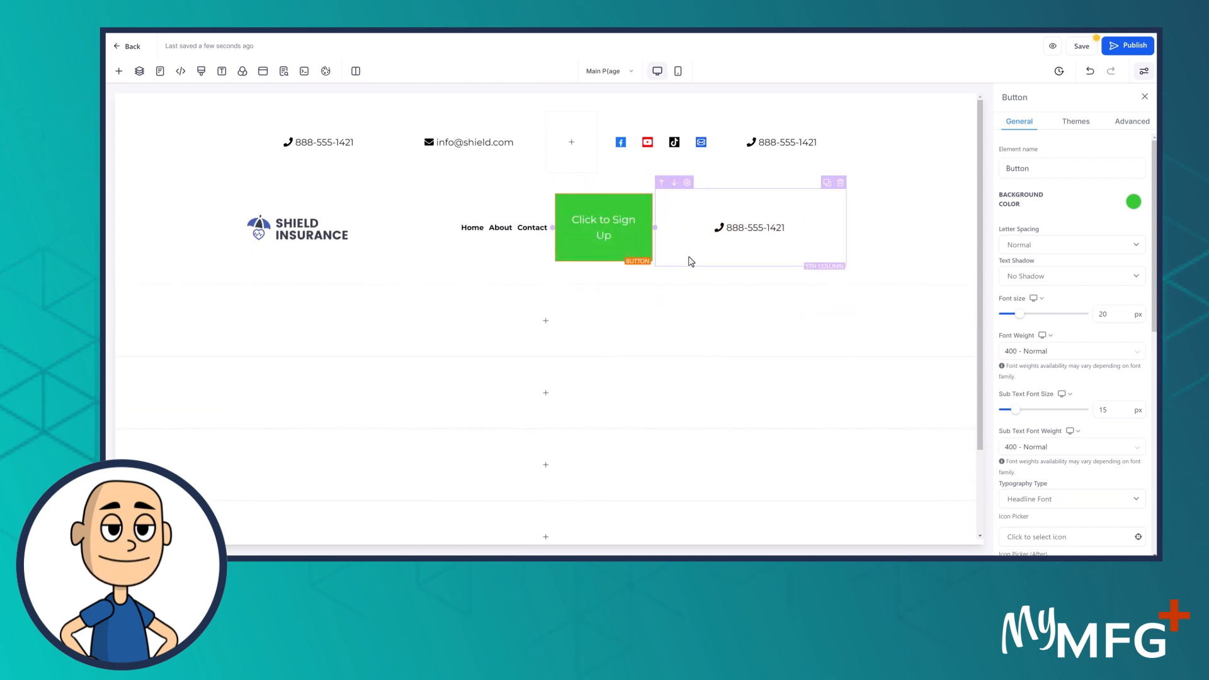
pyautogui.moveTo(675, 230); pyautogui.dragTo(691, 226)
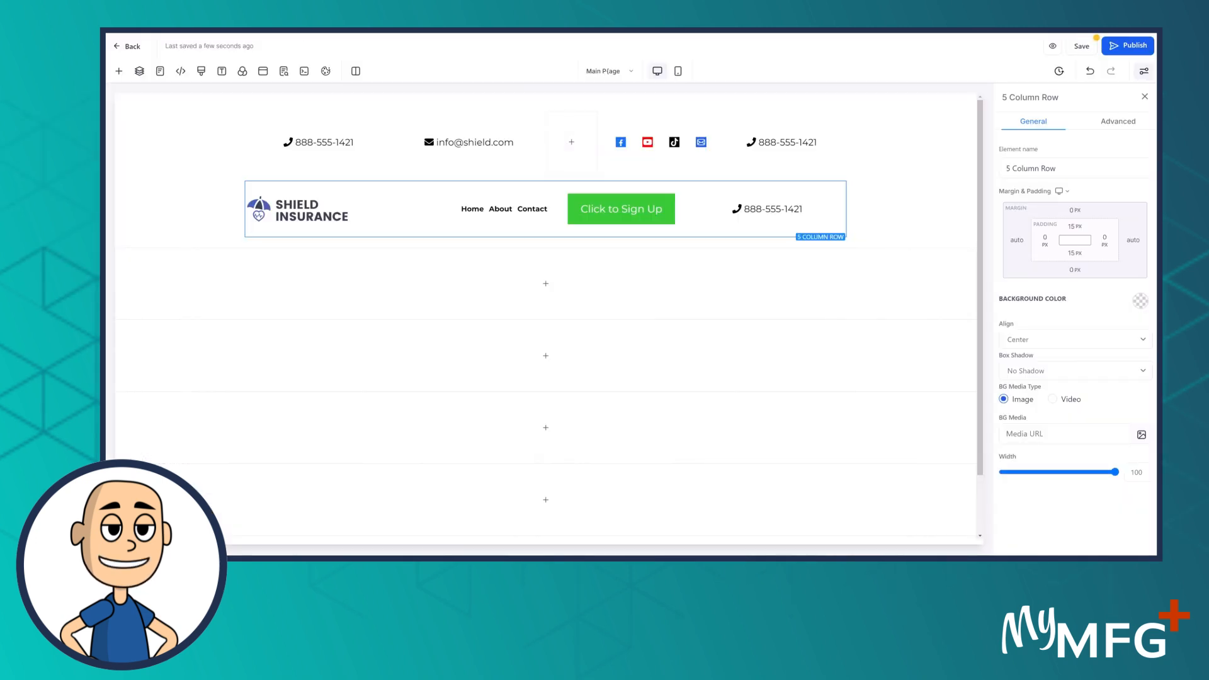
# Make the Click to Sign Up button's background red
pyautogui.click(614, 211)
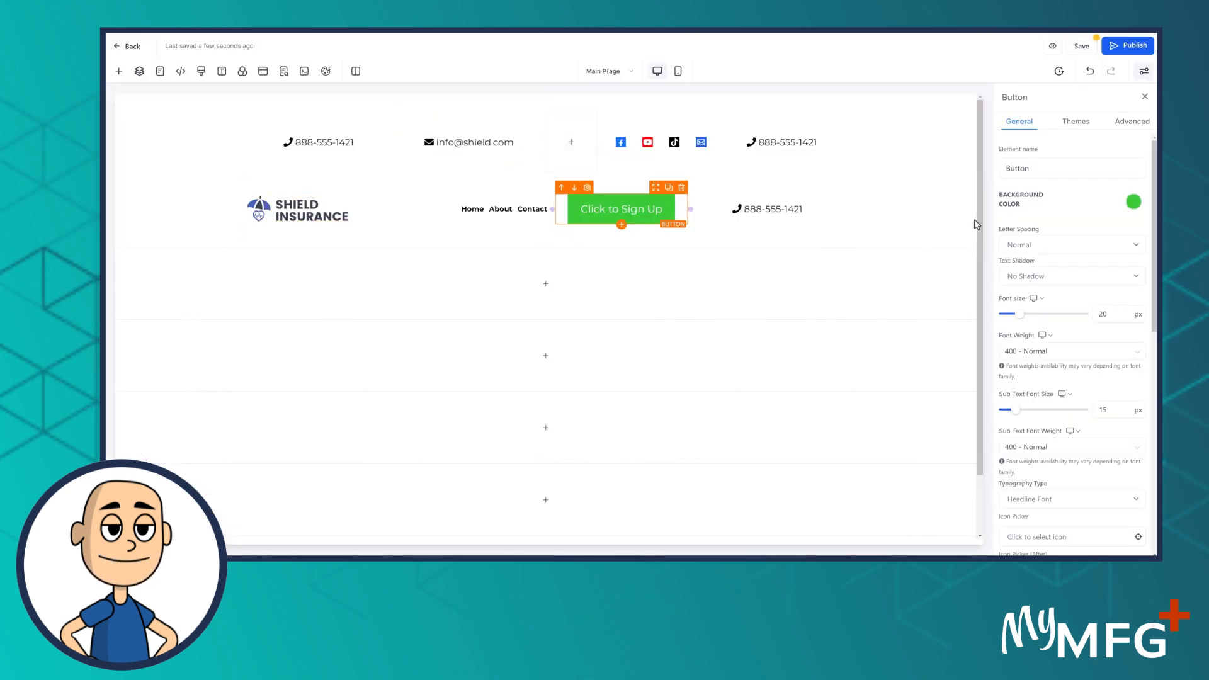
pyautogui.click(1134, 204)
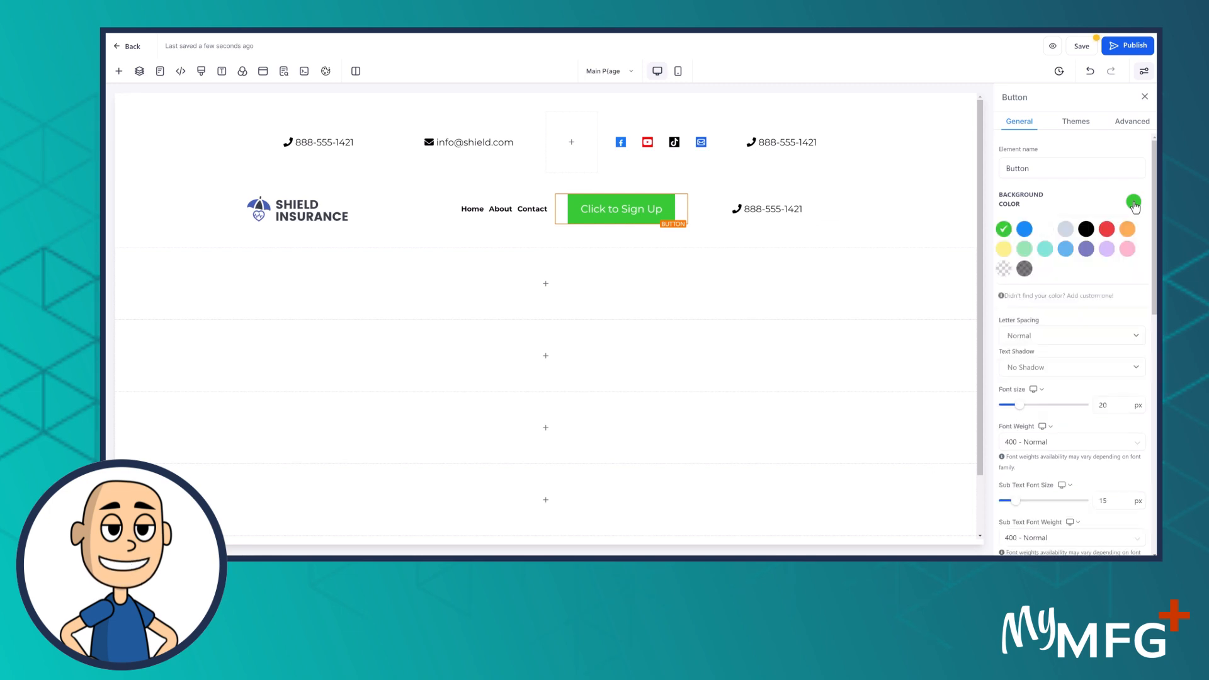
pyautogui.click(1107, 230)
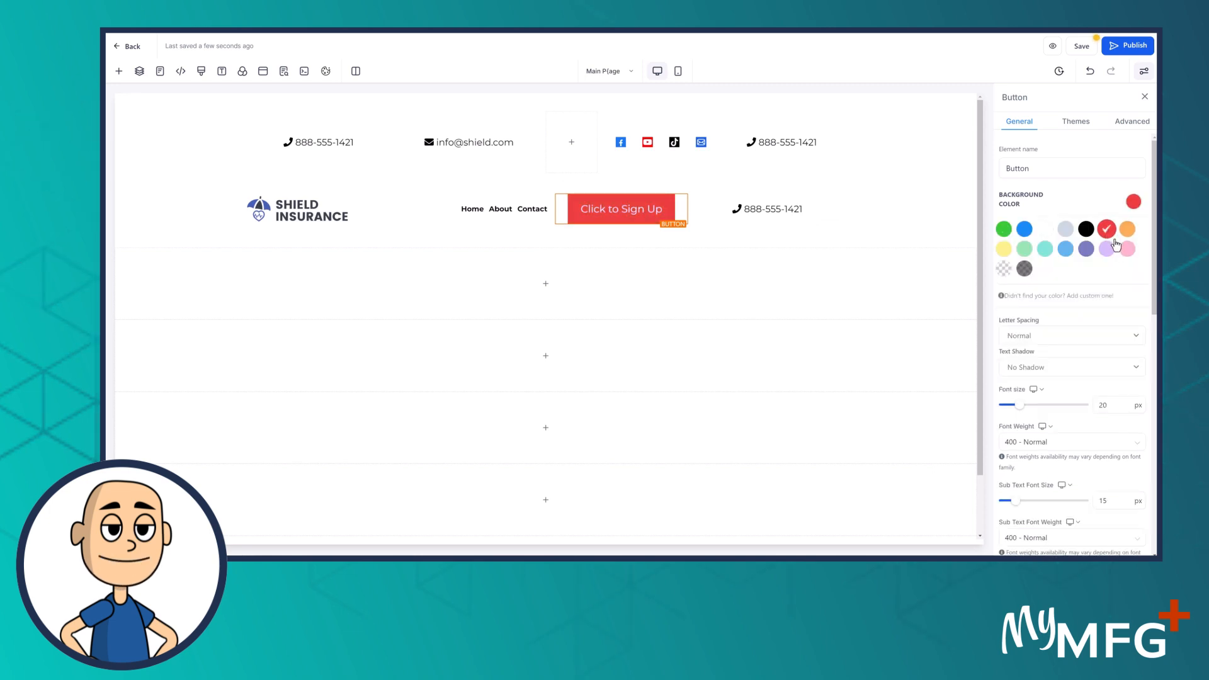
# Change the button text to 'Get A Quote' and adjust the 4th column's width
pyautogui.scroll(-5, 1090, 409)
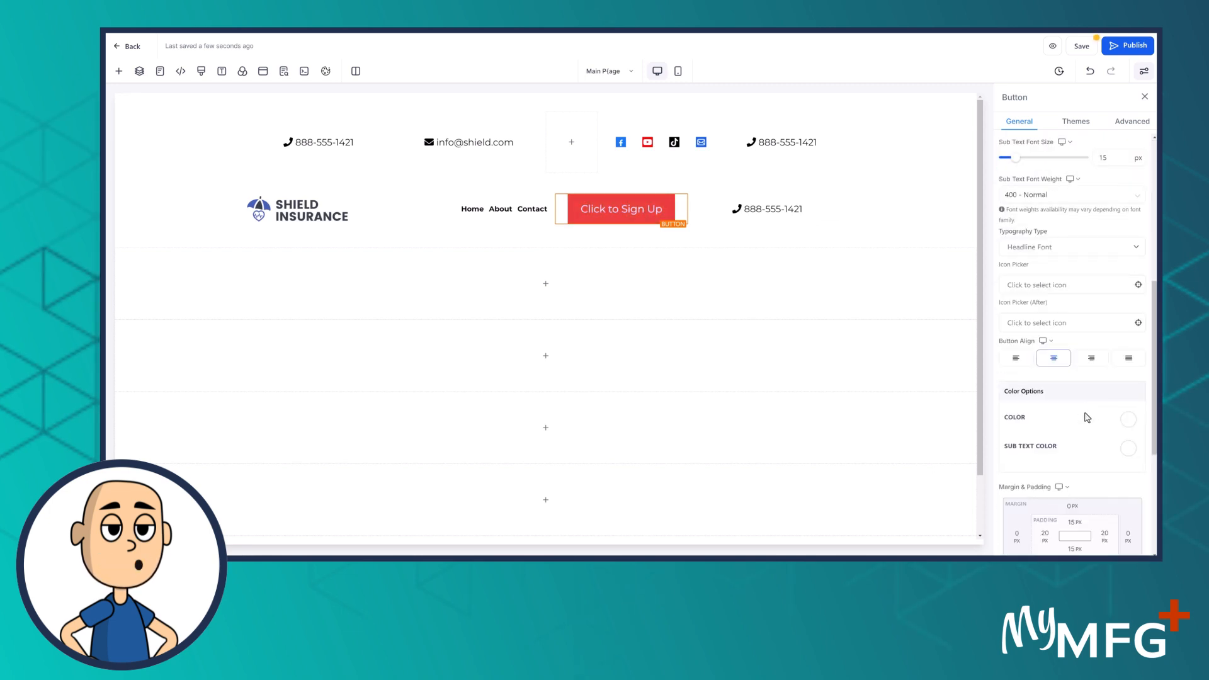
pyautogui.scroll(-4, 1088, 416)
pyautogui.moveTo(1072, 395); pyautogui.dragTo(919, 400)
pyautogui.write('G')
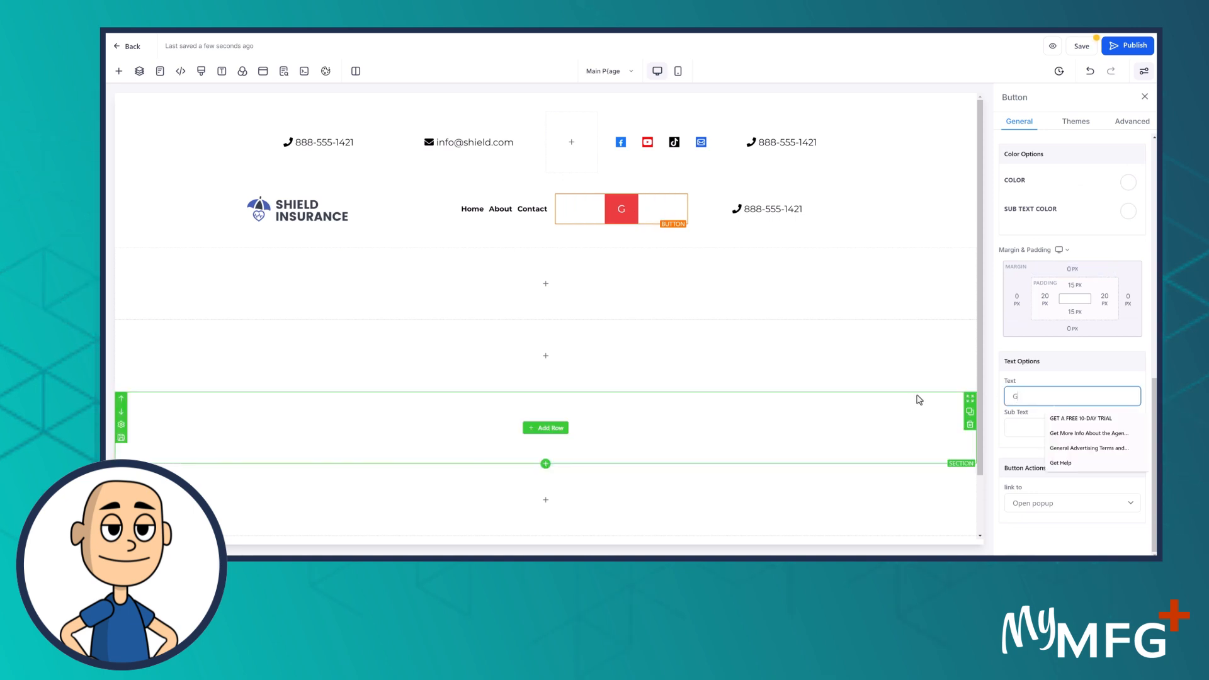
pyautogui.write('et A Quote')
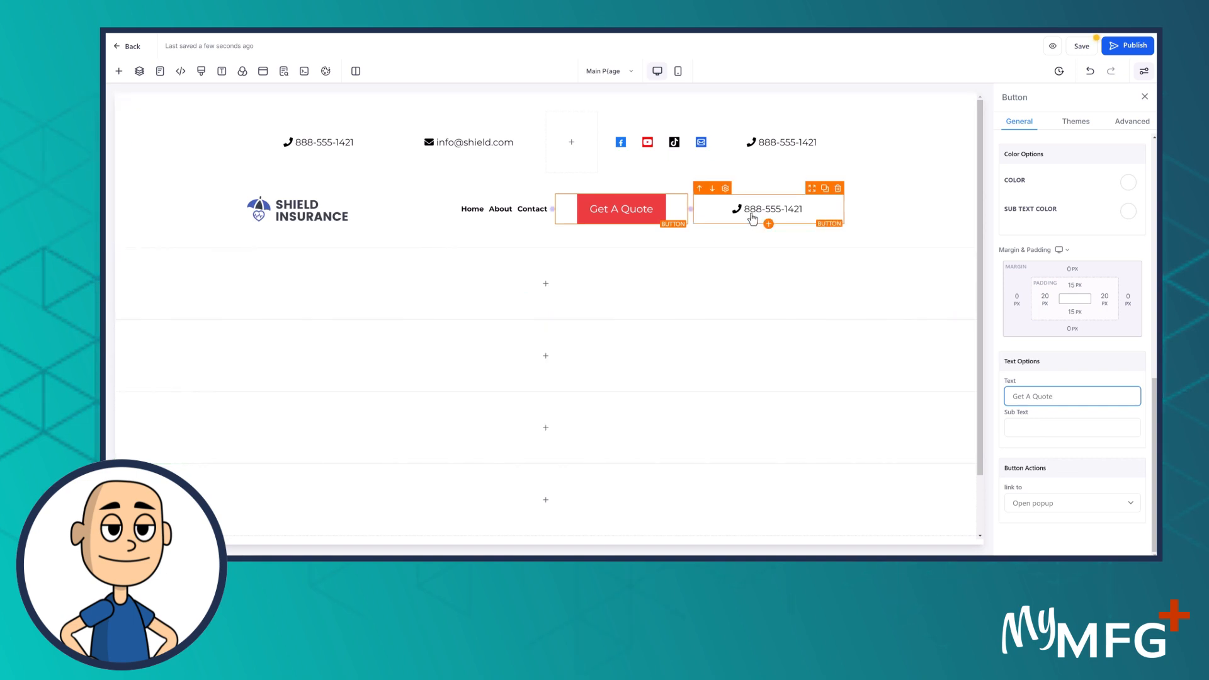
pyautogui.click(699, 215)
pyautogui.moveTo(691, 209); pyautogui.dragTo(737, 209)
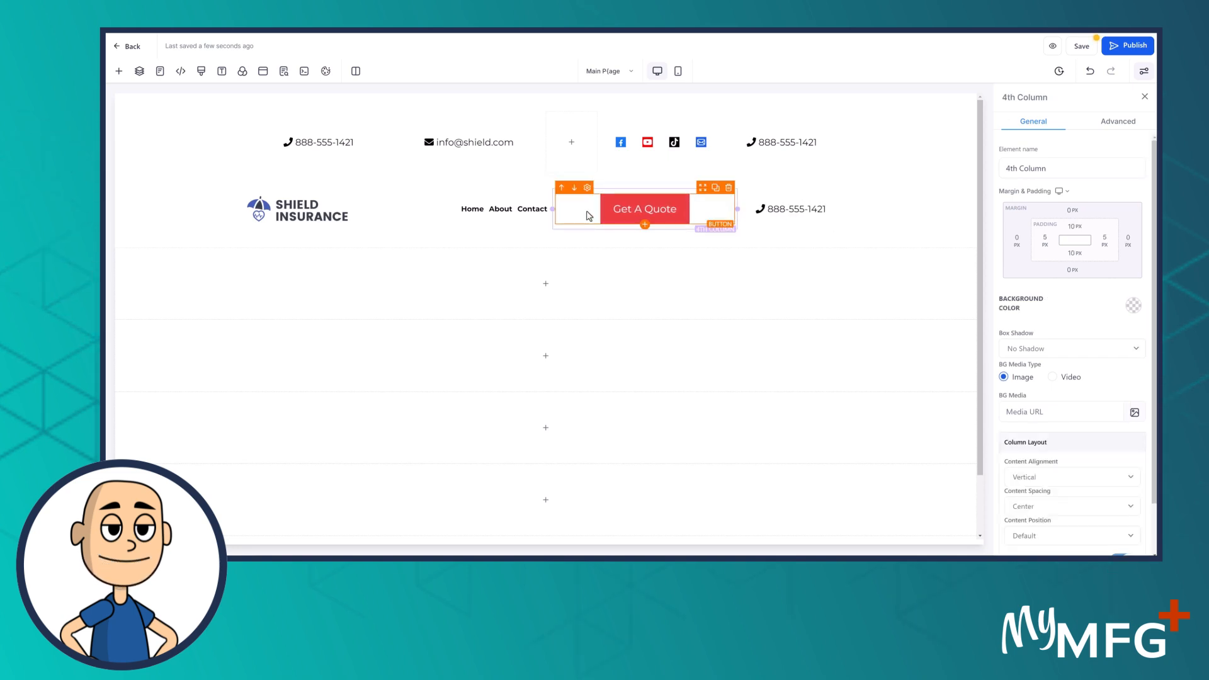
# Widen the logo-and-menu column toward the Get A Quote button, then select the header section
pyautogui.click(554, 209)
pyautogui.moveTo(546, 209); pyautogui.dragTo(628, 205)
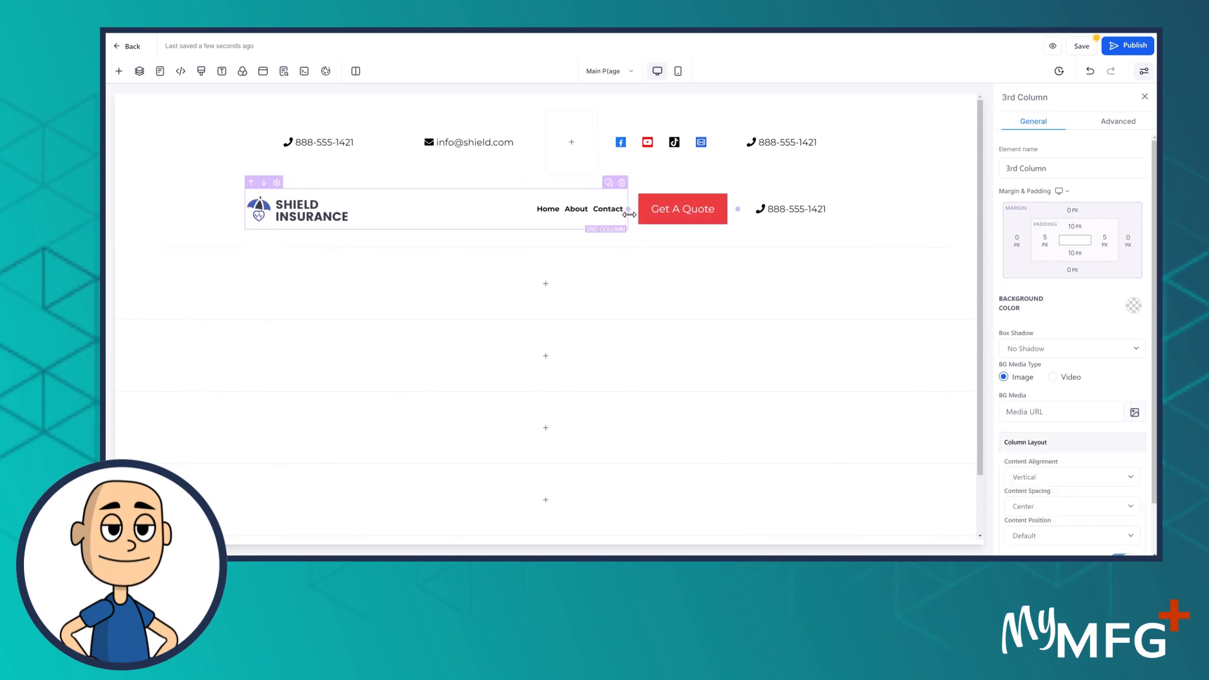
pyautogui.click(672, 218)
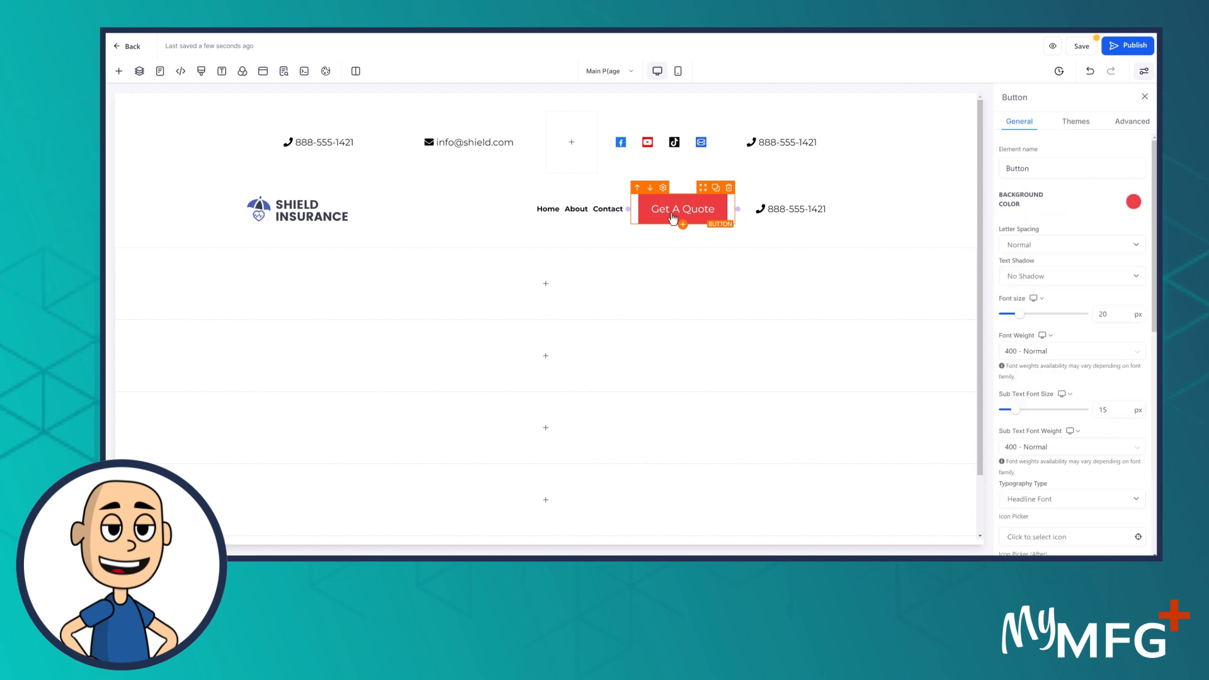
pyautogui.scroll(-10, 1064, 403)
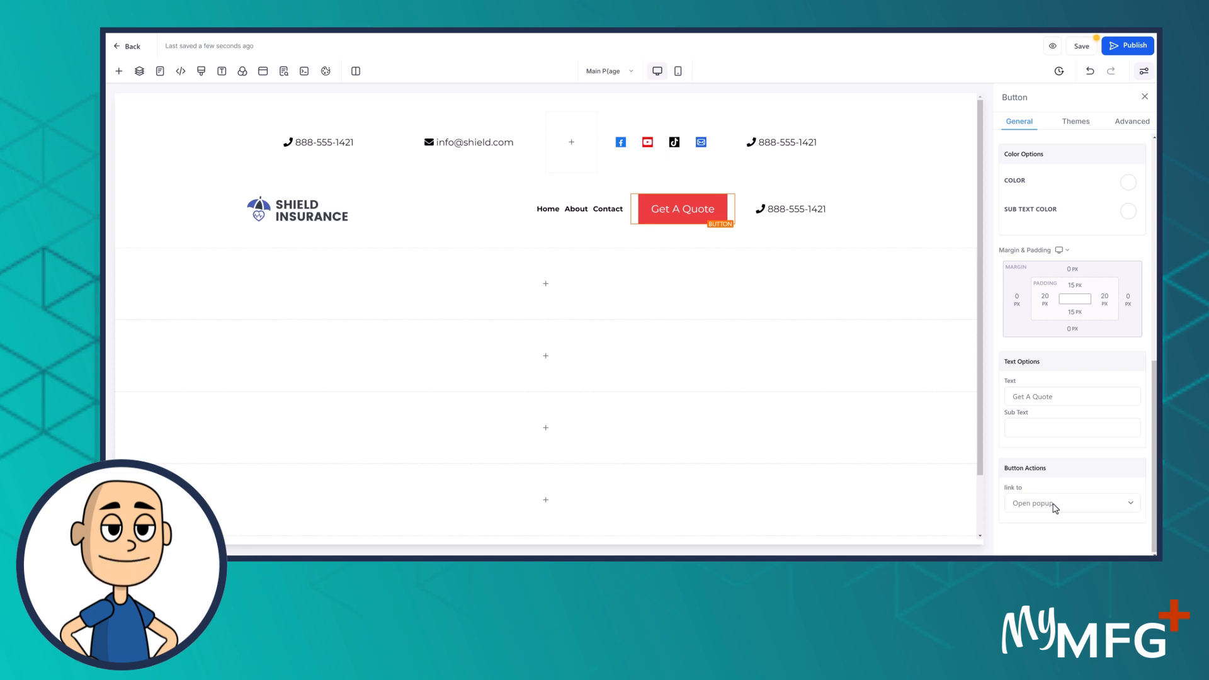
pyautogui.click(200, 157)
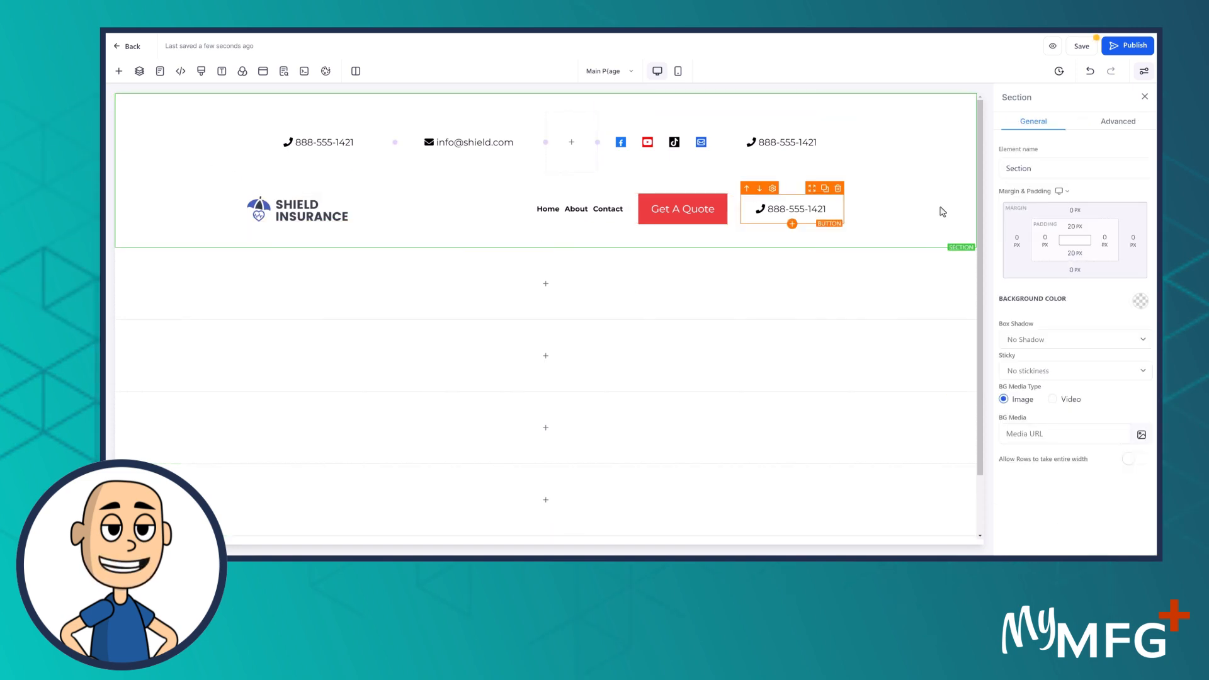
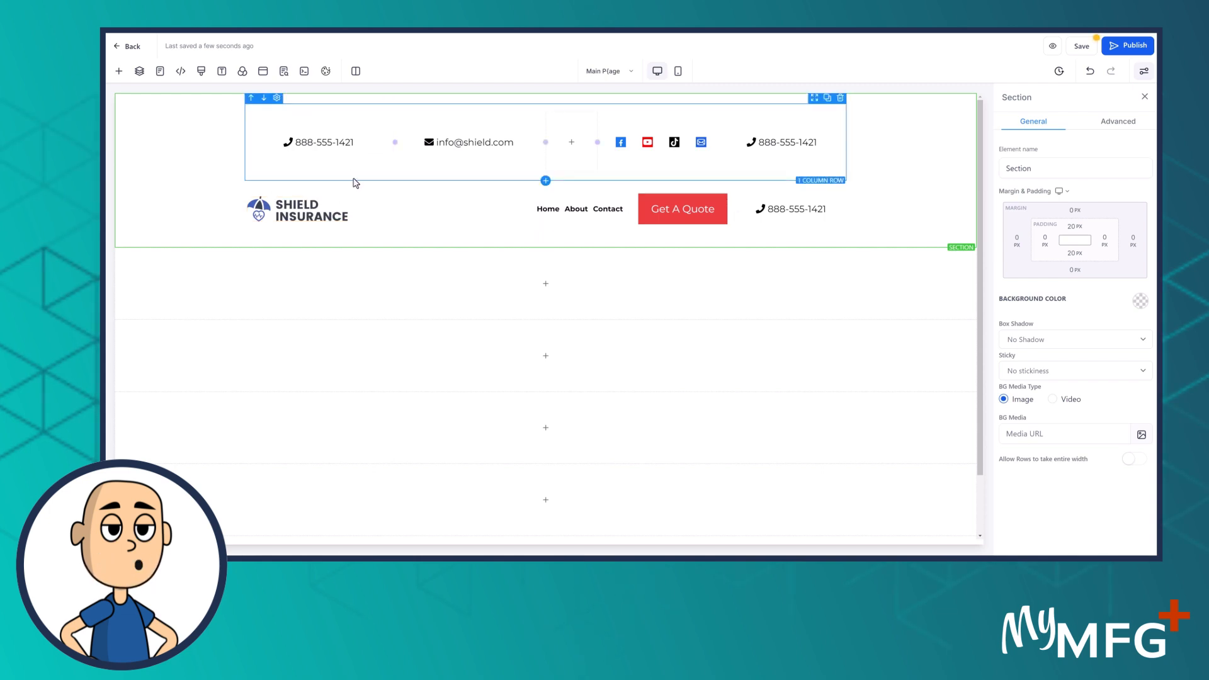
# Set the 1 Column Row's top and bottom padding to 0 using the 0 preset
pyautogui.click(355, 182)
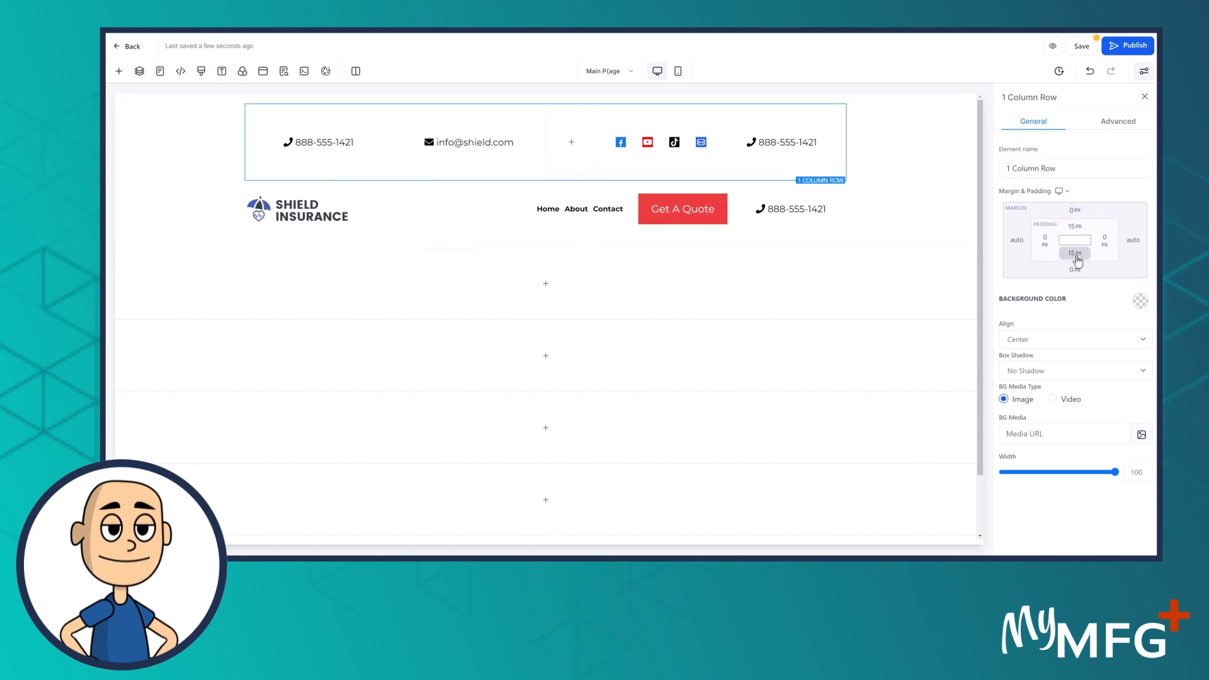
pyautogui.click(1076, 255)
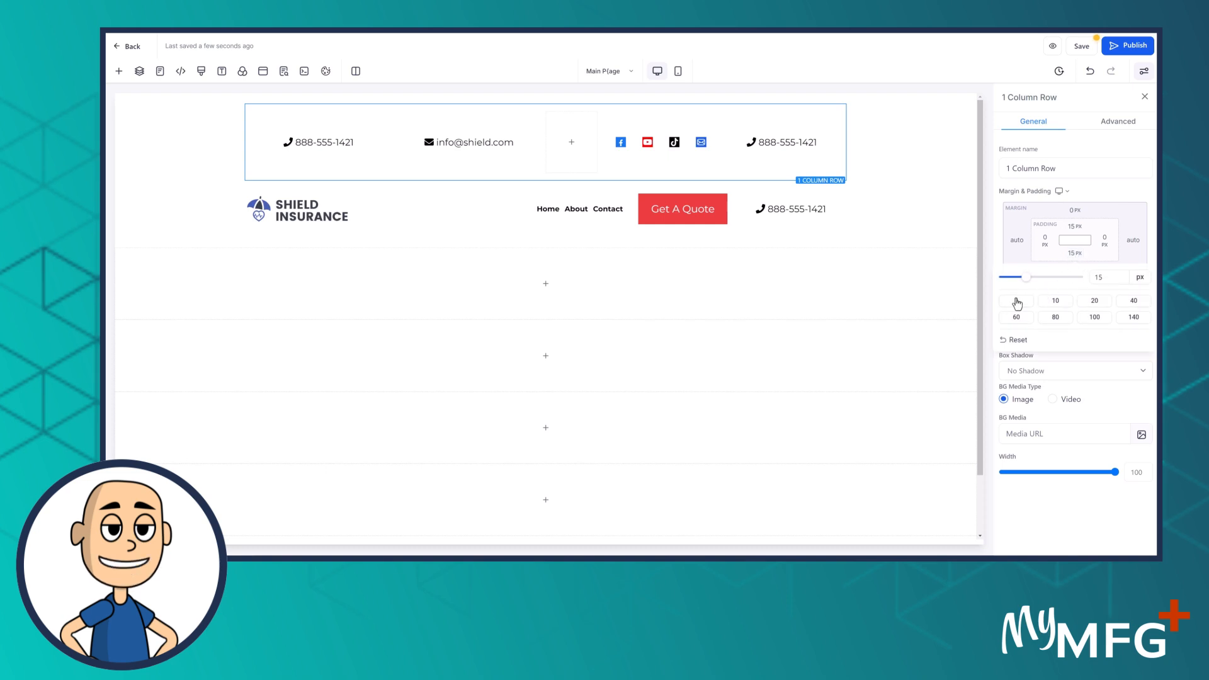
pyautogui.click(1015, 302)
pyautogui.click(1077, 229)
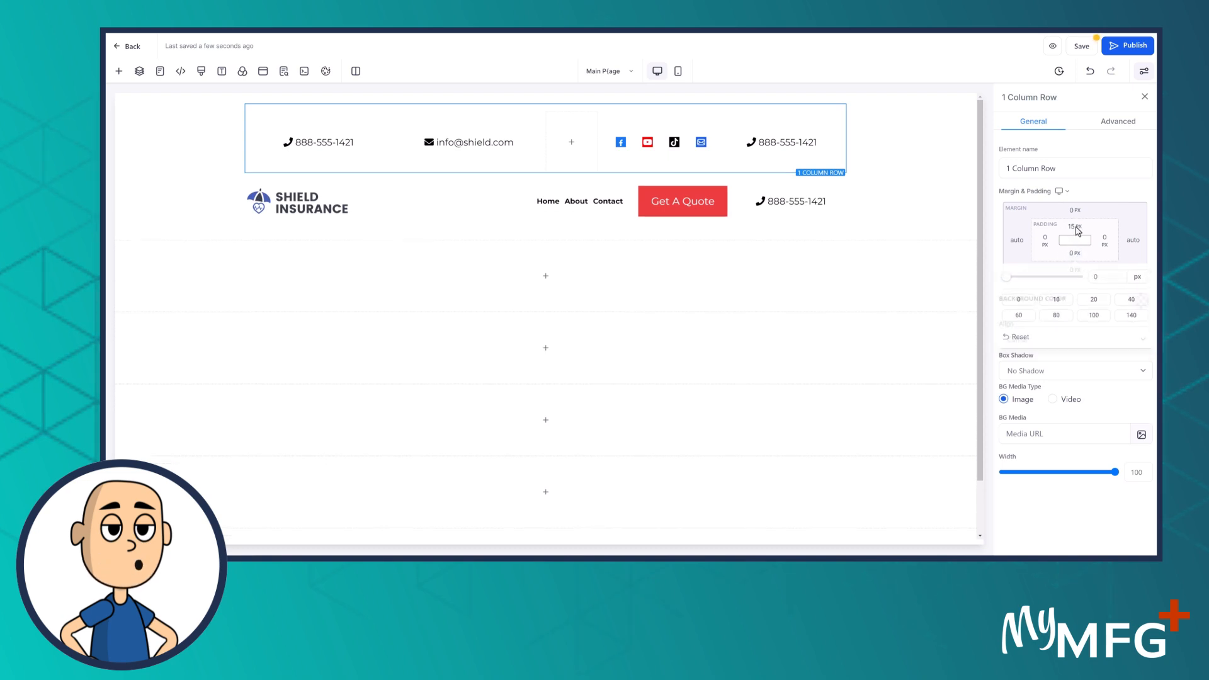
pyautogui.click(1076, 227)
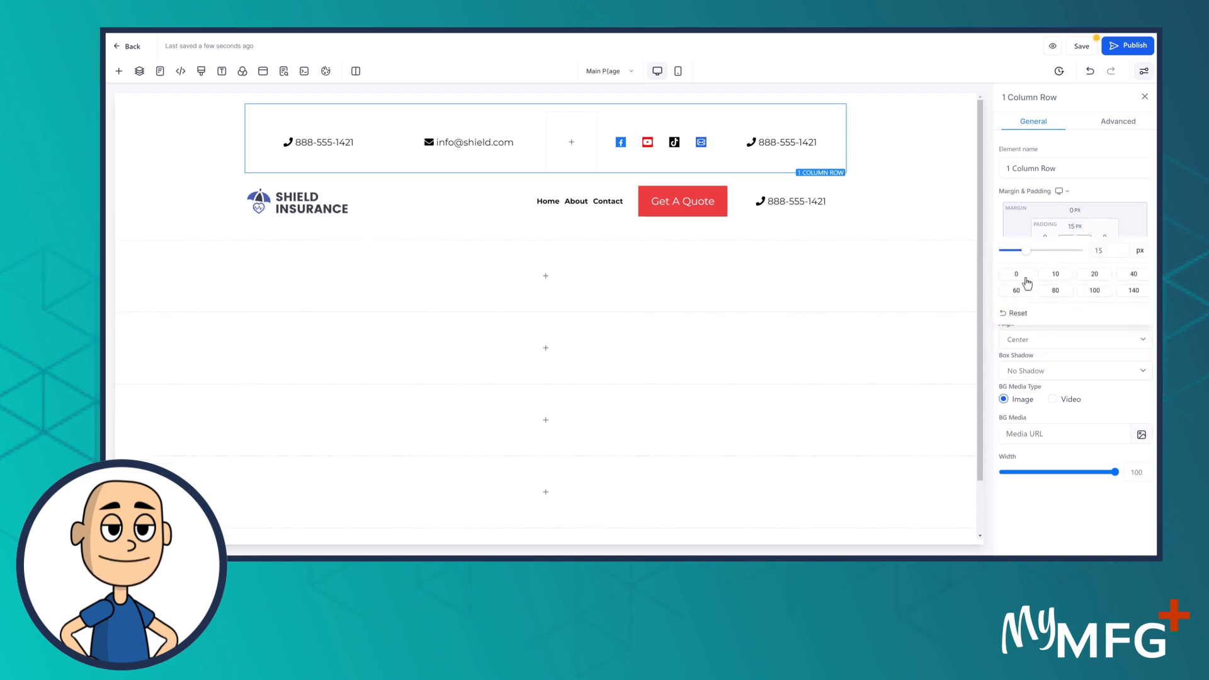
pyautogui.click(1016, 276)
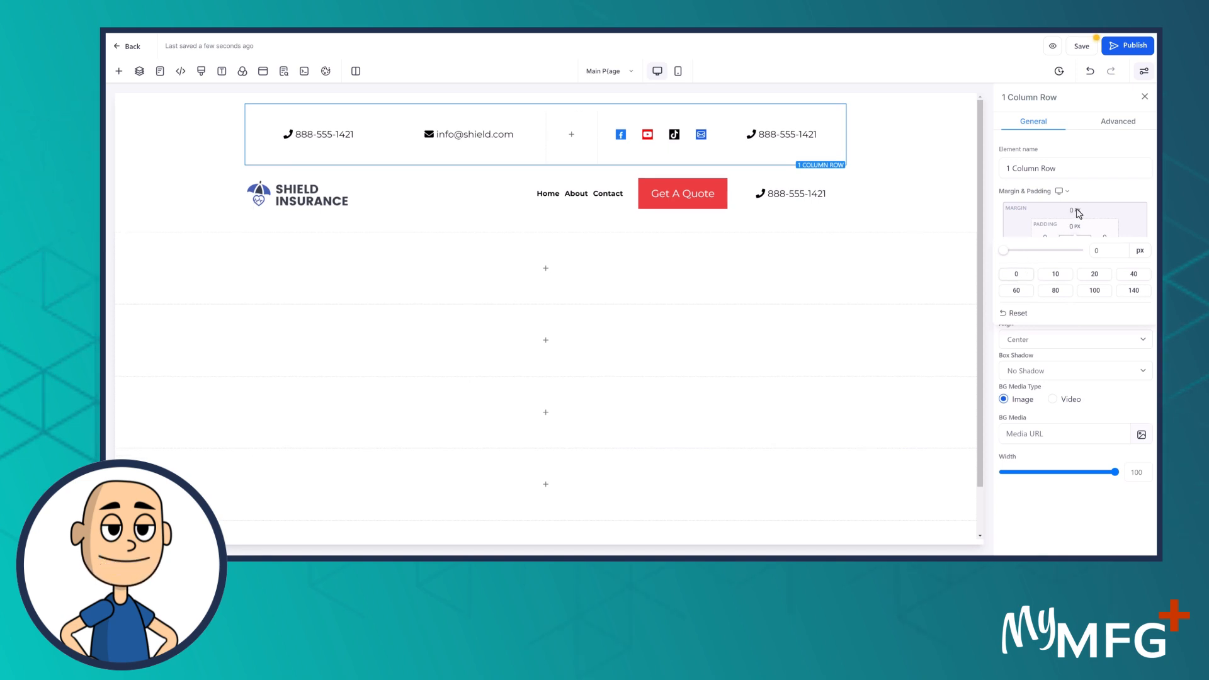
pyautogui.click(1079, 191)
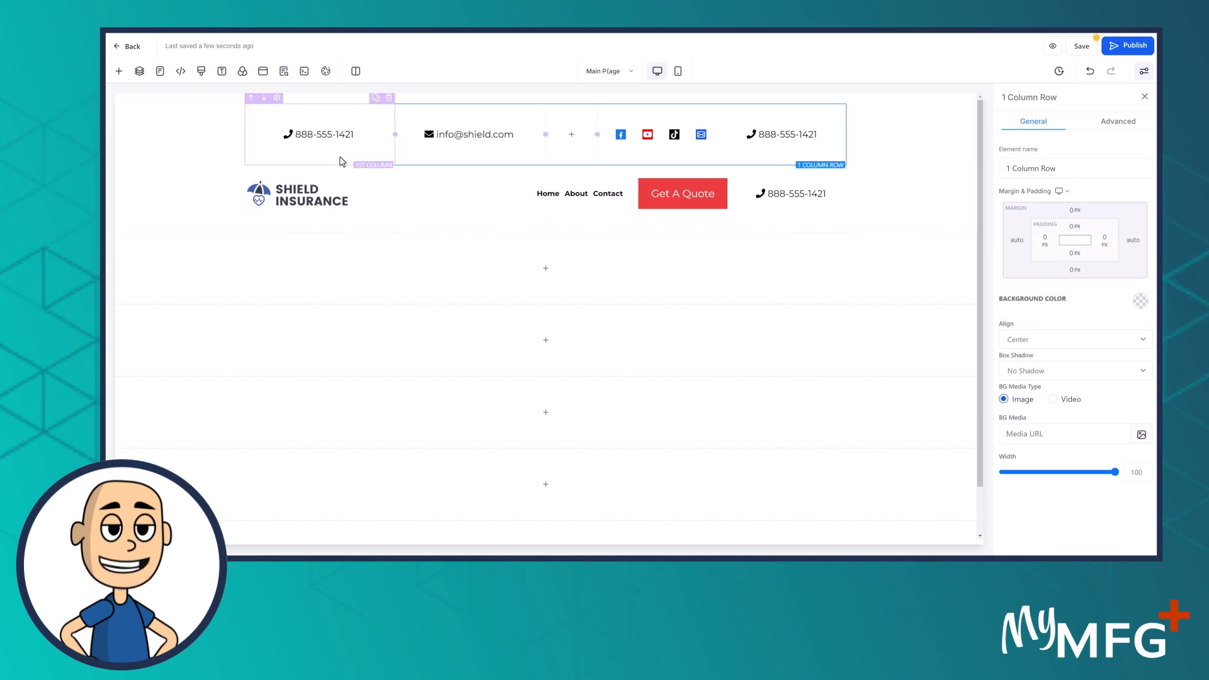
pyautogui.click(340, 161)
# Set the phone column's top and bottom padding to 0
pyautogui.click(1075, 254)
pyautogui.click(1017, 301)
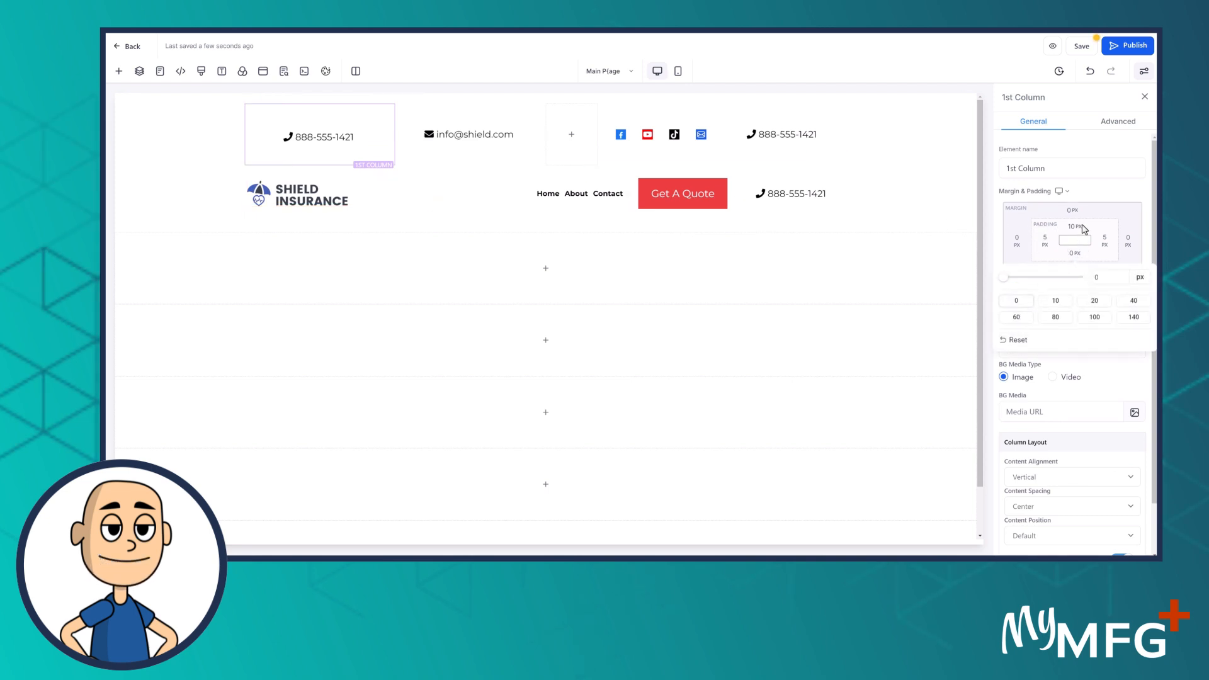
pyautogui.click(1072, 229)
pyautogui.click(1074, 228)
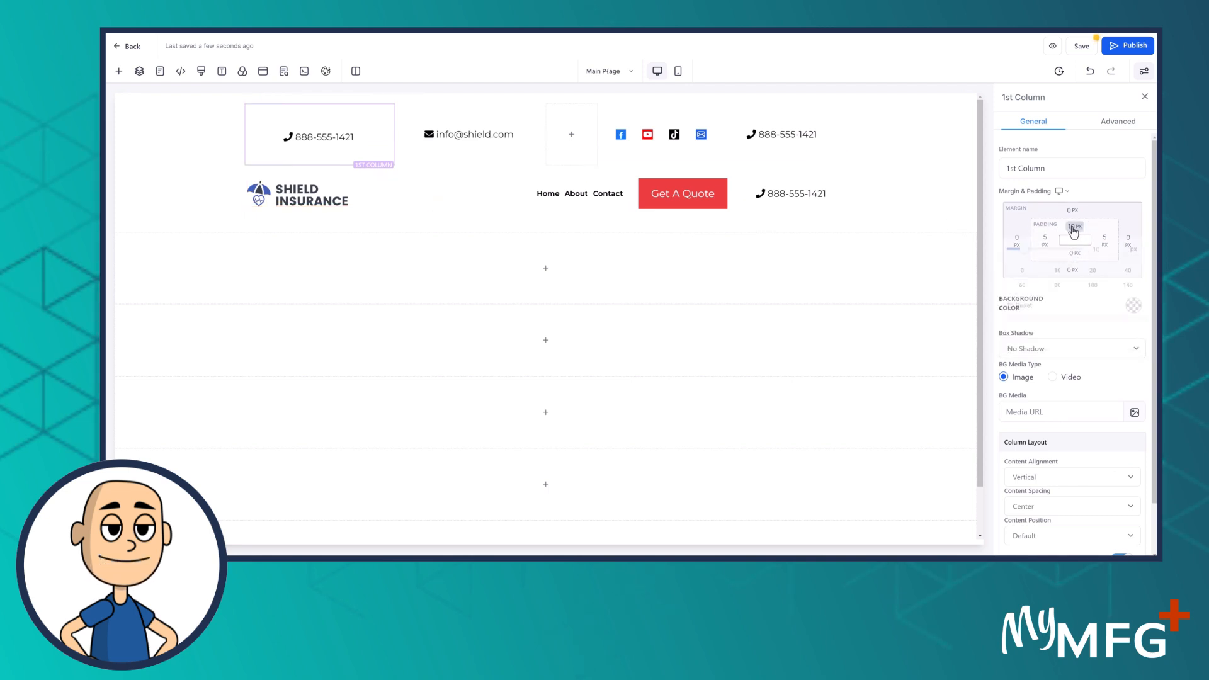
pyautogui.click(1017, 275)
# Set the email column's top and bottom padding to 0
pyautogui.click(464, 153)
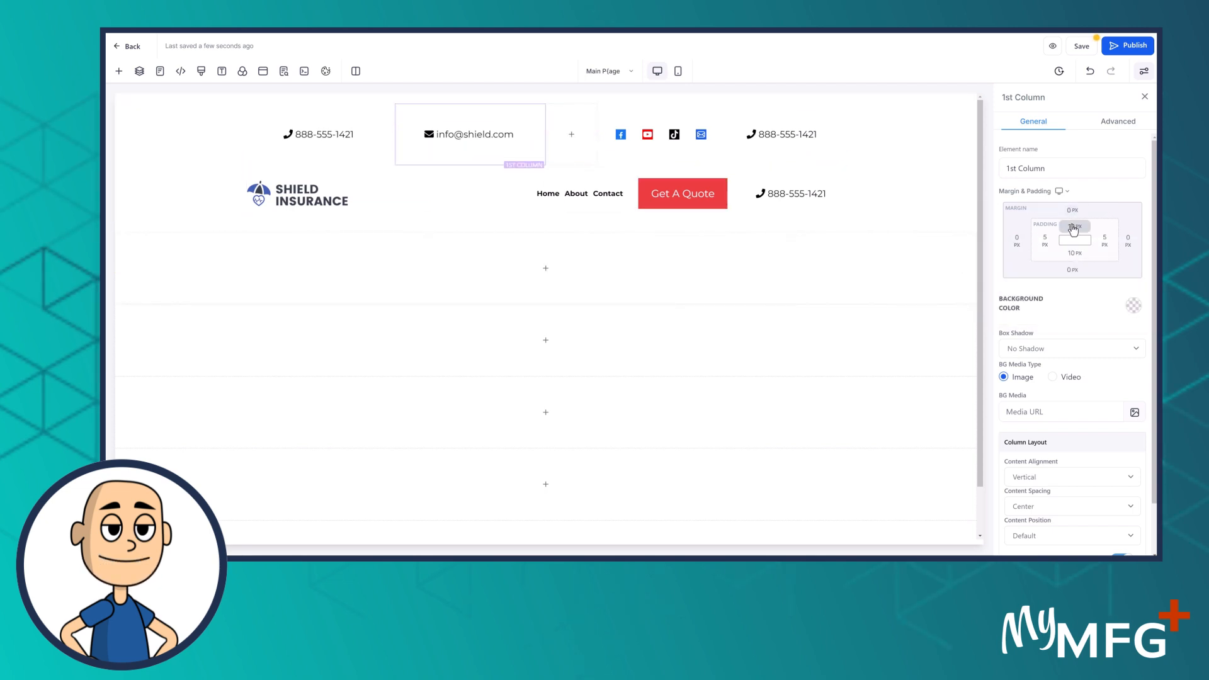
pyautogui.click(1073, 227)
pyautogui.click(1020, 276)
pyautogui.click(1121, 199)
pyautogui.click(1075, 254)
pyautogui.click(1017, 303)
# Set the empty column beside the email to 0 top and bottom padding
pyautogui.click(579, 158)
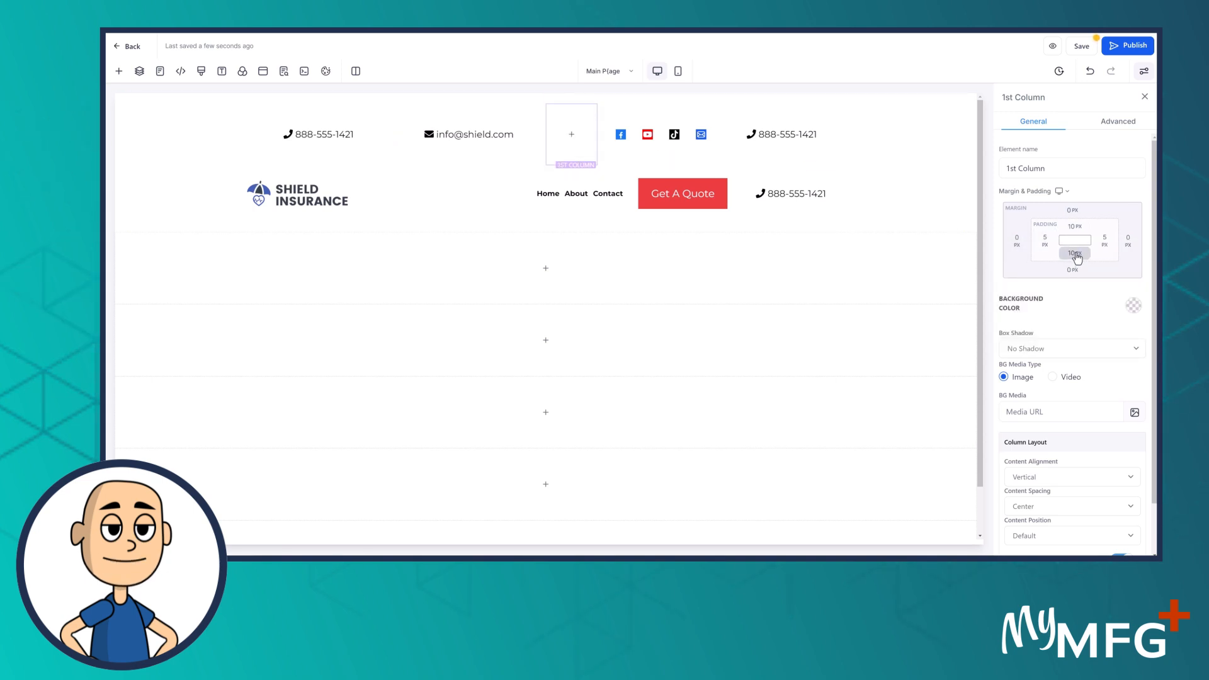
pyautogui.click(1075, 253)
pyautogui.click(1016, 300)
pyautogui.click(1074, 226)
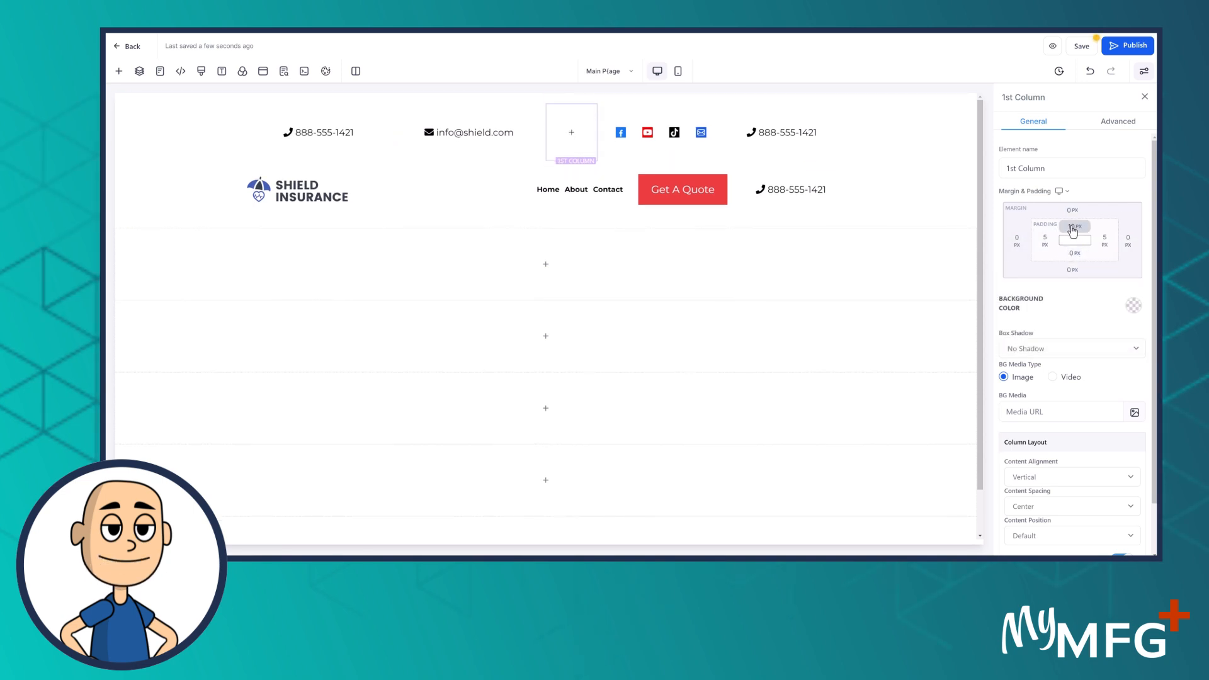
pyautogui.click(1016, 274)
pyautogui.click(649, 154)
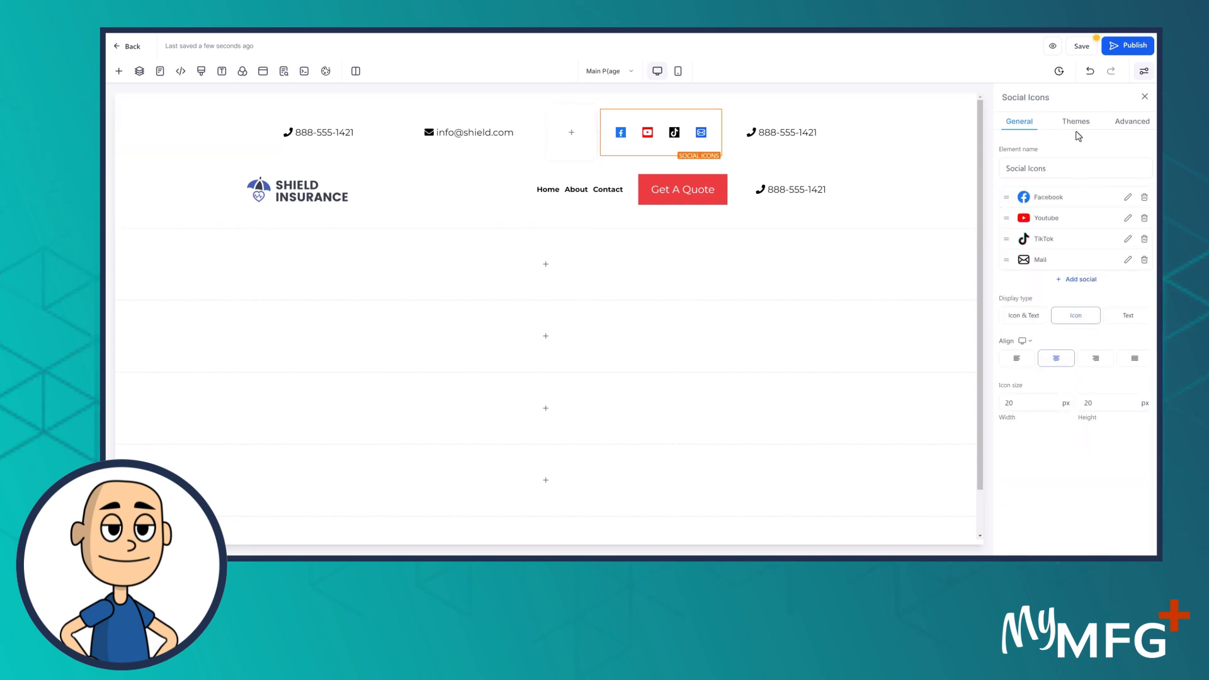
# Set the social icons' top and bottom margin and padding to 0 in Advanced settings
pyautogui.click(1127, 130)
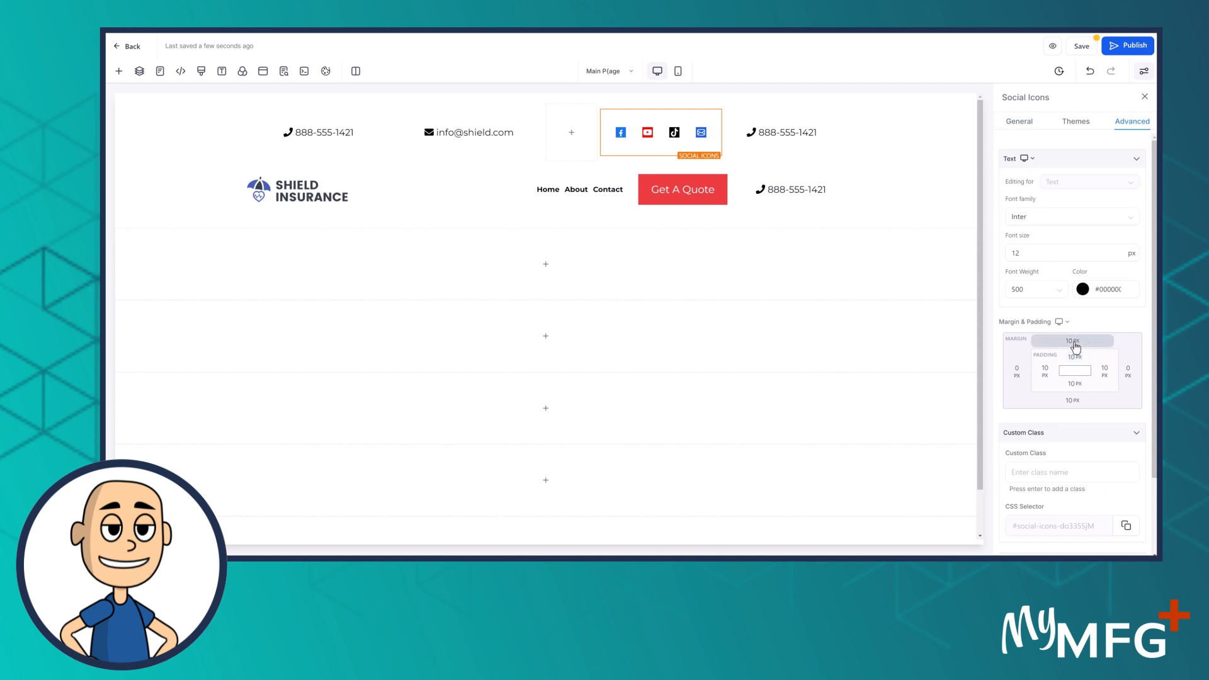
pyautogui.click(1074, 342)
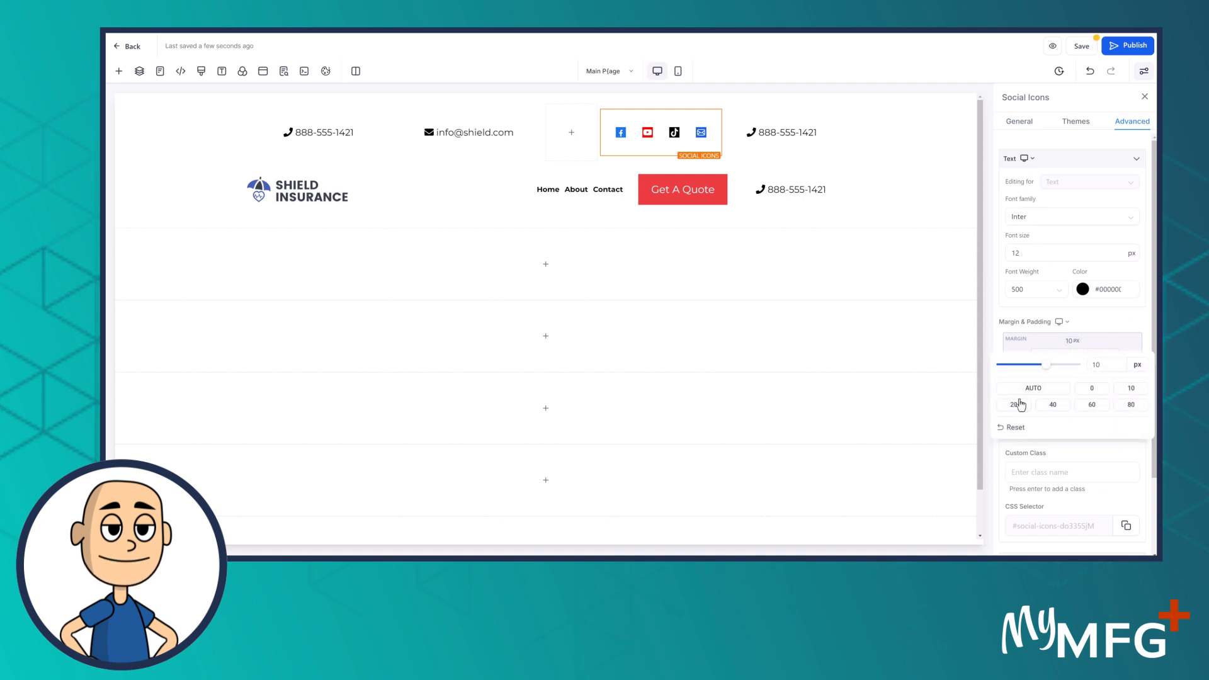
pyautogui.click(1092, 389)
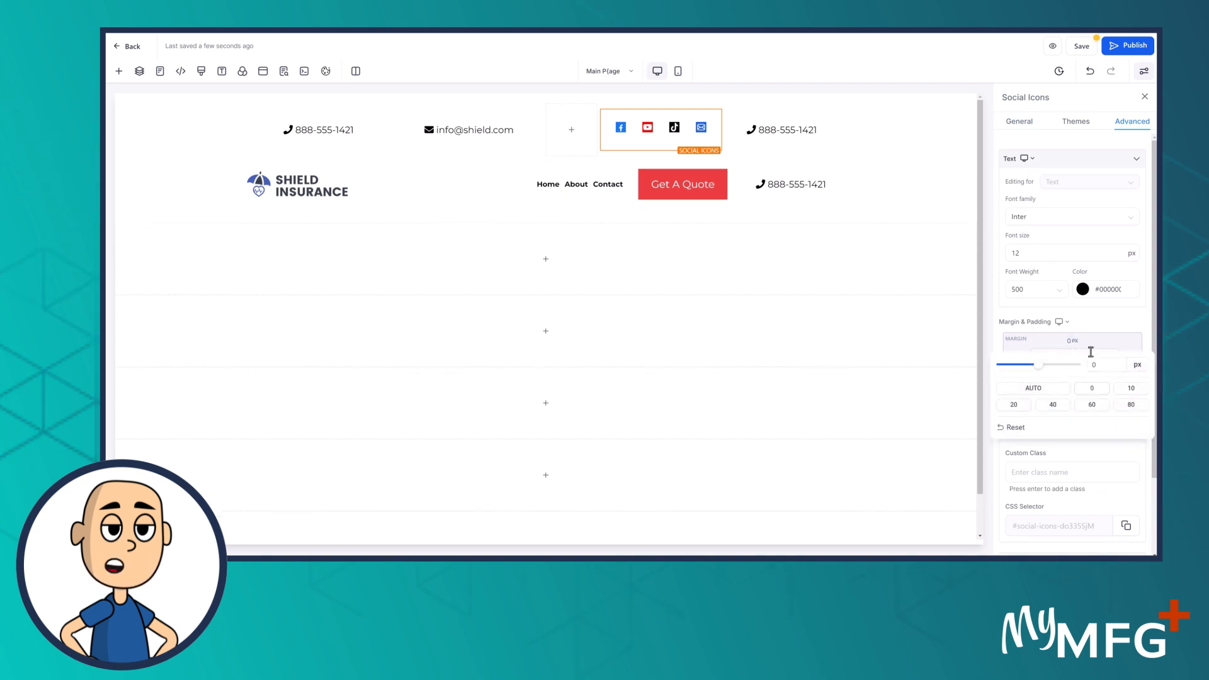
pyautogui.click(1078, 405)
pyautogui.click(1093, 450)
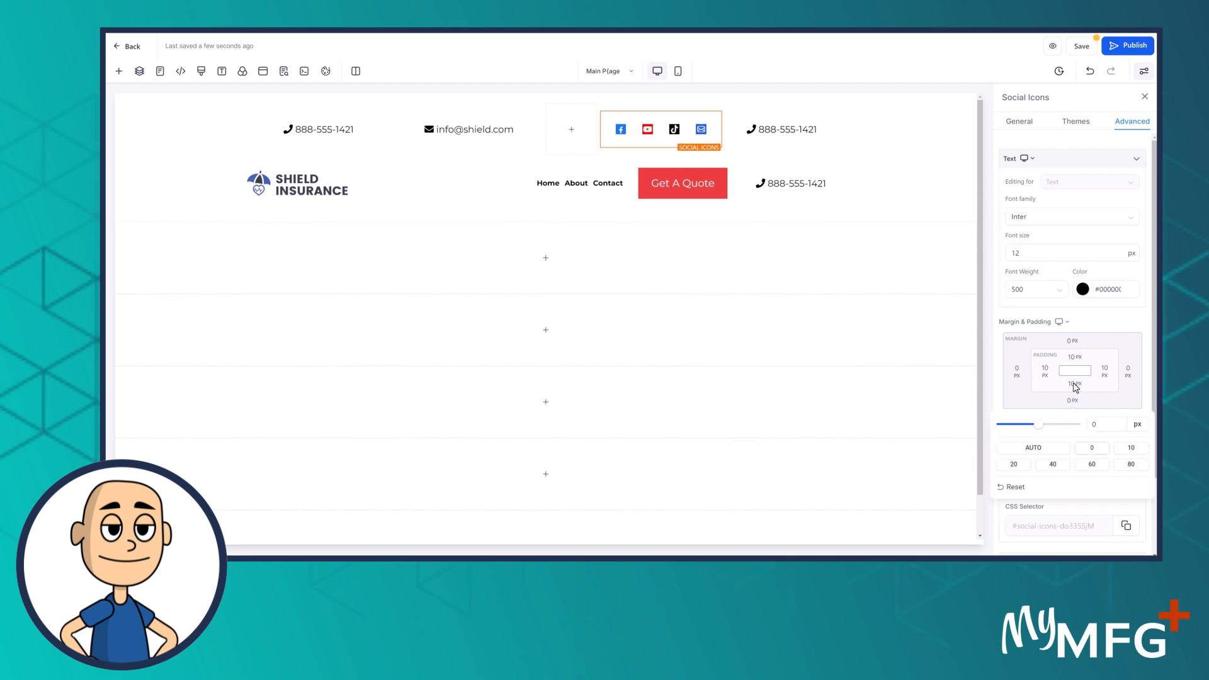
pyautogui.click(1074, 388)
pyautogui.click(1023, 438)
pyautogui.click(1074, 358)
pyautogui.click(1017, 404)
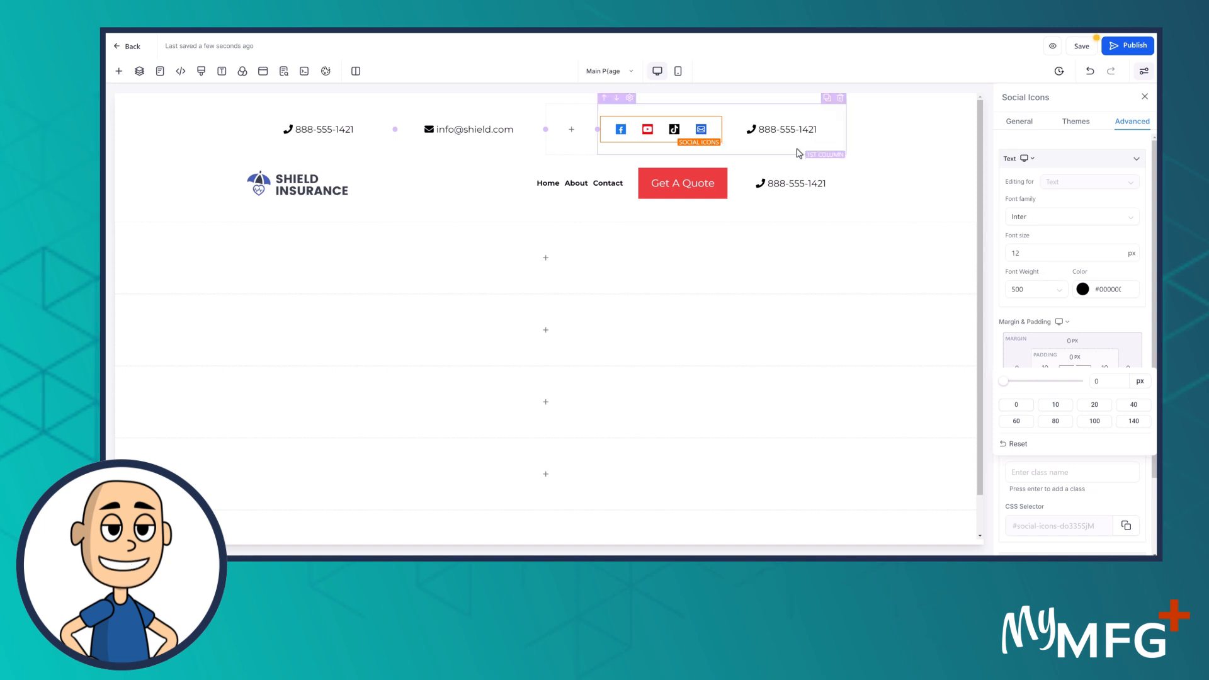
# Set the social icons' column top and bottom padding to 0
pyautogui.click(797, 151)
pyautogui.click(1074, 254)
pyautogui.click(1016, 300)
pyautogui.click(1075, 226)
pyautogui.click(1016, 274)
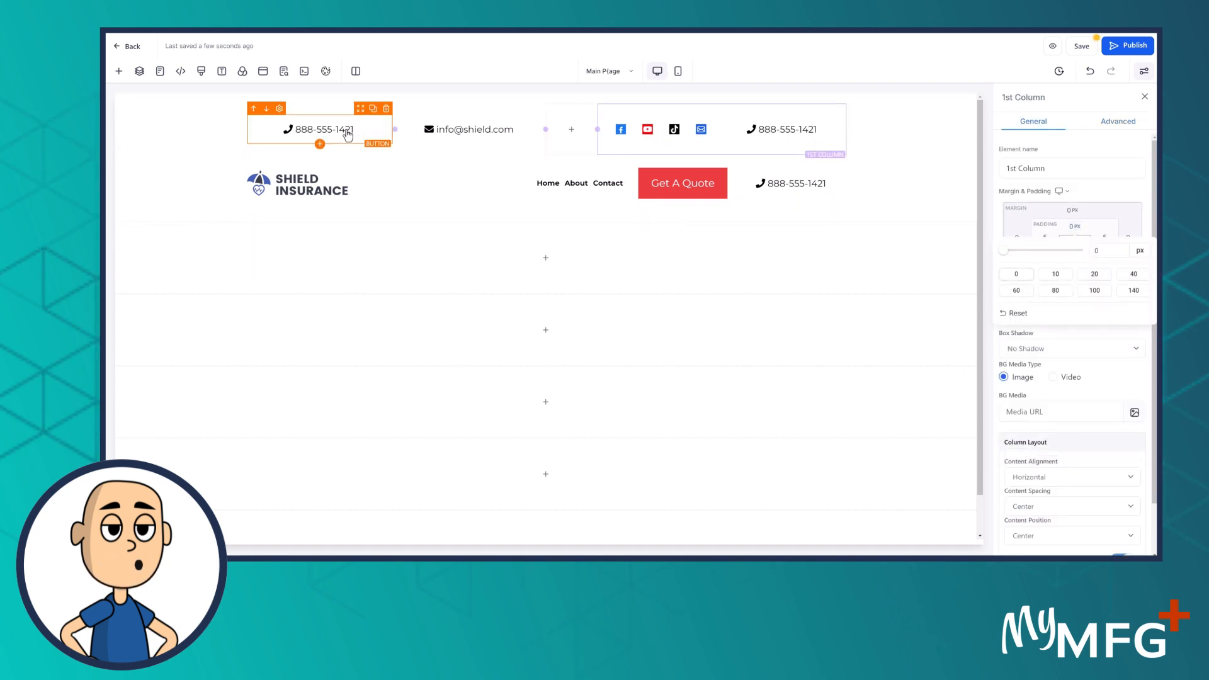
# Set the left phone number button's top and bottom padding to 0
pyautogui.click(347, 134)
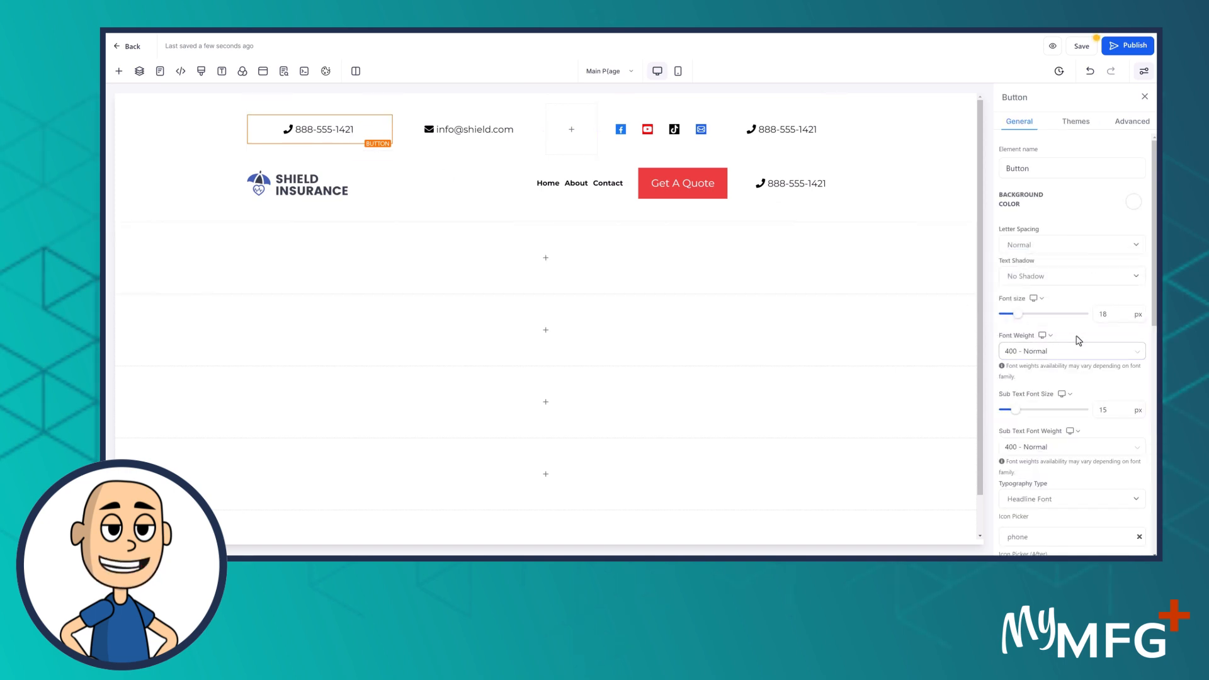
pyautogui.scroll(-10, 1084, 328)
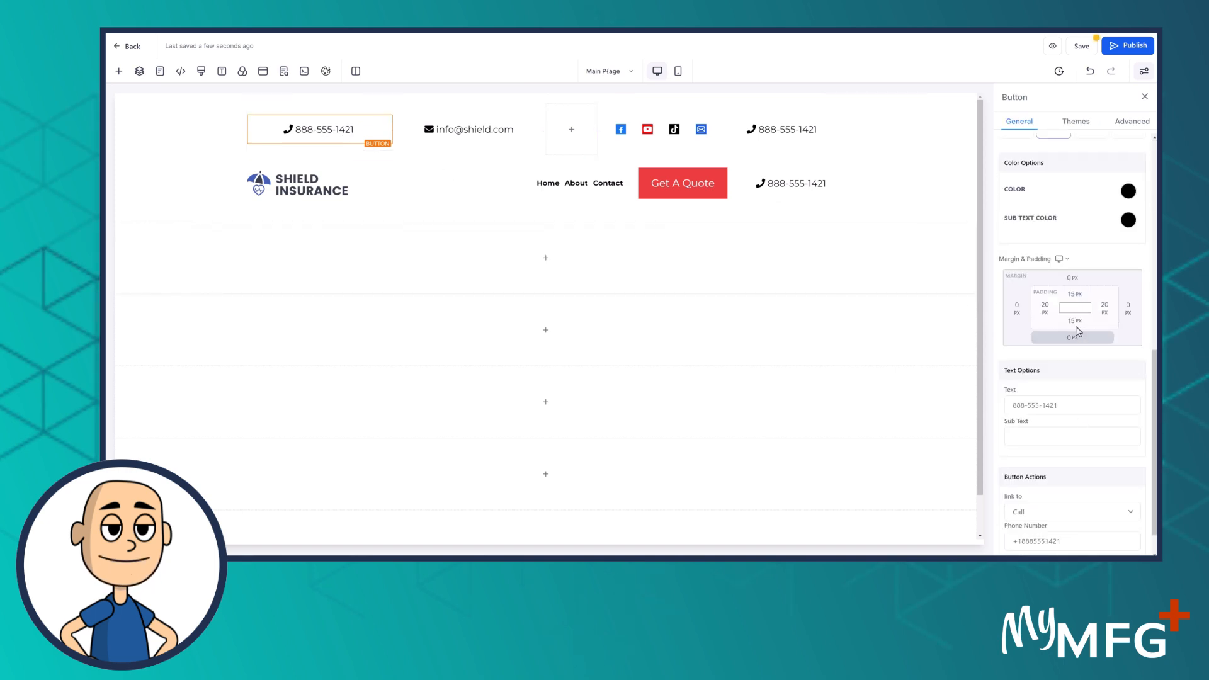
pyautogui.click(1076, 322)
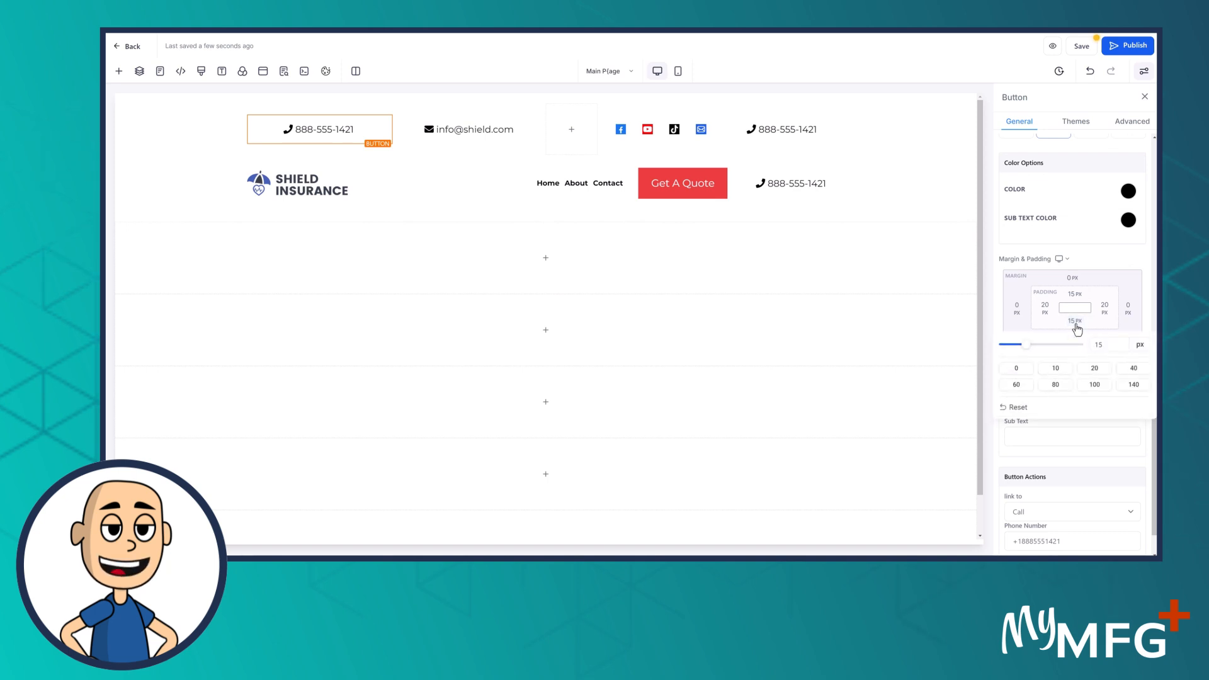
pyautogui.click(1014, 369)
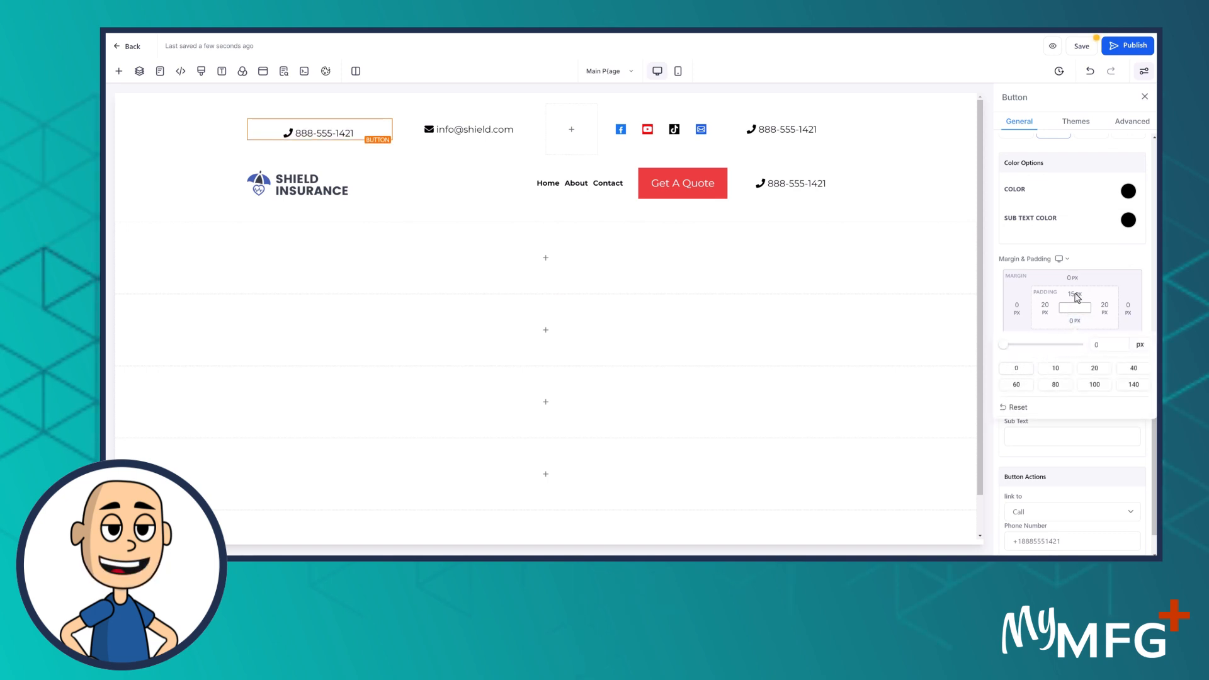
pyautogui.click(1076, 296)
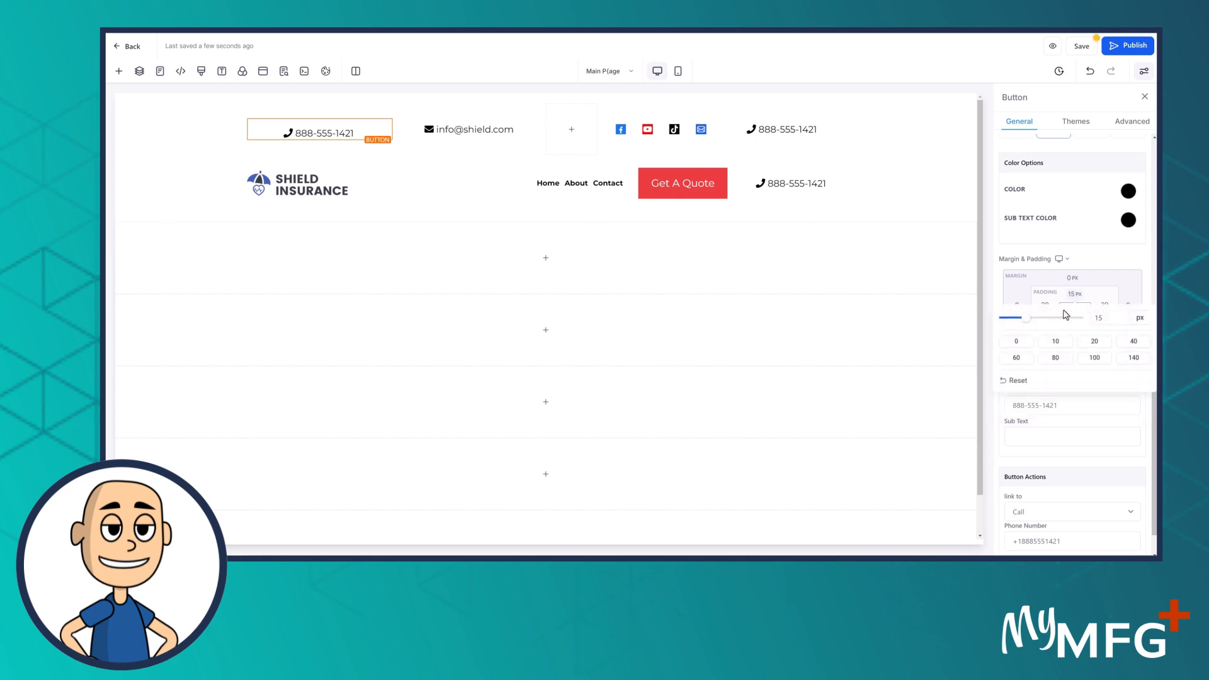
pyautogui.click(1015, 342)
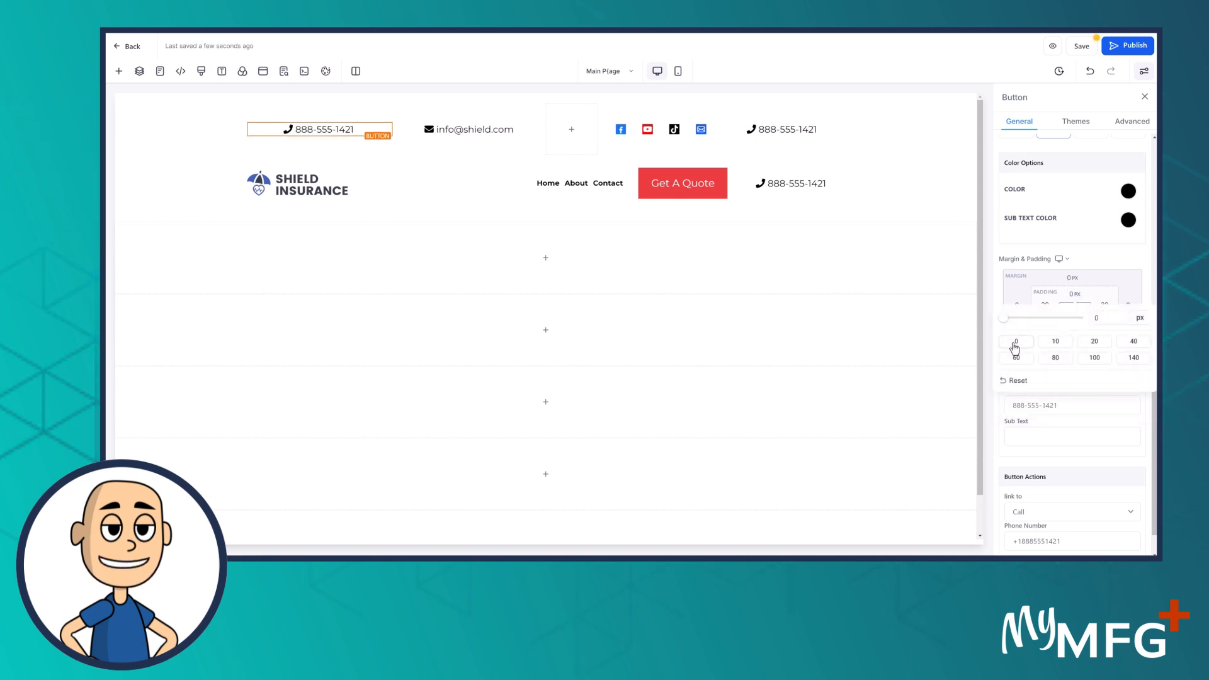
# Set the email button's top and bottom padding to 0
pyautogui.click(460, 142)
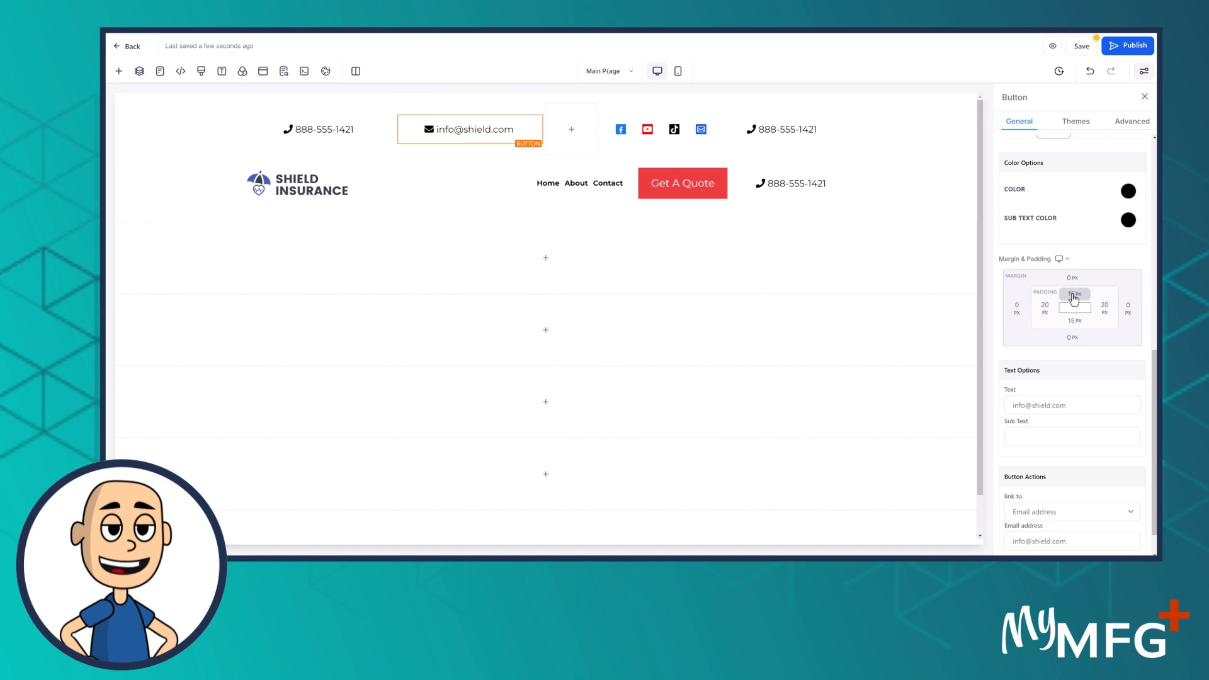
pyautogui.click(1073, 294)
pyautogui.click(1024, 342)
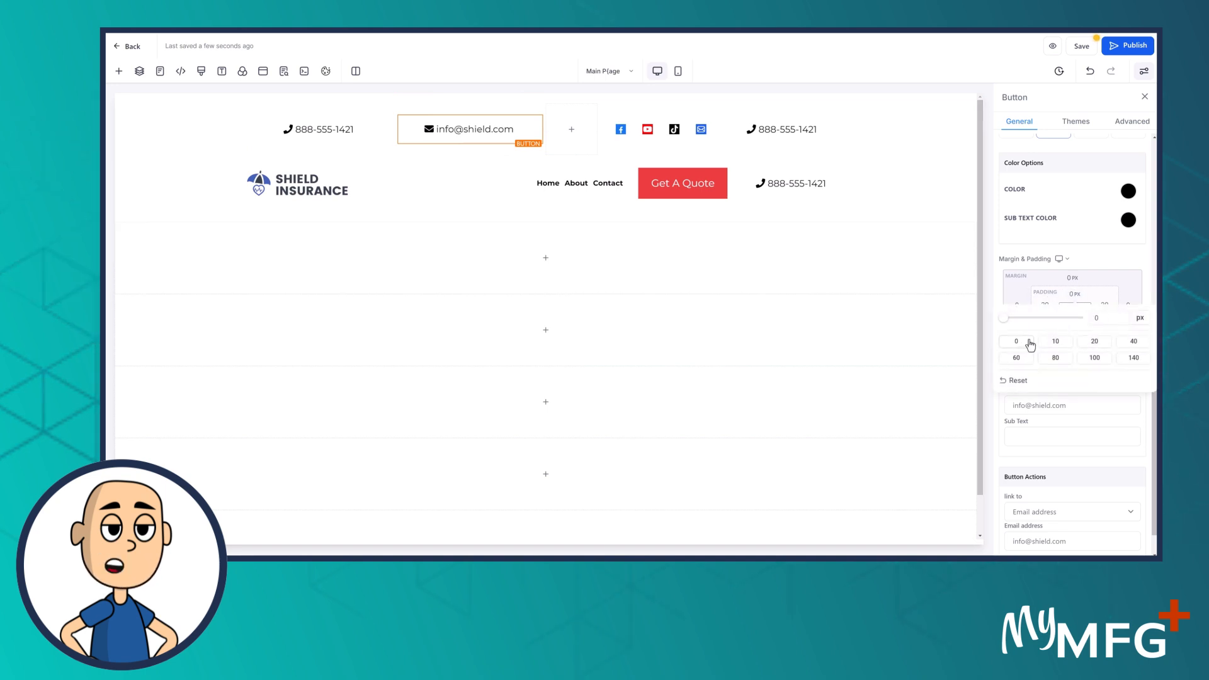
pyautogui.click(1131, 287)
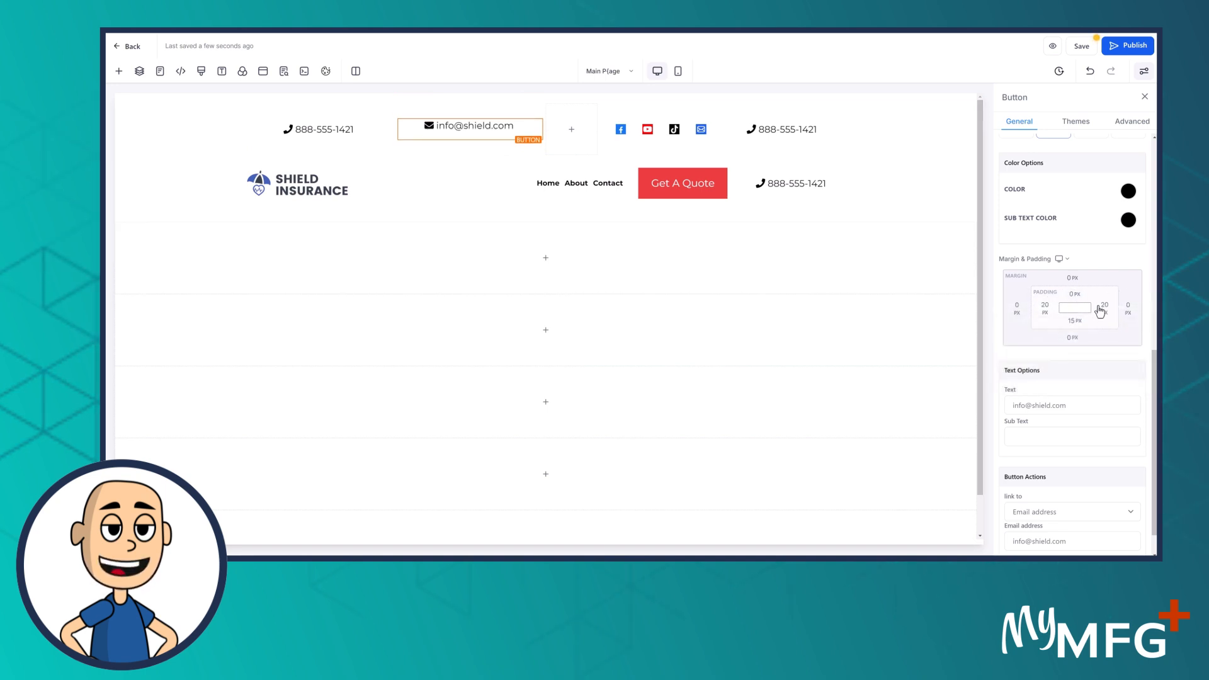
pyautogui.click(1075, 322)
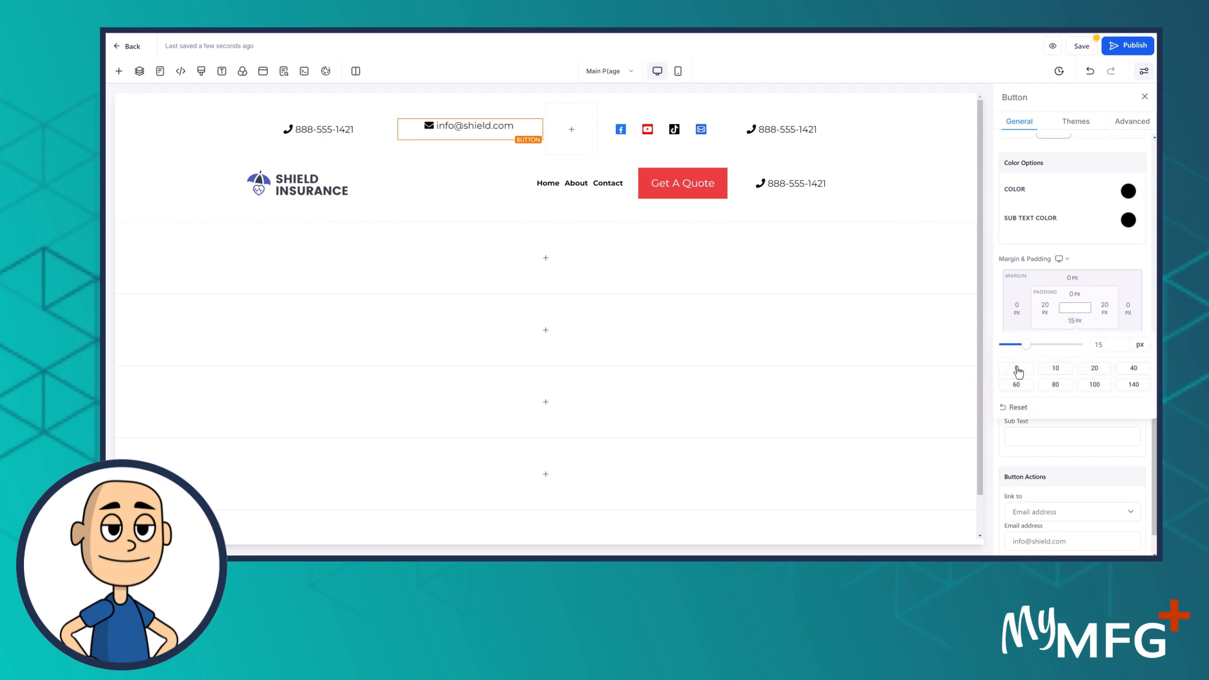
pyautogui.click(1016, 369)
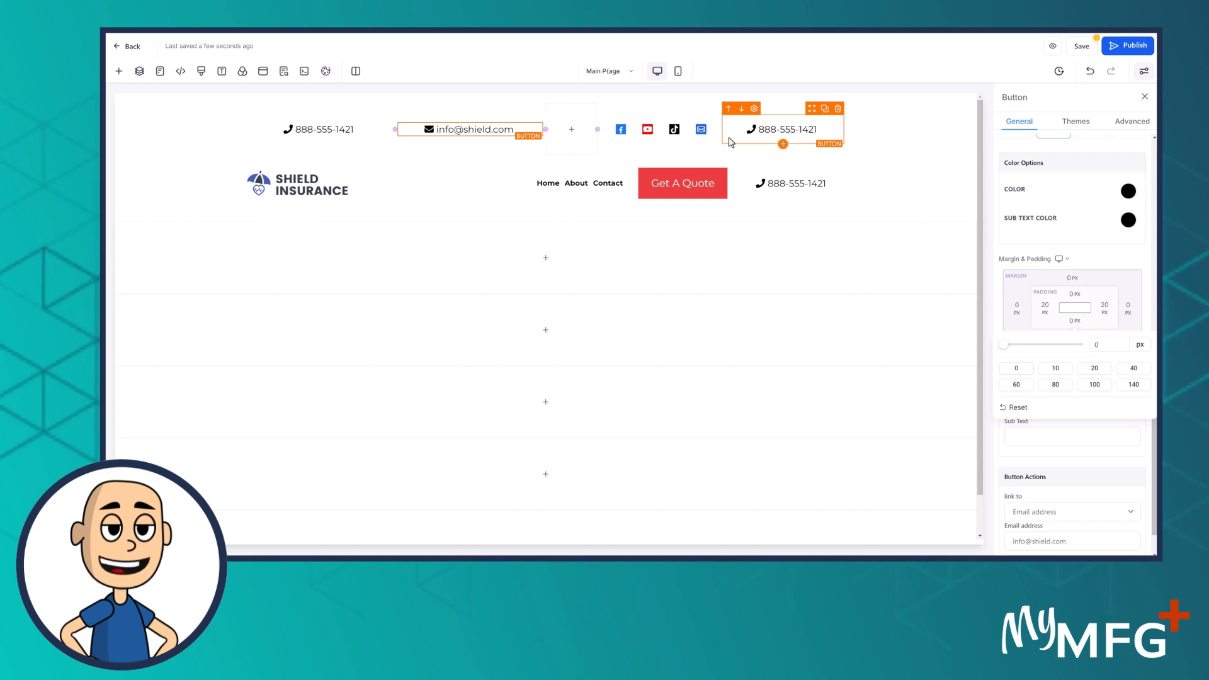
# Set the right top-bar phone button's bottom padding to 0
pyautogui.click(714, 141)
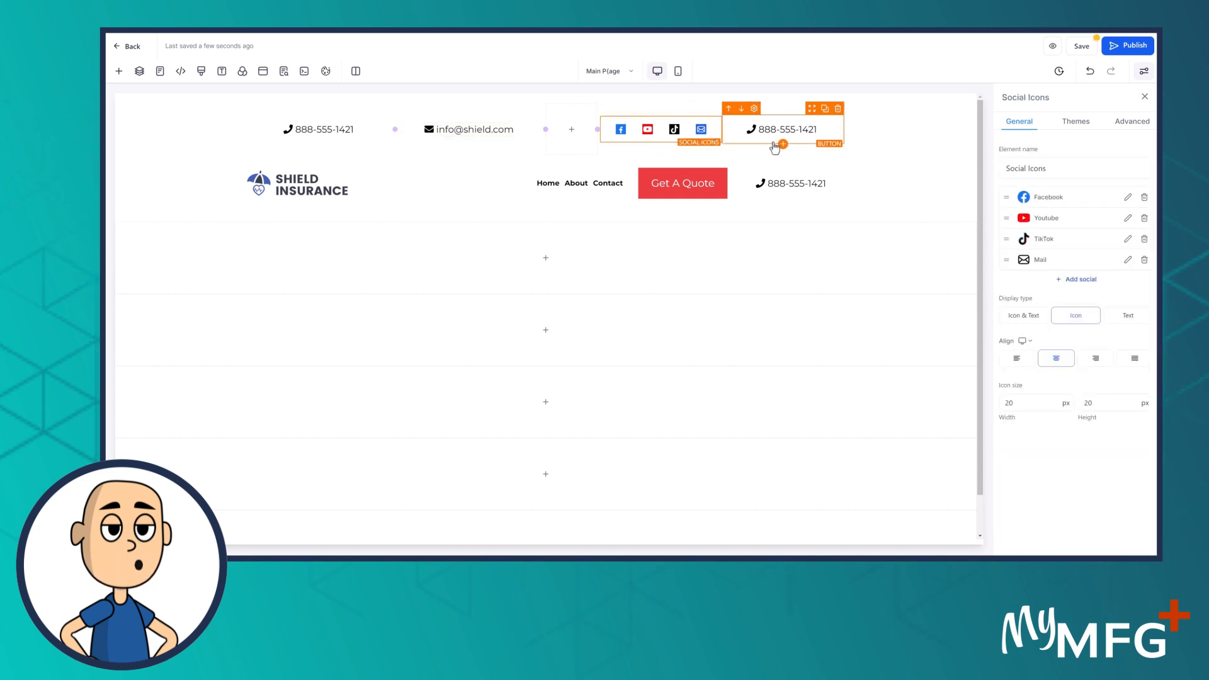
pyautogui.click(775, 148)
pyautogui.scroll(-3, 1068, 396)
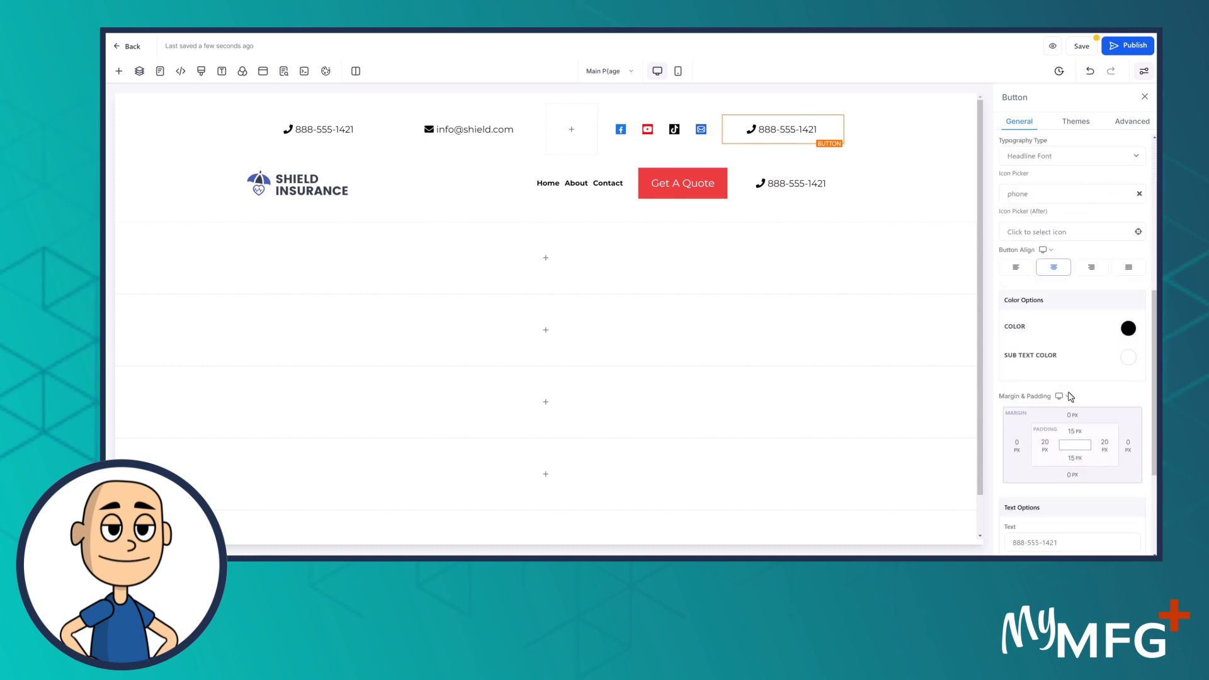
pyautogui.scroll(-4, 1074, 428)
pyautogui.click(1074, 321)
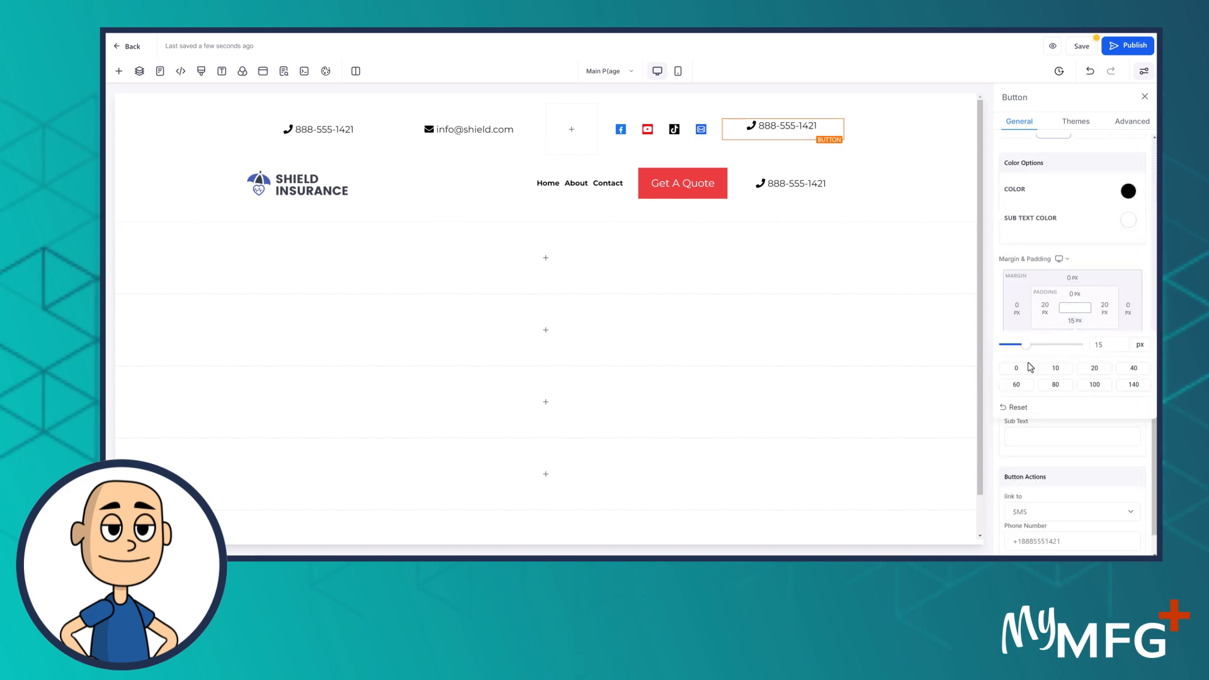
pyautogui.click(1016, 368)
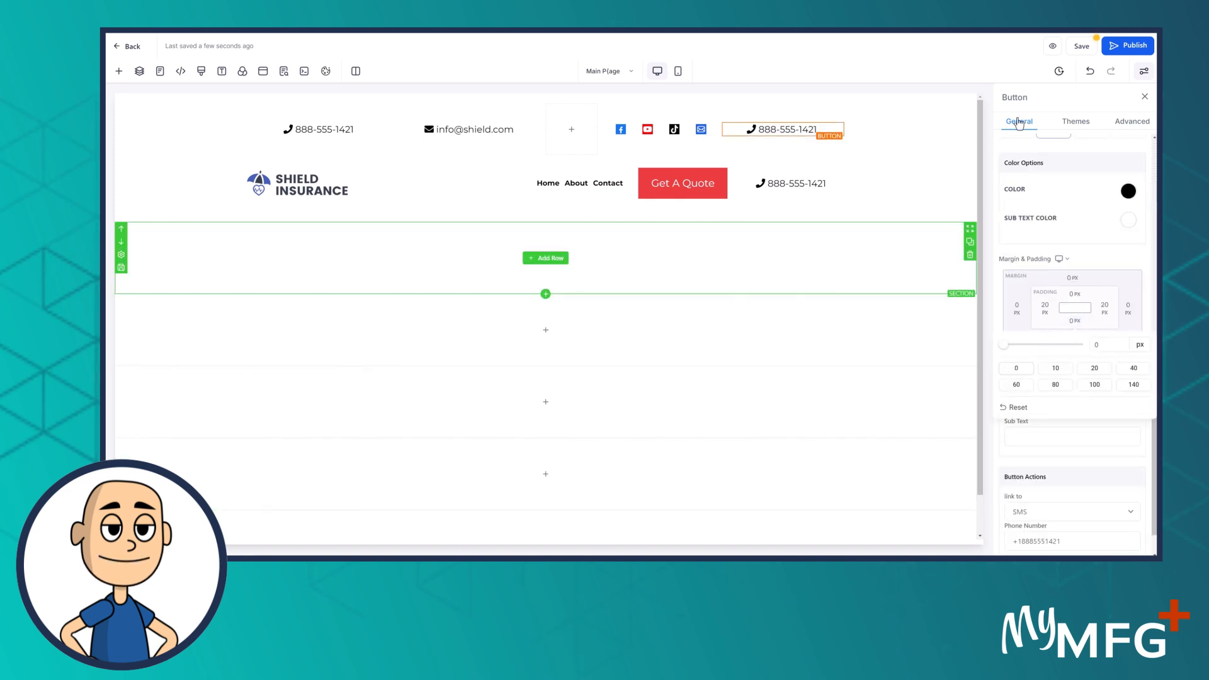
# Open the SEO Meta Data panel and set the 5 Column Row's top and bottom padding to 0
pyautogui.click(1082, 47)
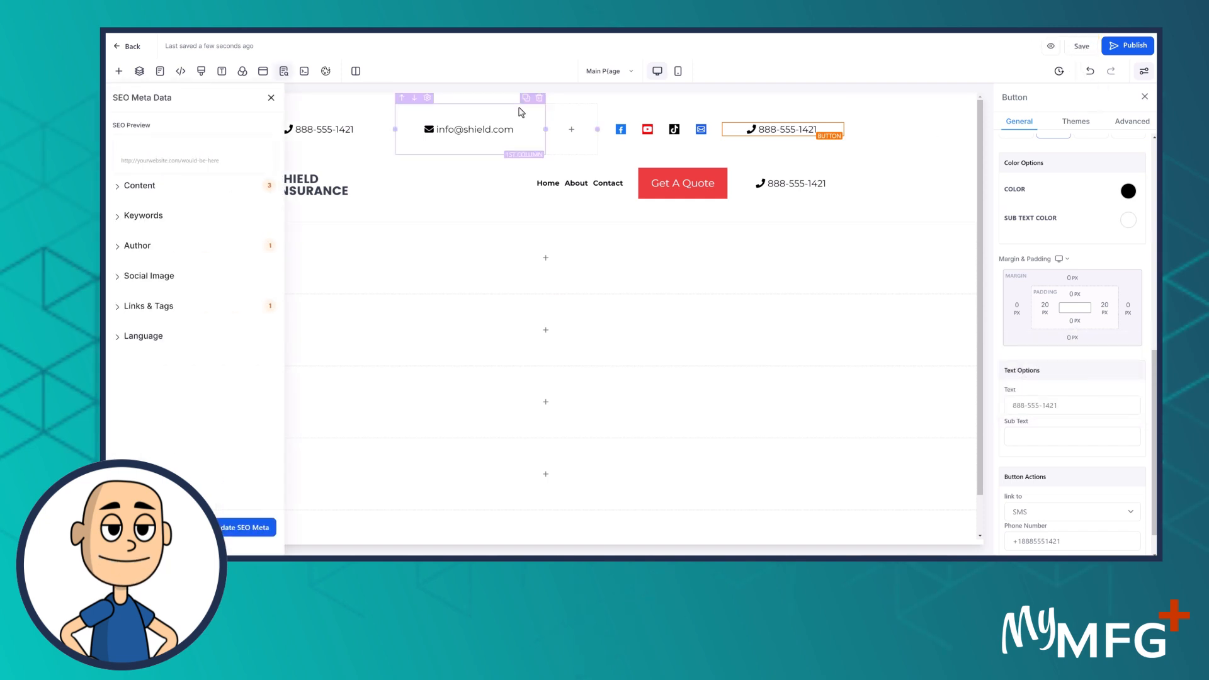
pyautogui.click(351, 165)
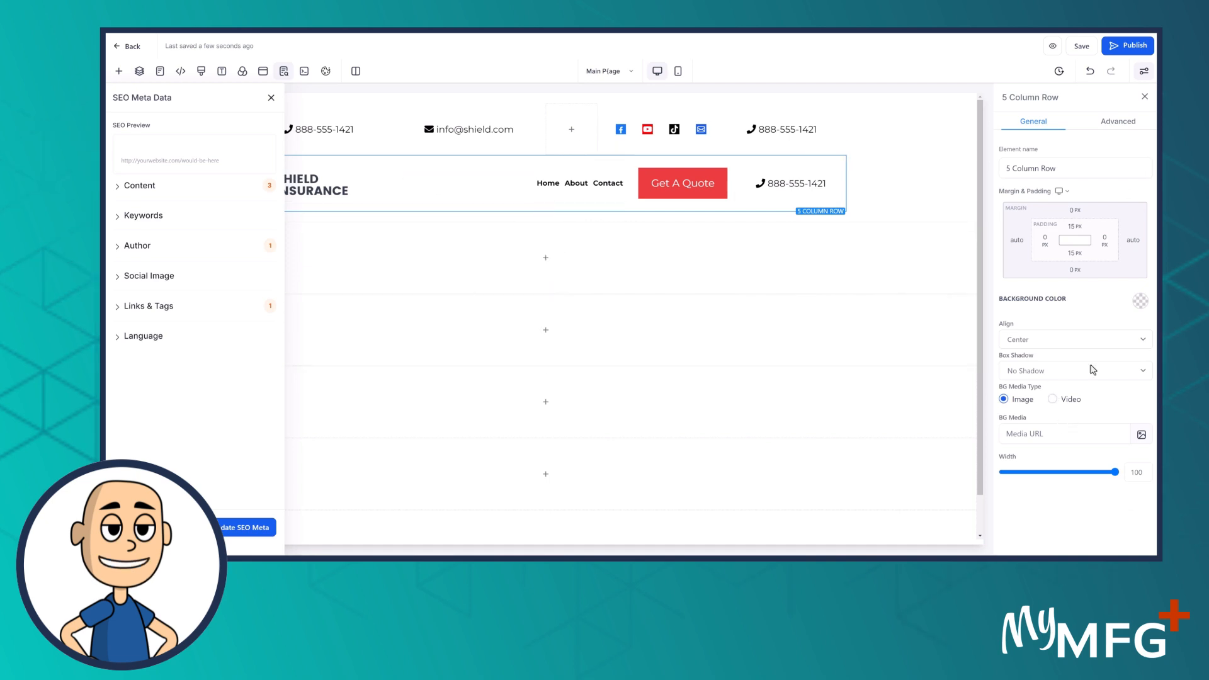
pyautogui.click(1080, 256)
pyautogui.click(1018, 302)
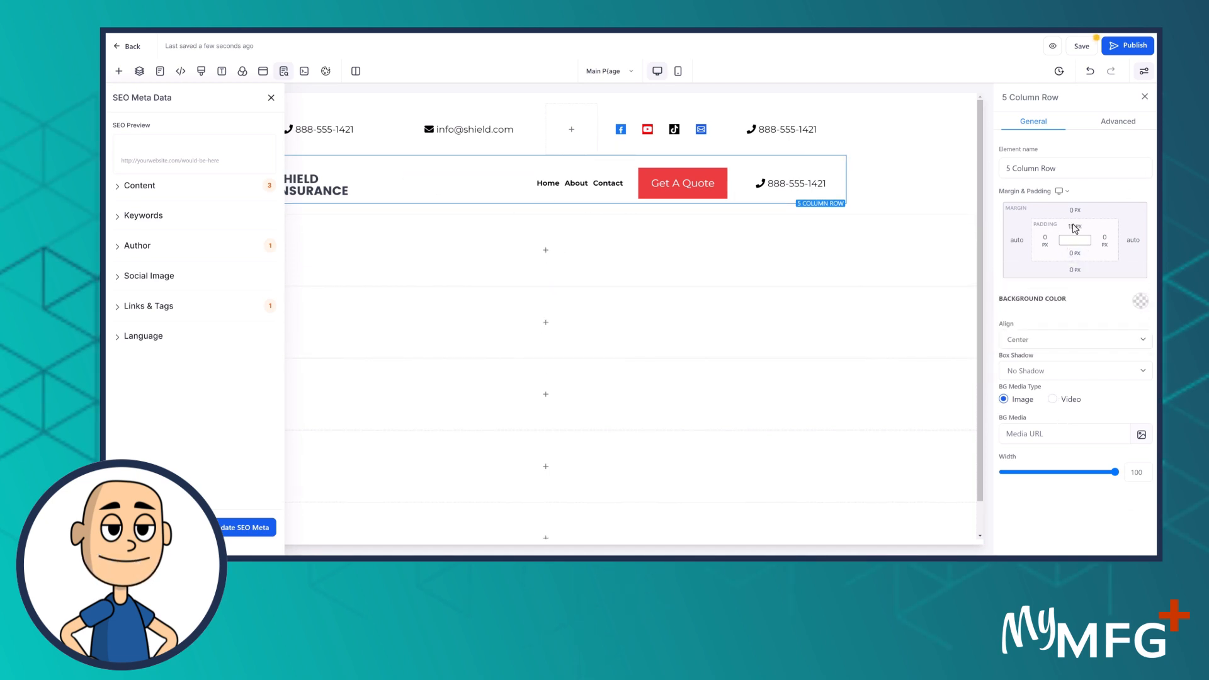
pyautogui.click(1076, 228)
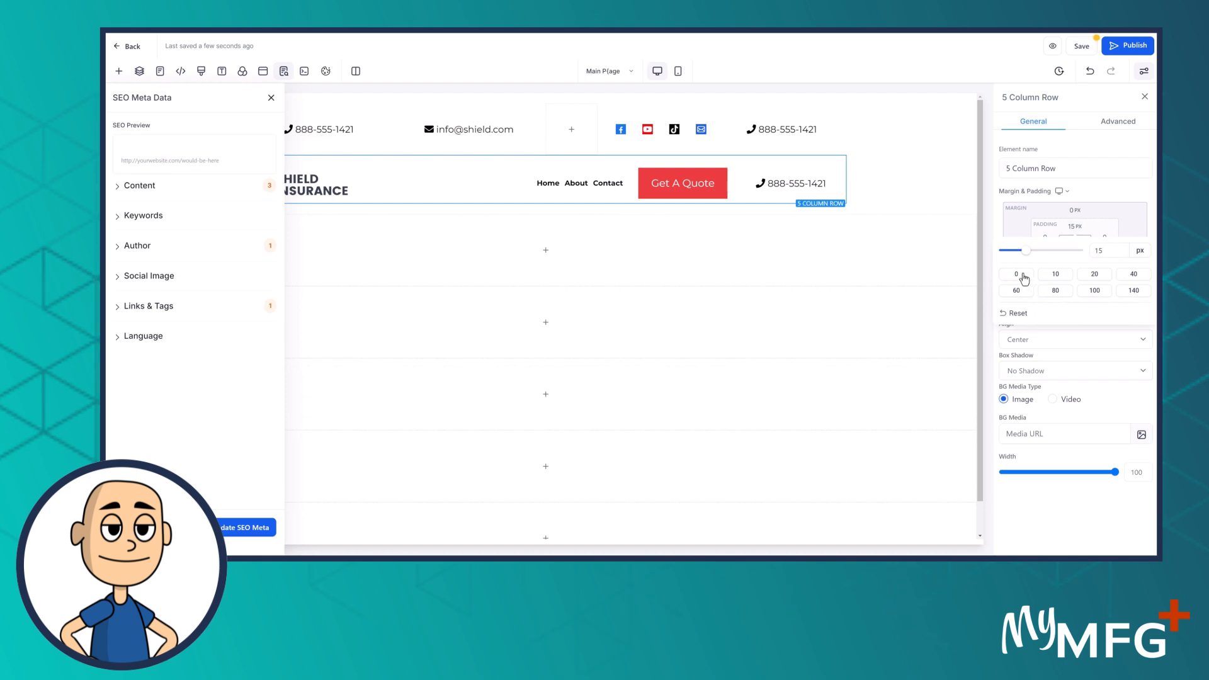
pyautogui.click(1023, 276)
pyautogui.click(415, 169)
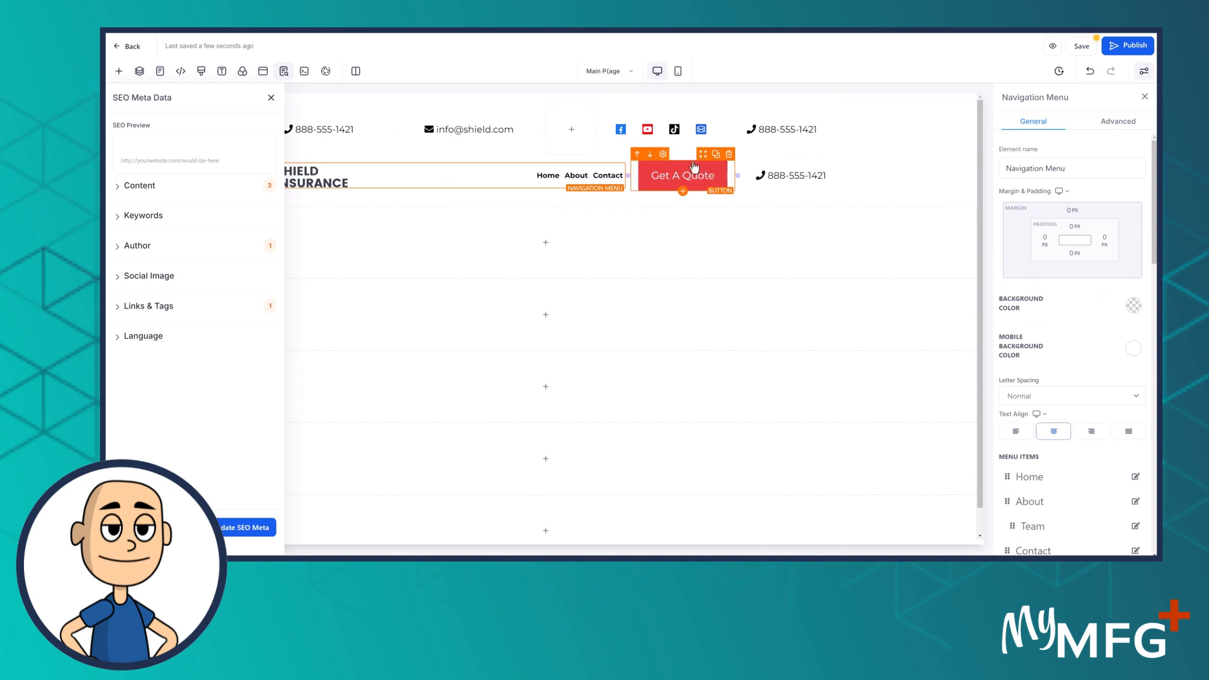
# Set the Get A Quote button's top and bottom padding to 0
pyautogui.click(643, 173)
pyautogui.scroll(-5, 1070, 346)
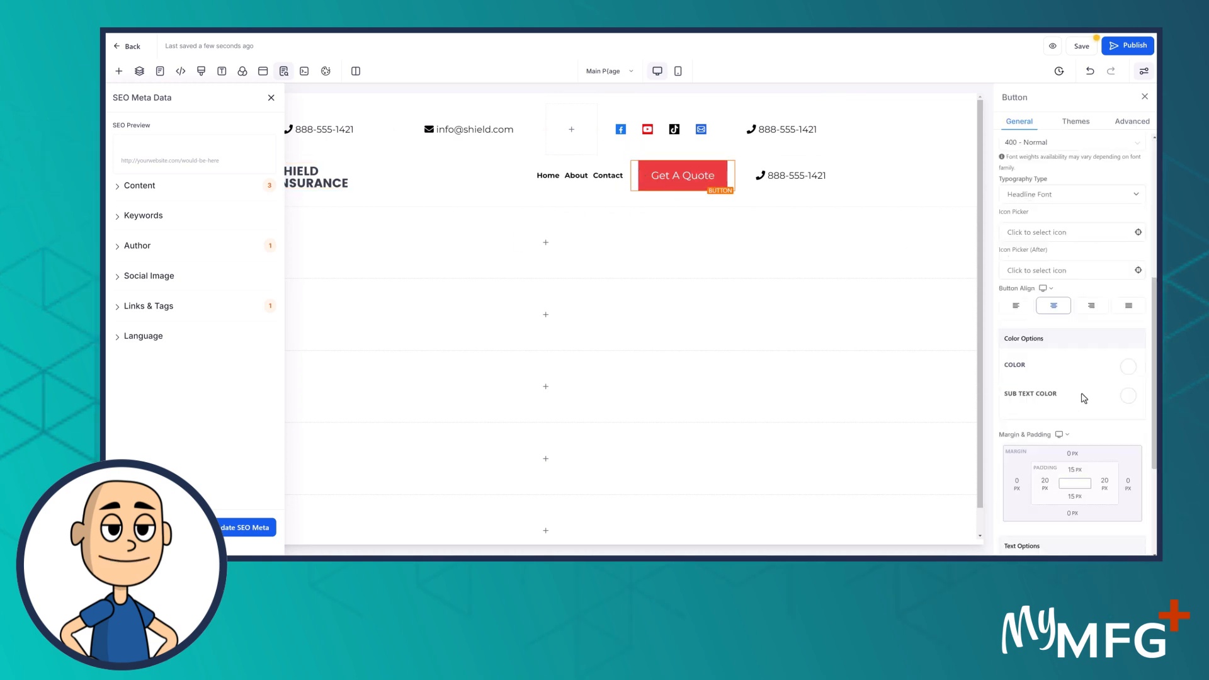
pyautogui.click(1075, 295)
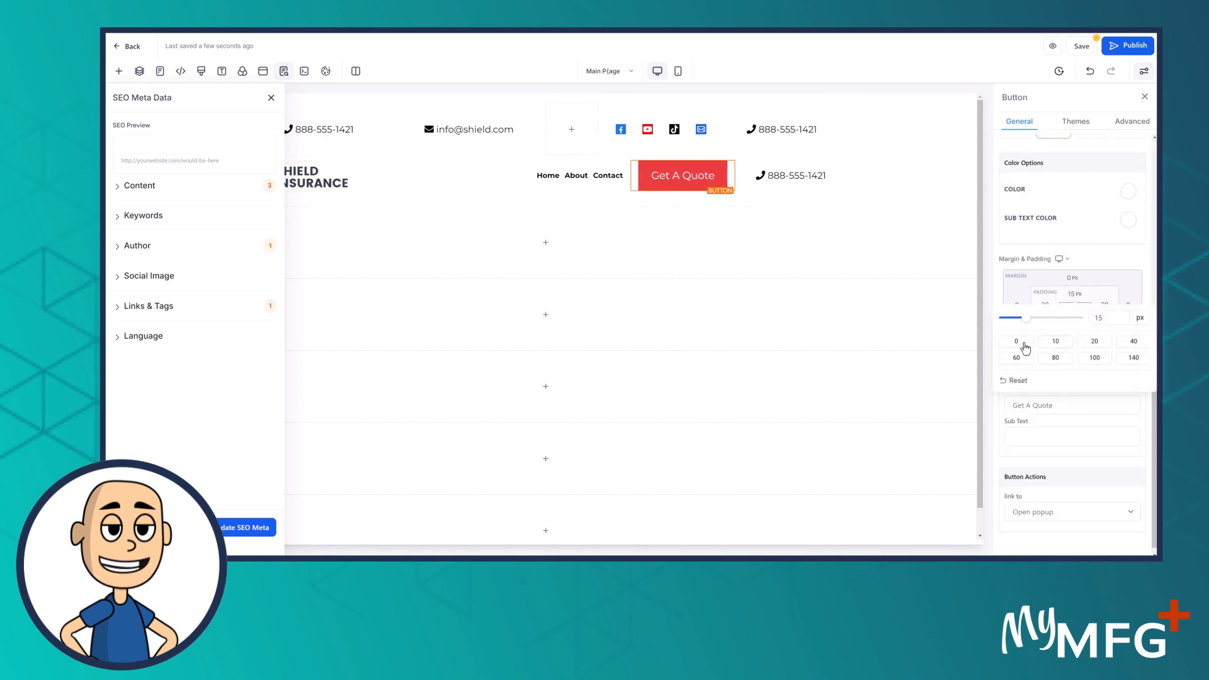
pyautogui.click(1019, 342)
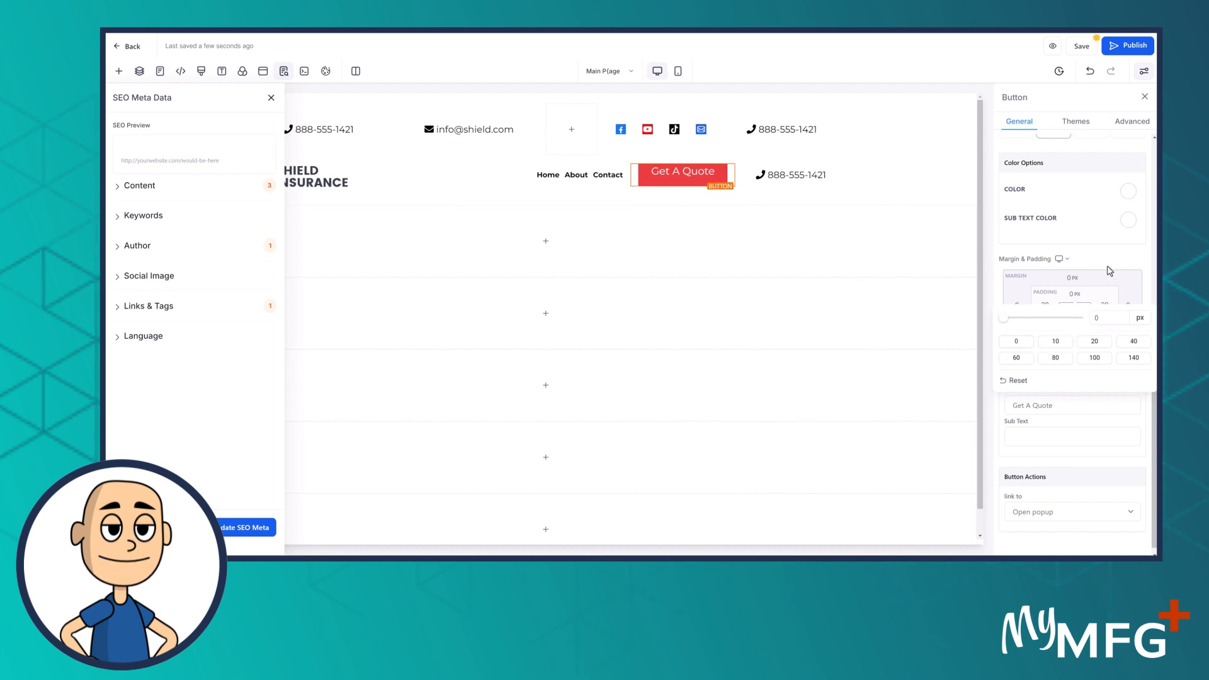
pyautogui.click(1109, 268)
pyautogui.click(1075, 320)
pyautogui.click(1016, 367)
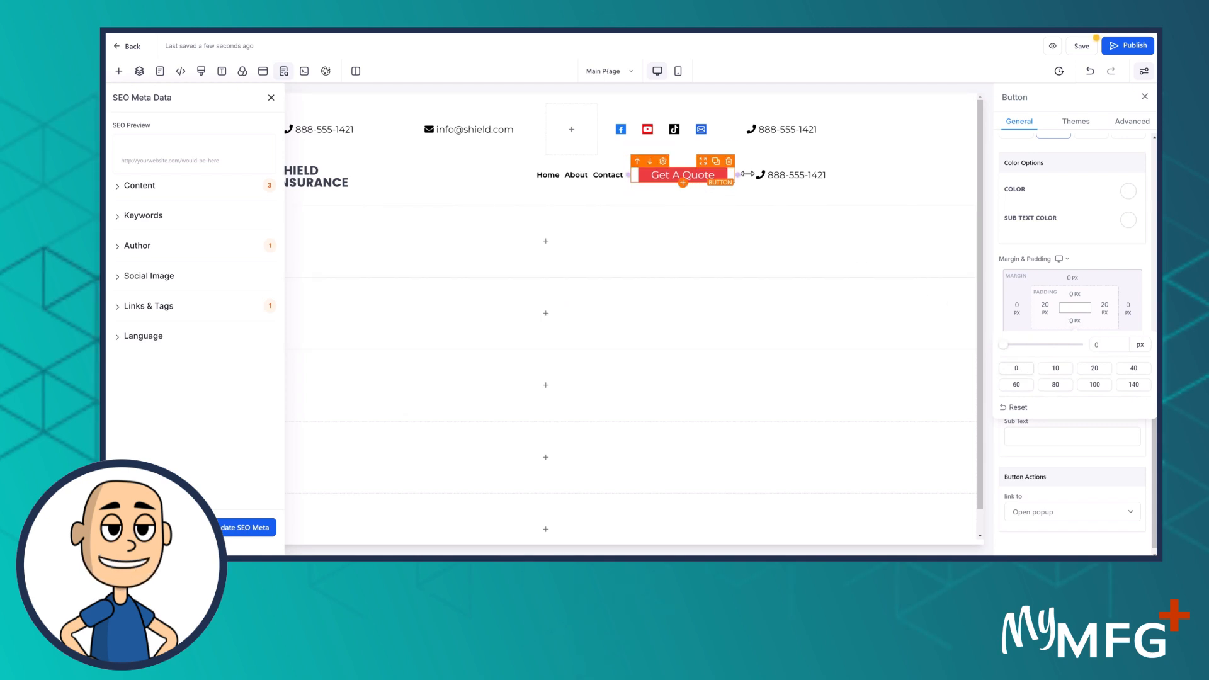
# Set the header phone button's top and bottom padding to 0
pyautogui.click(781, 181)
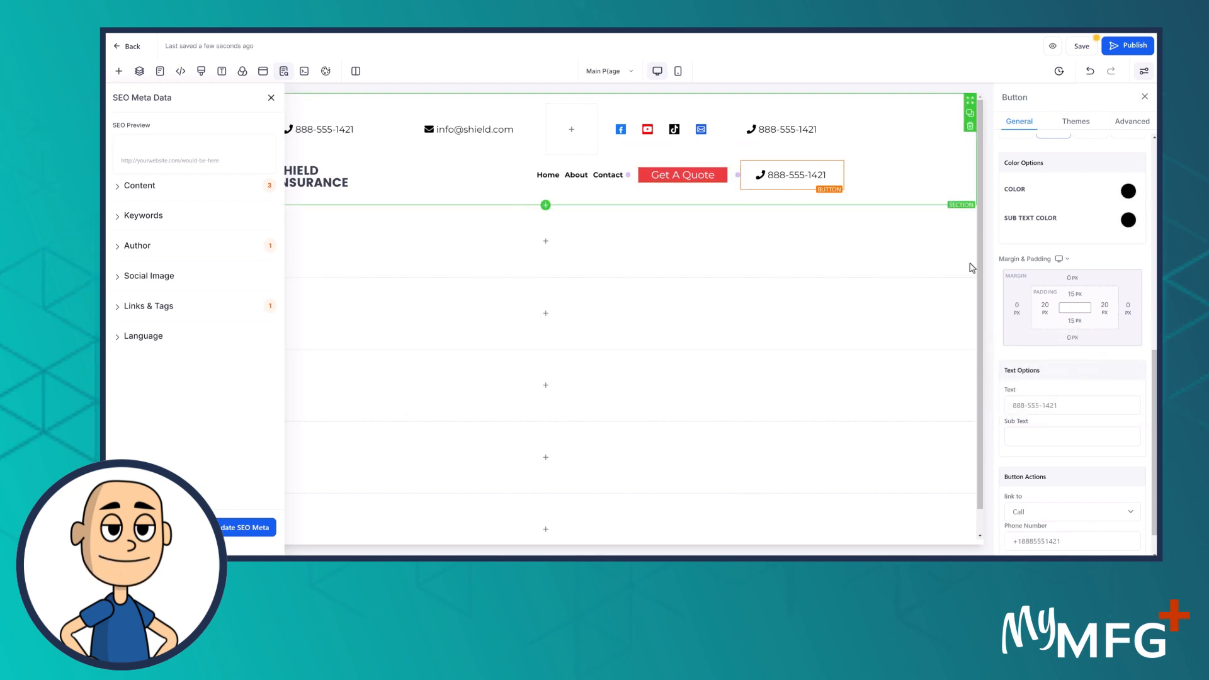
pyautogui.click(1073, 293)
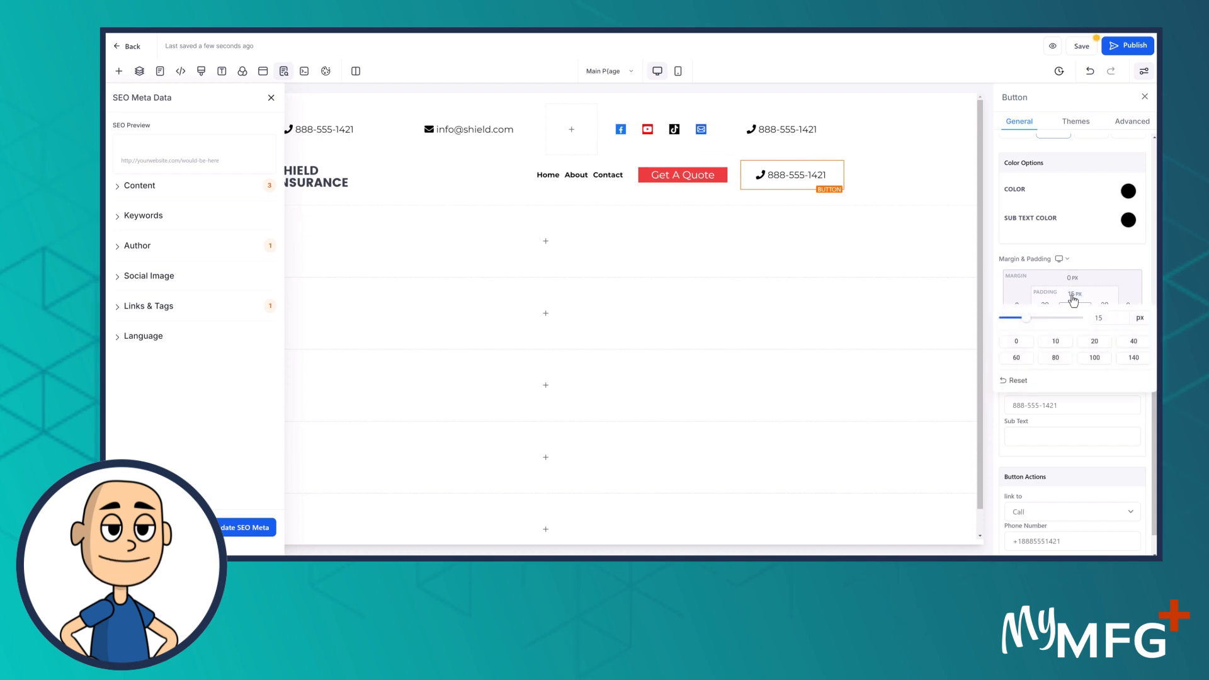
pyautogui.click(1018, 343)
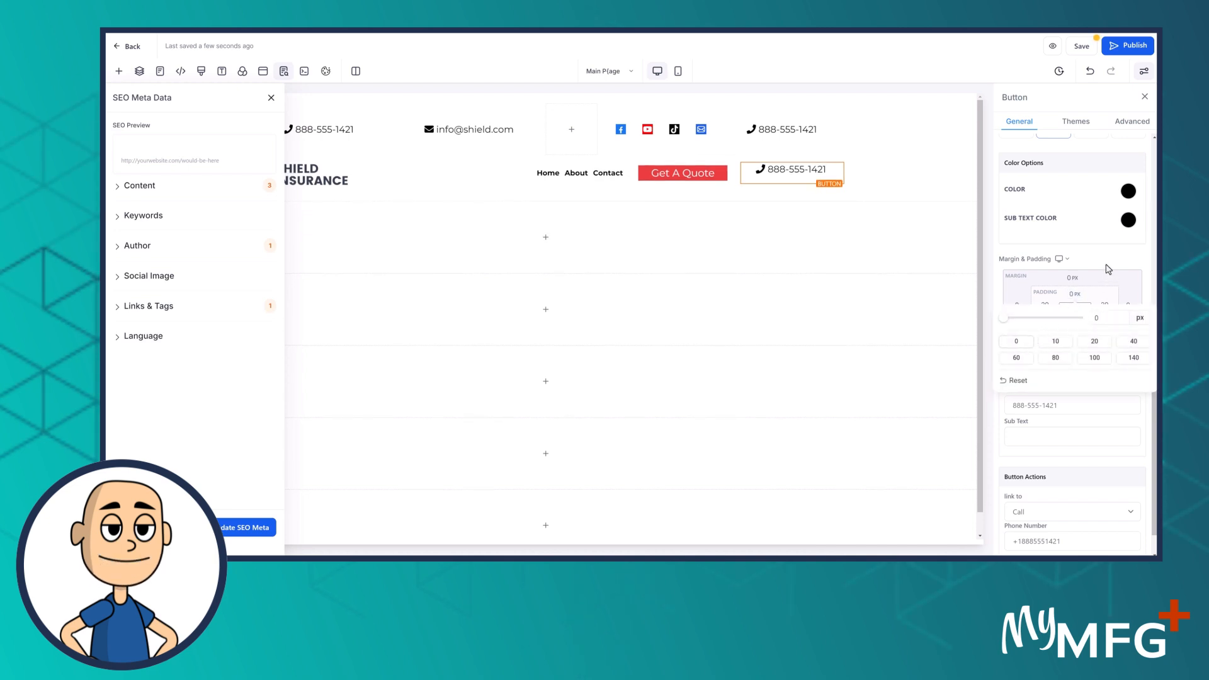
pyautogui.click(1075, 322)
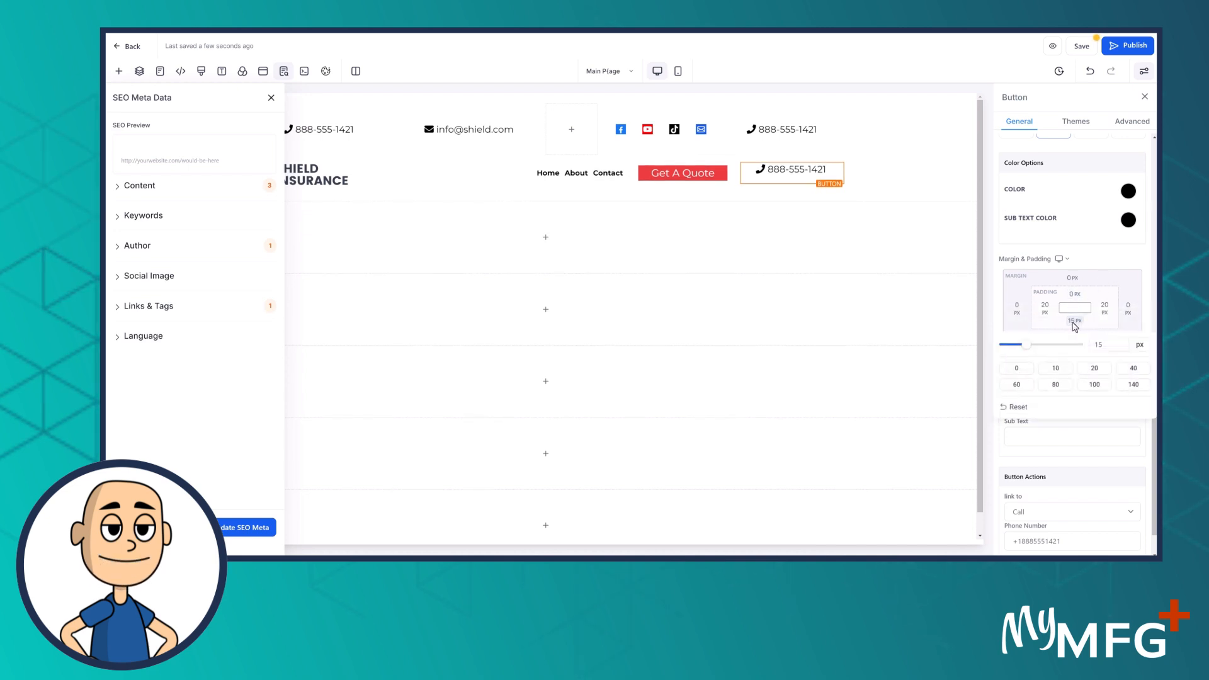
pyautogui.click(1014, 369)
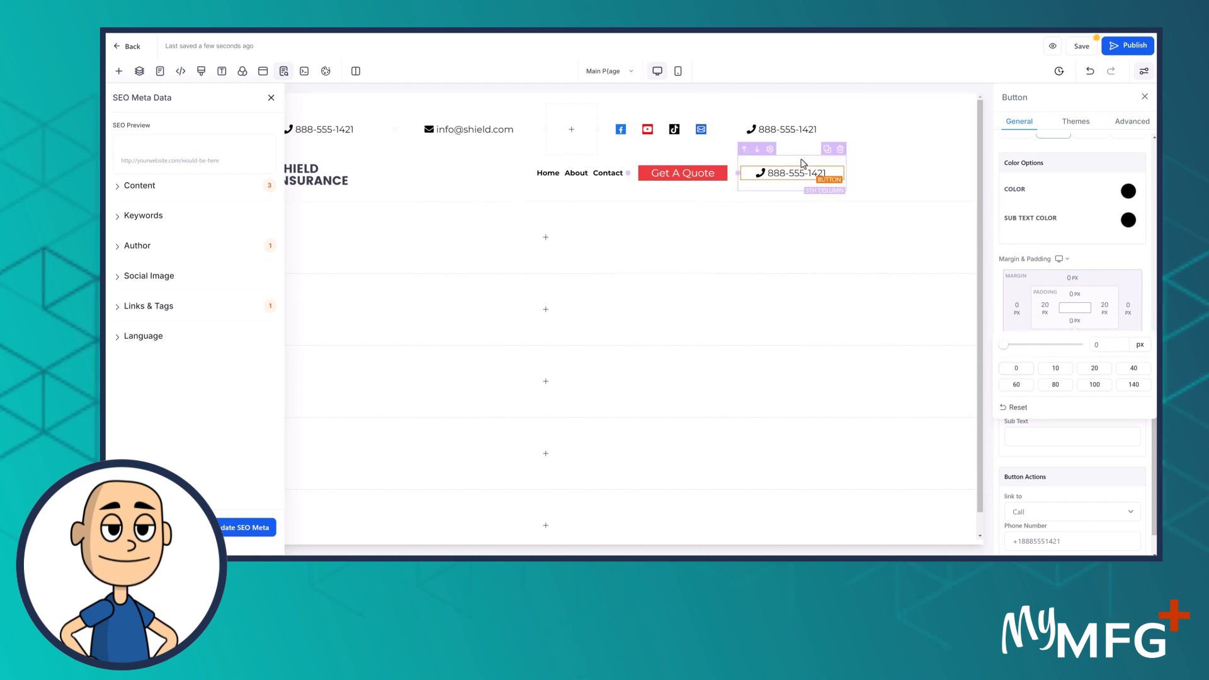
# Set the 5th column's top and bottom padding to 0
pyautogui.click(803, 164)
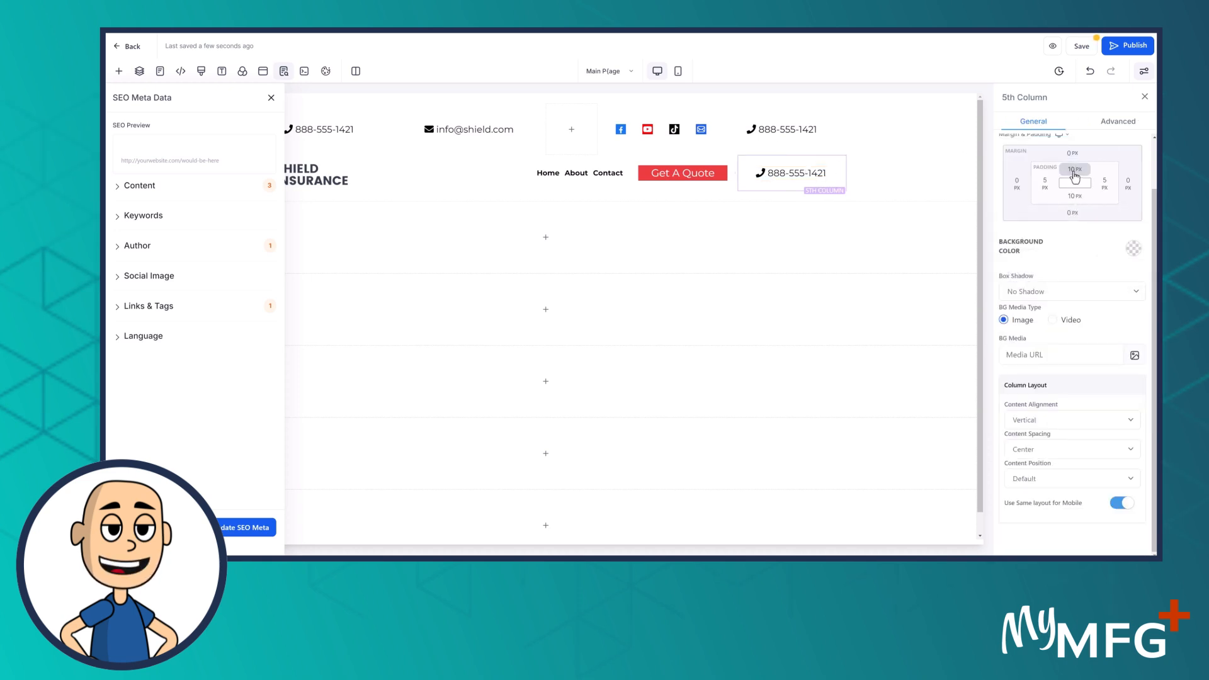
pyautogui.click(1075, 169)
pyautogui.click(1017, 217)
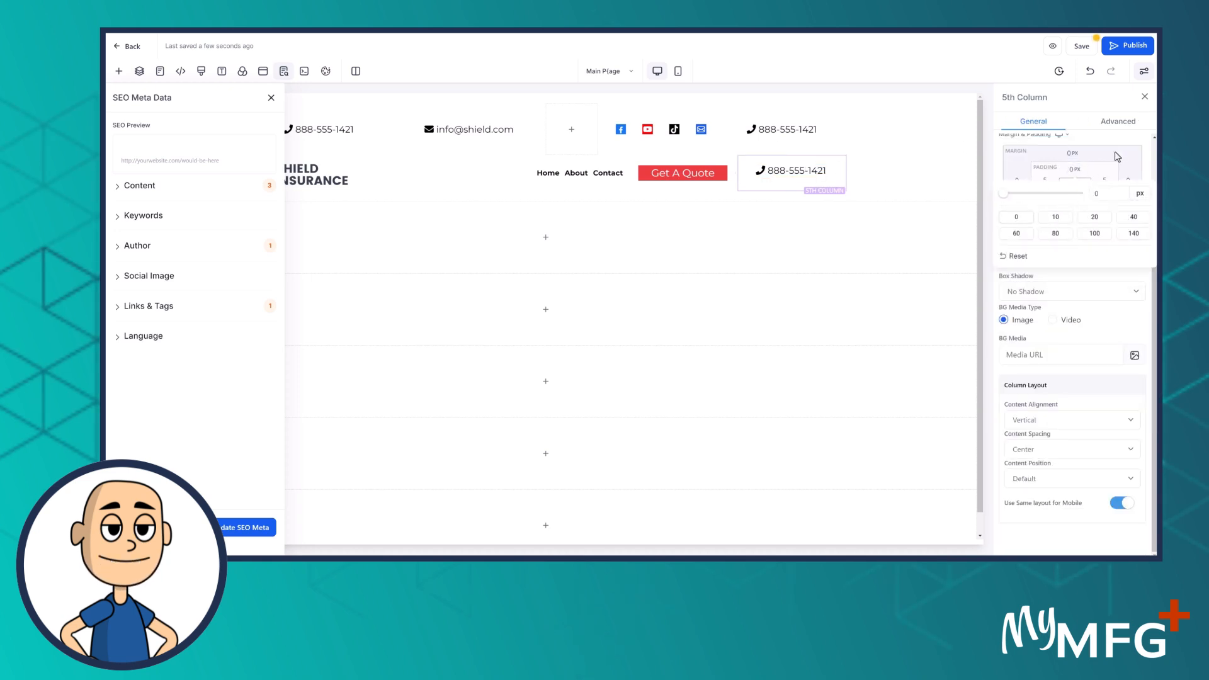
pyautogui.click(1074, 196)
pyautogui.click(1018, 247)
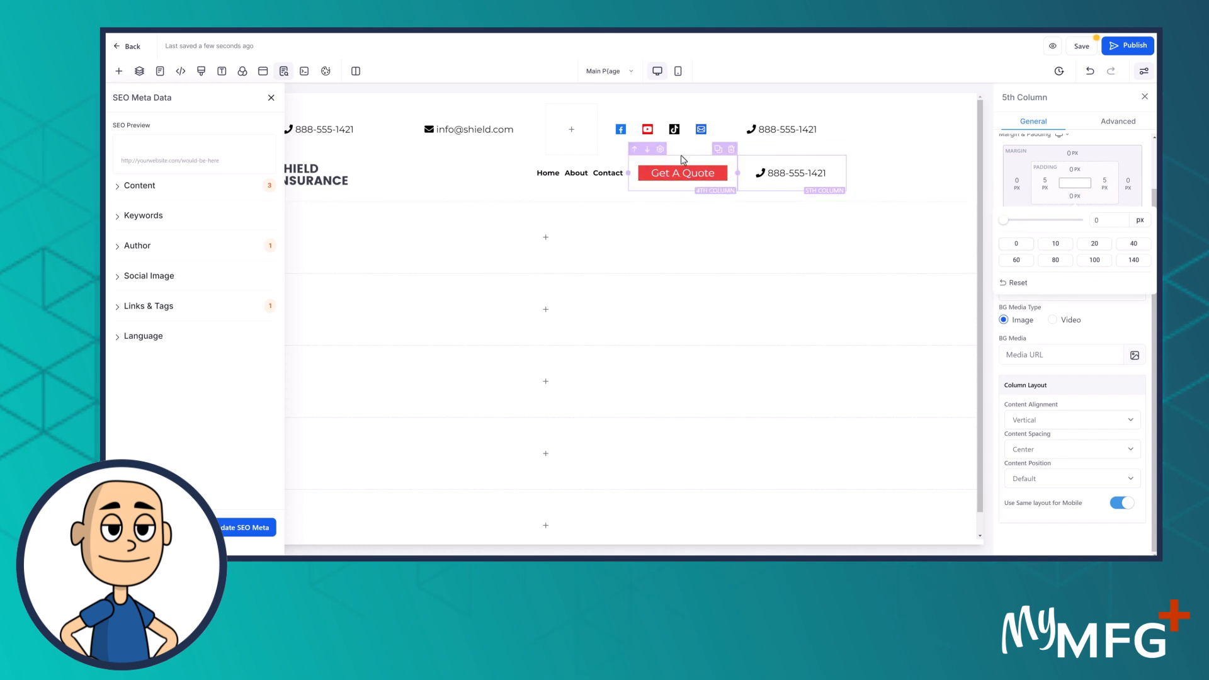
# Set the 4th column's top and bottom padding to 0
pyautogui.click(687, 161)
pyautogui.click(1073, 170)
pyautogui.click(1016, 218)
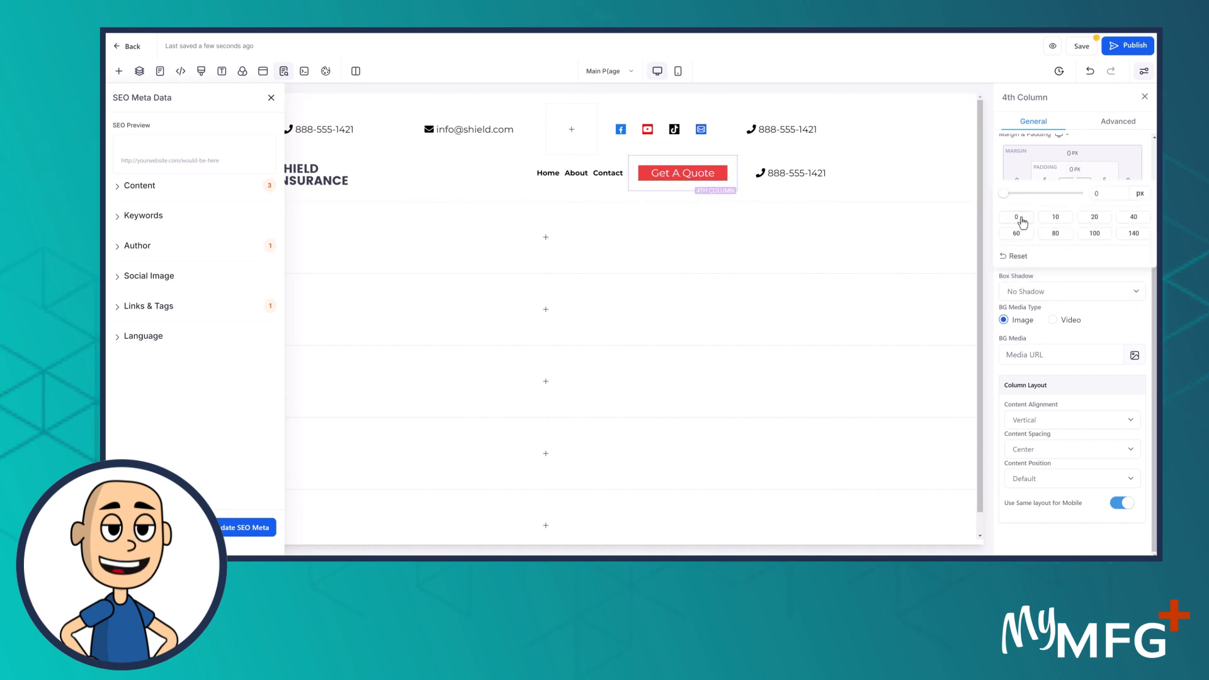
pyautogui.click(1074, 195)
pyautogui.click(1017, 244)
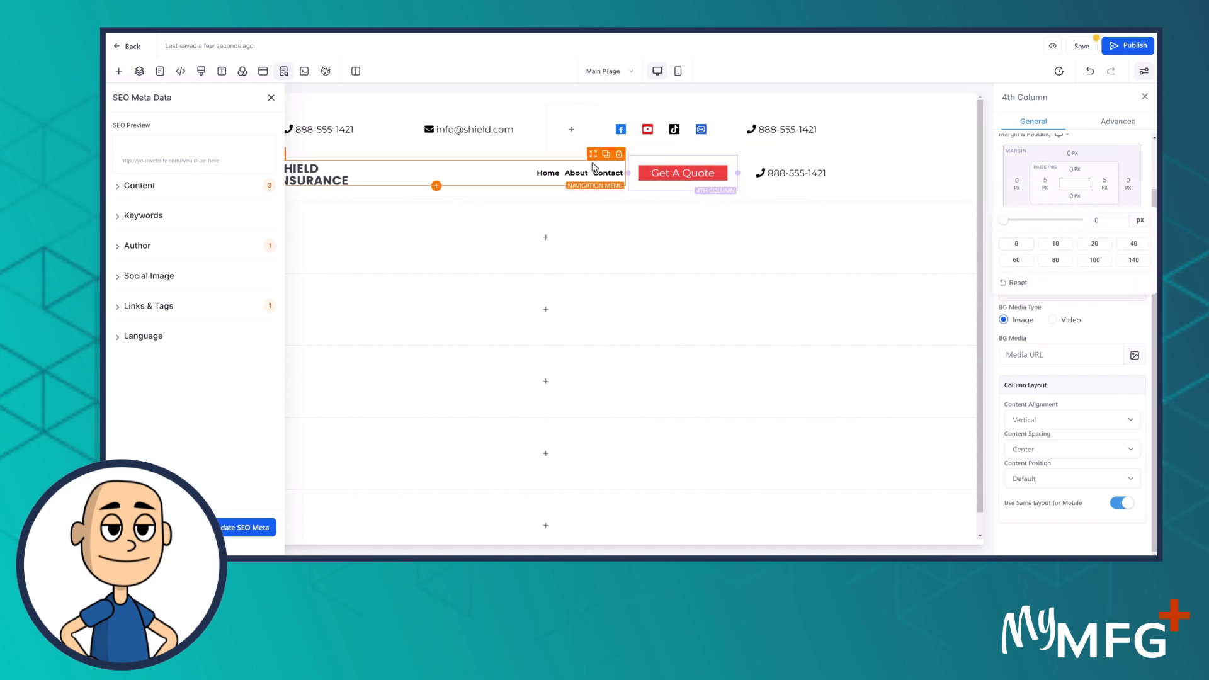
# Set the 3rd column's top and bottom padding to 0
pyautogui.click(573, 164)
pyautogui.click(571, 159)
pyautogui.click(1074, 171)
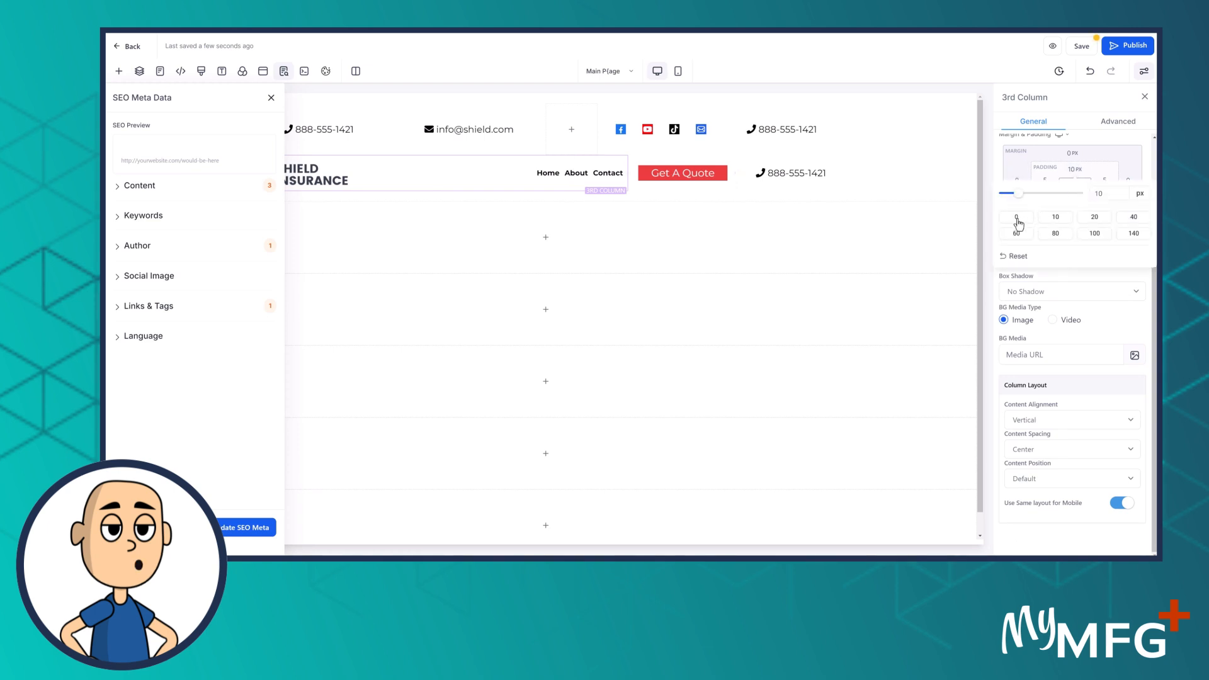
pyautogui.click(1016, 217)
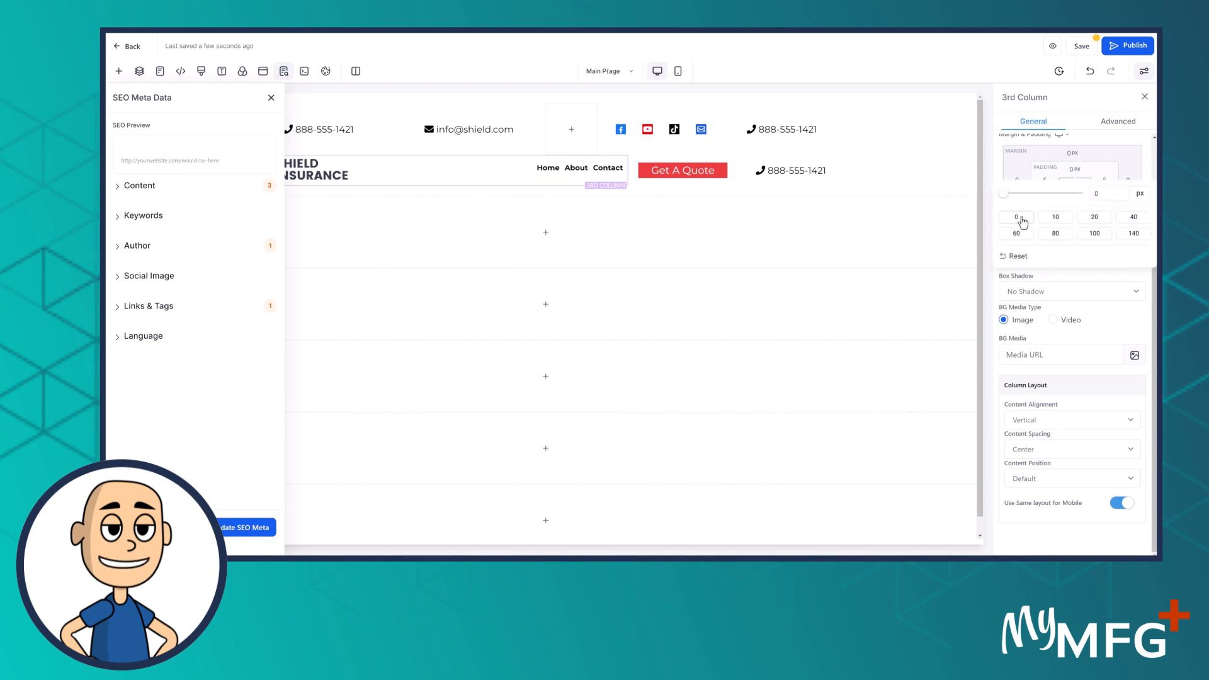
pyautogui.click(1134, 151)
pyautogui.click(1075, 196)
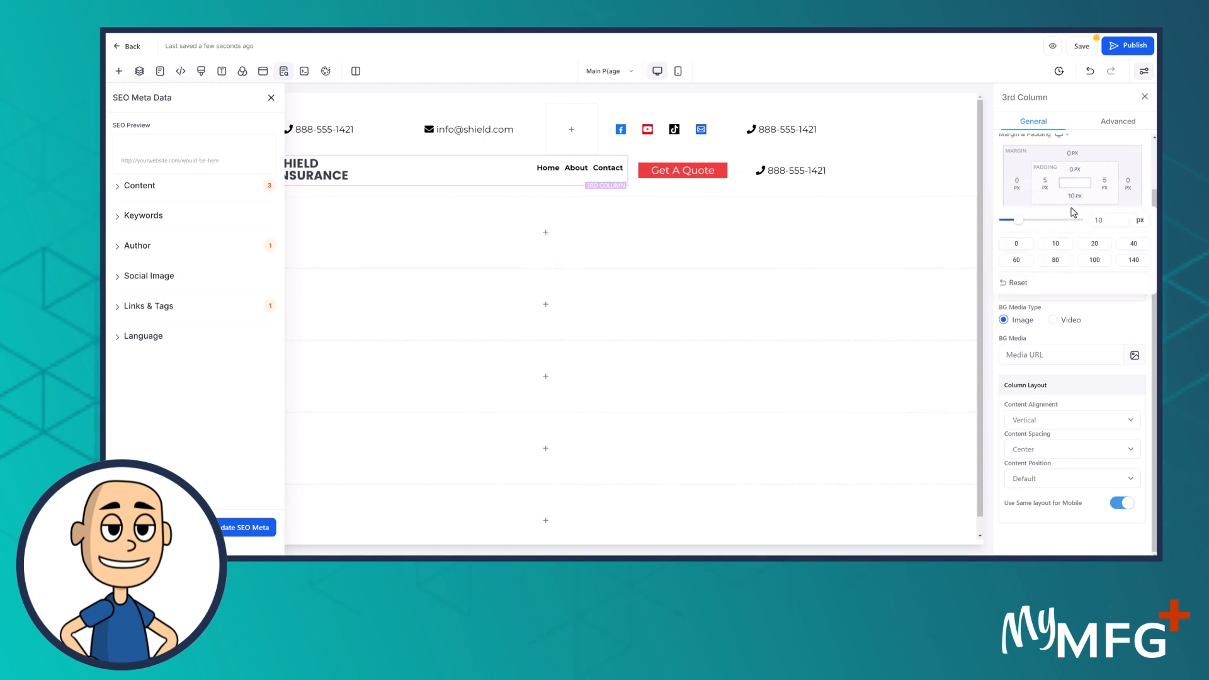
pyautogui.click(1018, 243)
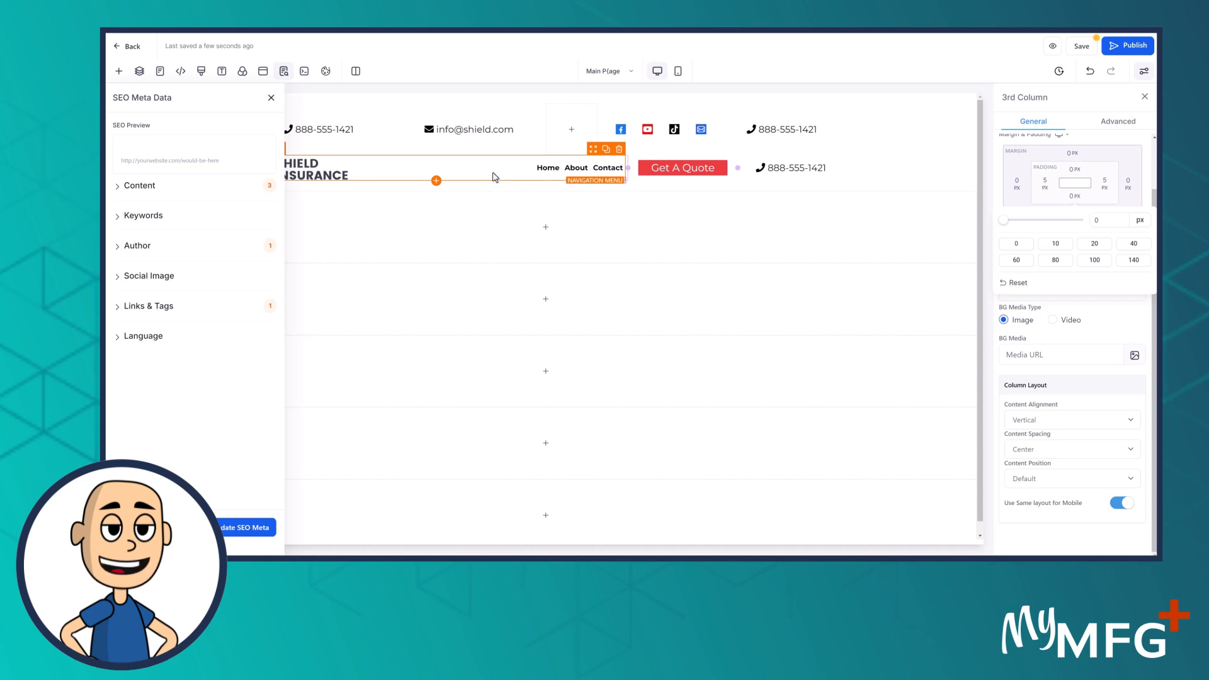
# Close the SEO Meta Data panel and show the header Section settings (20 px top/bottom padding)
pyautogui.click(481, 147)
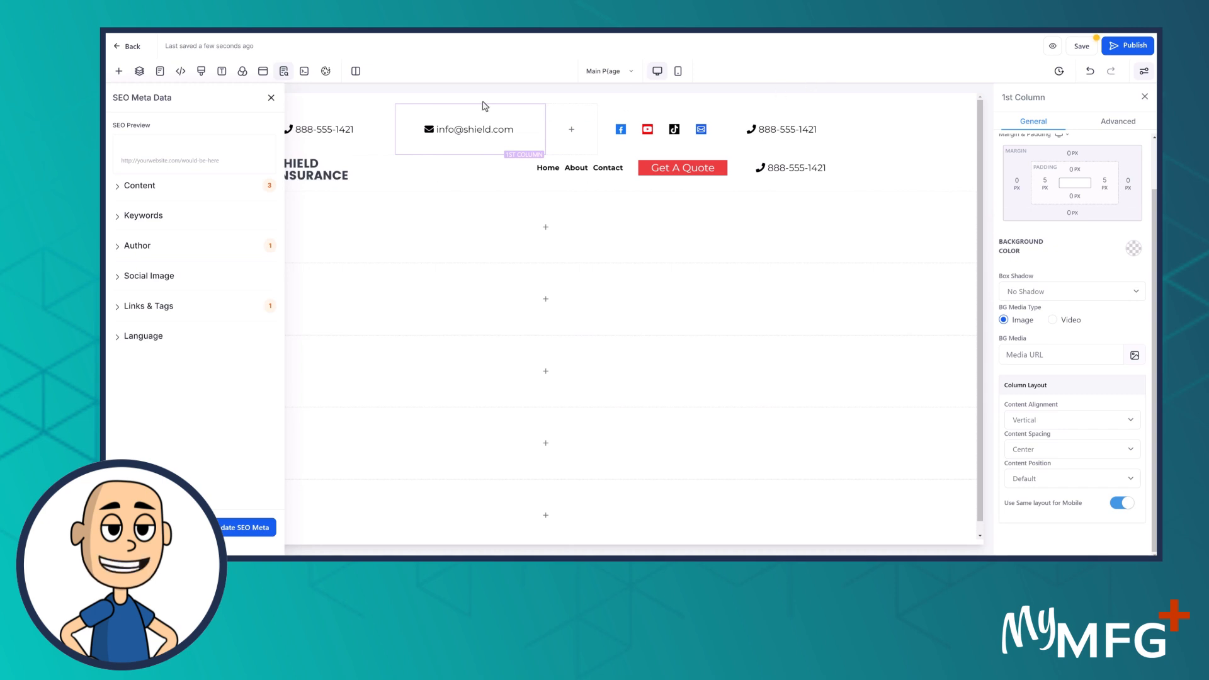
pyautogui.click(271, 97)
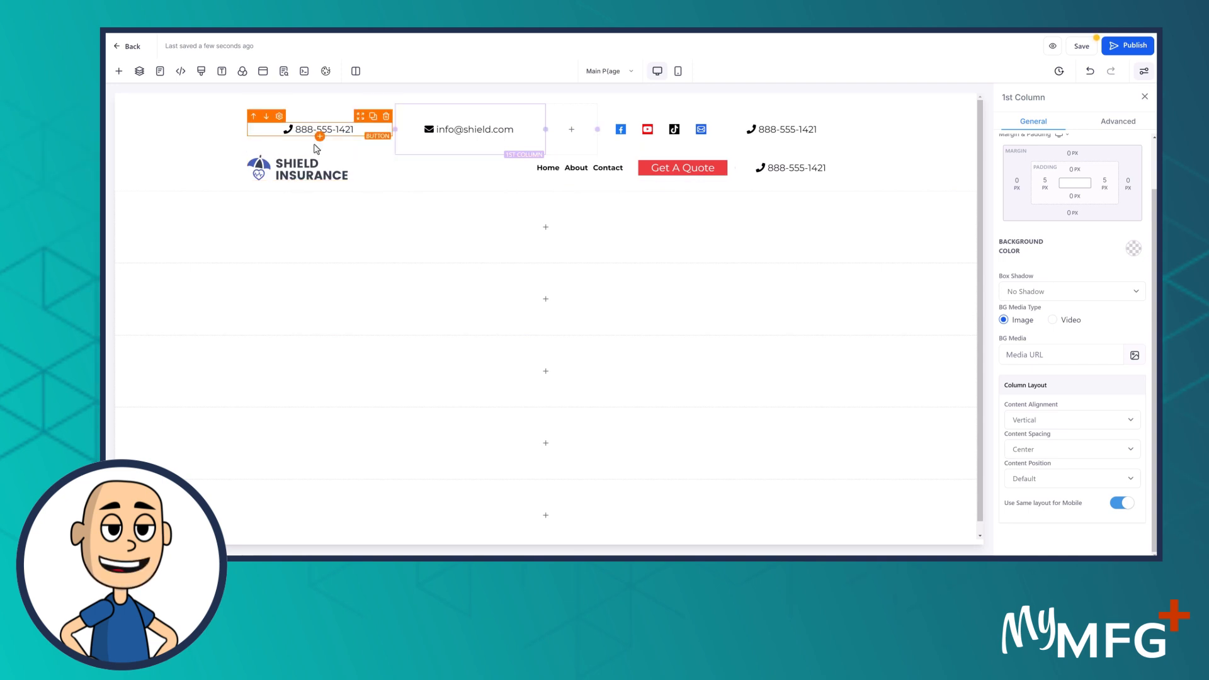
pyautogui.click(182, 167)
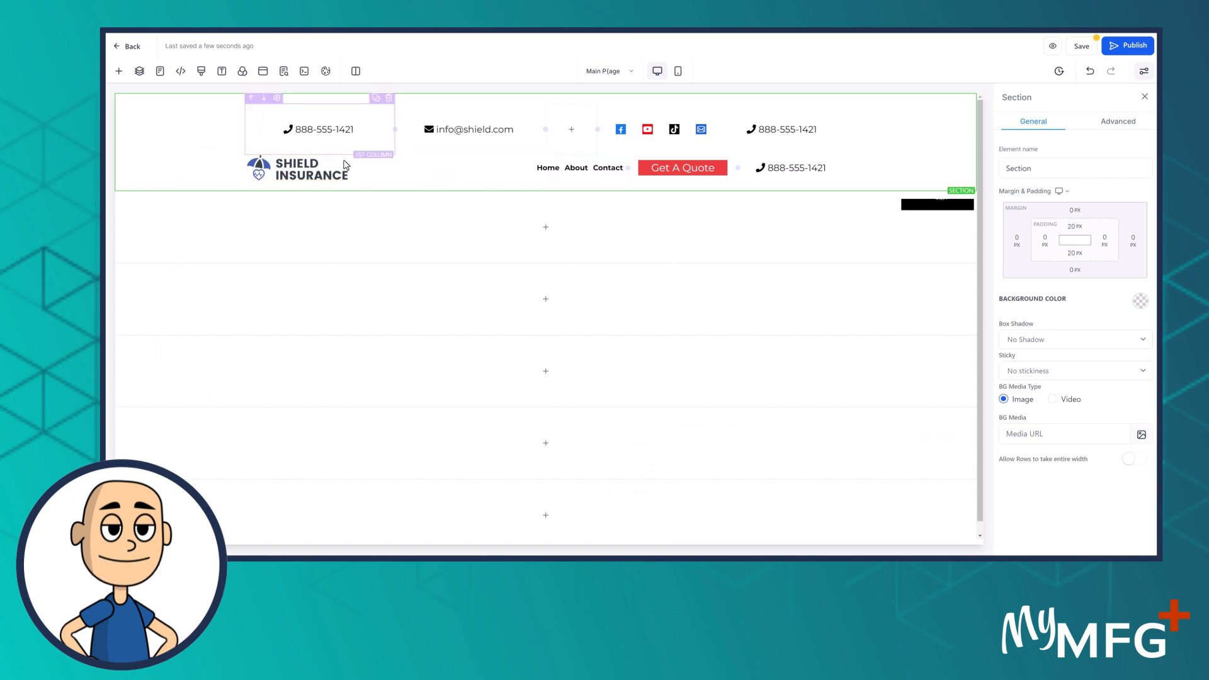
pyautogui.click(345, 120)
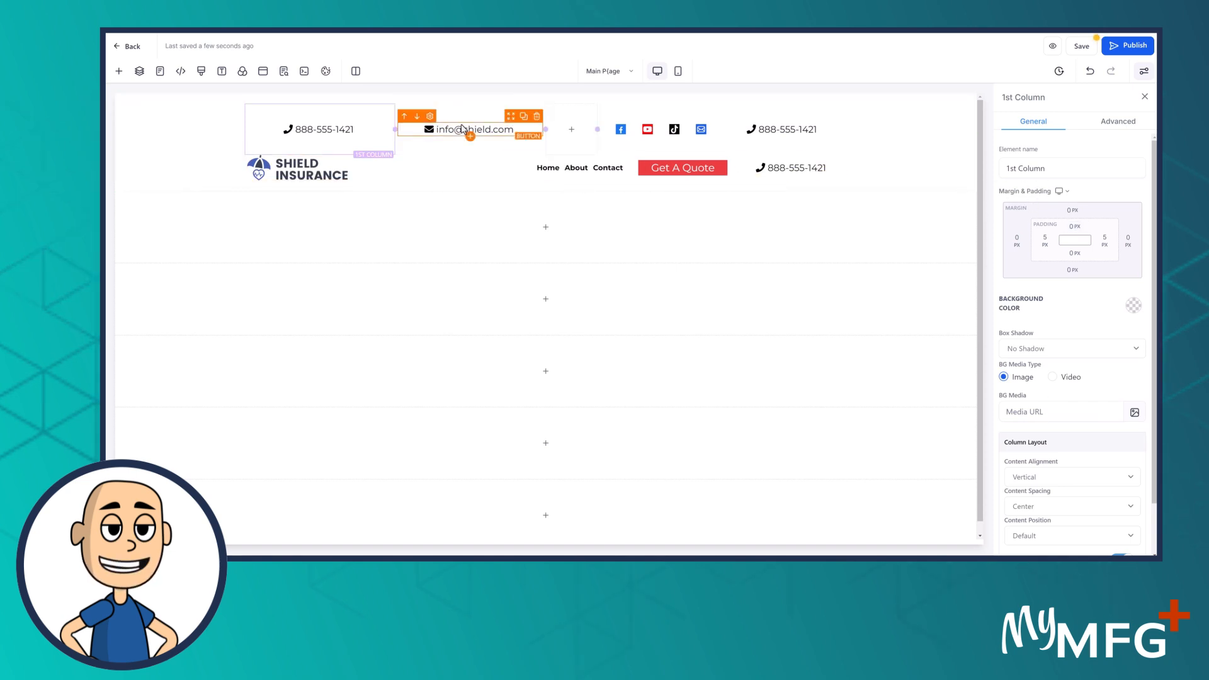
pyautogui.click(158, 150)
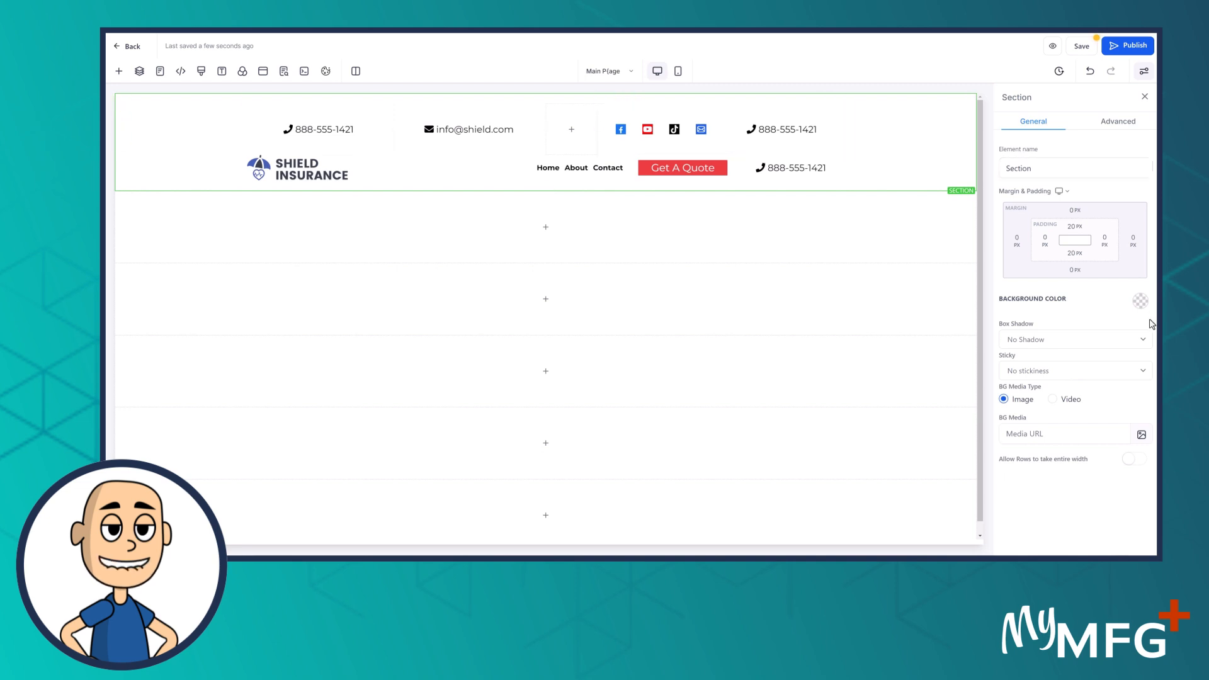
# Try a light-grey header background, revert it to white, and select the Navigation Menu
pyautogui.click(1141, 302)
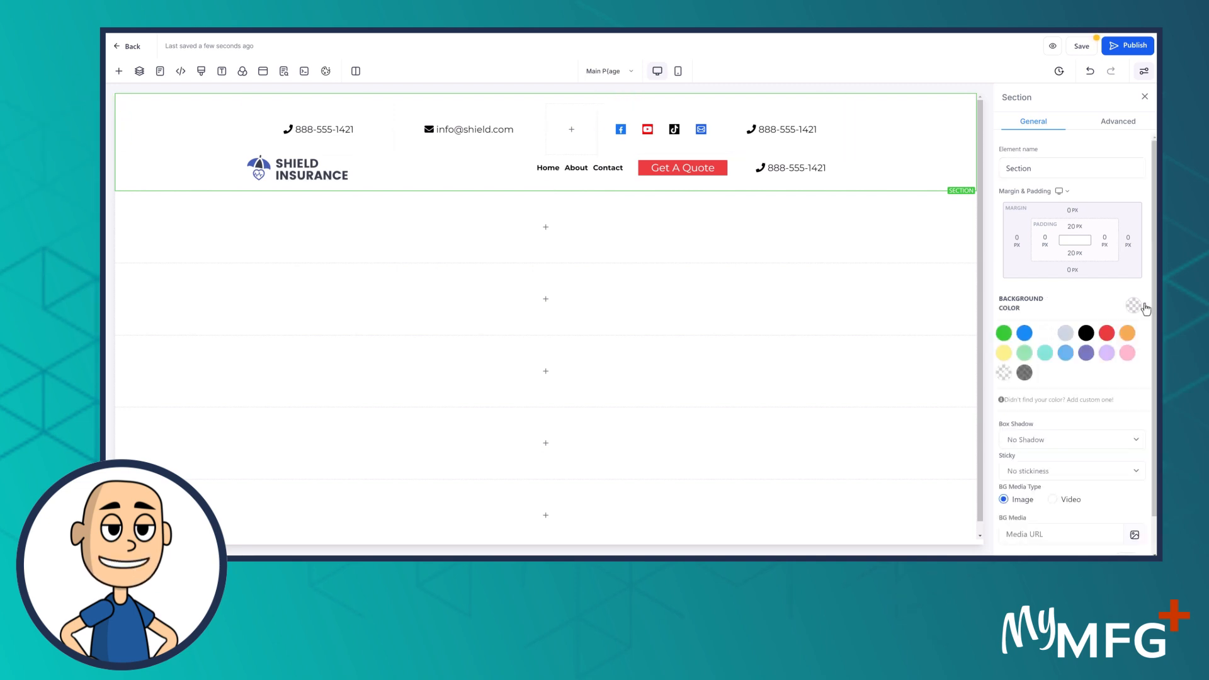
pyautogui.click(1066, 333)
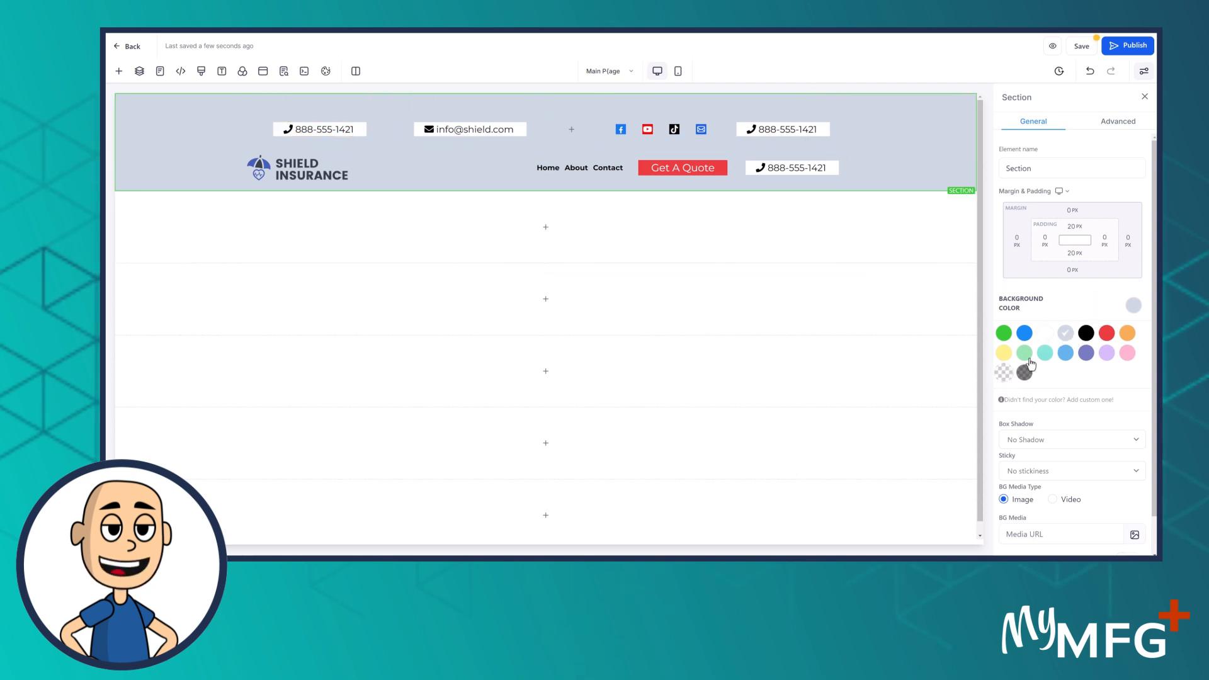
pyautogui.click(1046, 334)
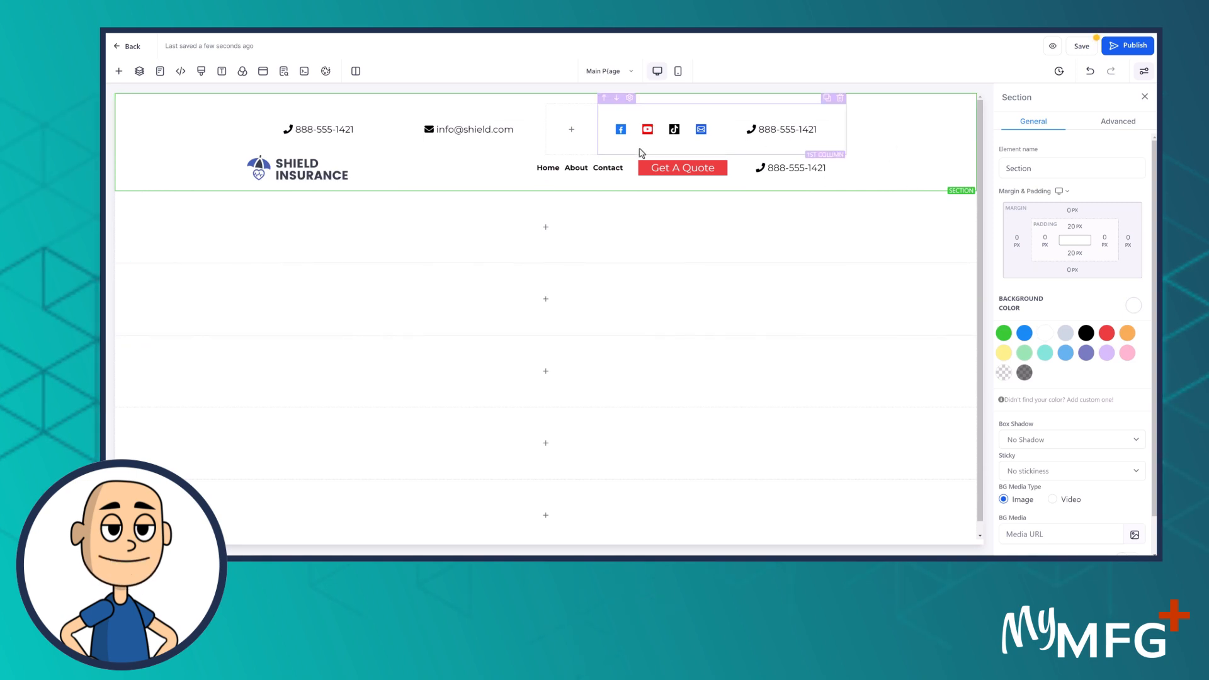
pyautogui.click(544, 174)
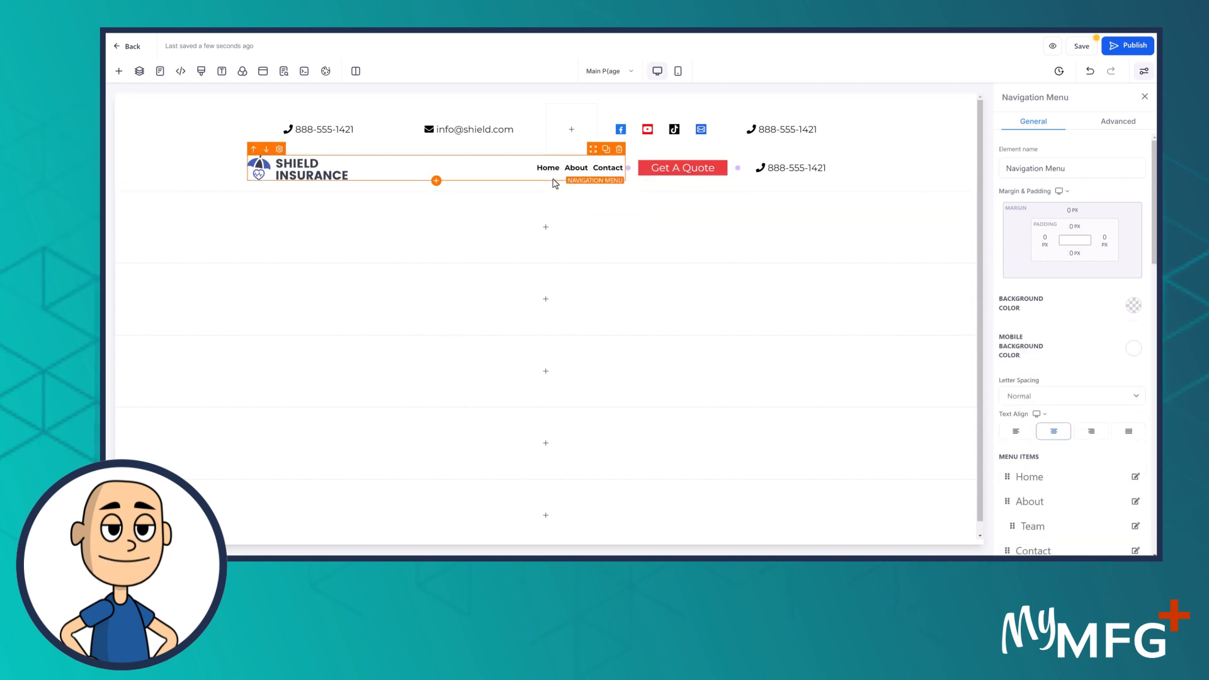
# Add a 'Solutions' menu item with a website URL destination and submit it
pyautogui.scroll(-4, 1045, 353)
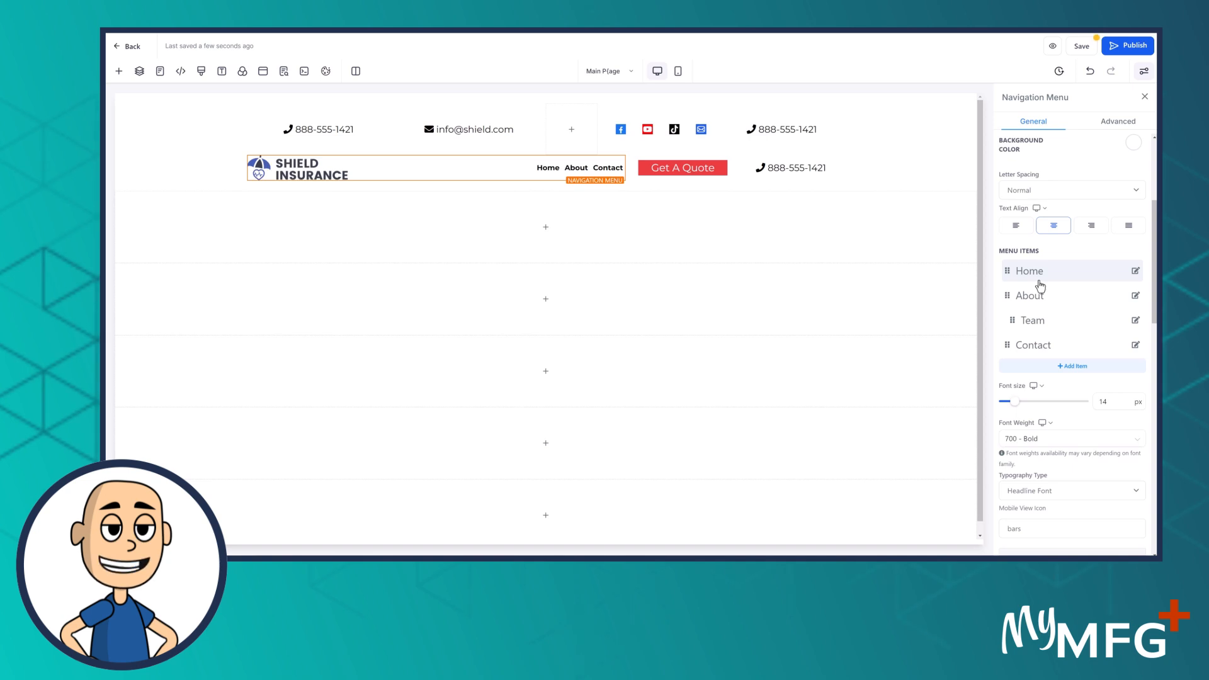
pyautogui.click(1074, 368)
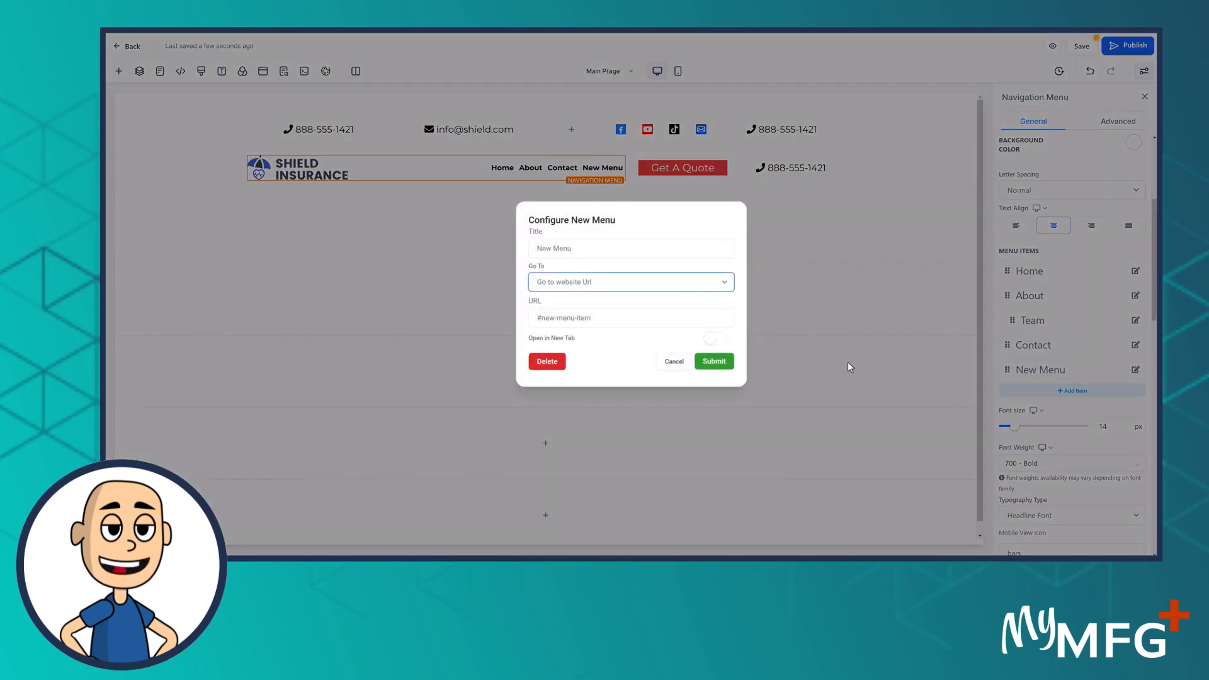
pyautogui.moveTo(575, 249); pyautogui.dragTo(497, 254)
pyautogui.write('Solutions')
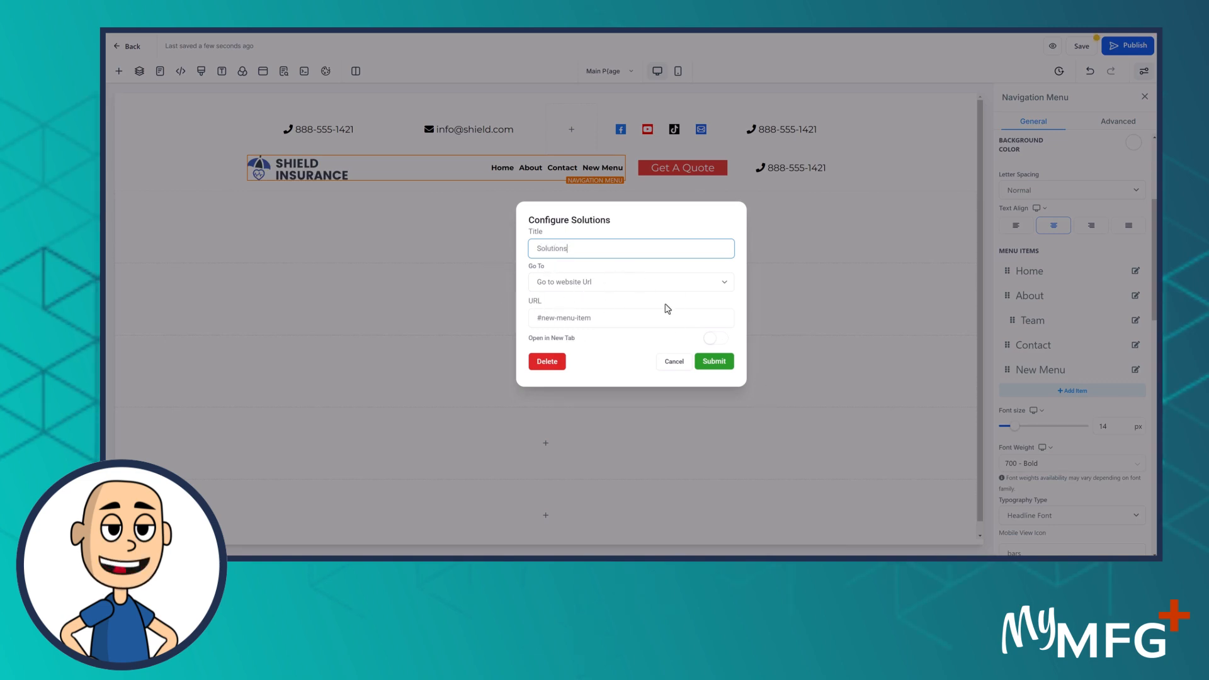
pyautogui.click(590, 286)
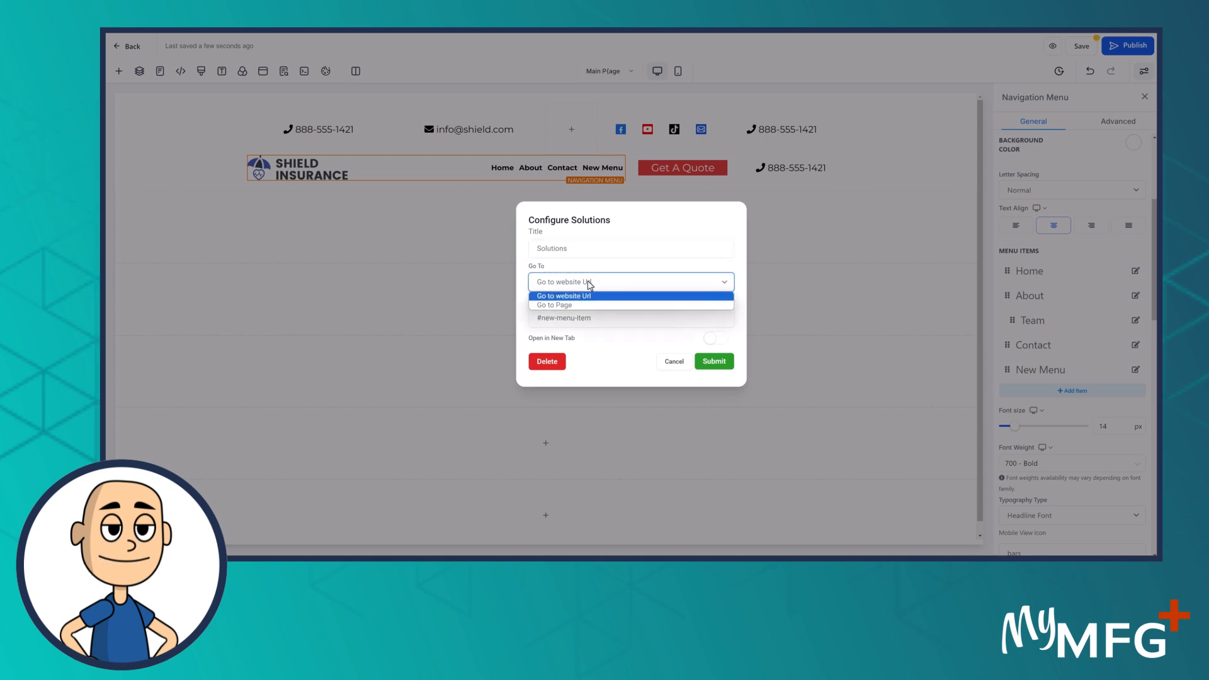
pyautogui.click(603, 379)
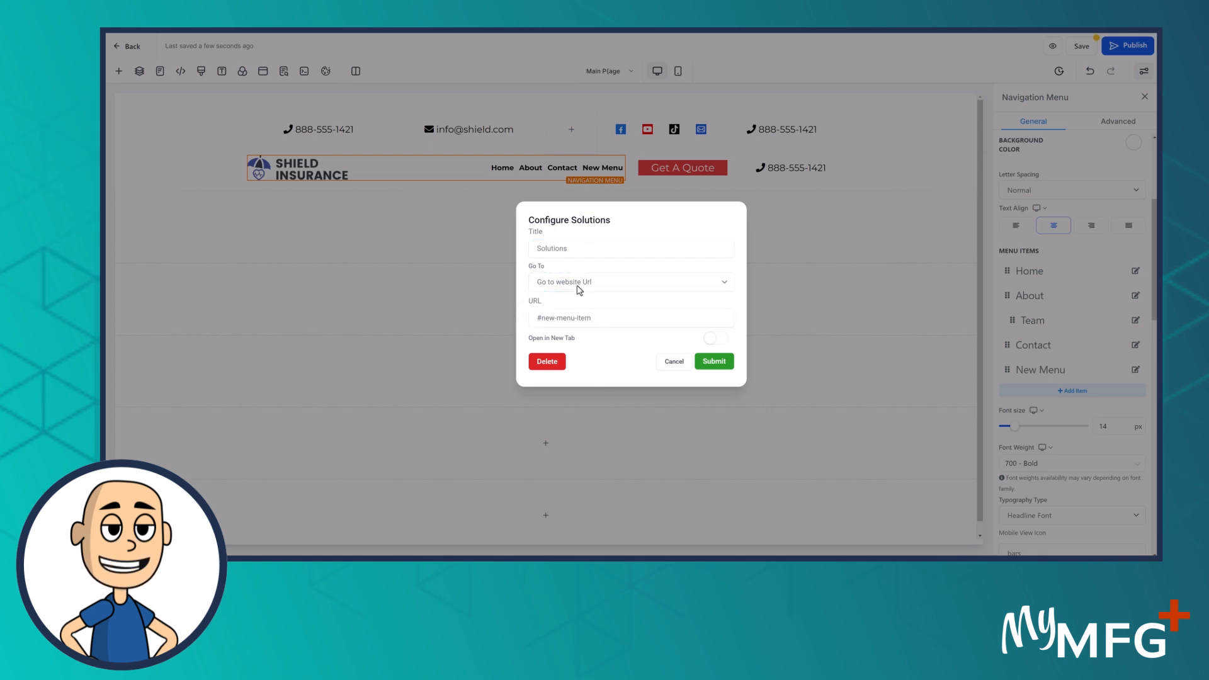
pyautogui.click(716, 362)
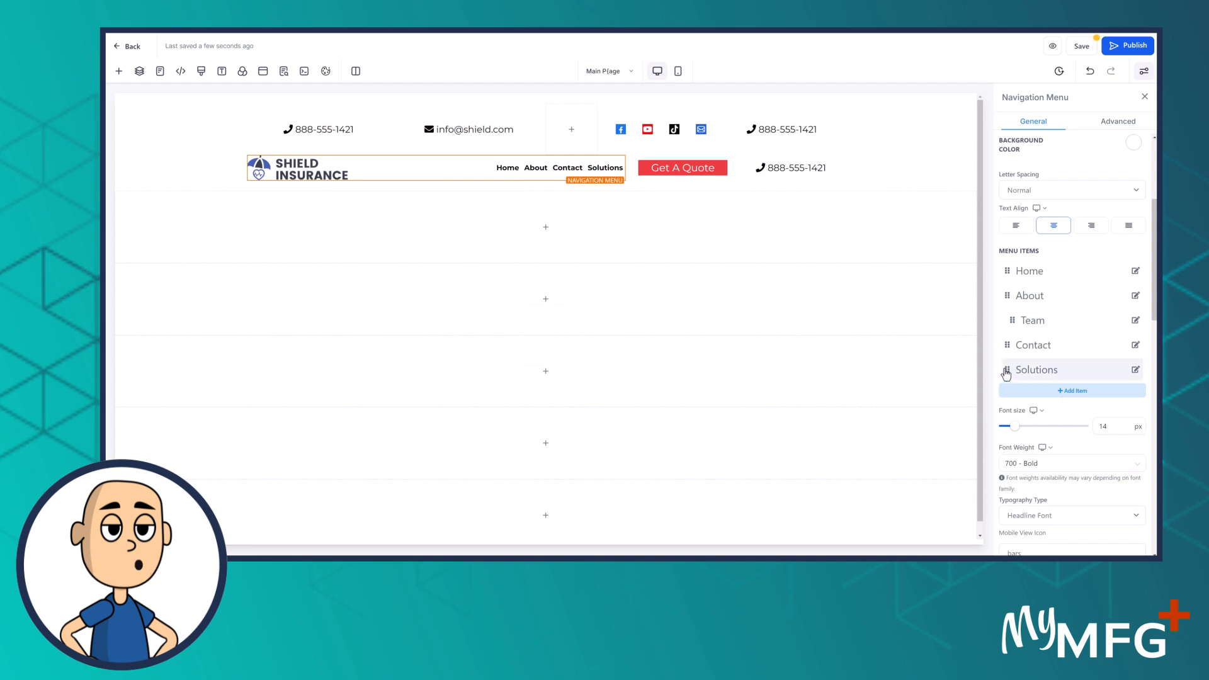
# Make Solutions a top-level menu item after Home, so the menu reads Home, Solutions, About, Contact
pyautogui.moveTo(1009, 373); pyautogui.dragTo(1006, 304)
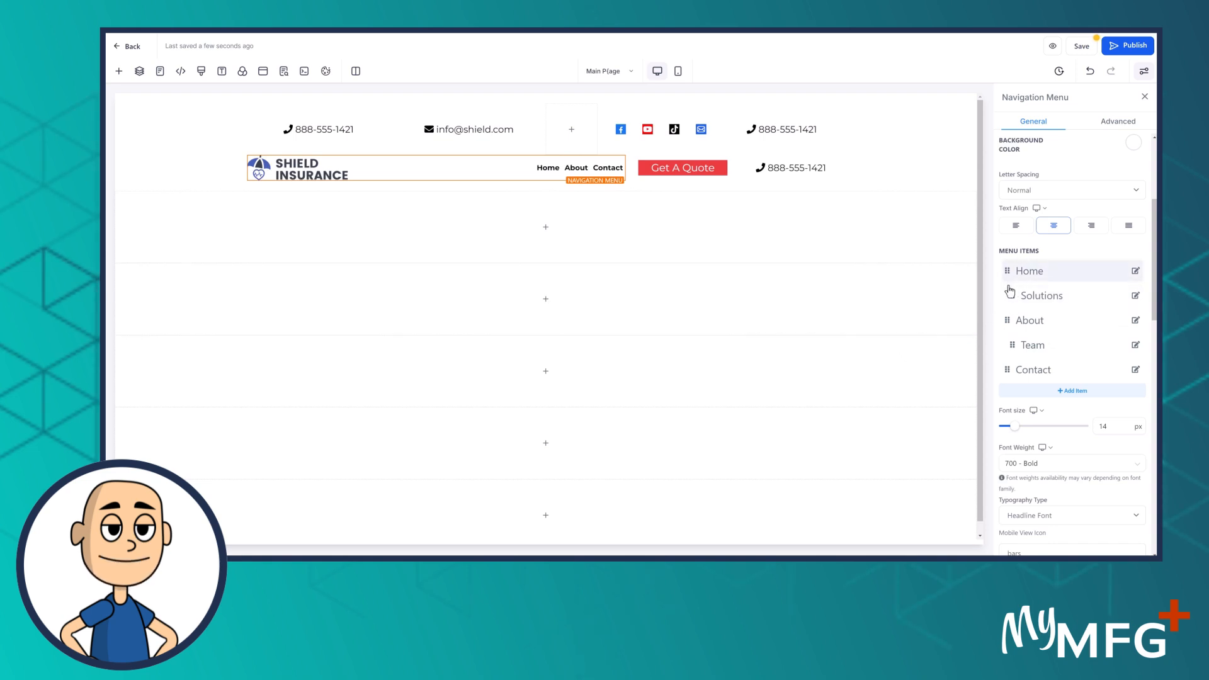
pyautogui.moveTo(549, 171)
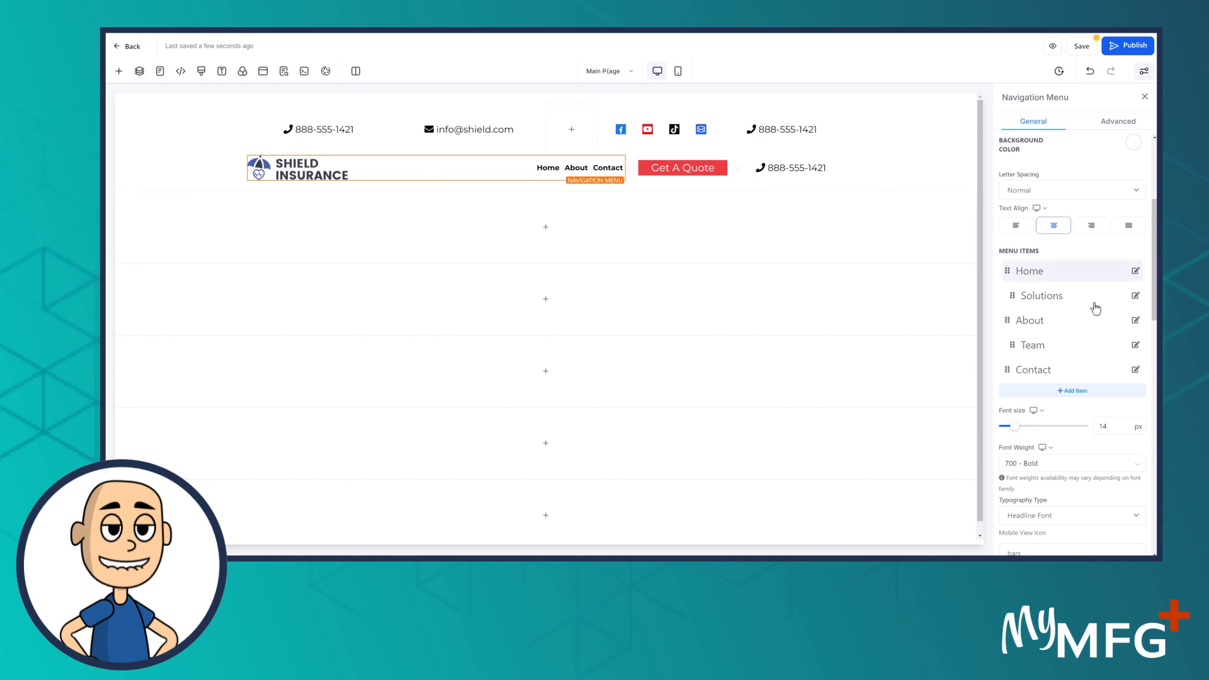
pyautogui.moveTo(1013, 297); pyautogui.dragTo(1003, 295)
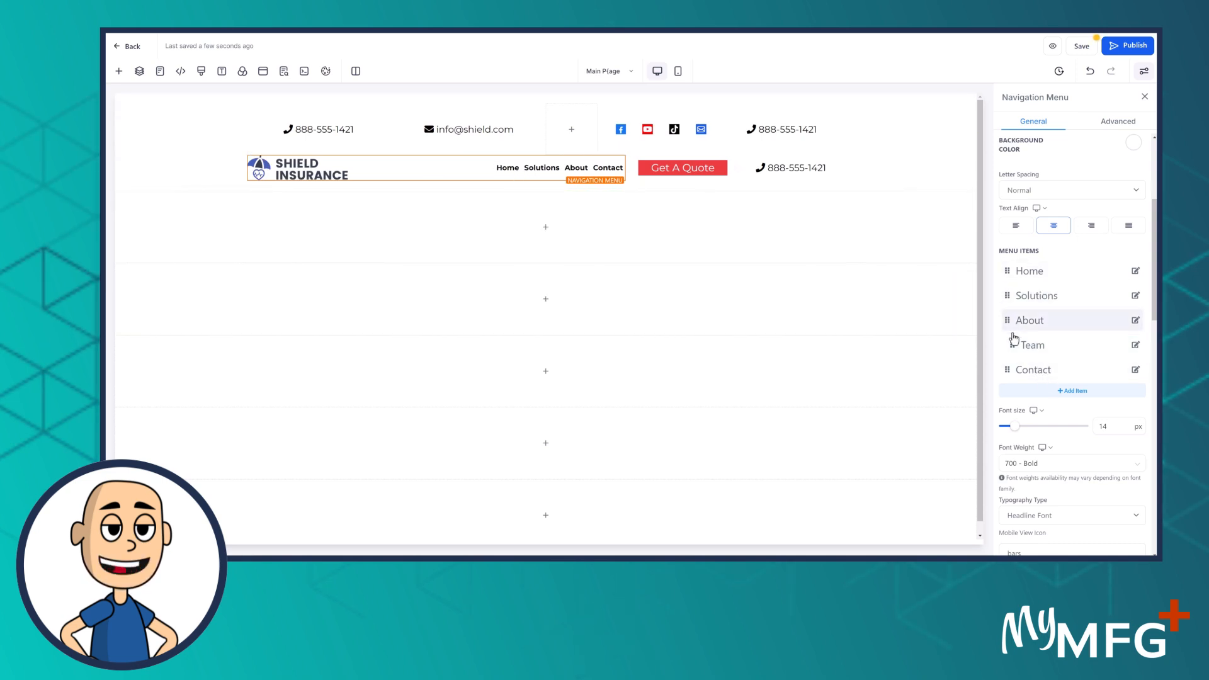
pyautogui.moveTo(583, 172)
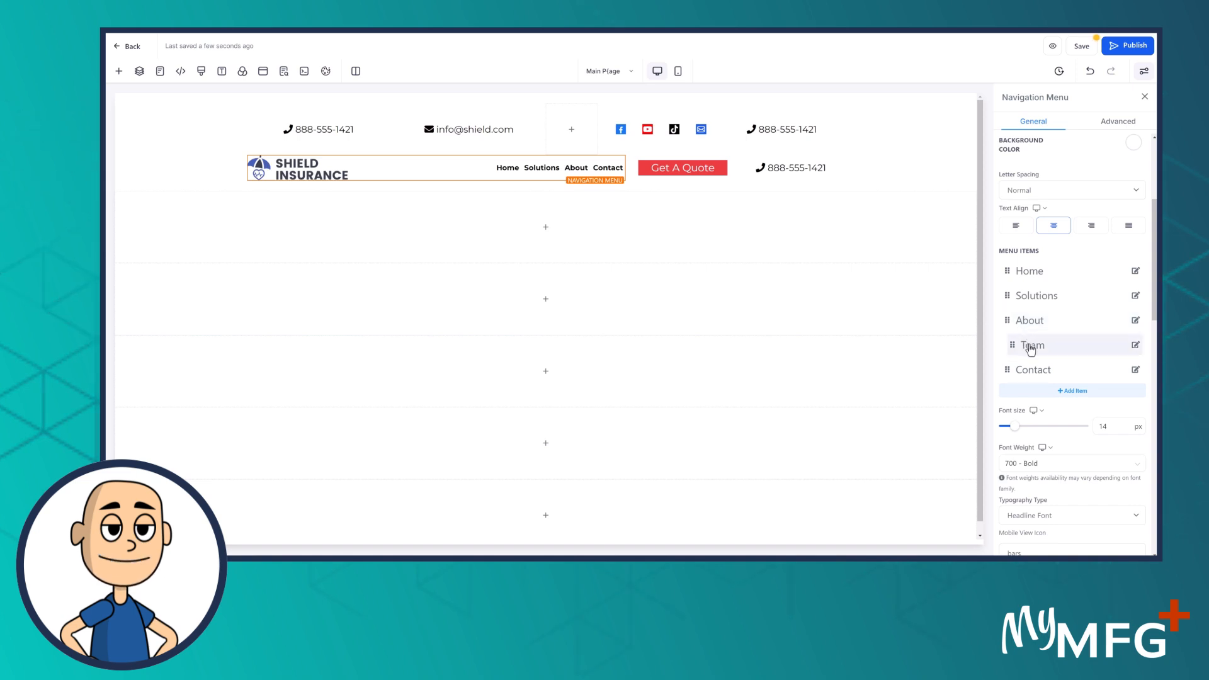
pyautogui.scroll(-4, 1067, 428)
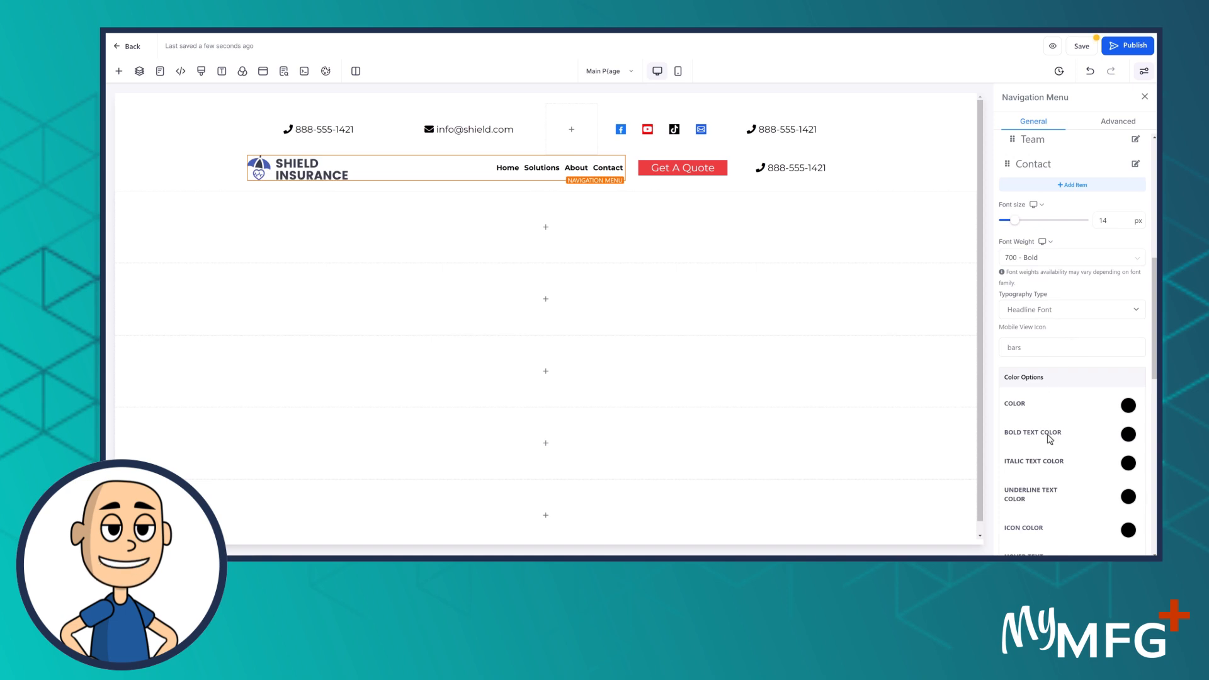
pyautogui.scroll(-5, 1057, 477)
pyautogui.scroll(10, 1058, 477)
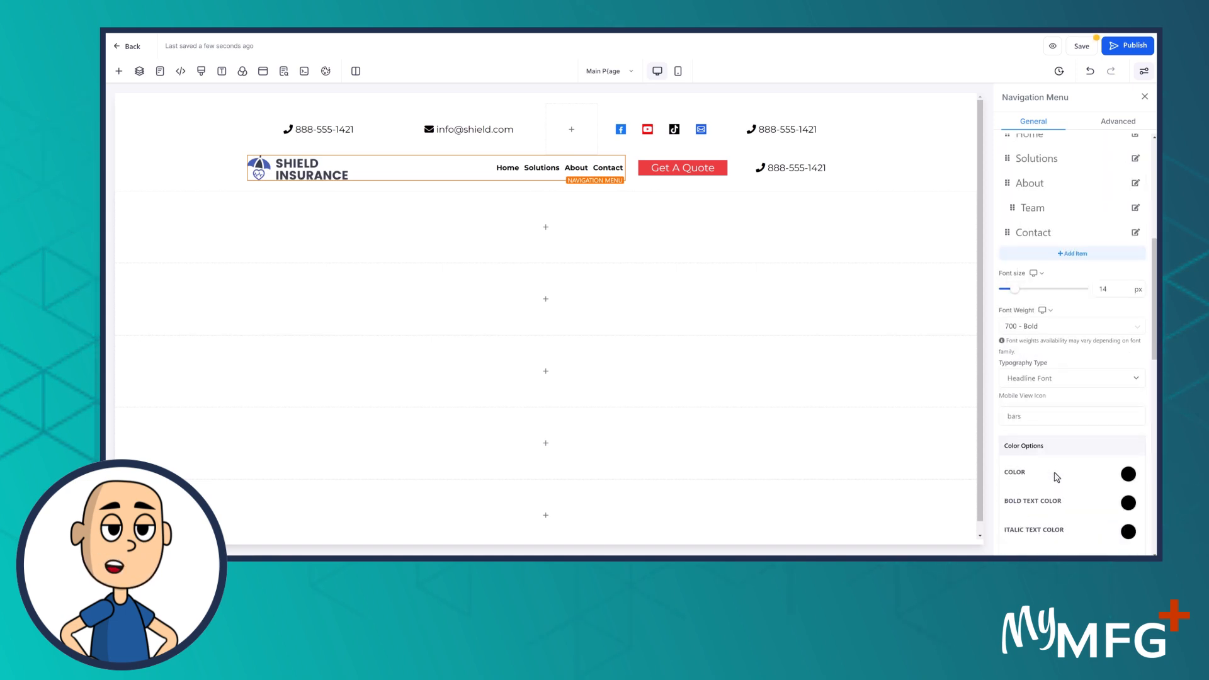
# Save the page, then set the header section's top and bottom padding to 0 px
pyautogui.click(1084, 53)
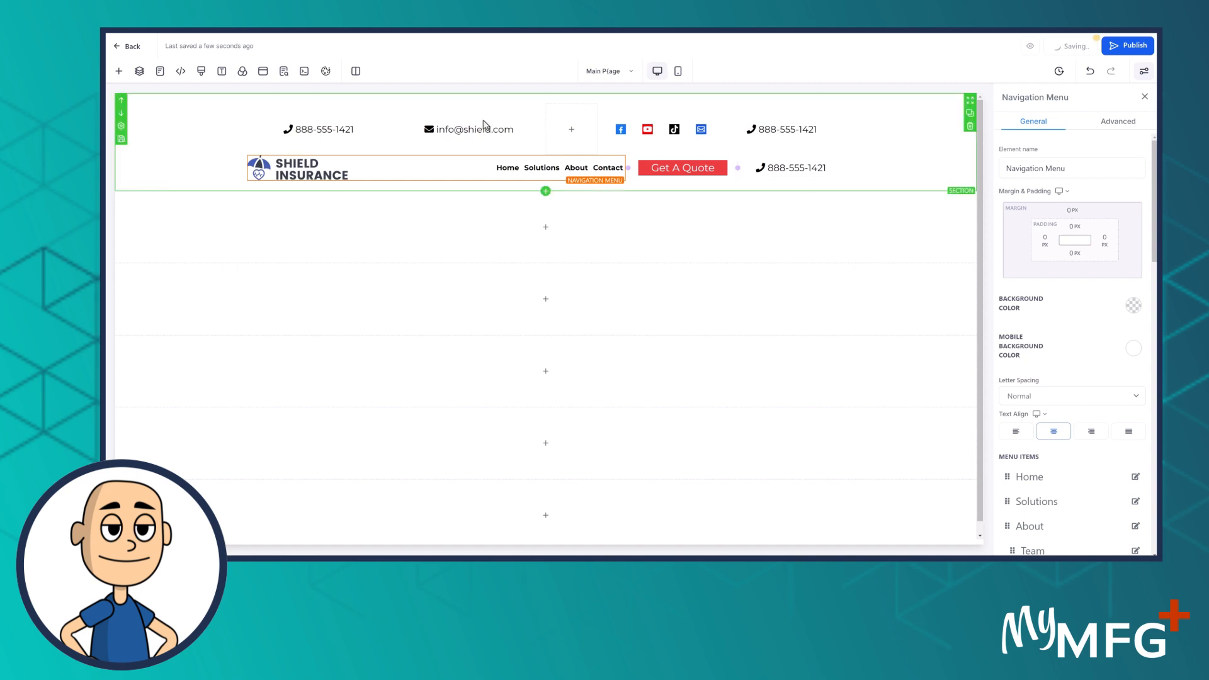
pyautogui.click(340, 105)
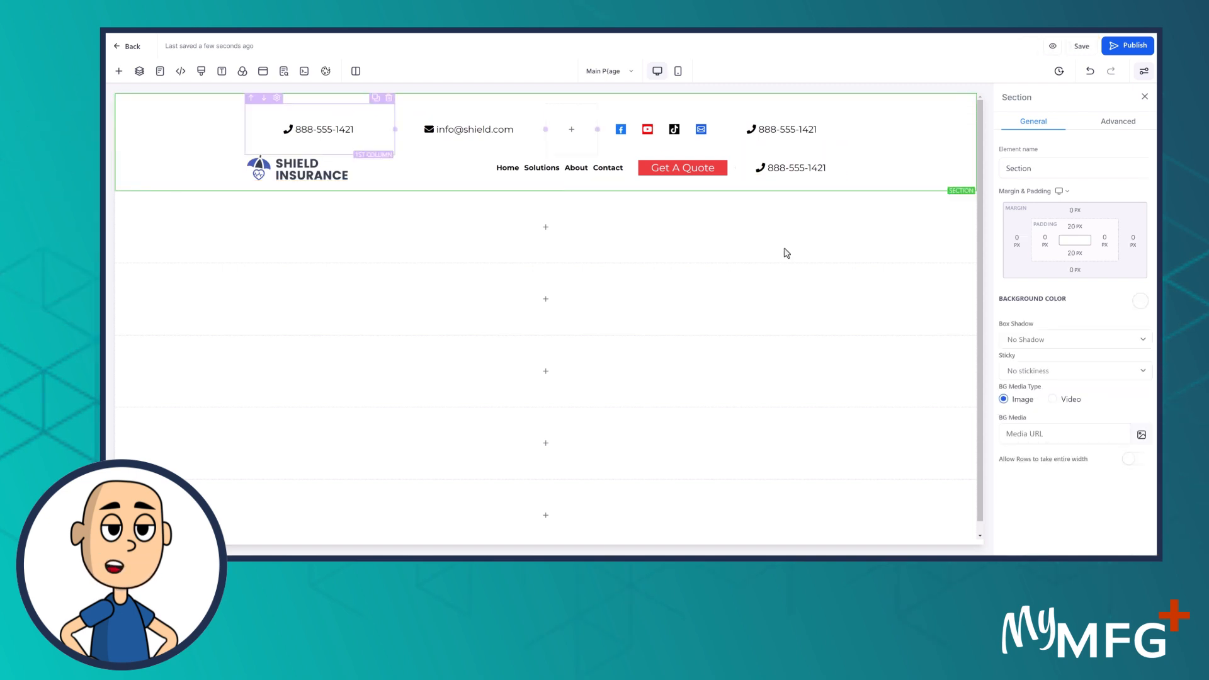
pyautogui.click(1075, 226)
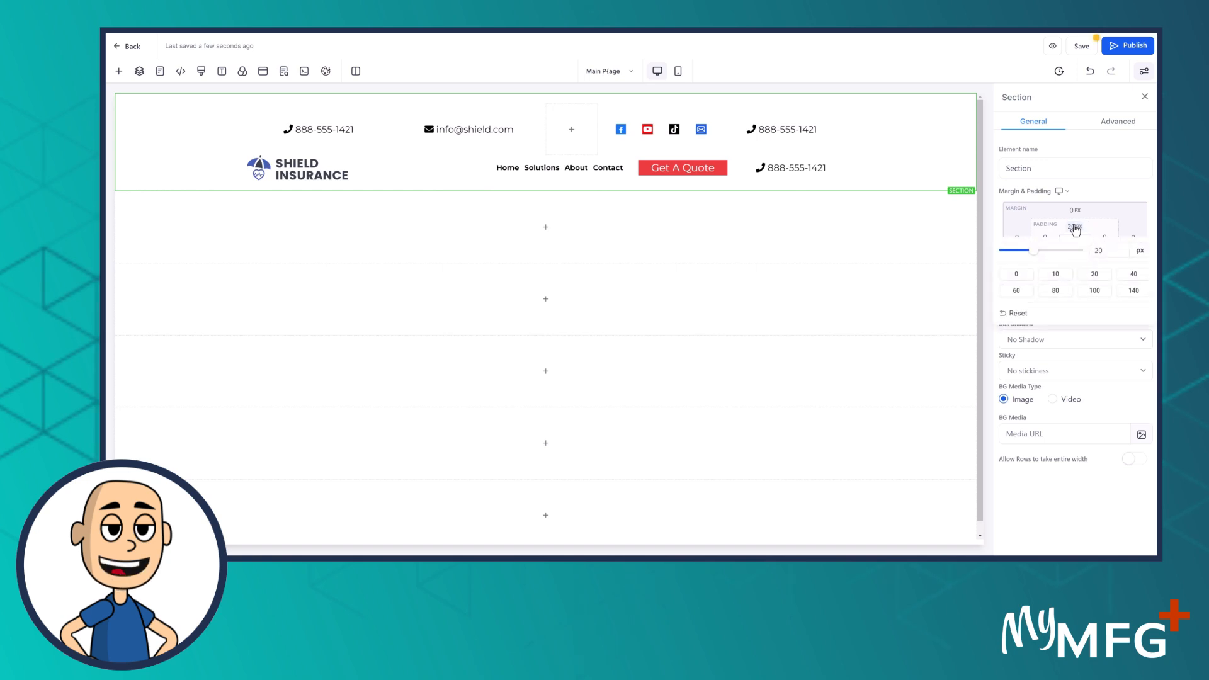
pyautogui.click(1018, 277)
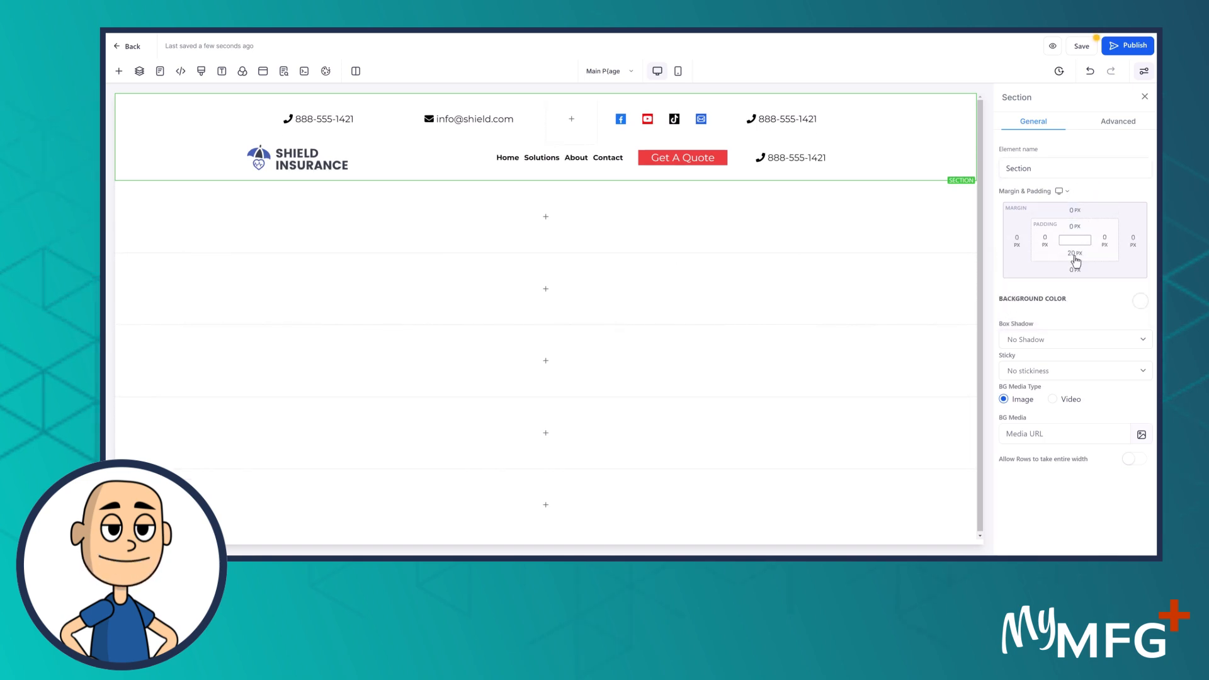
pyautogui.click(1075, 252)
pyautogui.click(1016, 301)
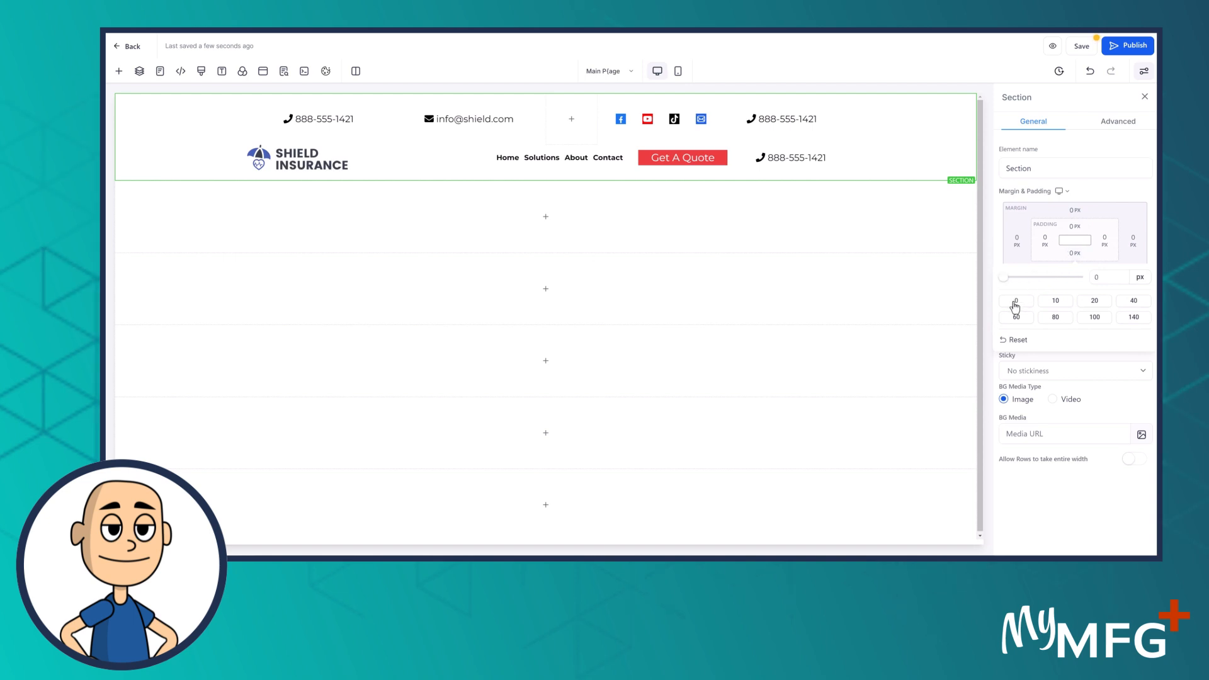
pyautogui.click(194, 136)
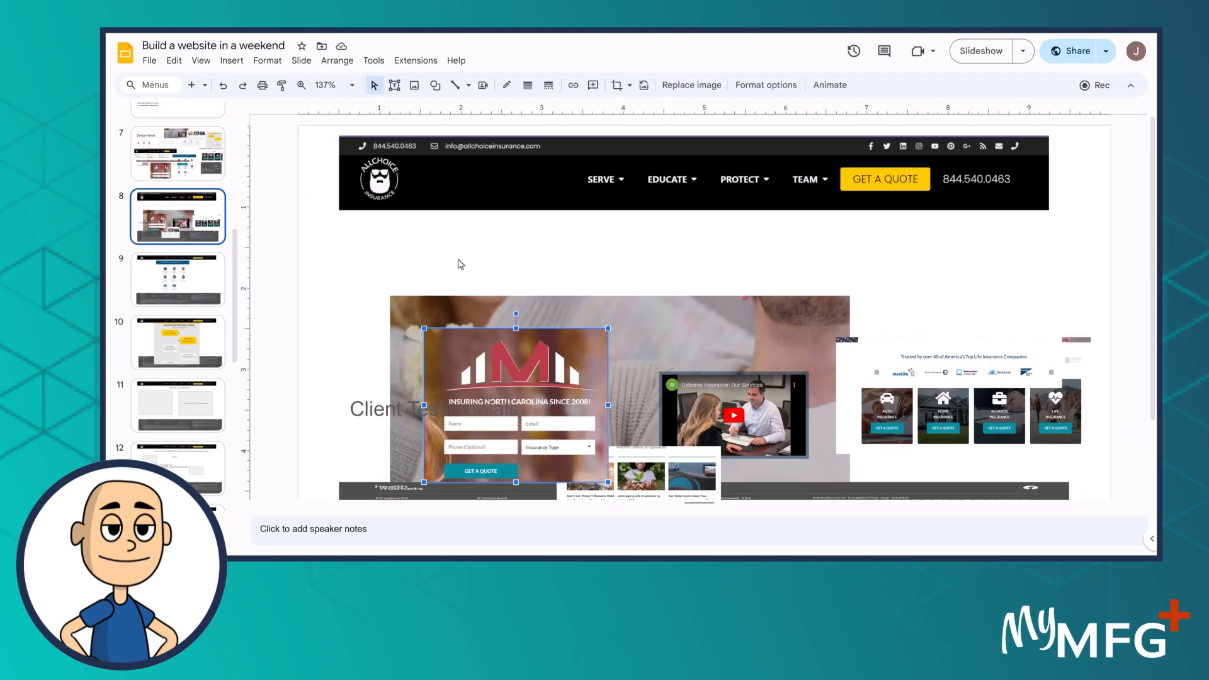
# On slide 8, raise the header image, place the hero screenshot beneath it, and set the red form over it
pyautogui.moveTo(687, 163); pyautogui.dragTo(692, 122)
pyautogui.moveTo(642, 306); pyautogui.dragTo(646, 170)
pyautogui.click(559, 383)
pyautogui.moveTo(559, 382); pyautogui.dragTo(557, 265)
pyautogui.moveTo(571, 216); pyautogui.dragTo(572, 235)
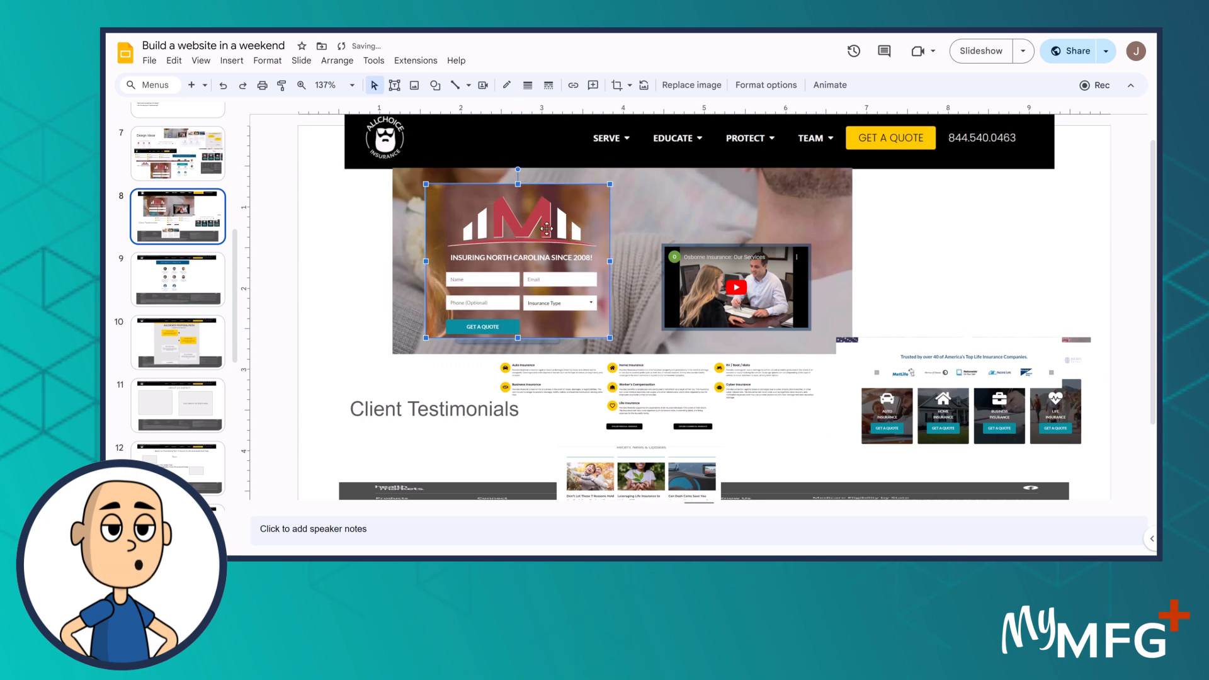